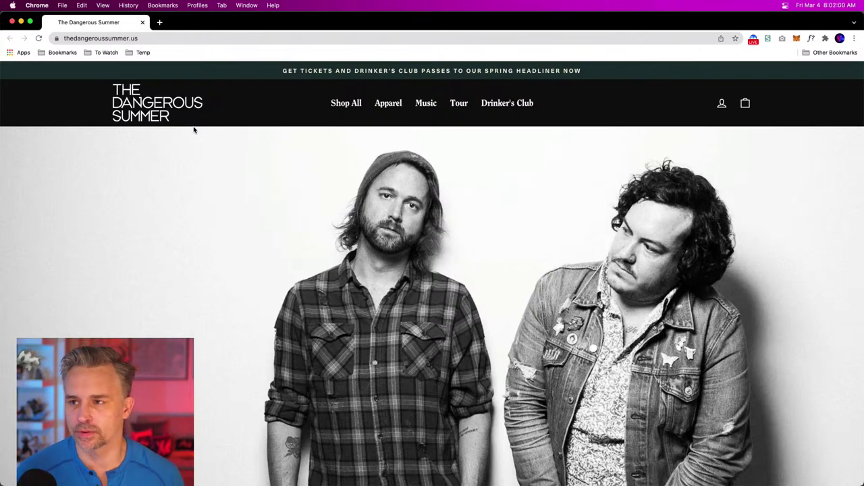
Look through the Featured Merch products on the band's website.
scroll(210, 142, down, 15)
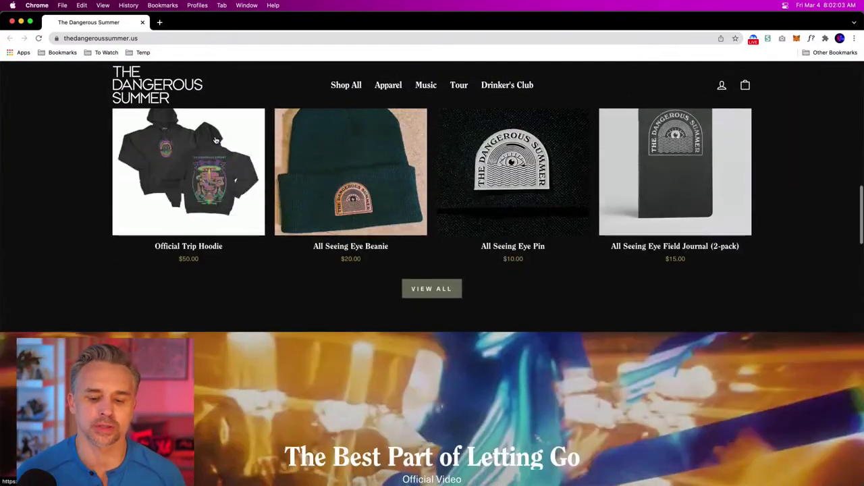
scroll(216, 142, up, 3)
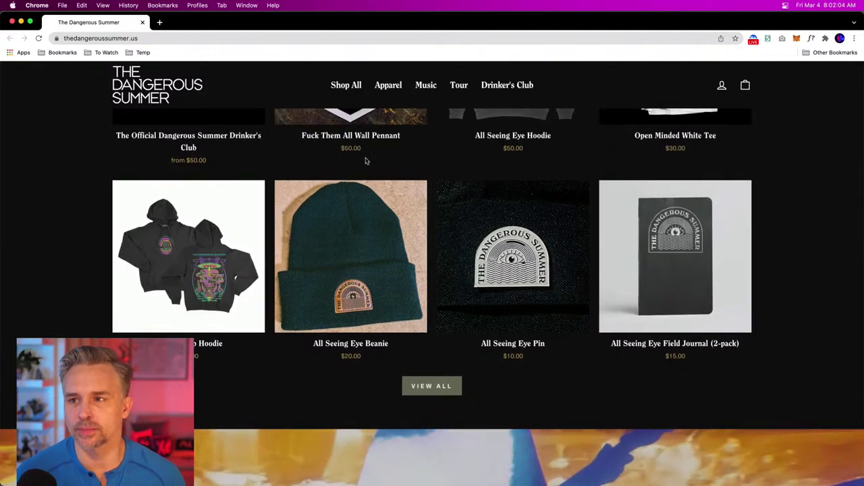
scroll(419, 181, up, 1)
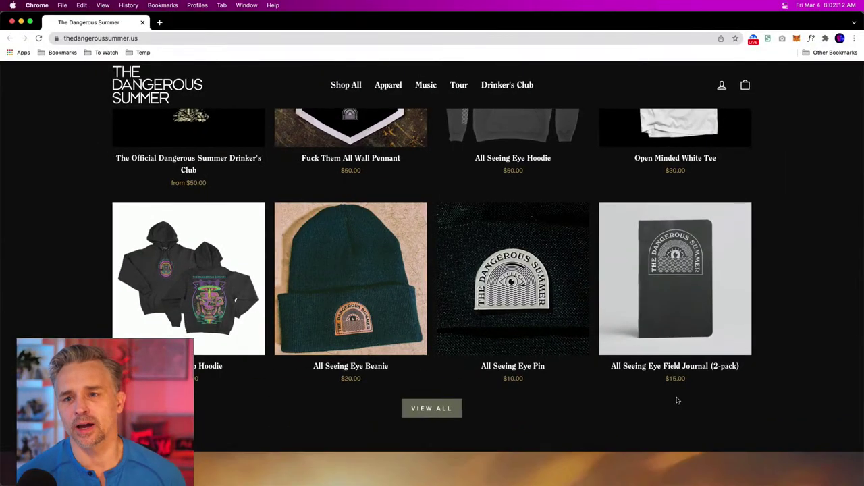
scroll(678, 401, up, 1)
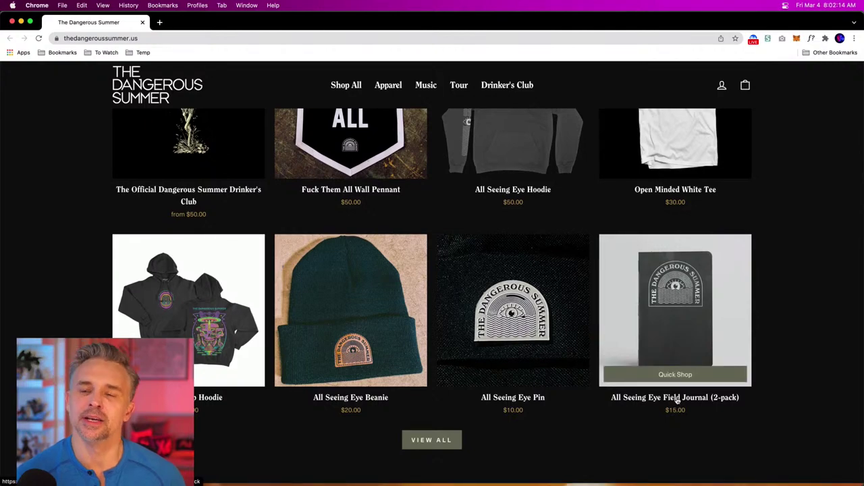
scroll(83, 273, up, 3)
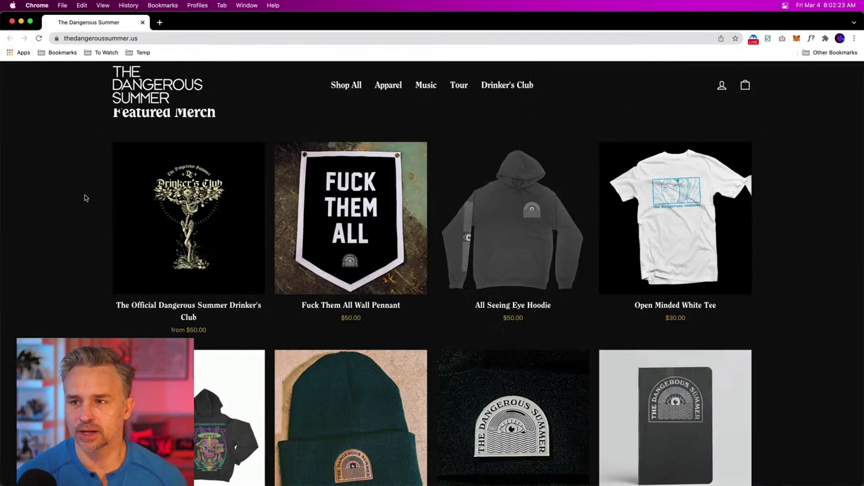
scroll(54, 219, down, 2)
mouse_move(551, 192)
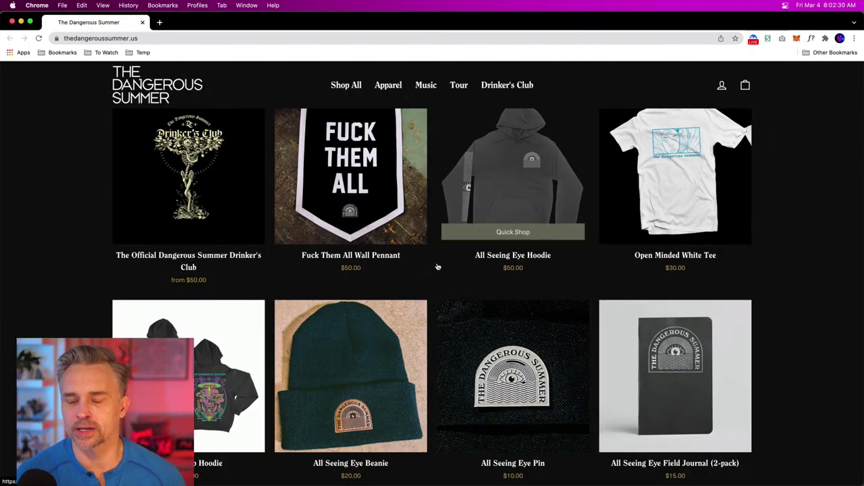
mouse_move(239, 476)
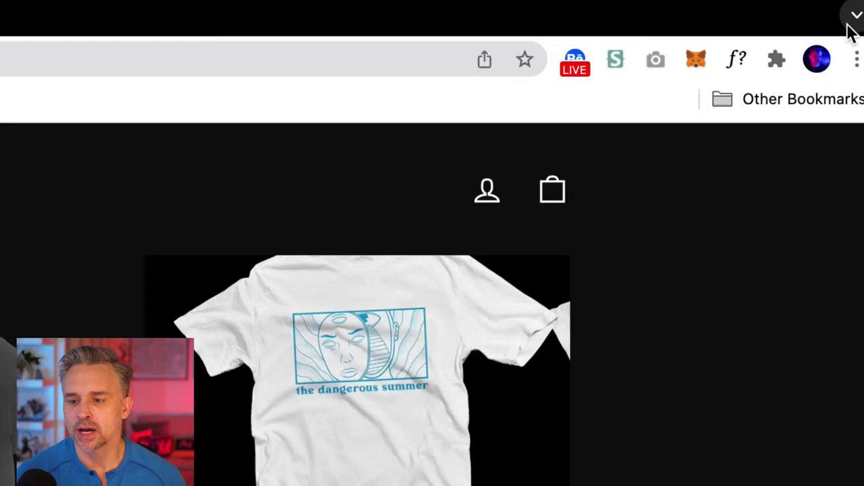
Check the web page's fonts with the WhatFont extension and exit it.
click(811, 37)
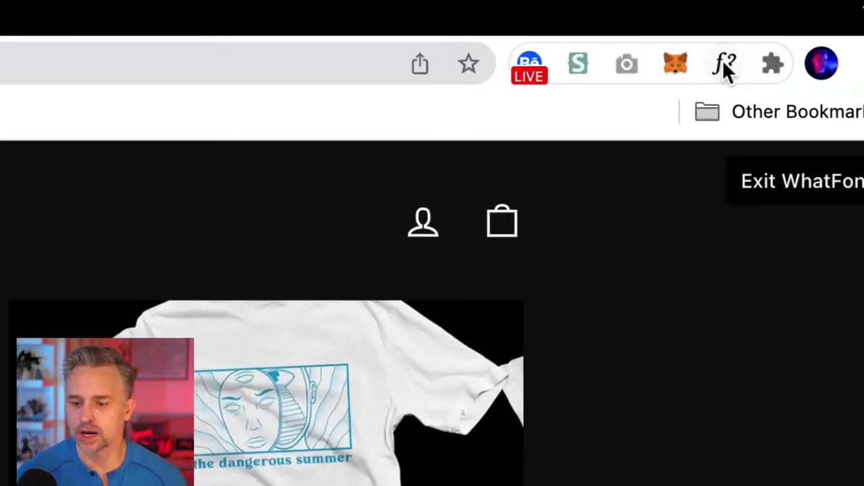
click(682, 62)
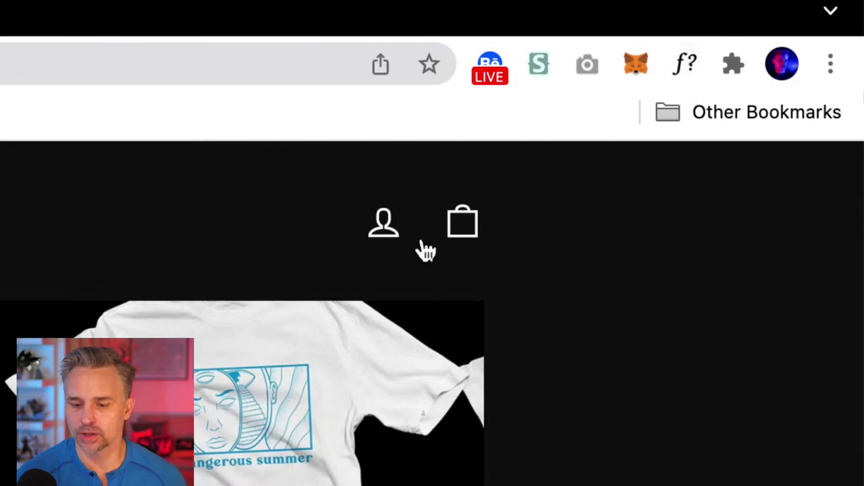
click(686, 62)
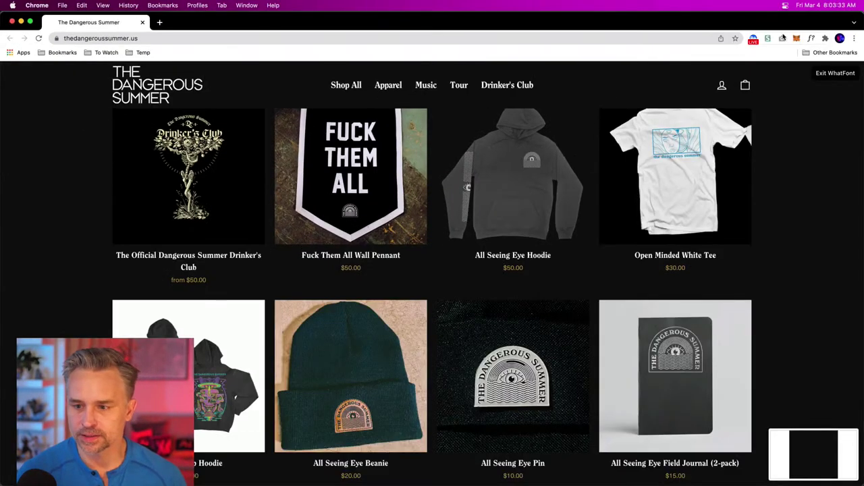
click(811, 39)
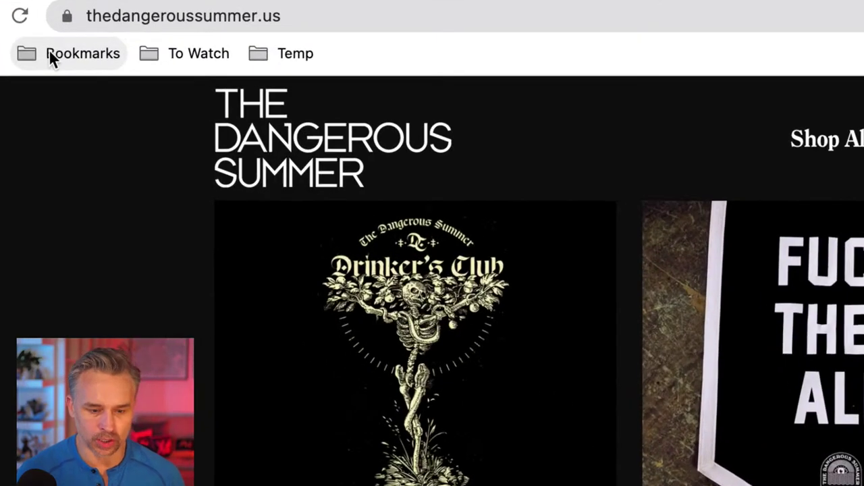
Capture a screenshot of The Dangerous Summer logo in the page header and switch to Photoshop.
key(super+shift+4)
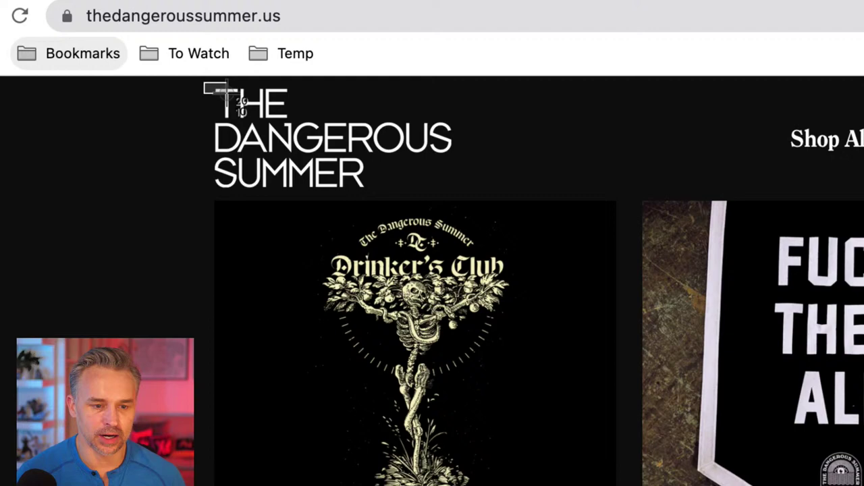
drag(204, 83, 471, 195)
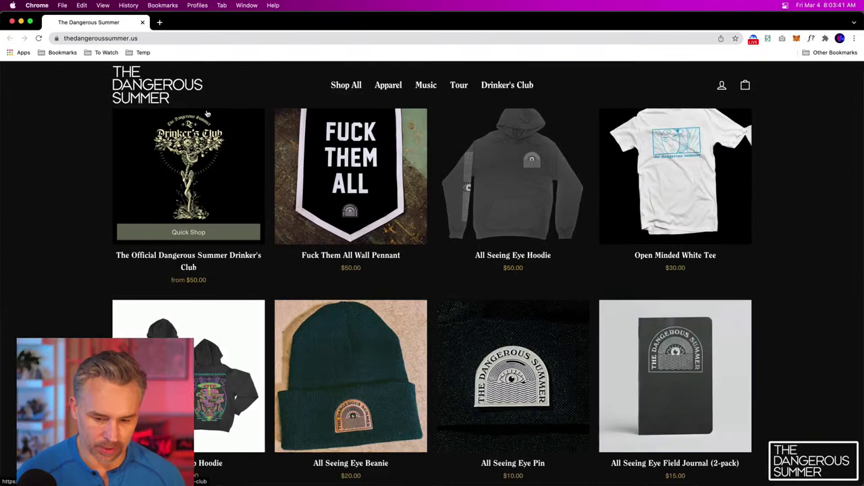
click(242, 481)
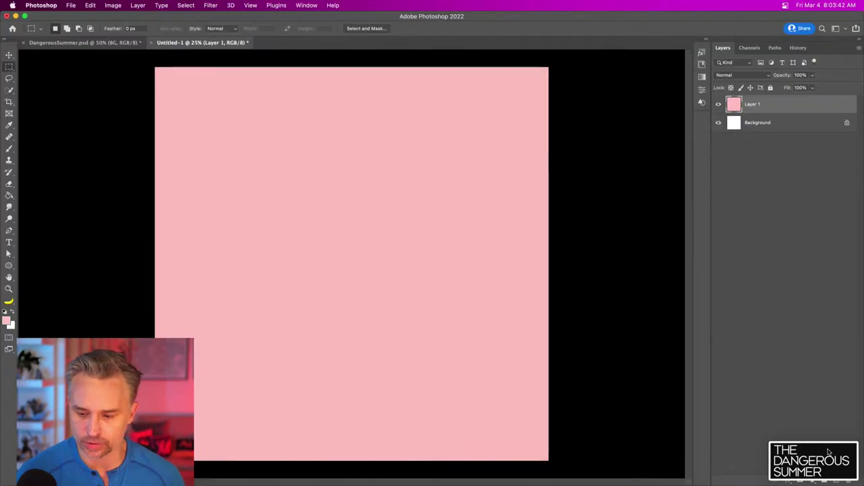
Place the captured logo image in the pink Untitled-1 document, enlarged to a bit under half the canvas width.
drag(814, 461, 278, 183)
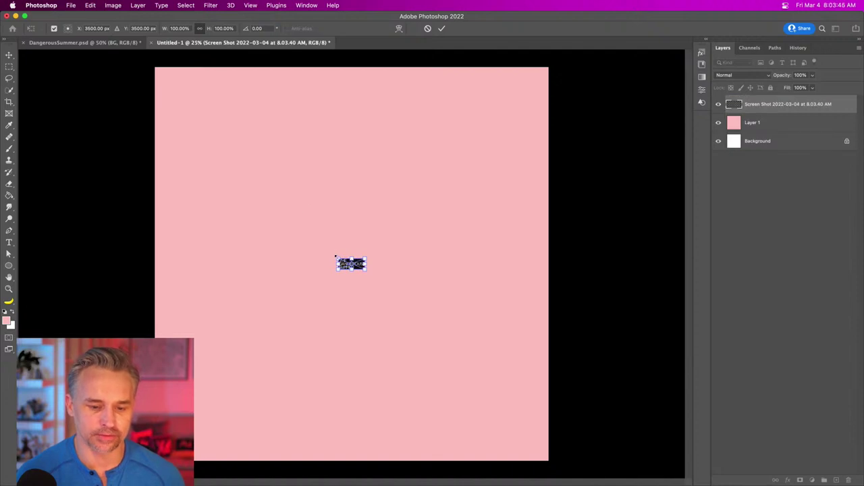
drag(335, 257, 224, 135)
key(Return)
key(m)
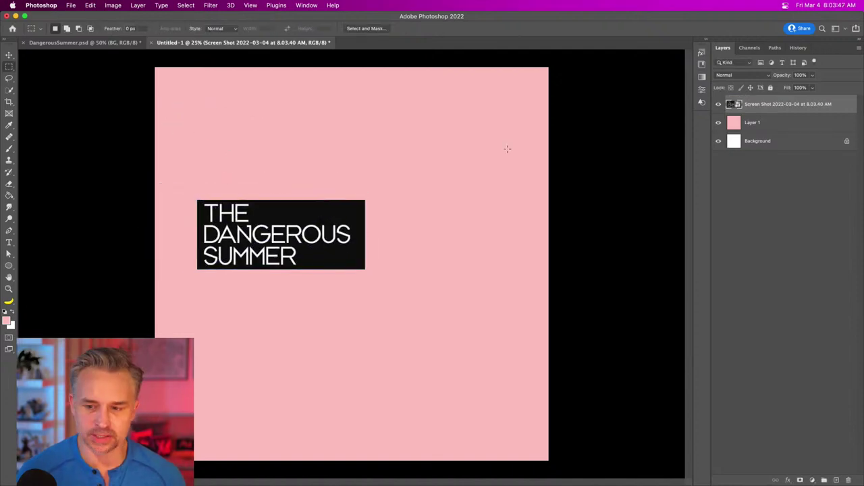
Rasterize the placed logo screenshot layer.
right_click(789, 108)
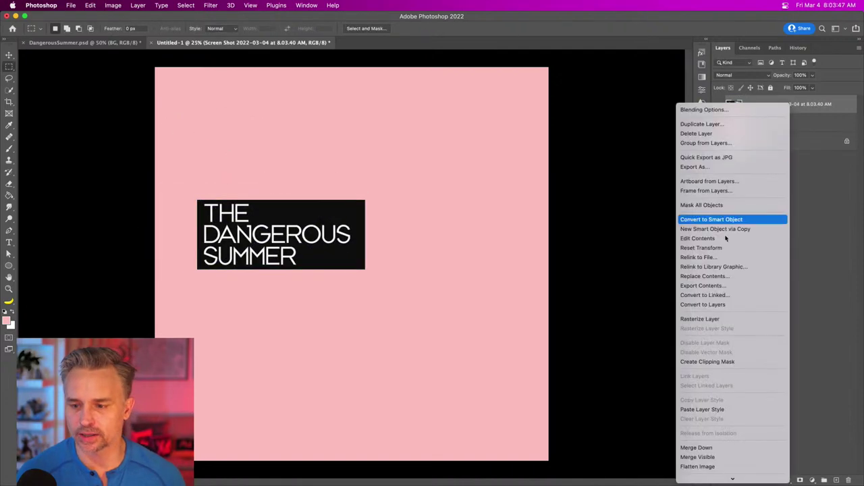
click(701, 318)
key(super+equal)
key(super+equal)
key(super+equal)
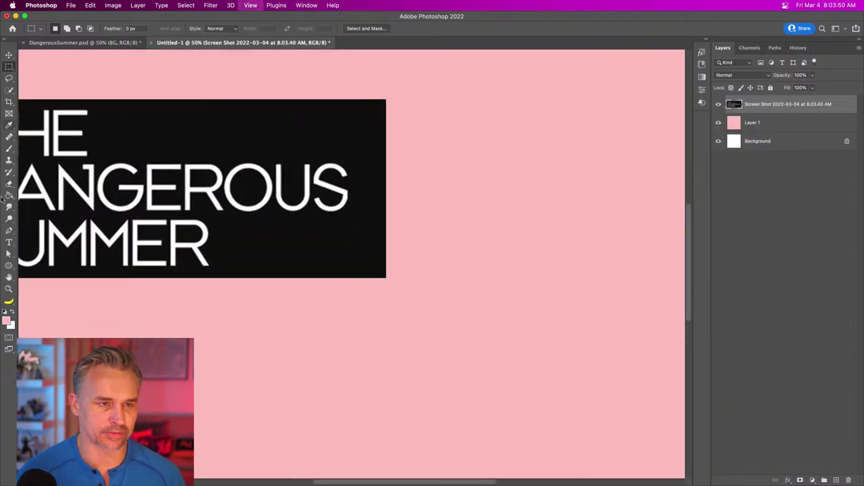
key(super+equal)
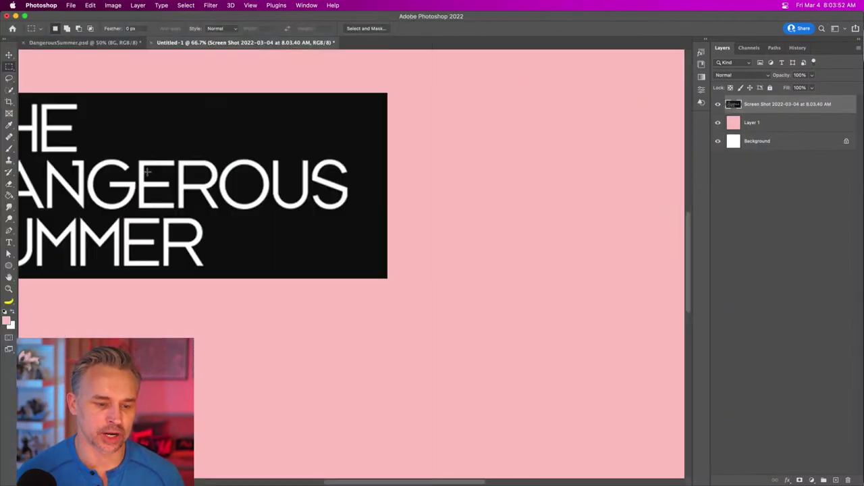
key(ctrl+alt+Left)
drag(56, 16, 1, 19)
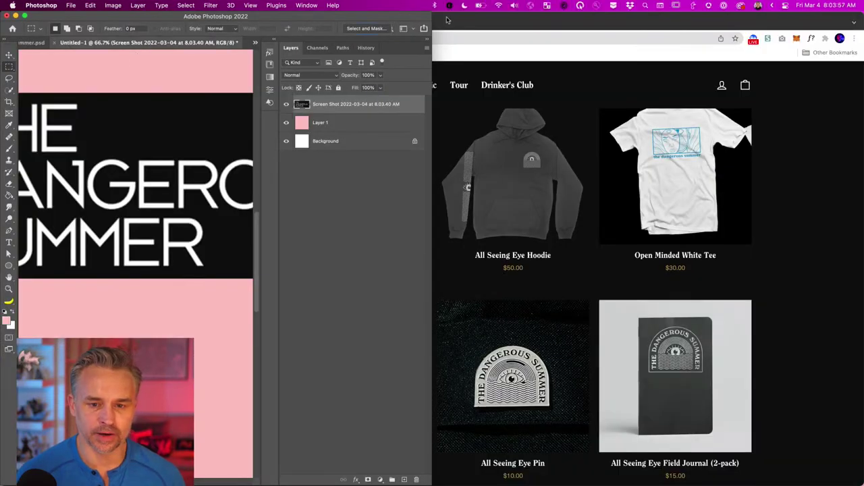
double_click(426, 16)
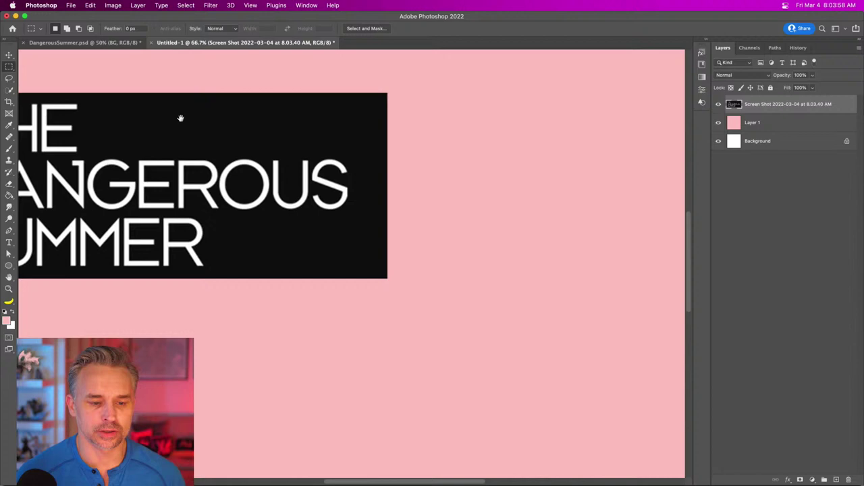
Select the three lines of logo lettering with a rectangular marquee and run Match Font on them.
drag(180, 118, 295, 139)
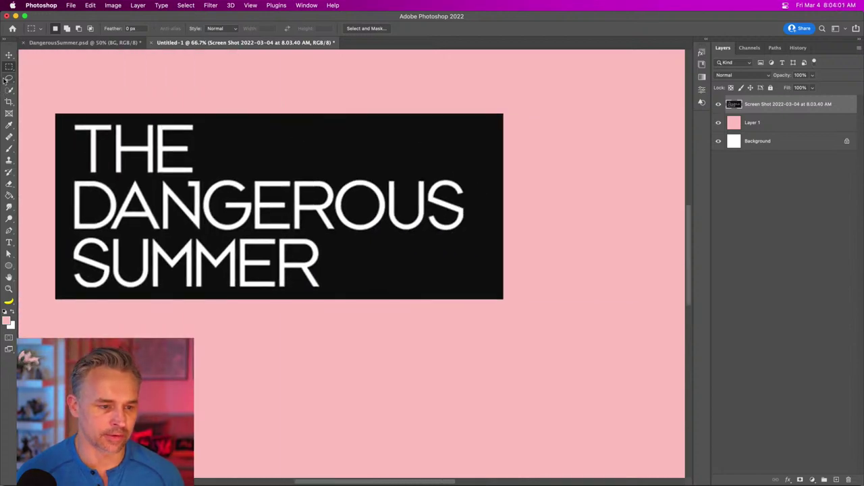
drag(65, 121, 470, 294)
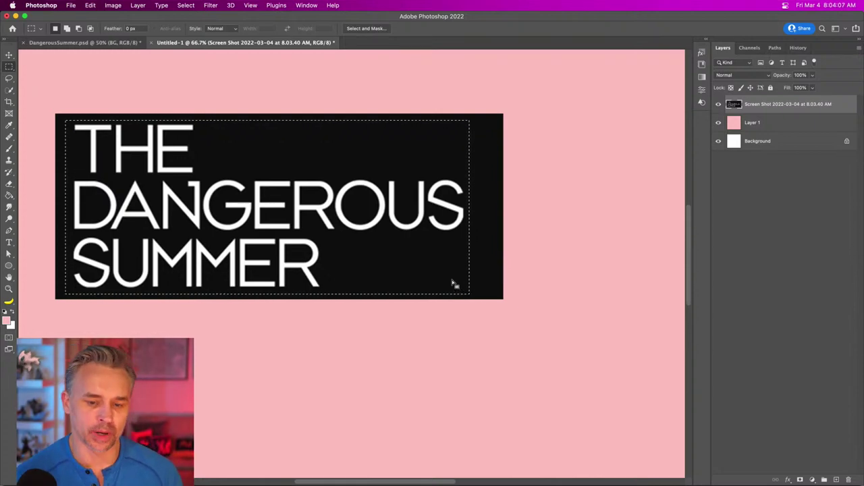
click(133, 5)
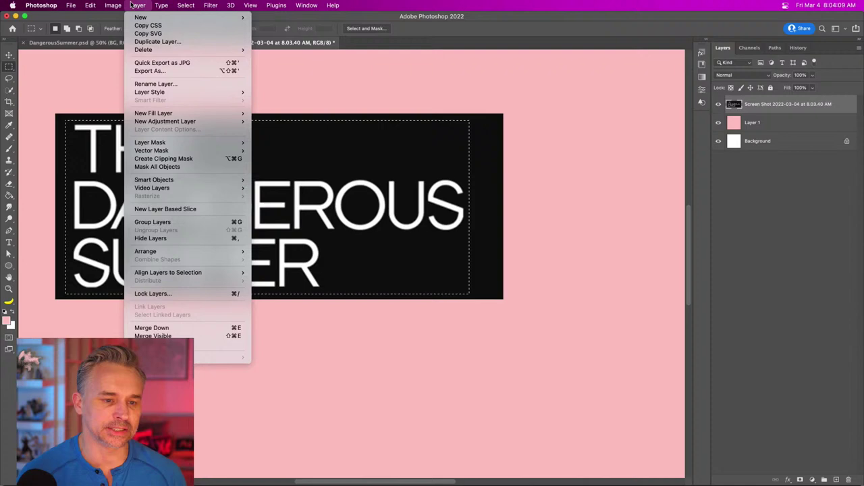
mouse_move(160, 6)
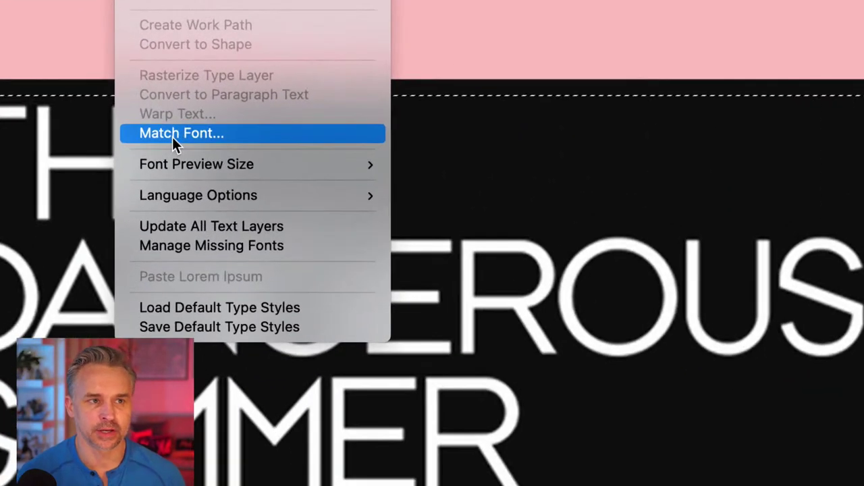
click(172, 136)
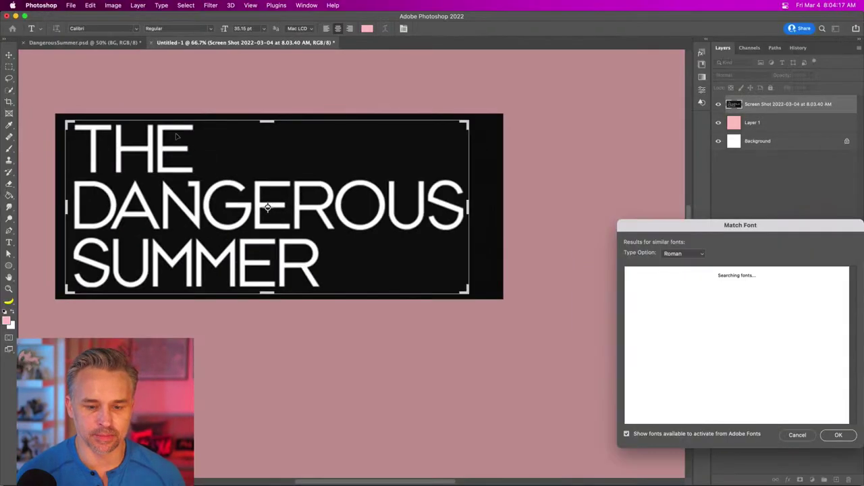
drag(685, 223, 514, 102)
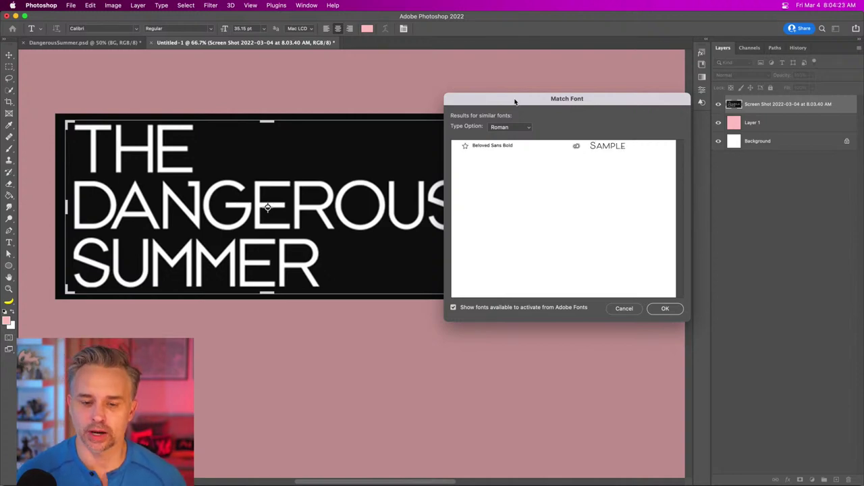
drag(515, 102, 491, 96)
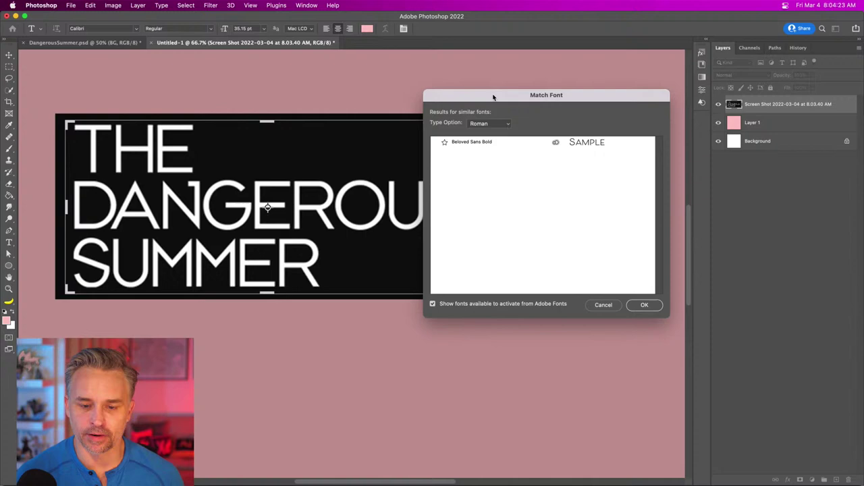
Mark Beloved Sans Bold and Poppins Light as favorite fonts, and accept Poppins Light as the matched font.
click(483, 140)
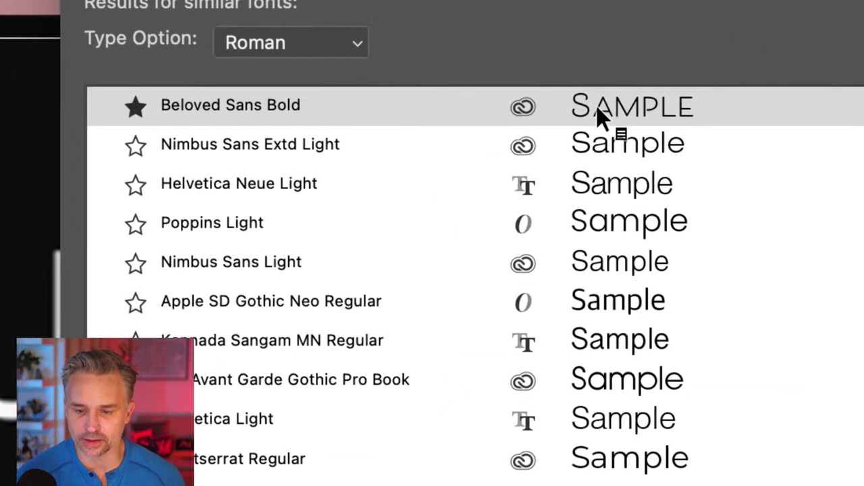
click(196, 225)
click(124, 228)
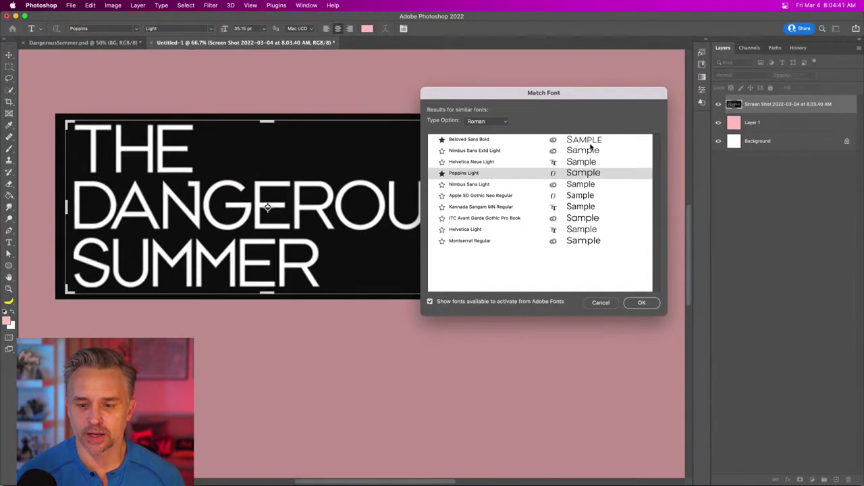
click(642, 303)
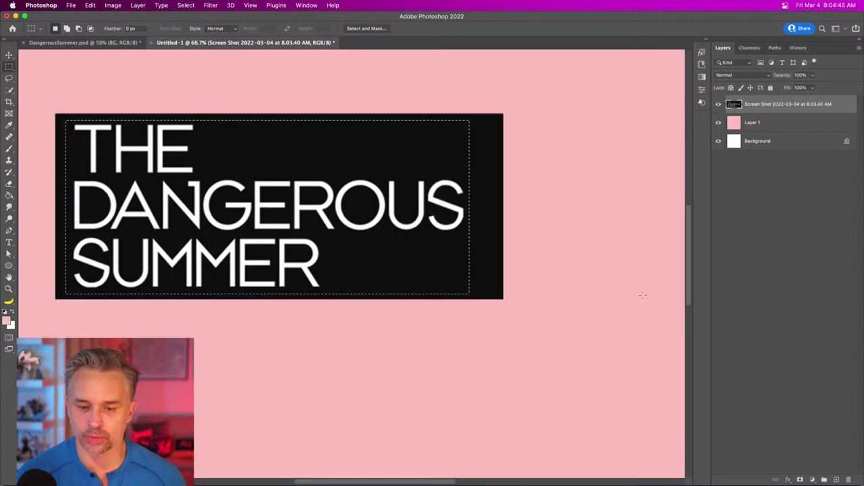
Clear the selection and add a new empty layer above the hidden logo screenshot layer.
key(super+d)
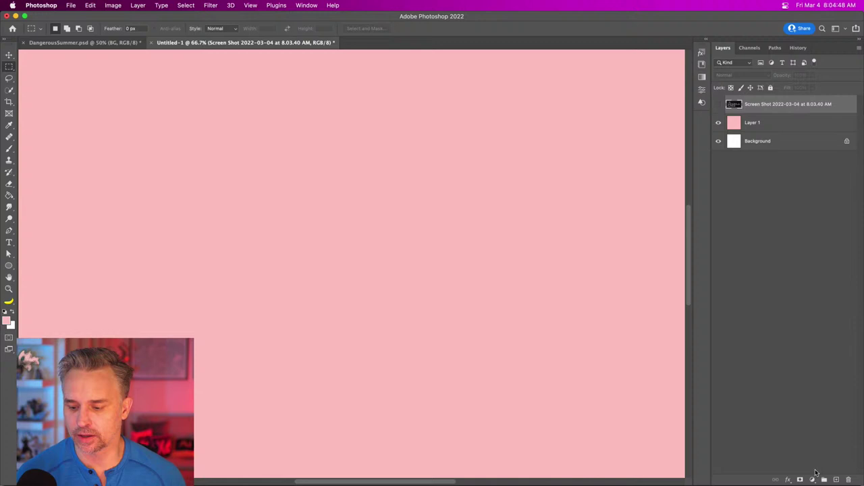
click(836, 480)
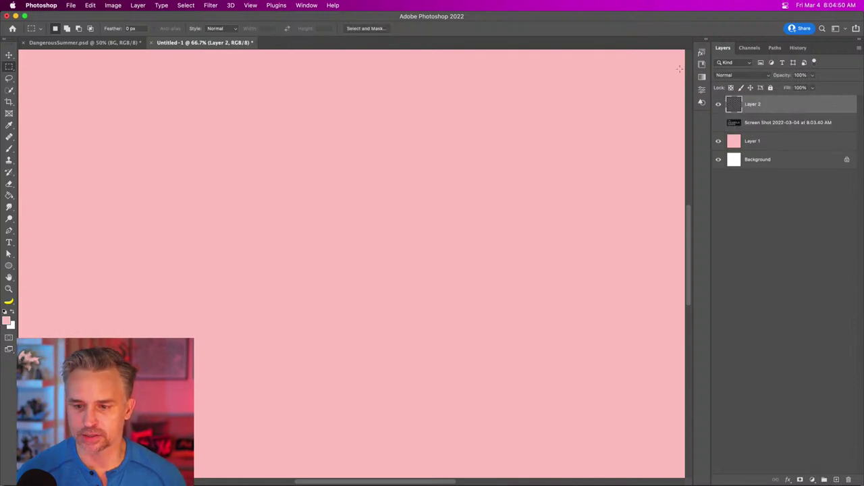
Expand the collapsed side panels and move Properties to the front of its group.
click(707, 39)
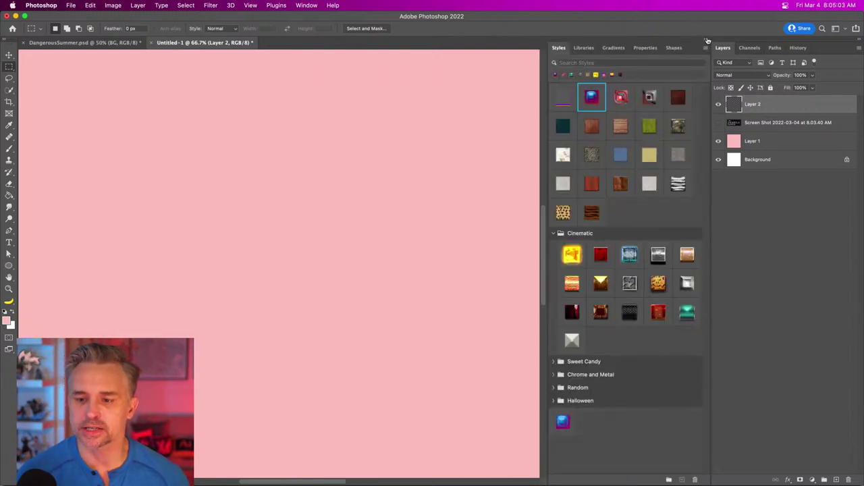
click(586, 49)
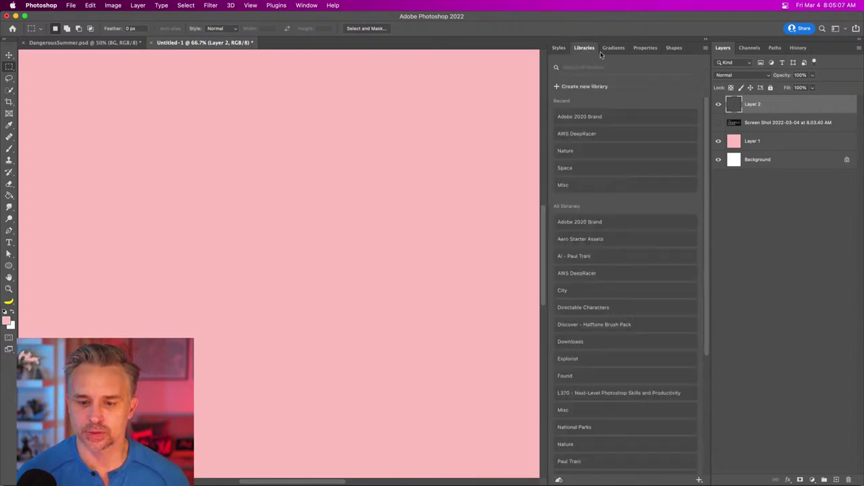
click(645, 47)
drag(645, 48, 566, 50)
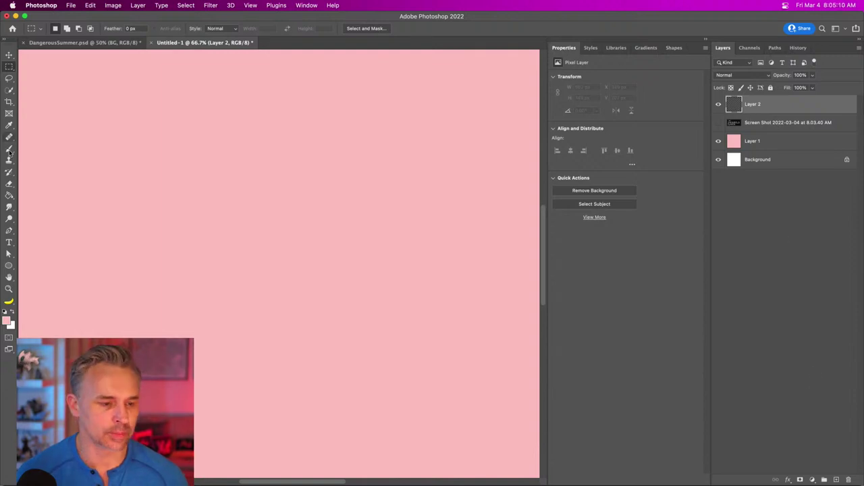
Add the centered three-line text THE DANGEROUS SUMMER in Poppins Light and color it white.
click(9, 242)
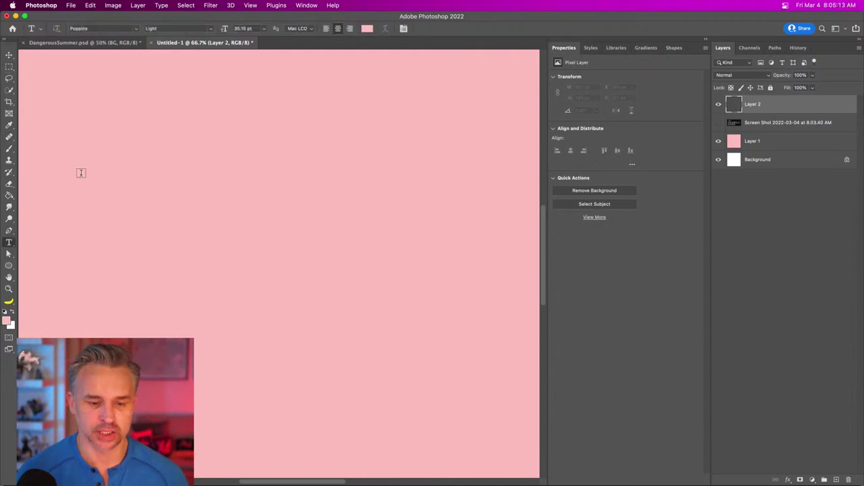
click(181, 186)
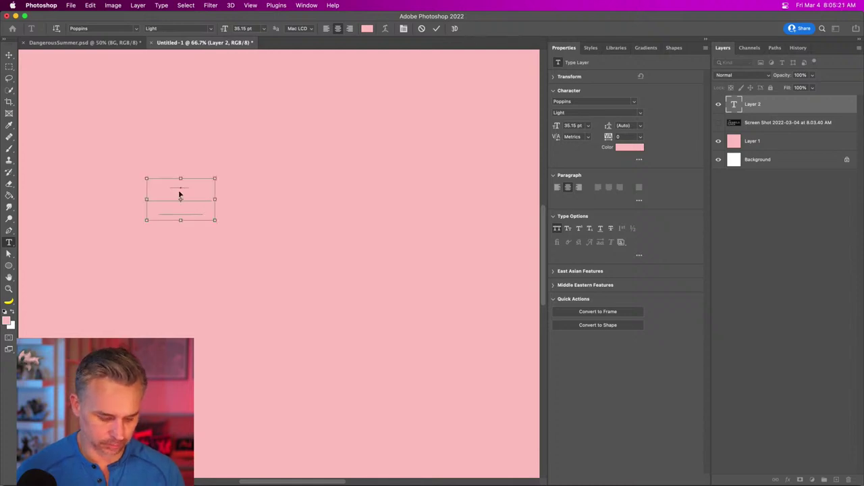
key(super+a)
click(367, 28)
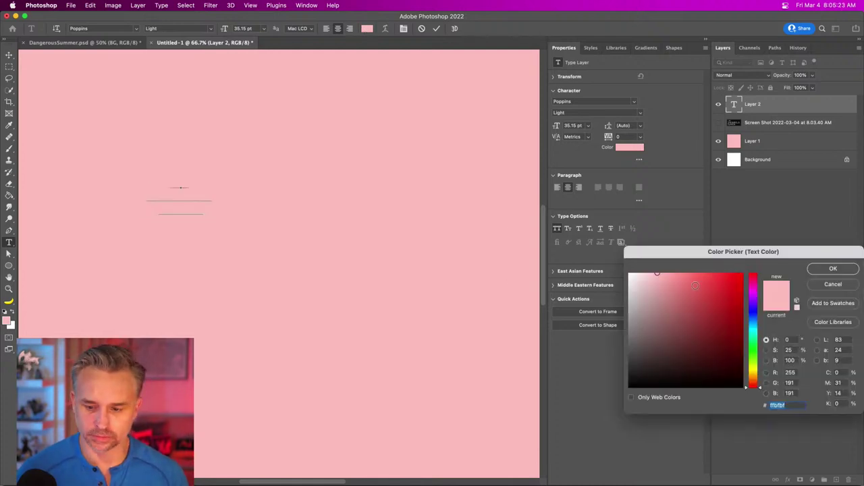
click(629, 275)
key(Return)
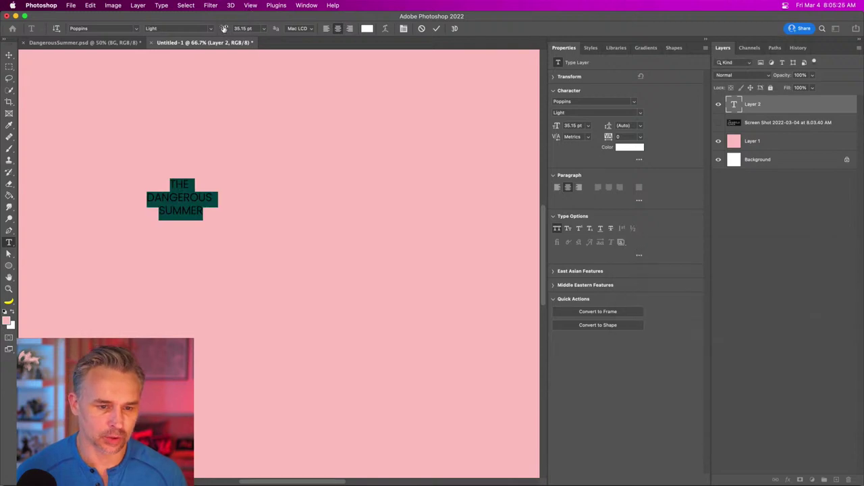
Enlarge the lettering to 216 pt and shift it sideways so all three lines are fully in view.
drag(224, 29, 331, 43)
text(216)
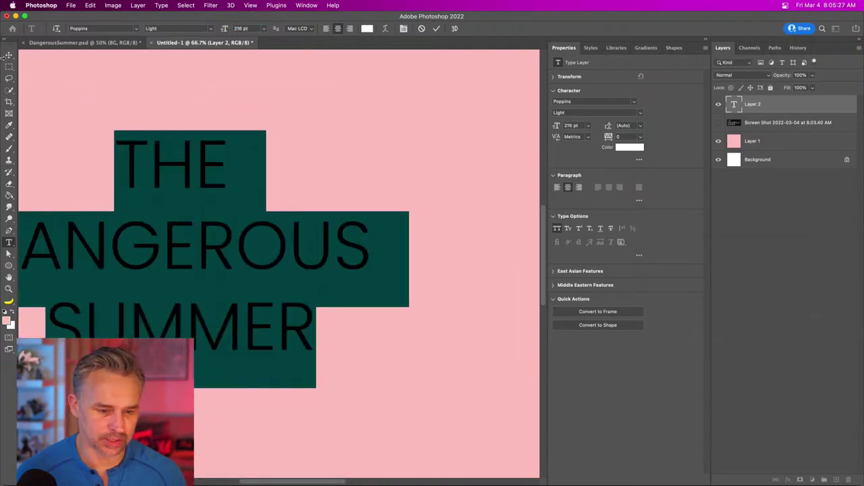
click(160, 194)
drag(159, 193, 289, 195)
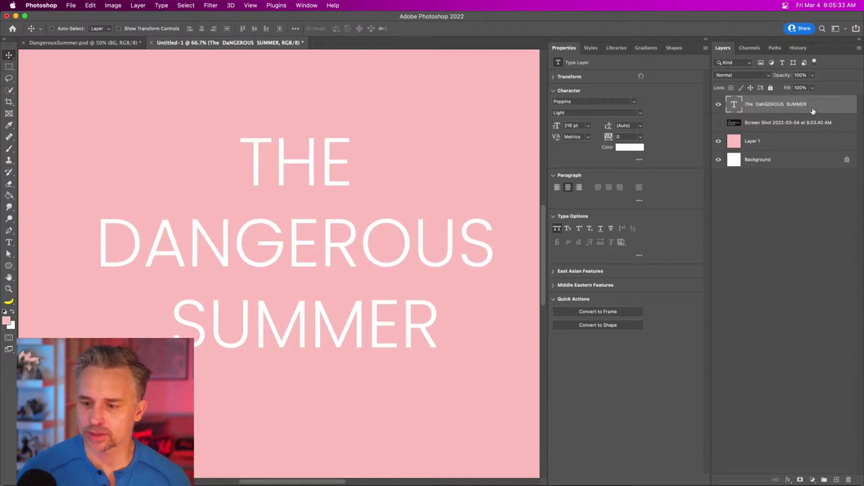
Move the lettering slightly higher on the pink background and set its color to black (000000).
click(152, 6)
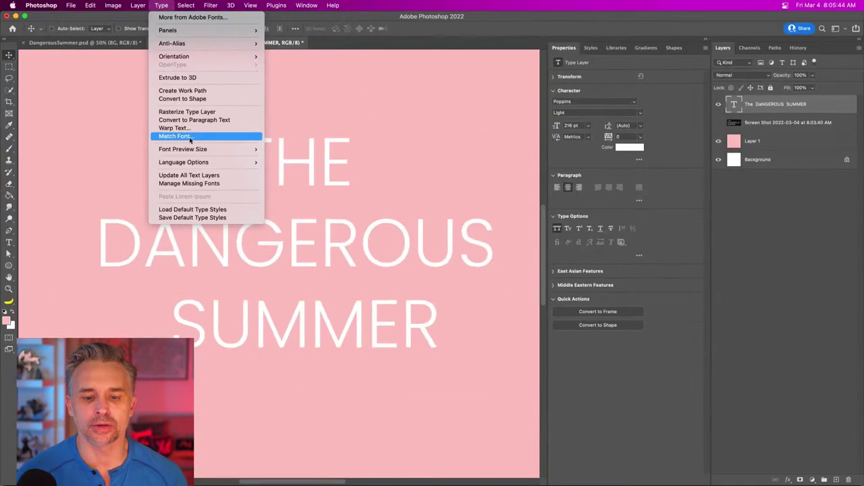
click(277, 179)
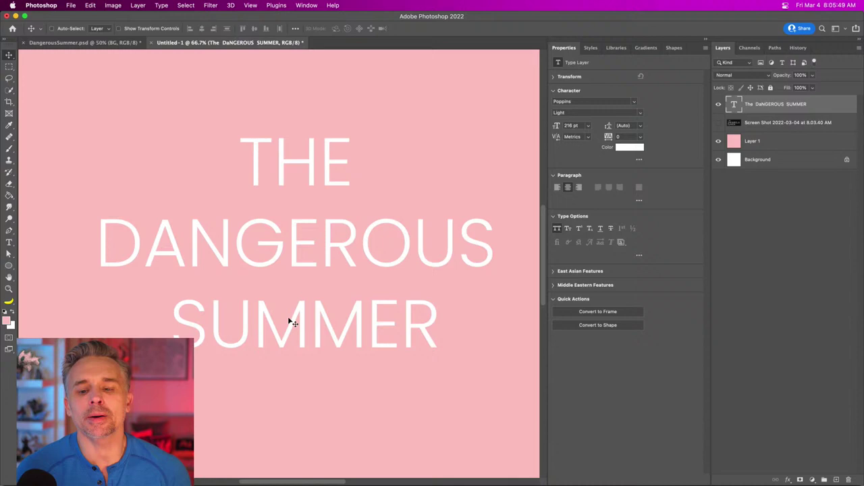
drag(291, 322, 320, 273)
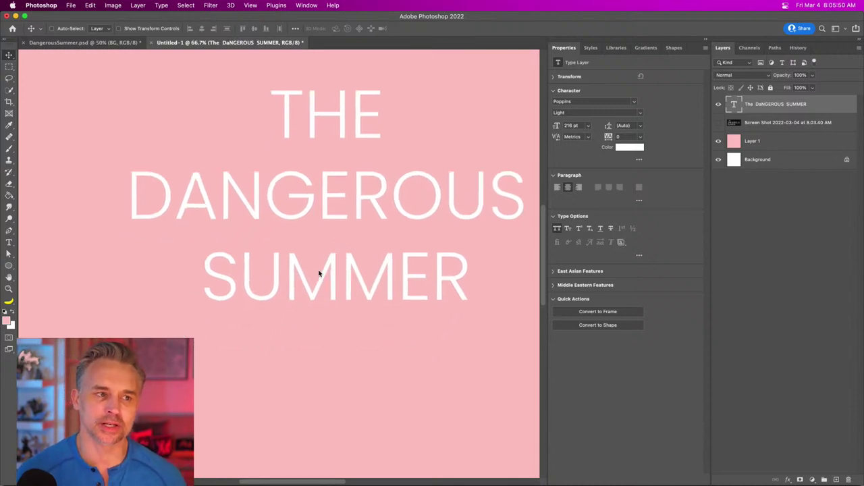
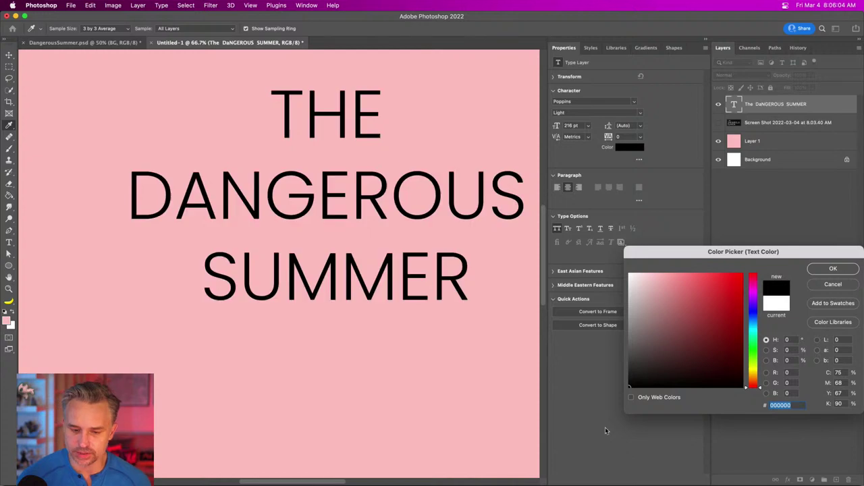
key(Return)
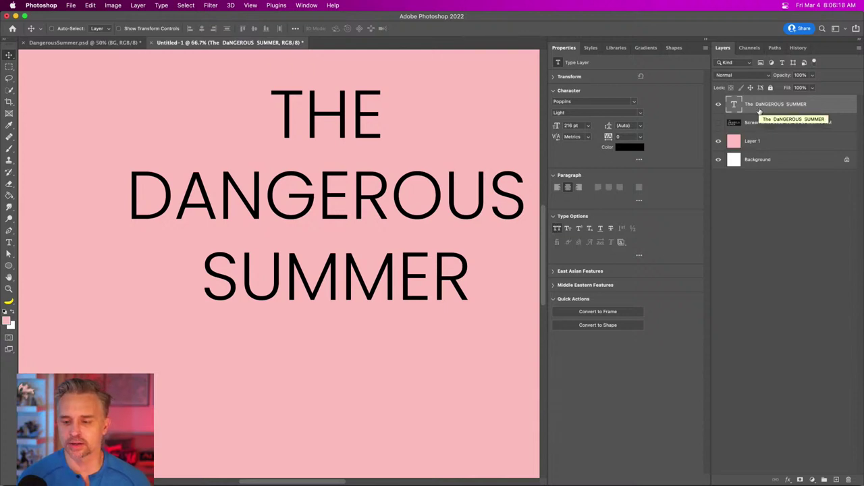
On a duplicate of the text layer, with the original hidden, set the font to Beloved Script Bold.
key(super+j)
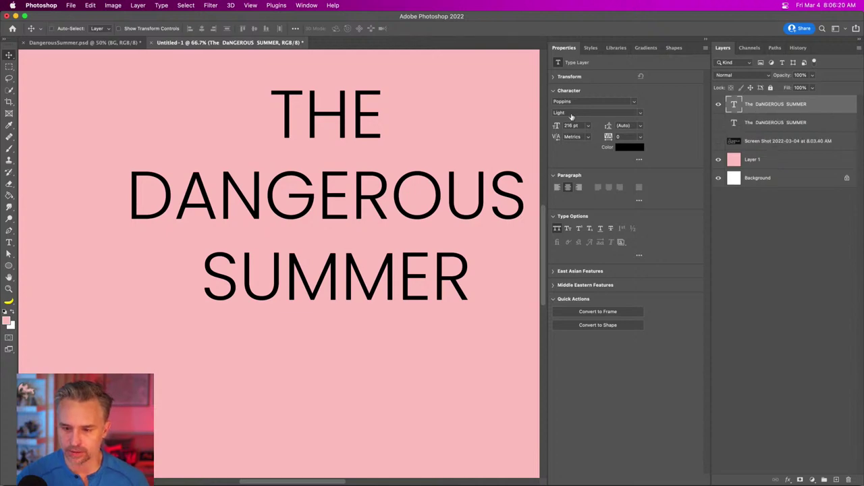
click(581, 101)
text(BELO)
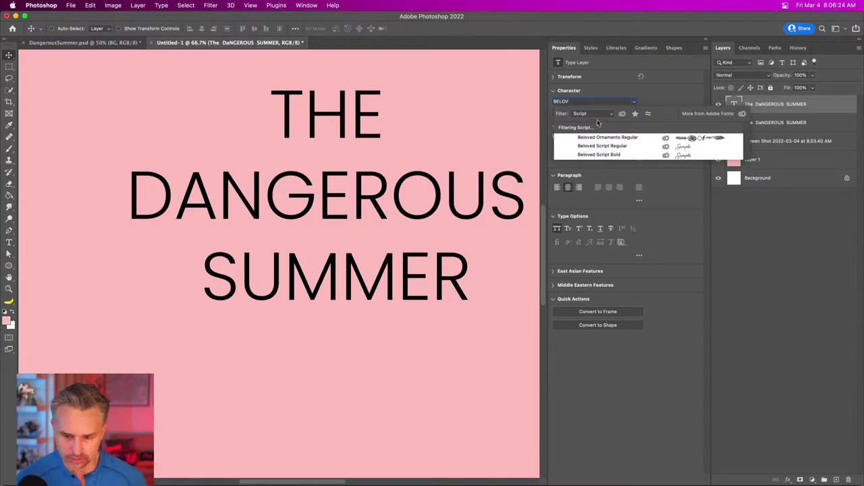
text(V)
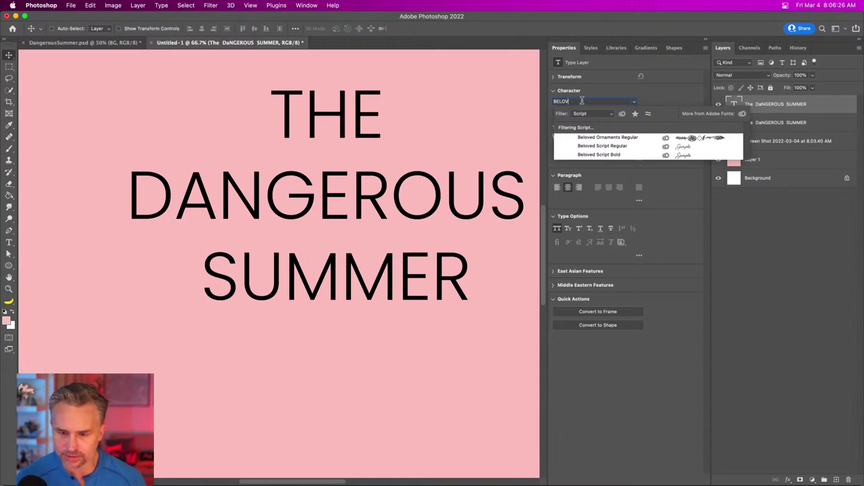
key(BackSpace)
key(BackSpace)
key(BackSpace)
key(BackSpace)
key(BackSpace)
text(belo)
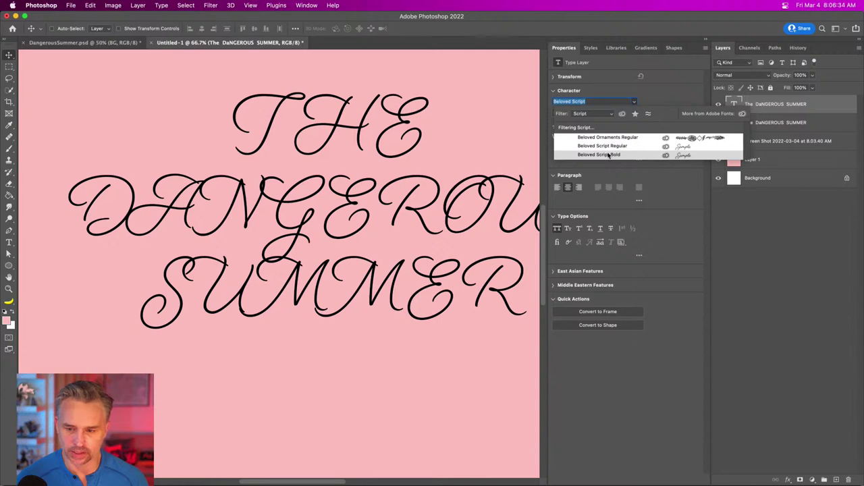
click(608, 155)
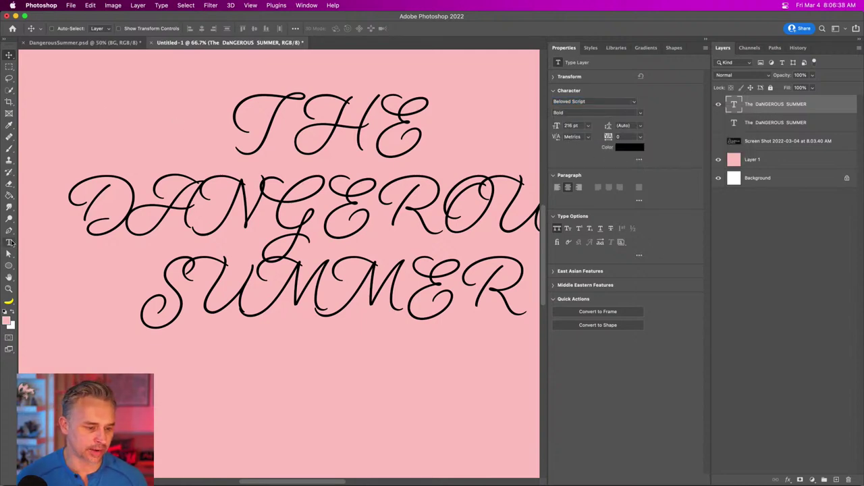
Clear all the text in the script layer and turn off All Caps.
click(9, 243)
click(298, 102)
key(super+a)
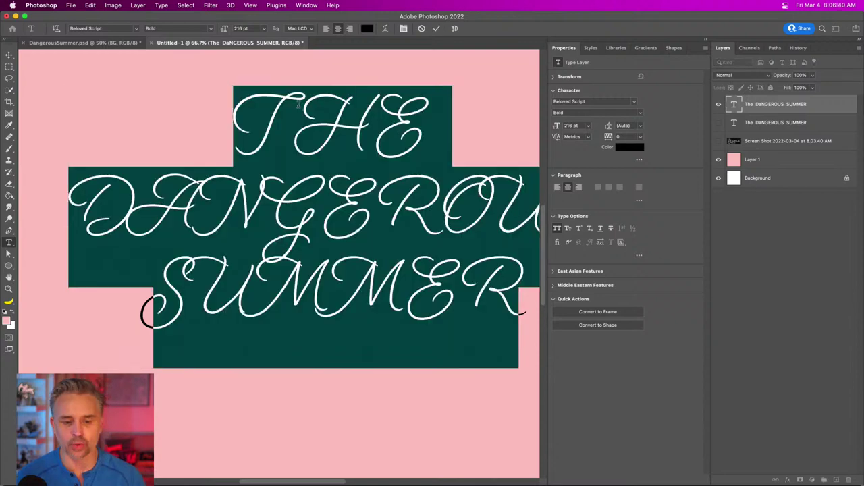
key(BackSpace)
text(THE)
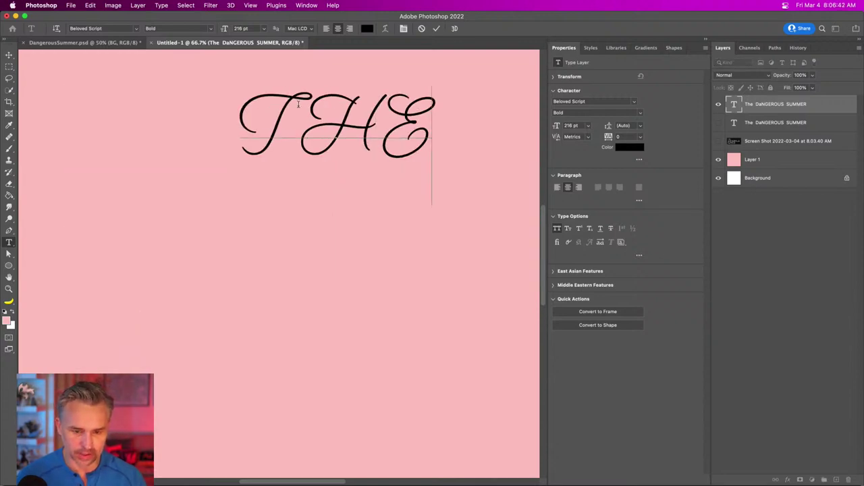
key(BackSpace)
key(BackSpace)
key(BackSpace)
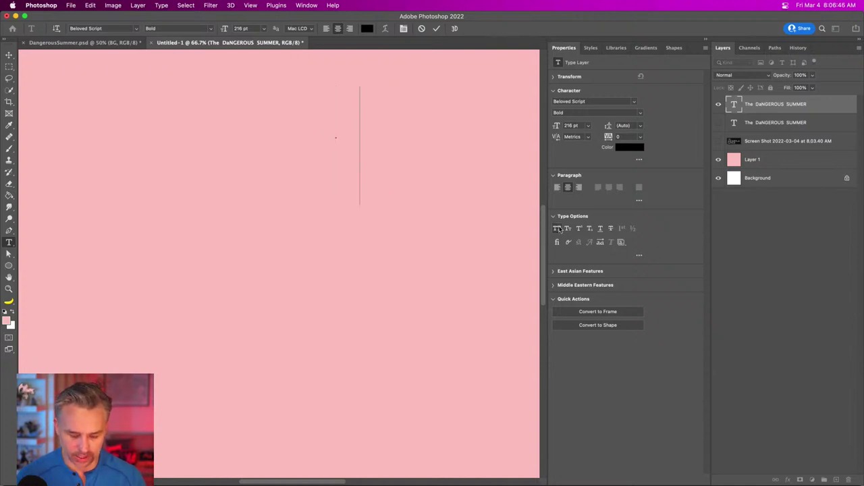
Enter The, Dangerous and Summer on three lines of the script layer and reposition the lettering.
text(The)
key(Return)
text(Dangerous)
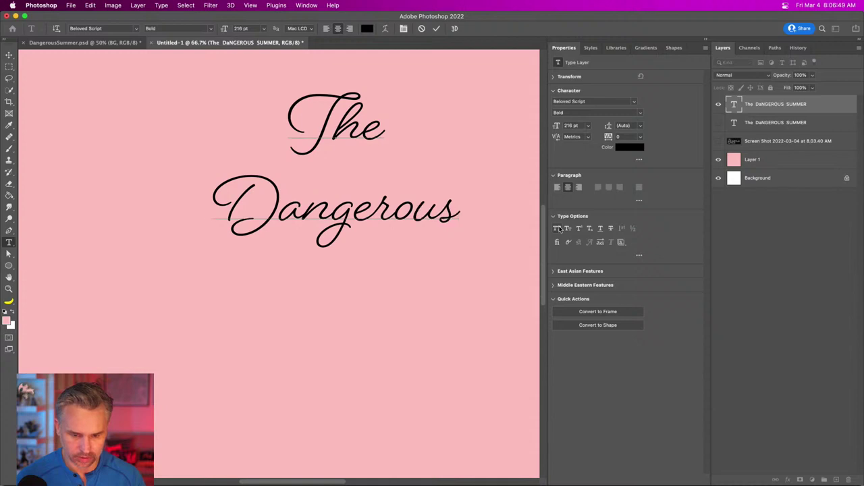
key(Return)
text(Summer)
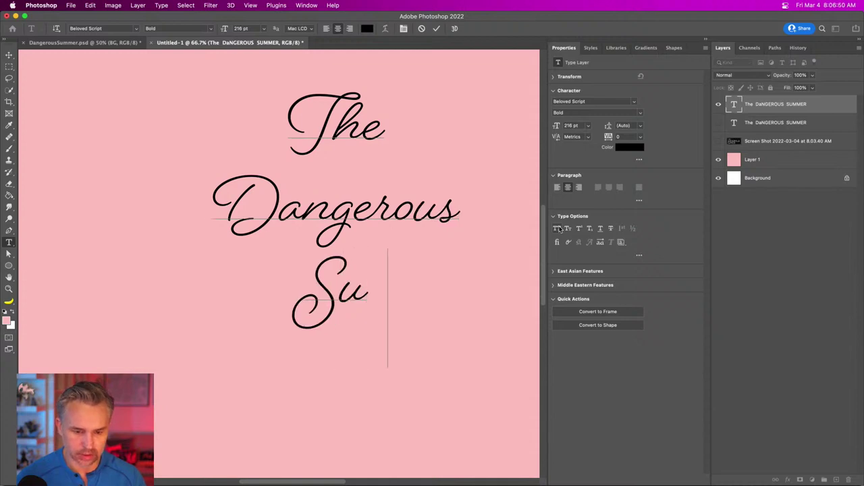
click(8, 53)
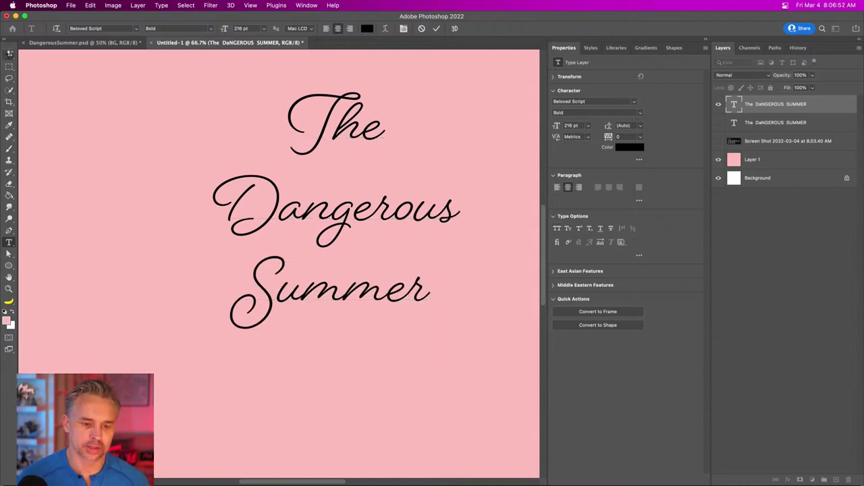
drag(264, 158, 247, 218)
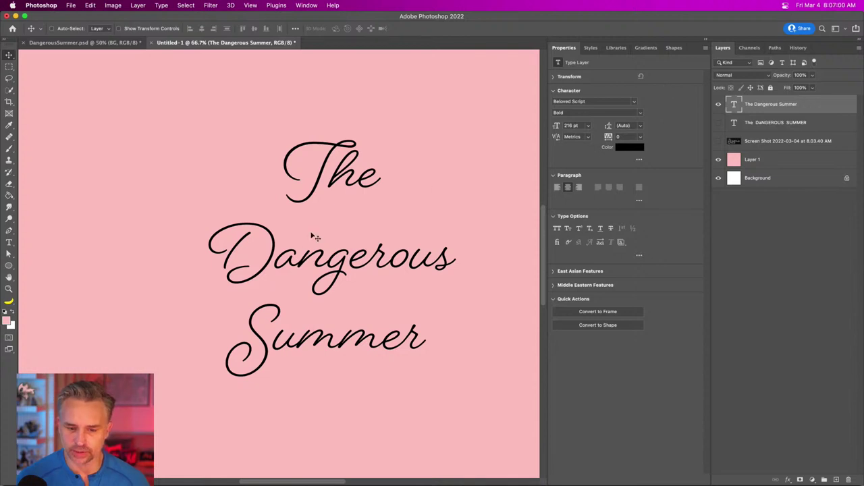
mouse_move(315, 237)
mouse_down()
mouse_move(289, 247)
mouse_move(303, 235)
mouse_up()
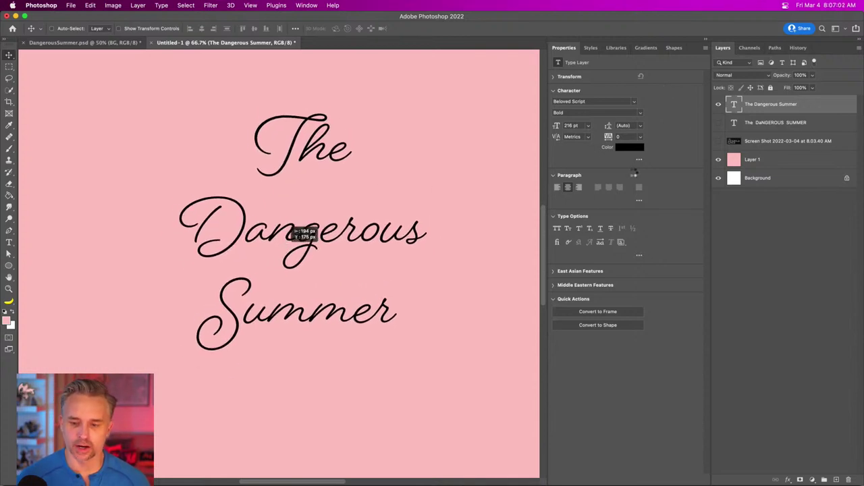
Swap visibility from the script layer to the Poppins text layer and move that lettering near the center of the canvas.
click(718, 104)
click(717, 123)
drag(370, 164, 361, 209)
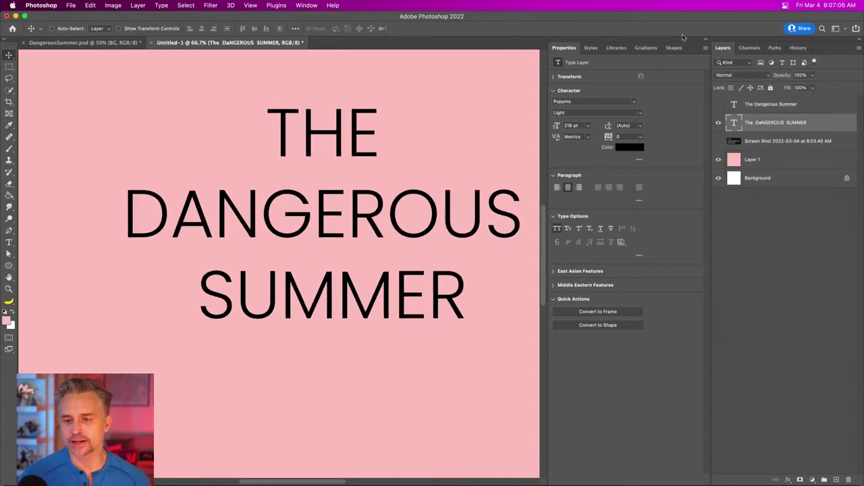
click(706, 40)
key(super+minus)
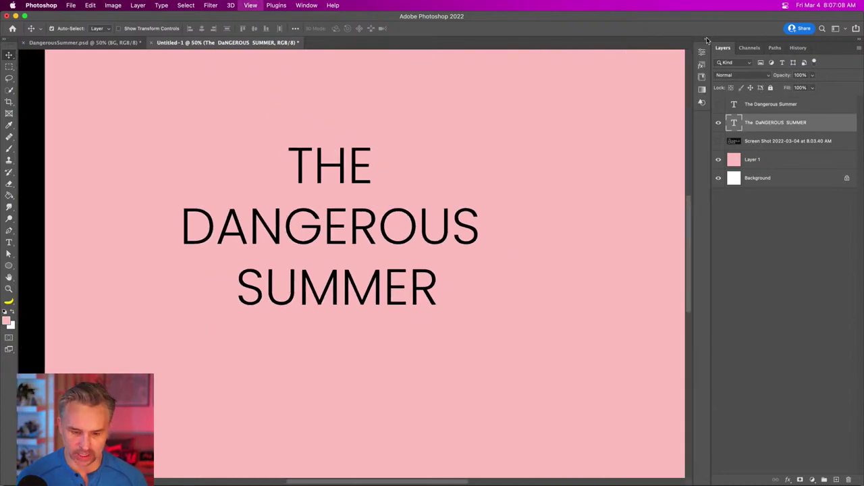
key(super+minus)
drag(351, 182, 308, 163)
drag(250, 228, 314, 271)
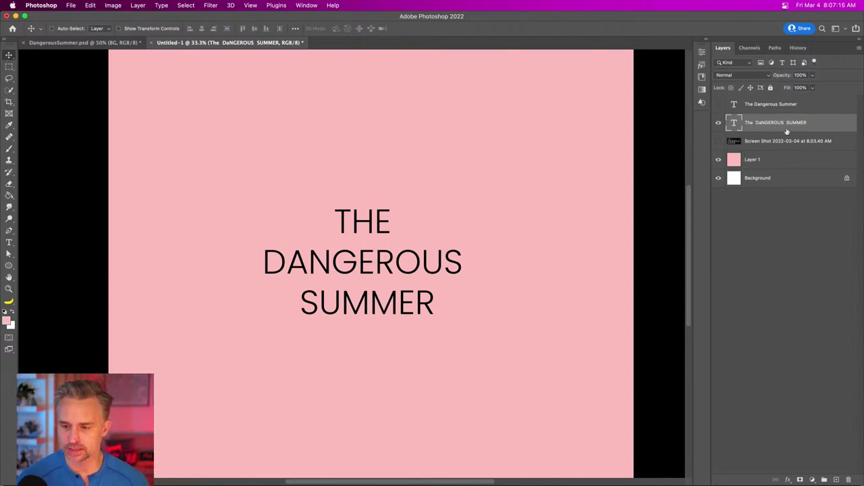
Duplicate the Poppins text layer, hide the upper copy, and select the lower one.
key(super+j)
click(718, 123)
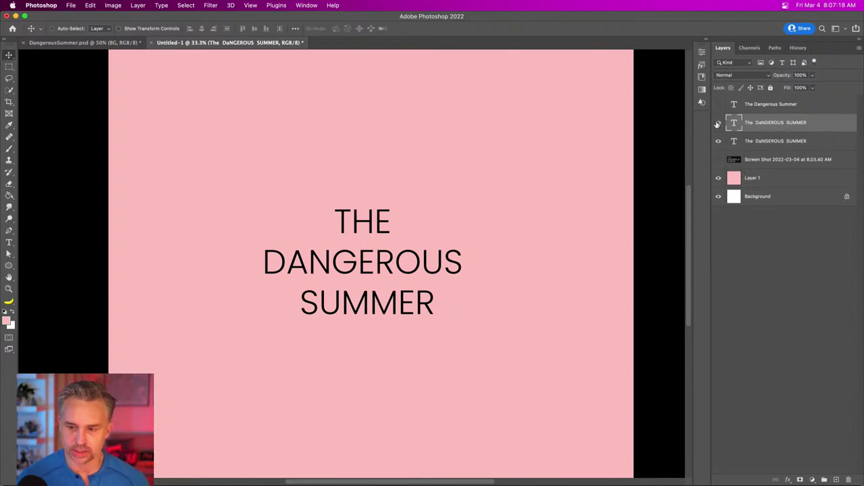
click(760, 140)
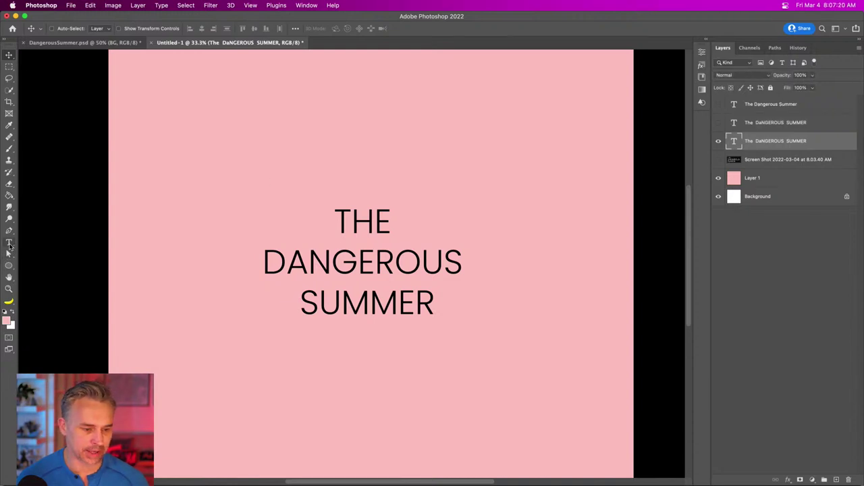
Delete the word SUMMER from the lower Poppins text layer and make the upper copy visible.
click(9, 241)
drag(304, 302, 530, 303)
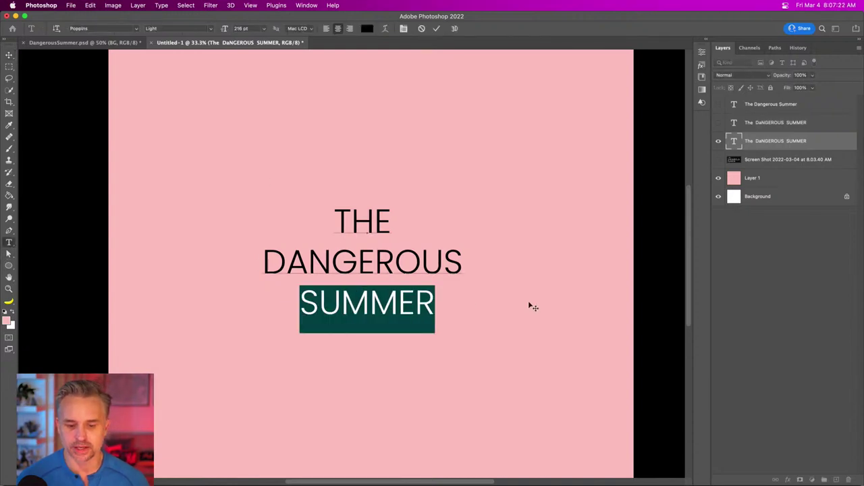
key(super+h)
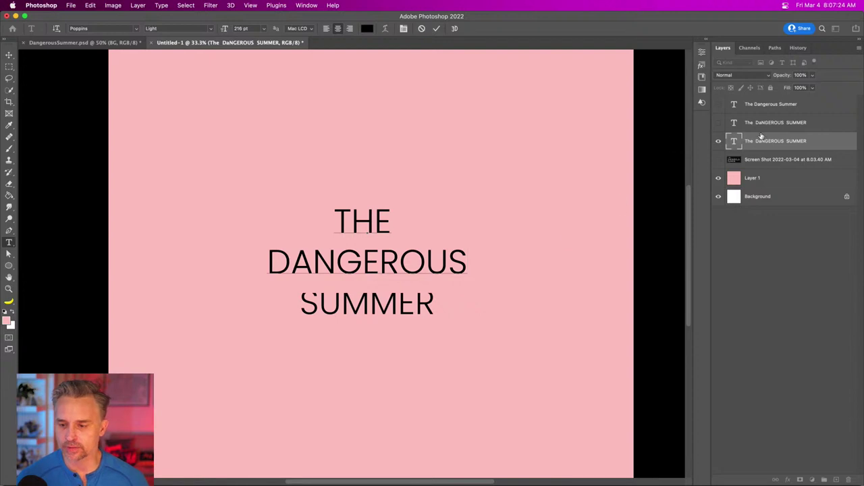
click(763, 139)
click(726, 127)
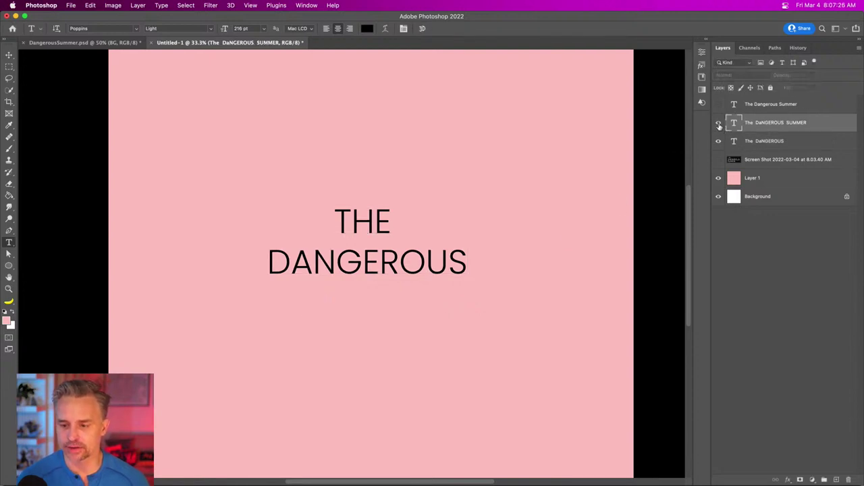
Hide the lower Poppins text layer and replace all the text of the upper Poppins layer with SUMMER.
click(719, 123)
click(719, 141)
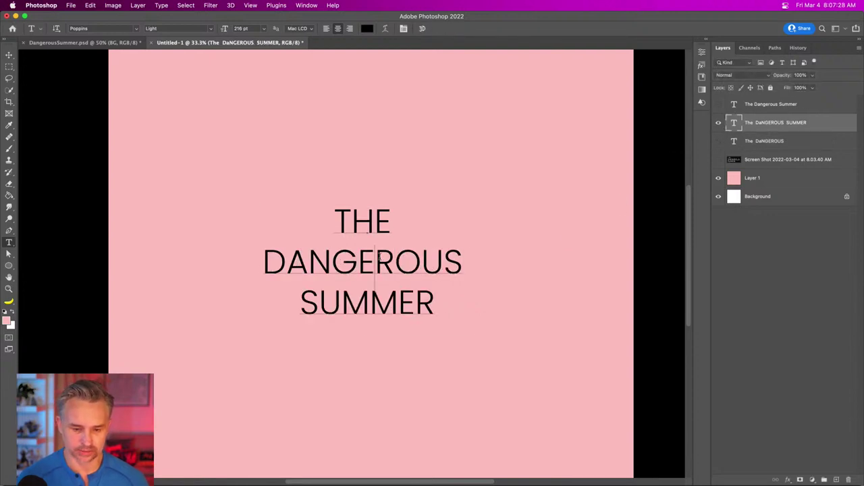
click(377, 260)
key(super+a)
text(SUM)
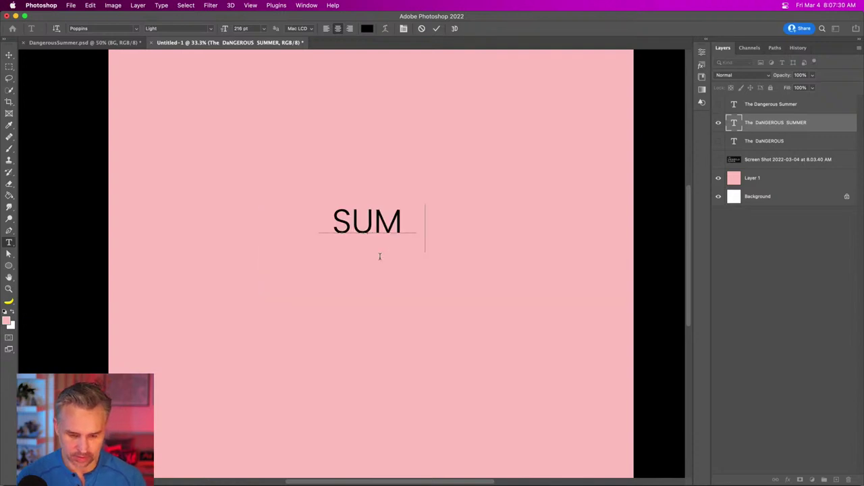
text(MER)
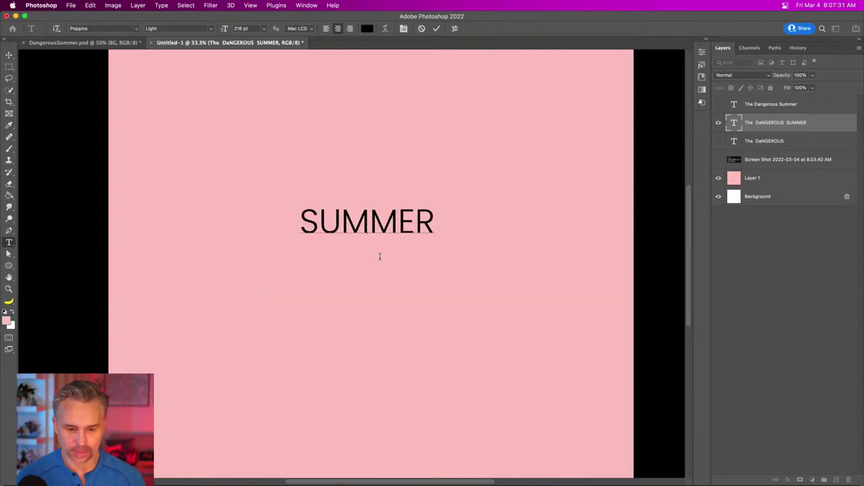
Show the lower Poppins text layer, delete the word THE from it, and move DANGEROUS up above SUMMER.
click(745, 140)
click(718, 142)
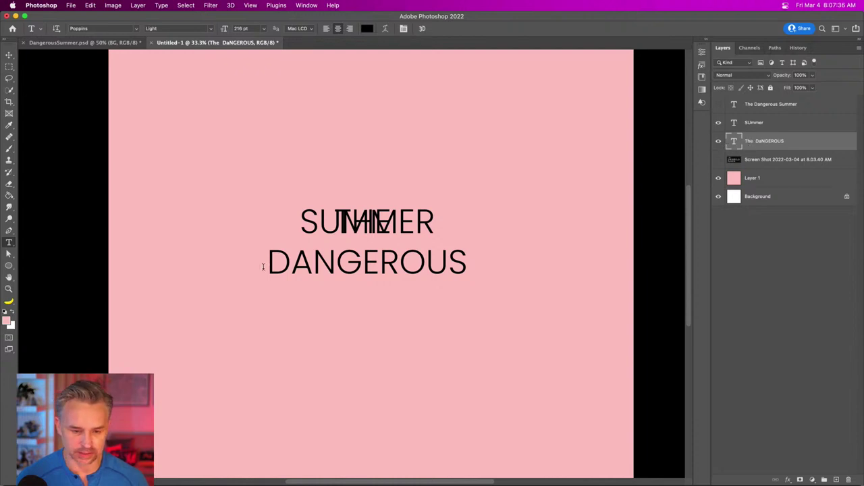
drag(270, 265, 241, 214)
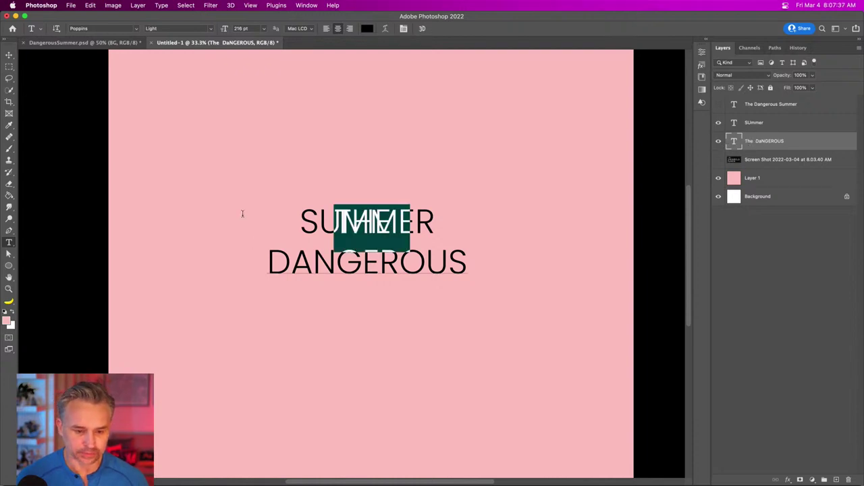
key(BackSpace)
click(8, 55)
drag(228, 200, 231, 175)
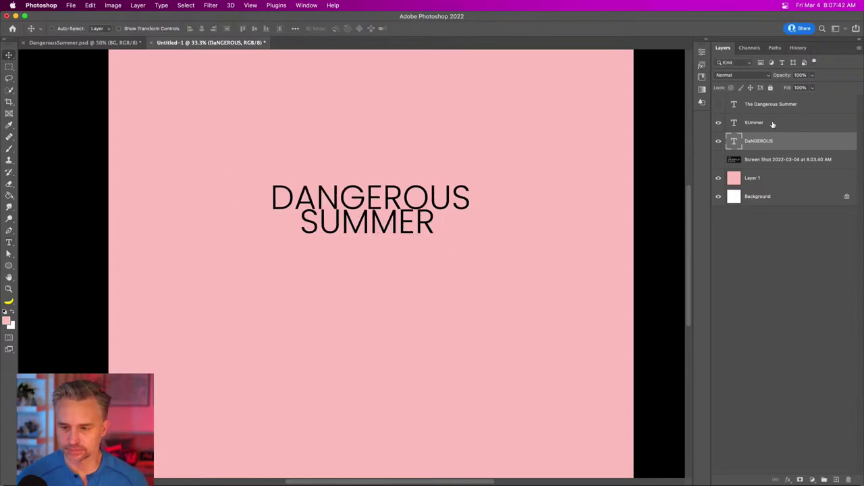
Duplicate the SUMMER text layer to a spot above DANGEROUS and change the copy's text to THE.
click(774, 124)
alt+drag(375, 219, 373, 167)
click(9, 241)
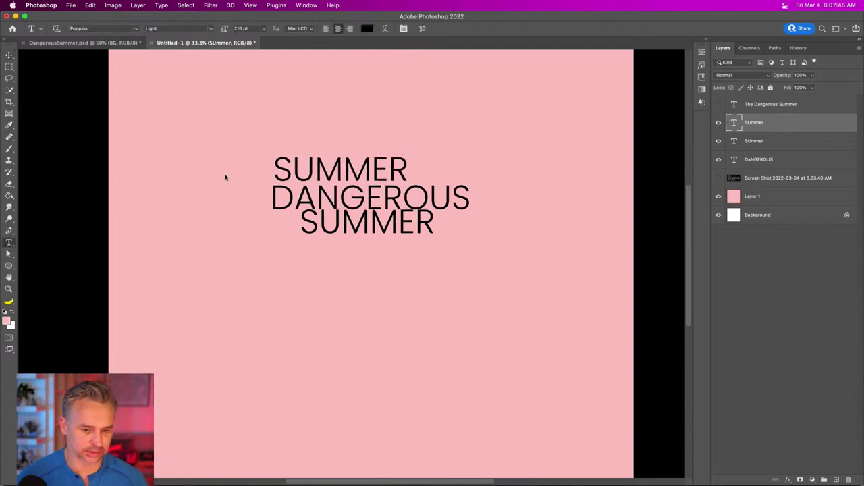
click(300, 171)
key(super+a)
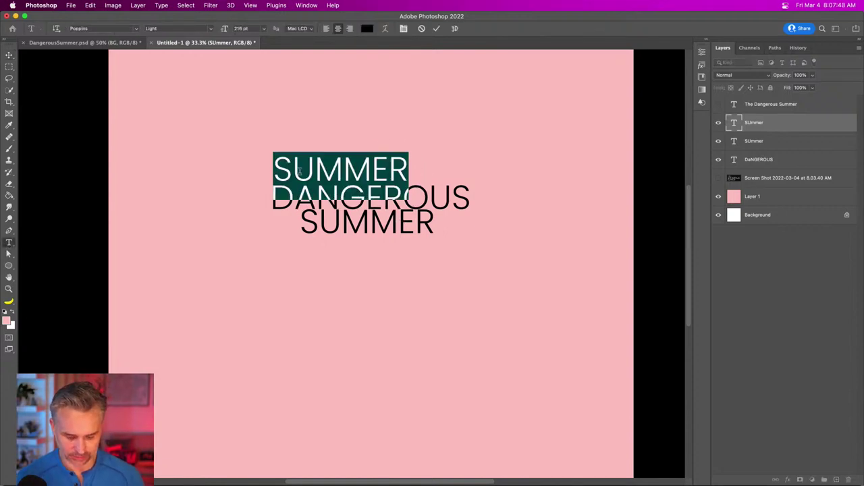
text(THE)
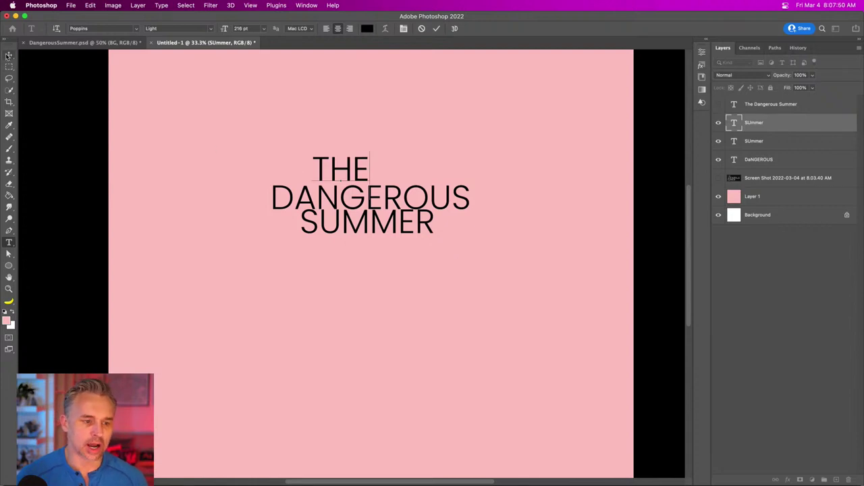
click(8, 55)
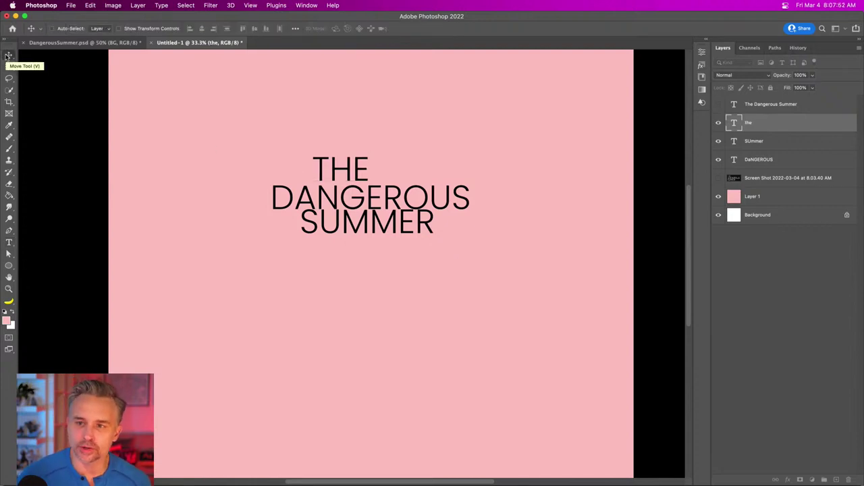
Nudge DANGEROUS up to even out the line spacing, and shift all three word layers together slightly down the canvas.
key(super+equal)
key(super+equal)
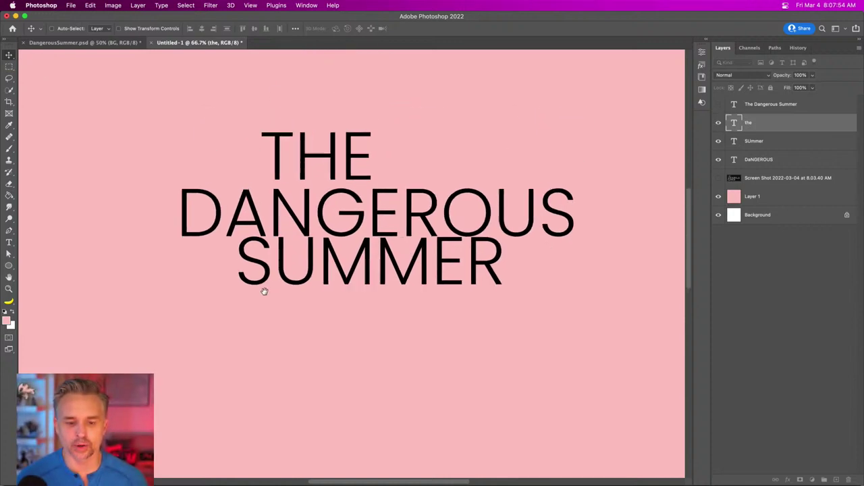
click(767, 144)
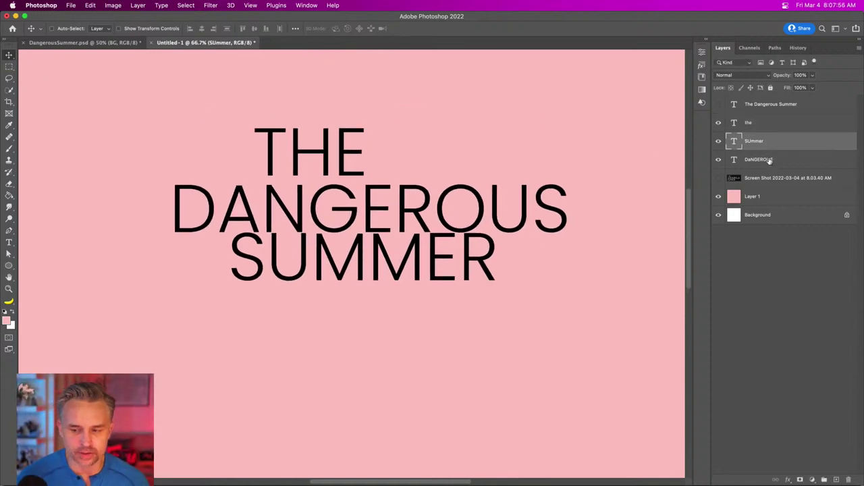
click(769, 160)
drag(319, 225, 313, 217)
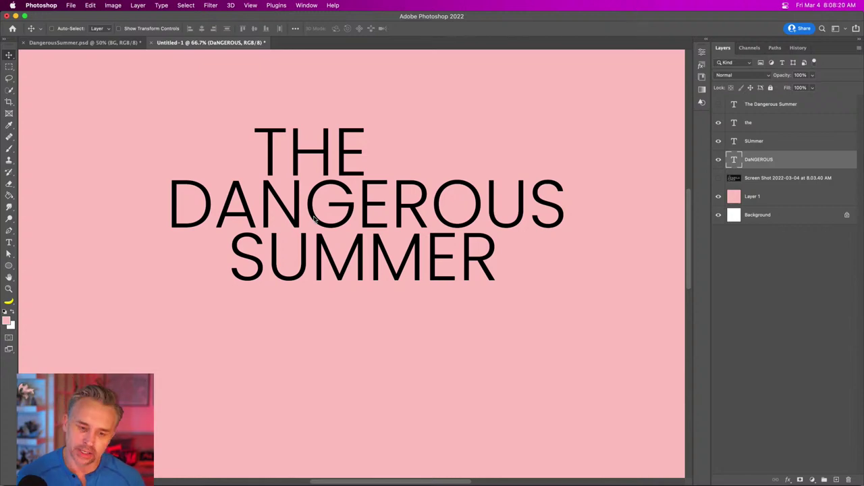
shift+click(768, 124)
mouse_move(291, 236)
mouse_down()
mouse_move(304, 246)
mouse_move(298, 254)
mouse_move(301, 239)
mouse_up()
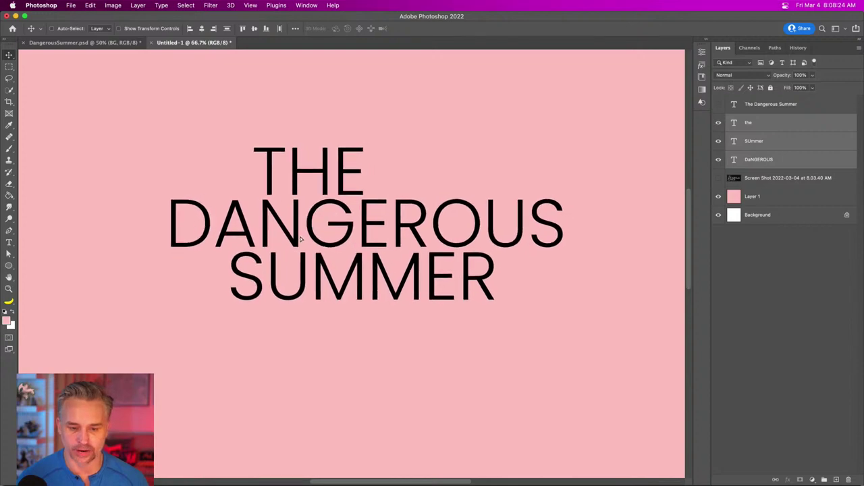
Duplicate the THE, SUMMER and DANGEROUS text layers together.
click(753, 145)
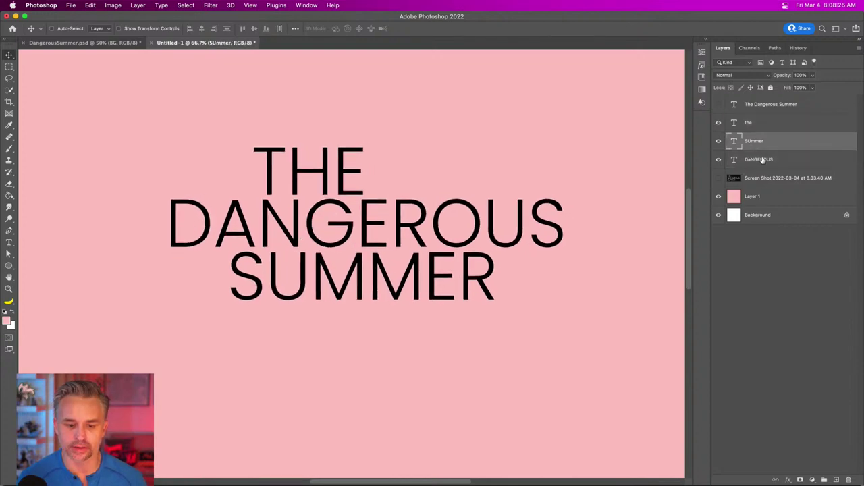
click(766, 163)
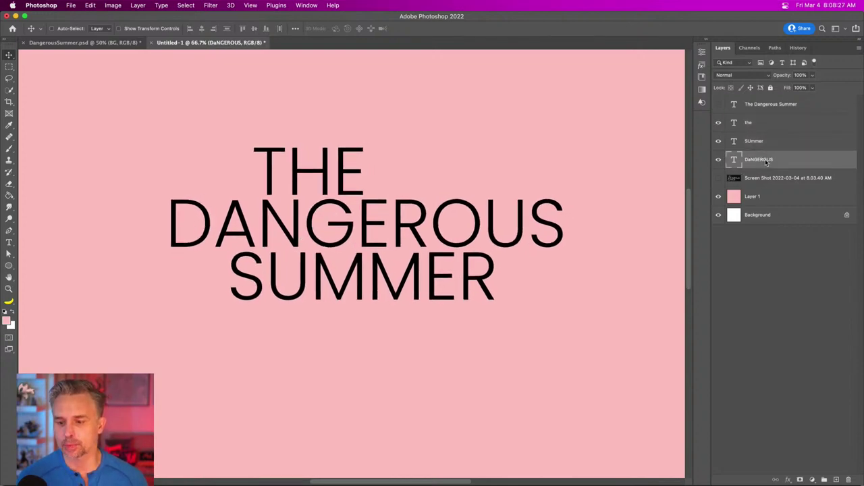
shift+click(768, 126)
right_click(788, 126)
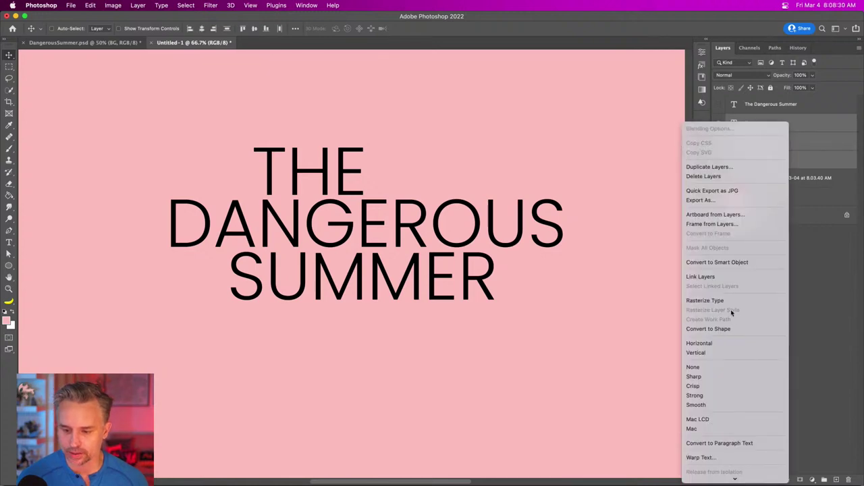
click(829, 238)
key(super+j)
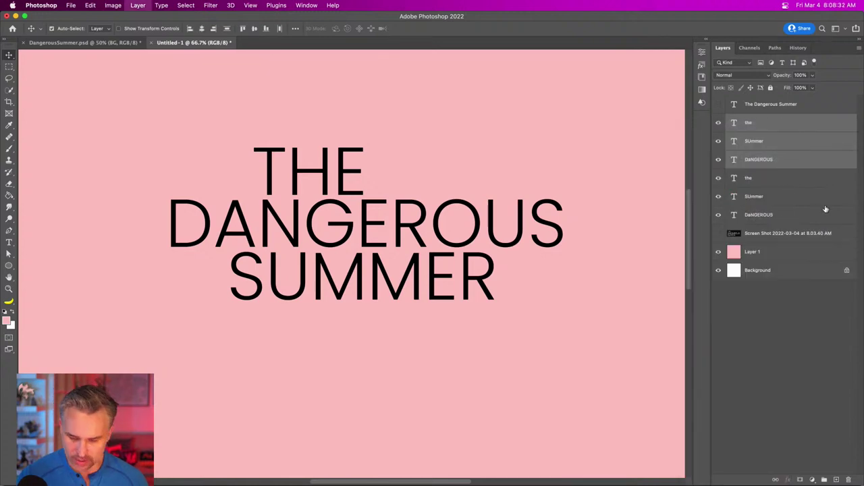
Convert the three duplicated text layers into one smart object and hide the original text layers.
right_click(792, 139)
click(720, 274)
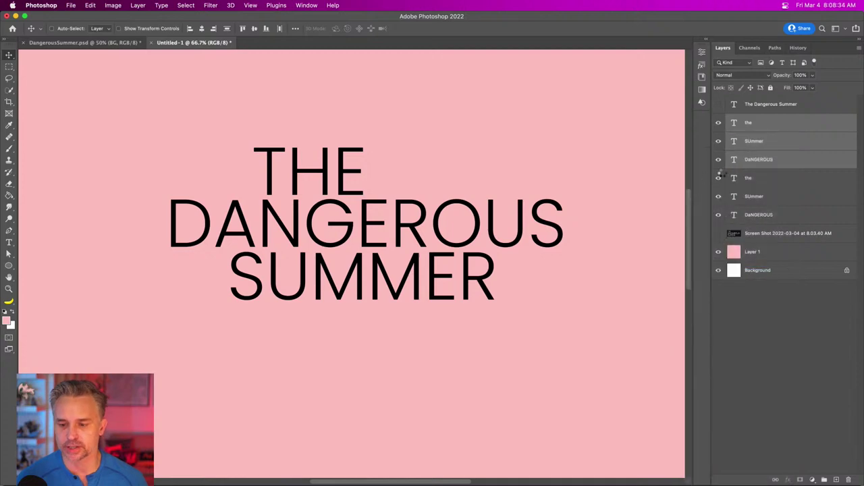
drag(718, 141, 717, 179)
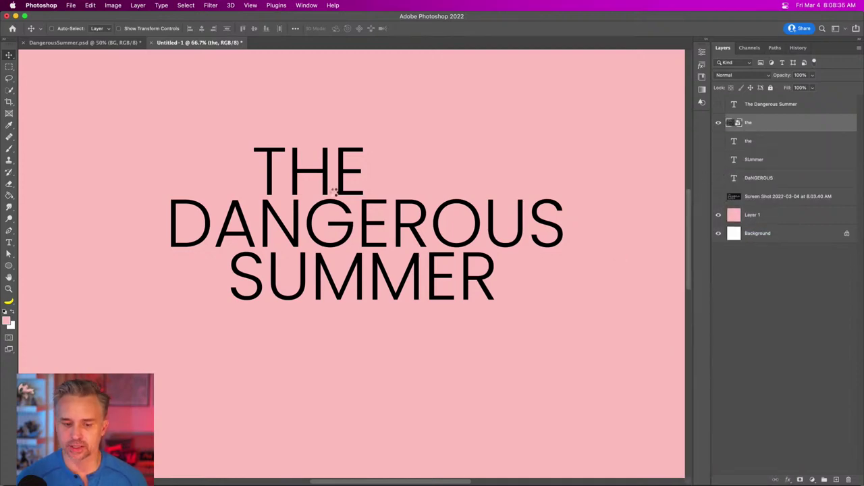
Open the Liquify filter on the lettering smart object, zoomed in on the words with the Forward Warp tool active.
click(209, 4)
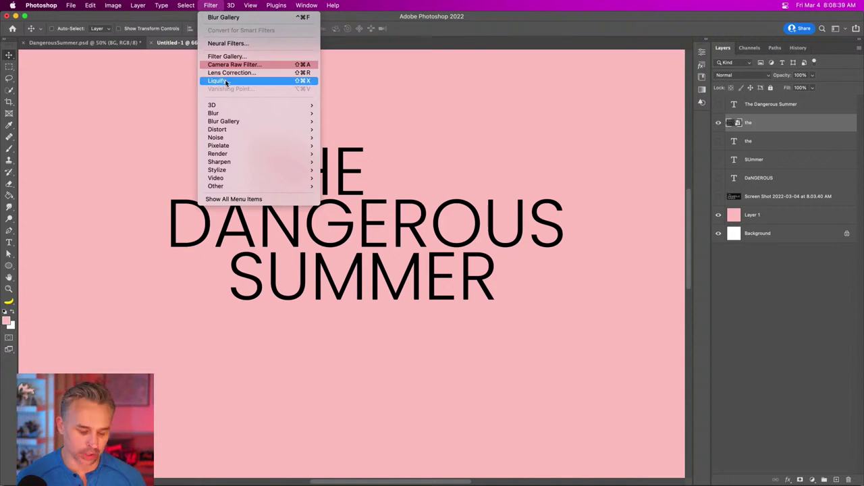
click(224, 81)
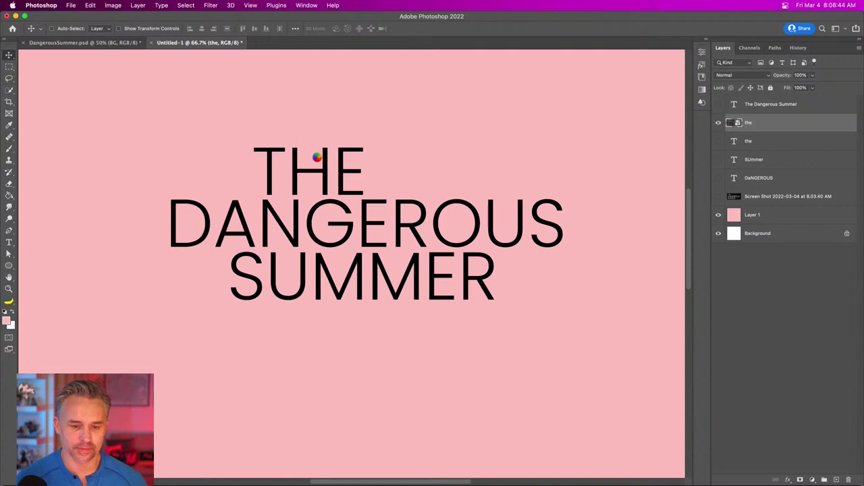
key(super+equal)
key(super+equal)
key(super+equal)
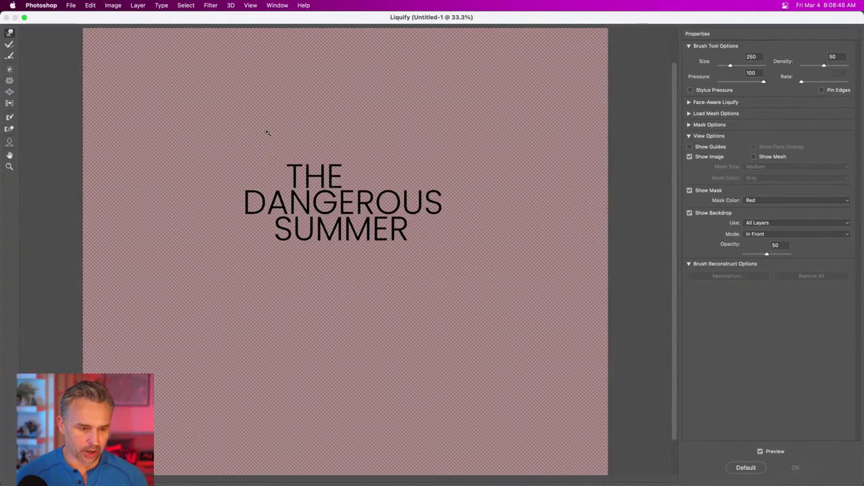
click(11, 33)
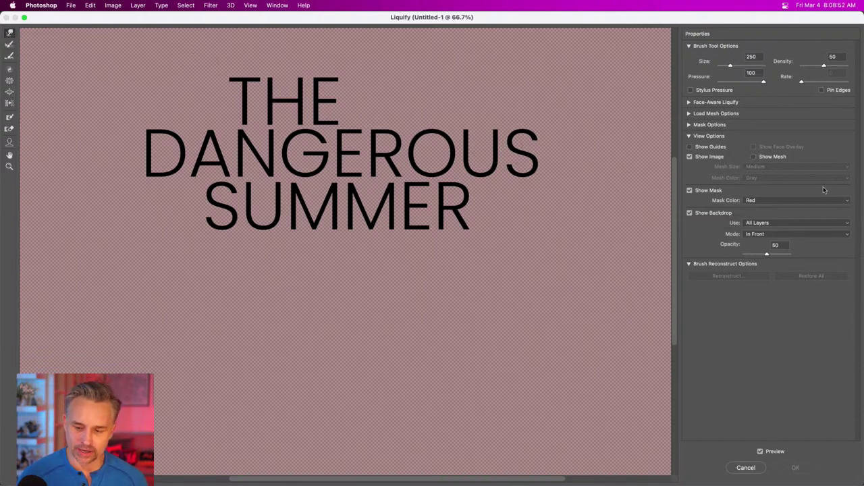
Stretch the left end of the T's crossbar in THE outward and turn off the Liquify backdrop.
click(690, 214)
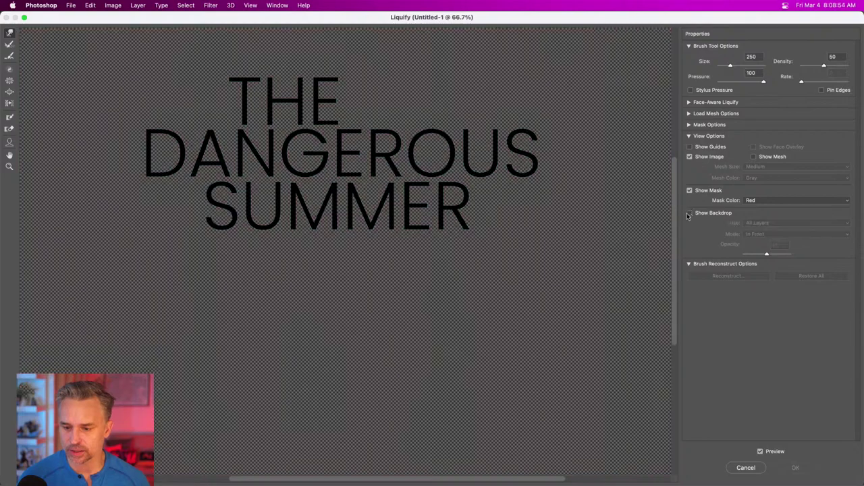
click(690, 213)
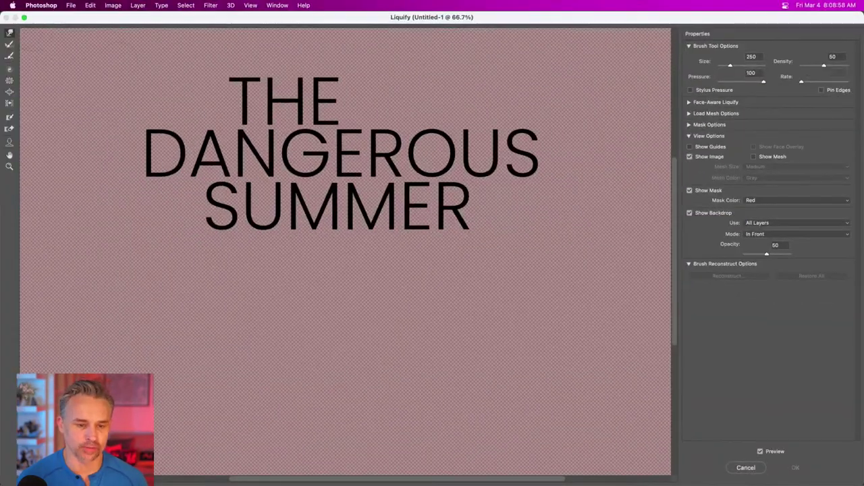
drag(244, 78, 211, 74)
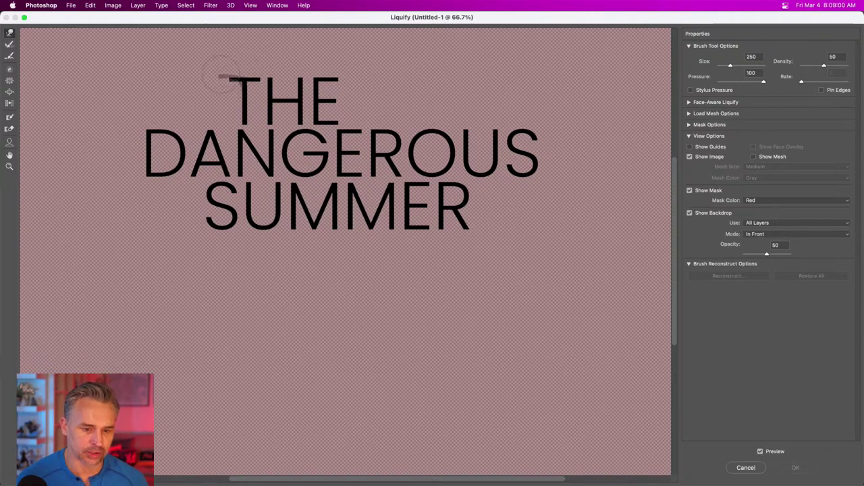
click(689, 213)
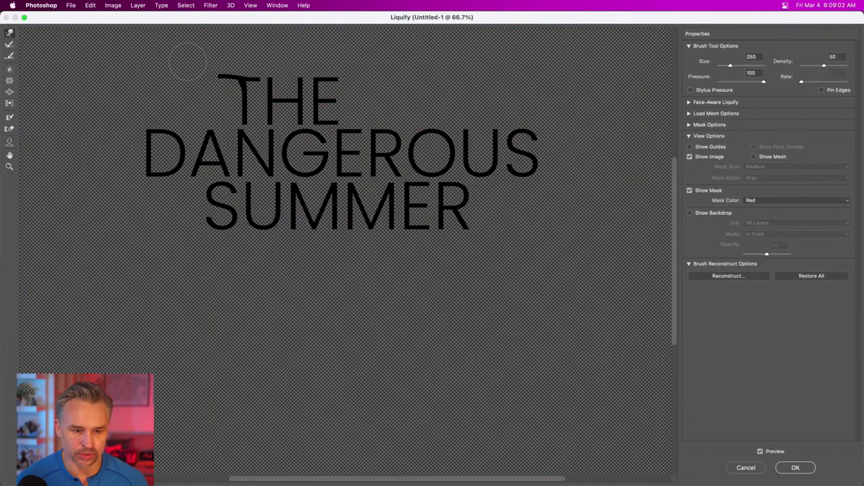
Enlarge the warp brush to 1400, push the lettering's left-center area upward and pull its lower right area downward.
key(bracketright)
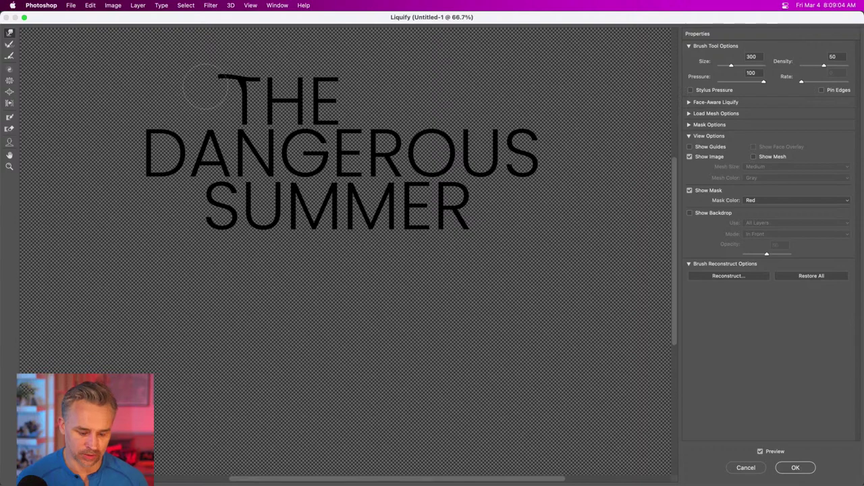
key(super+equal)
scroll(245, 198, up, 2)
key(bracketright)
key(bracketright)
key(bracketright)
key(bracketright)
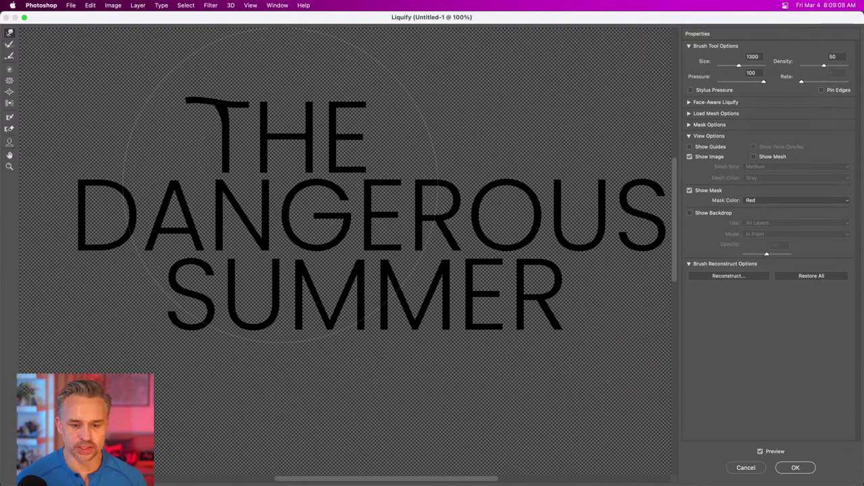
key(bracketright)
key(bracketright)
key(bracketright)
key(bracketright)
key(bracketright)
key(bracketright)
key(bracketright)
mouse_move(270, 216)
mouse_down()
mouse_move(291, 196)
mouse_move(310, 198)
mouse_up()
drag(453, 386, 443, 482)
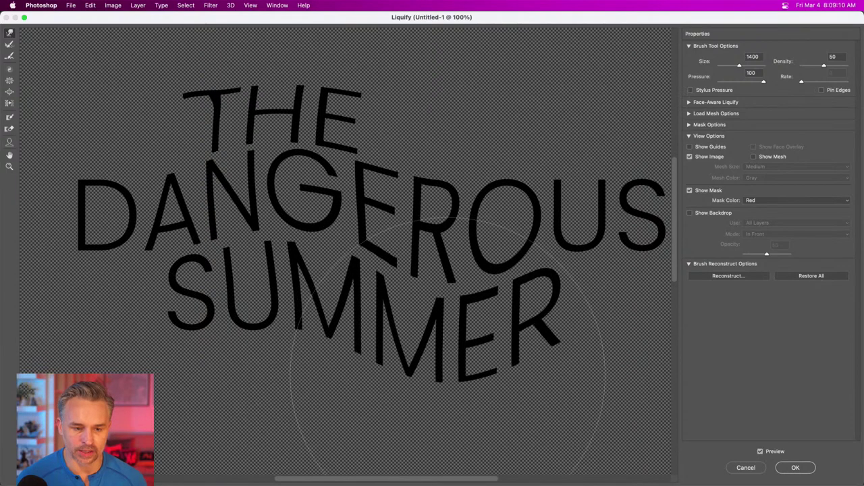
Warp the left letters outward and the end of DANGEROUS upward into a wavy shape, and apply the Liquify filter.
drag(202, 196, 169, 189)
drag(601, 284, 588, 193)
drag(540, 237, 581, 223)
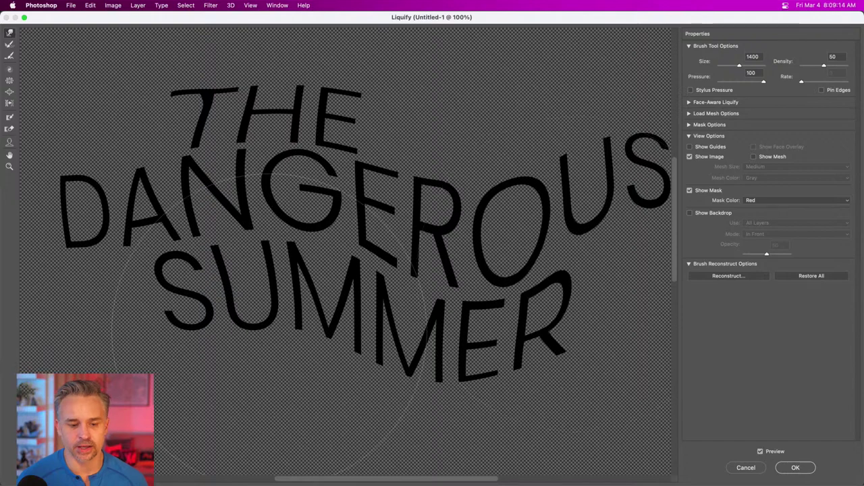
drag(378, 317, 222, 249)
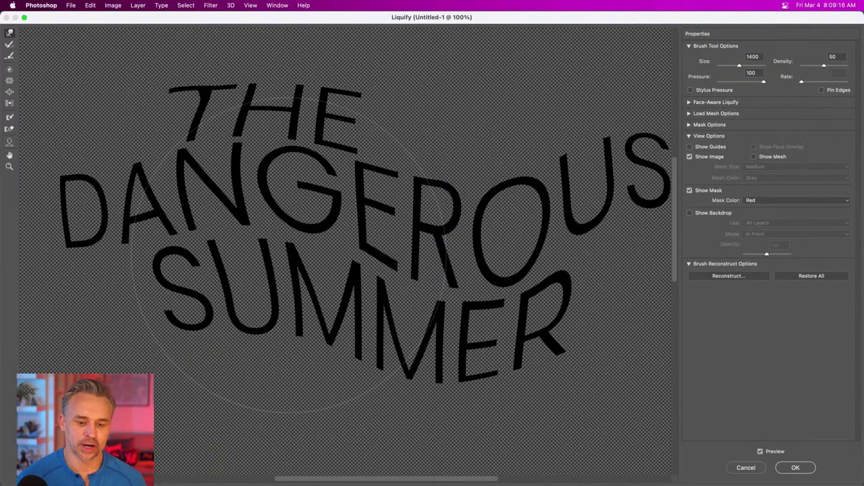
key(Escape)
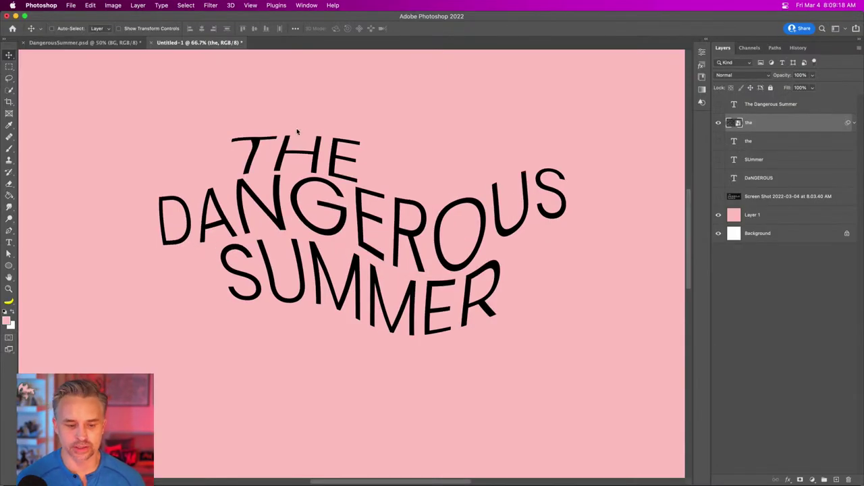
key(super+minus)
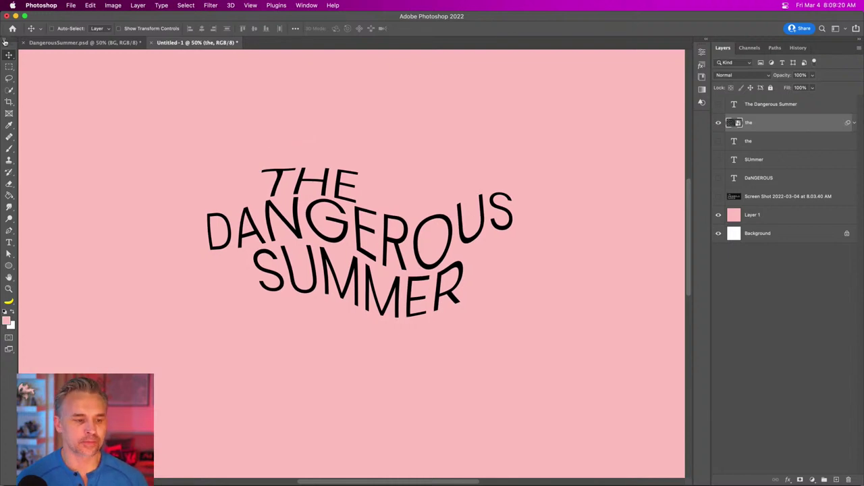
Reopen the Liquify filter, restore the distorted T in THE with the Reconstruct tool at brush size 800, and apply the change.
mouse_move(329, 216)
mouse_down()
mouse_move(331, 247)
mouse_move(335, 223)
mouse_up()
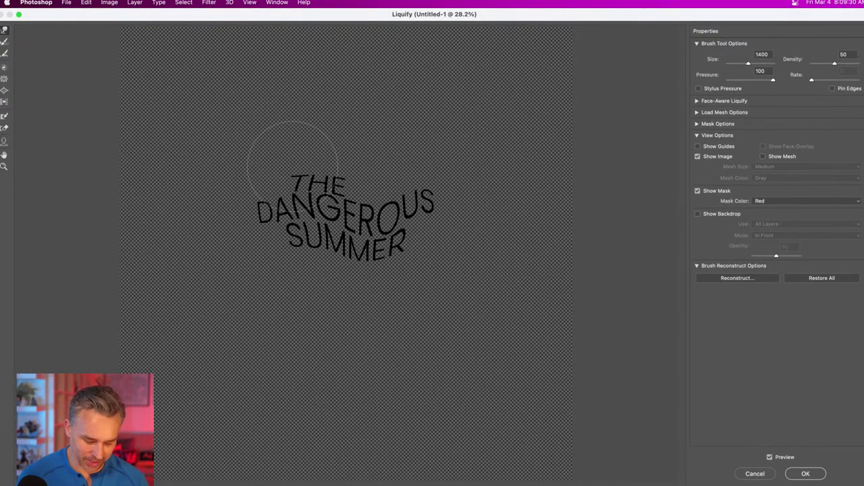
scroll(294, 162, up, 5)
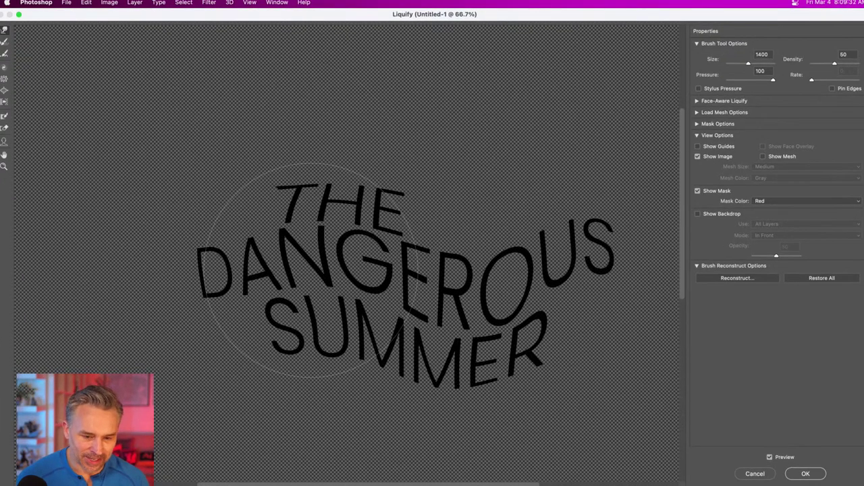
scroll(310, 270, up, 5)
scroll(322, 260, up, 3)
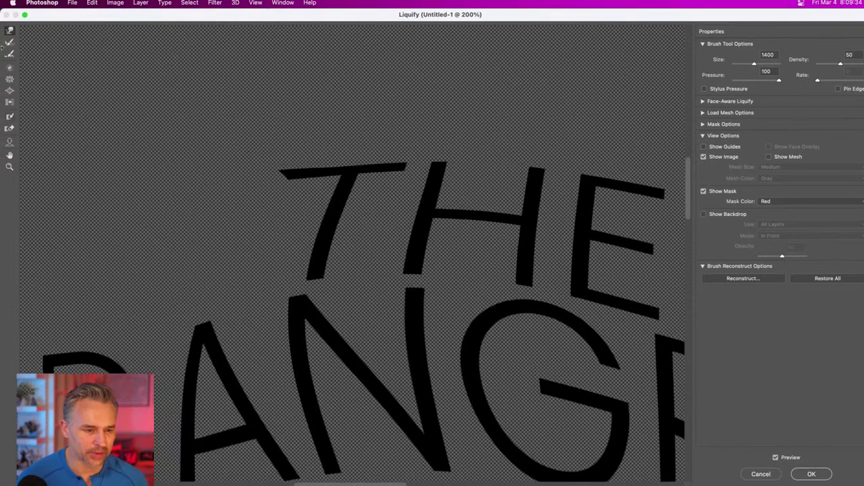
click(10, 42)
mouse_move(341, 193)
mouse_down()
mouse_move(331, 176)
mouse_move(338, 170)
mouse_move(270, 173)
mouse_up()
key(bracketright)
key(bracketright)
key(bracketright)
key(bracketright)
key(bracketright)
key(bracketright)
key(bracketright)
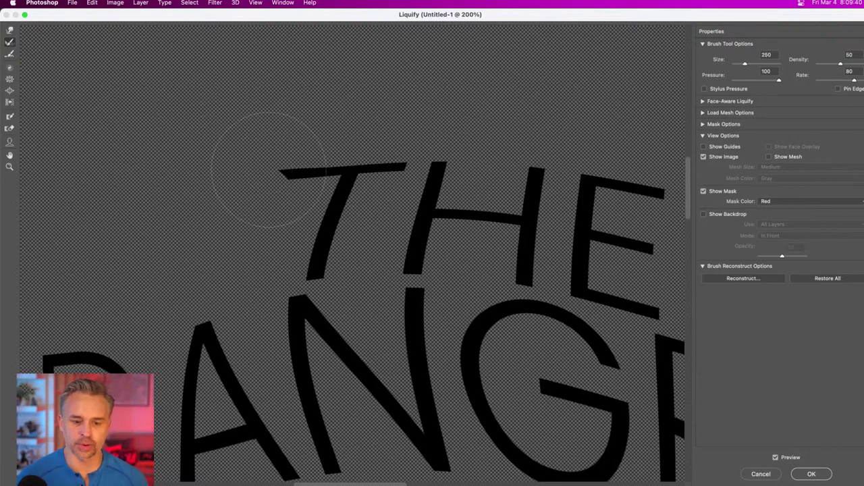
click(263, 157)
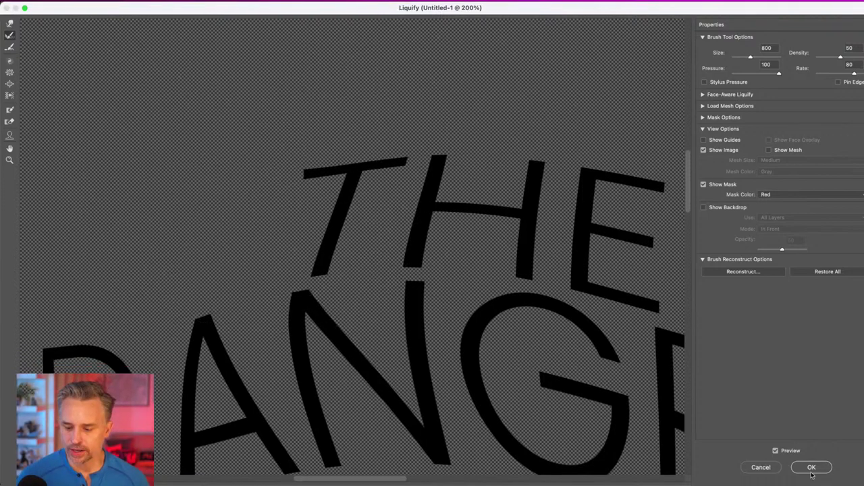
click(811, 473)
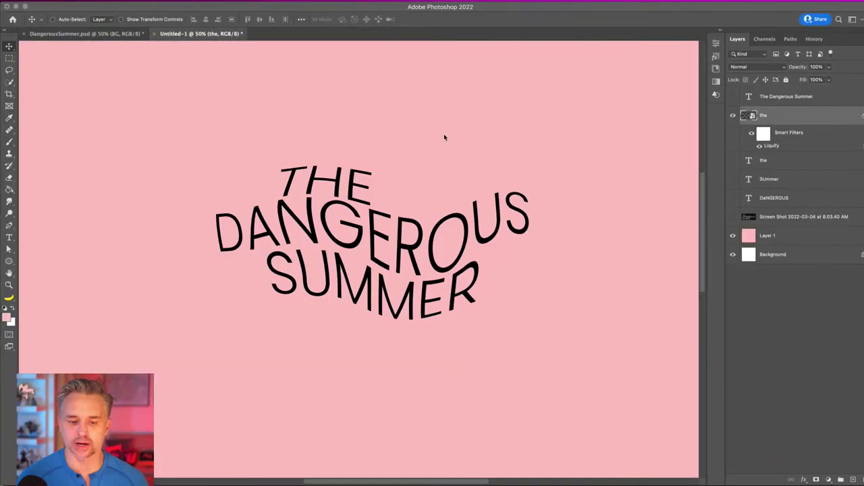
Try to enlarge the liquified lettering smart object to about 179% with Free Transform.
key(super+minus)
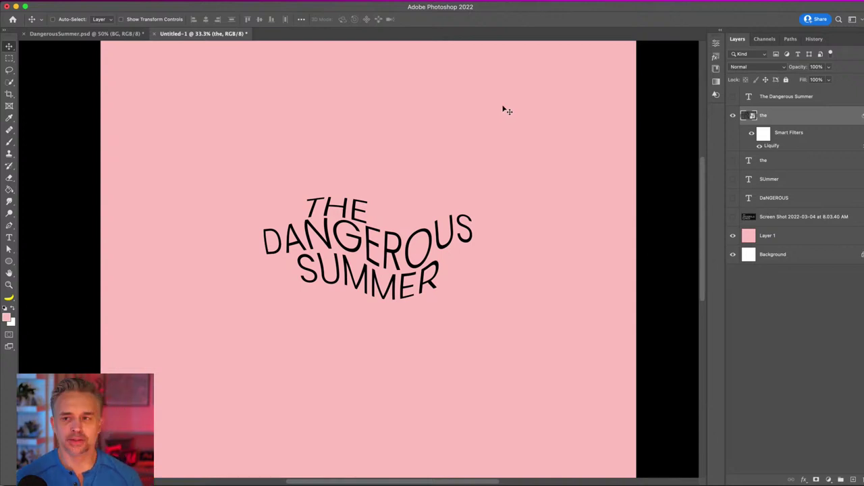
key(super+t)
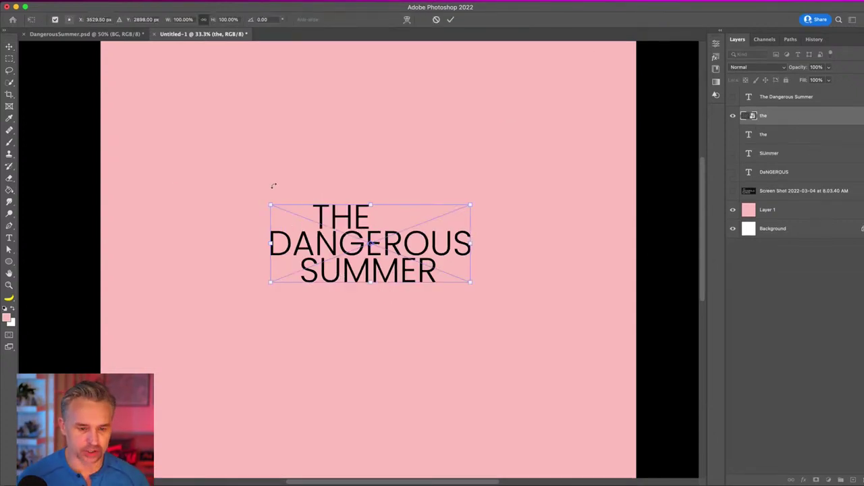
drag(269, 203, 112, 143)
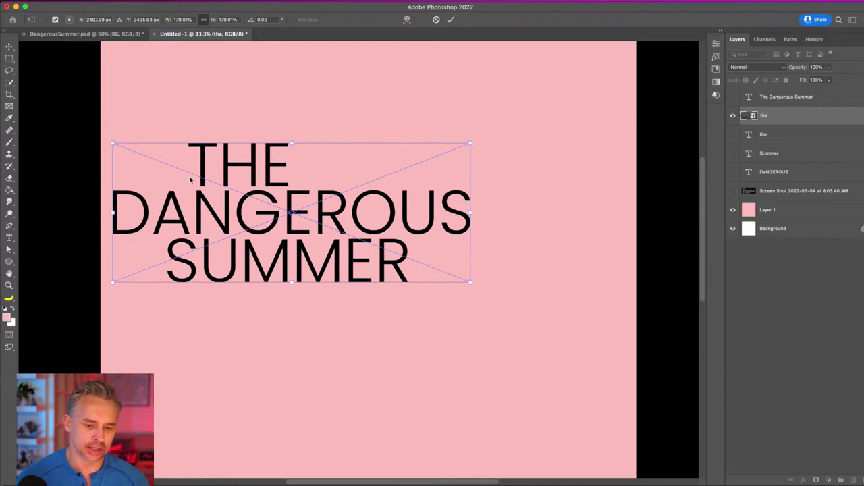
key(Return)
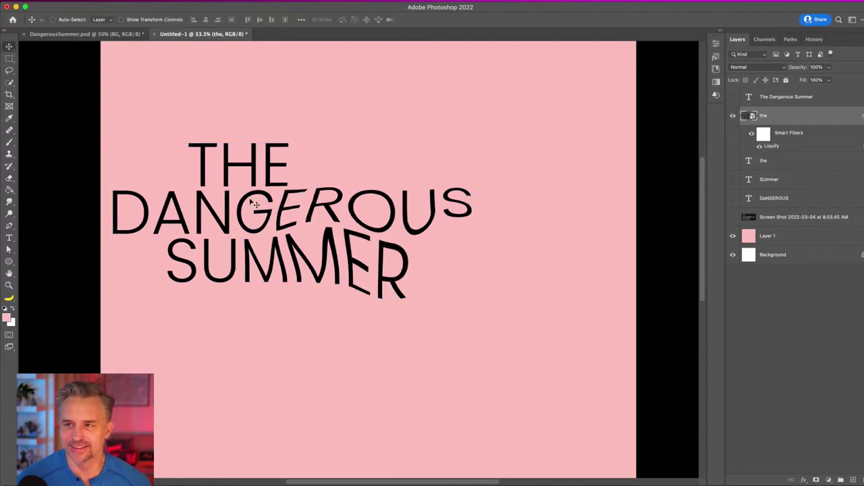
drag(265, 208, 330, 223)
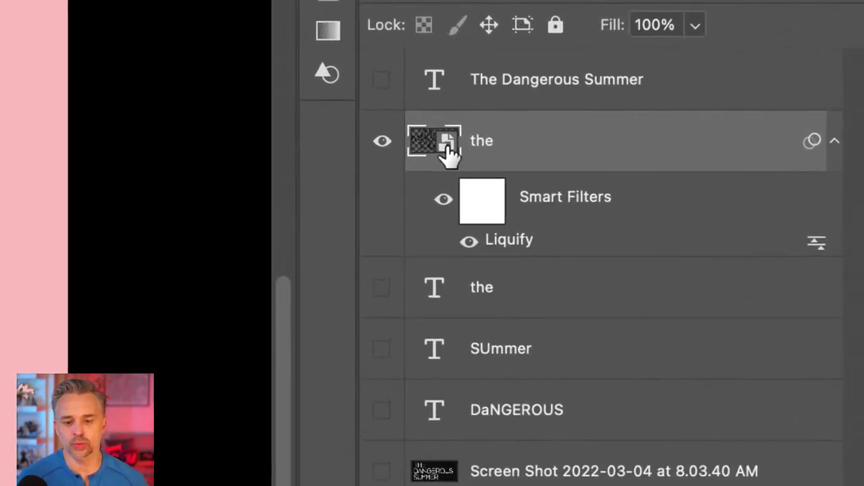
Convert the lettering layer with its Liquify smart filter into a new smart object.
click(834, 141)
right_click(548, 140)
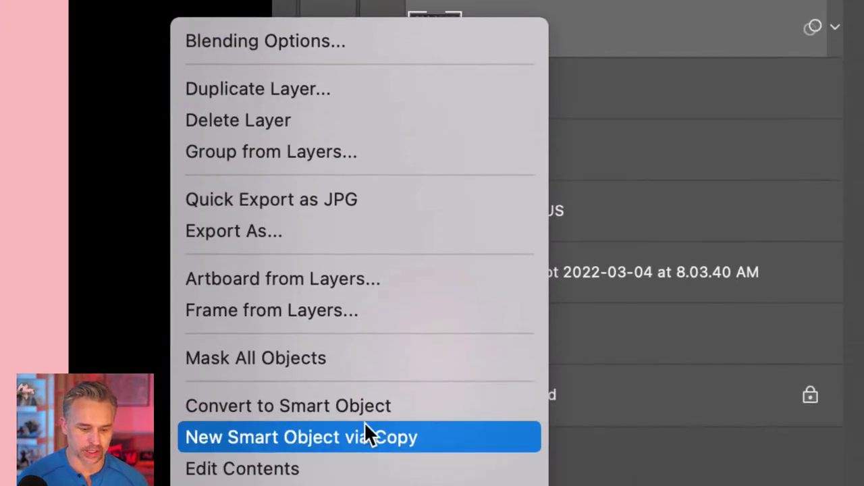
click(367, 408)
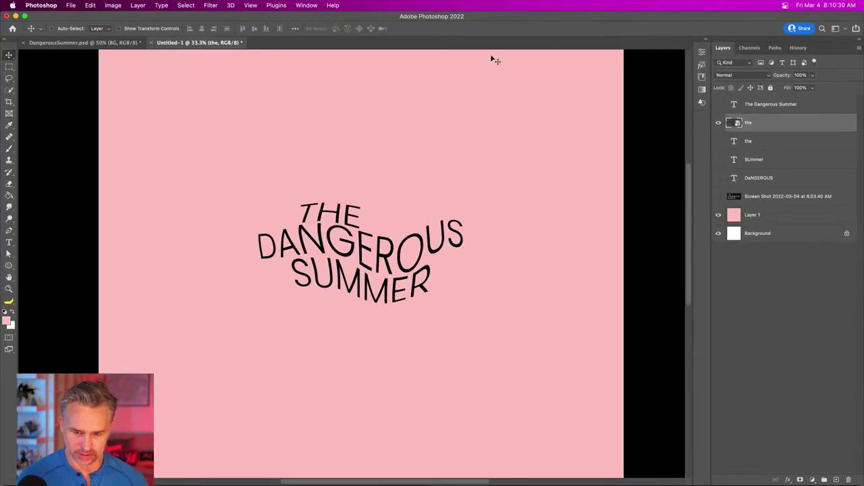
Scale the new lettering smart object up proportionally with Free Transform so the words fill more of the pink canvas.
key(super+t)
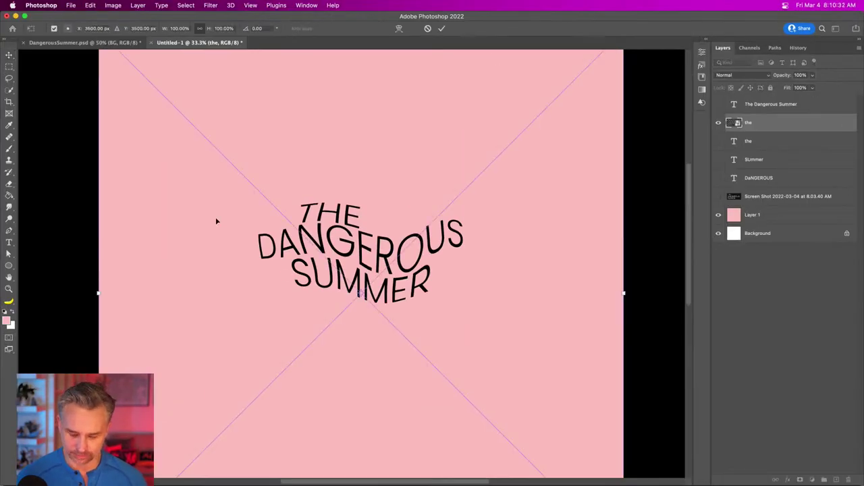
key(super+minus)
key(super+minus)
key(super+minus)
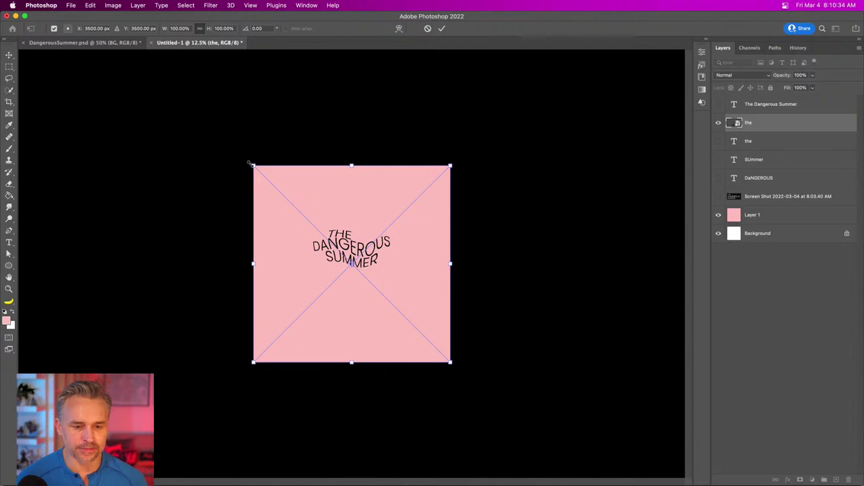
drag(250, 164, 208, 248)
key(Return)
key(super+plus)
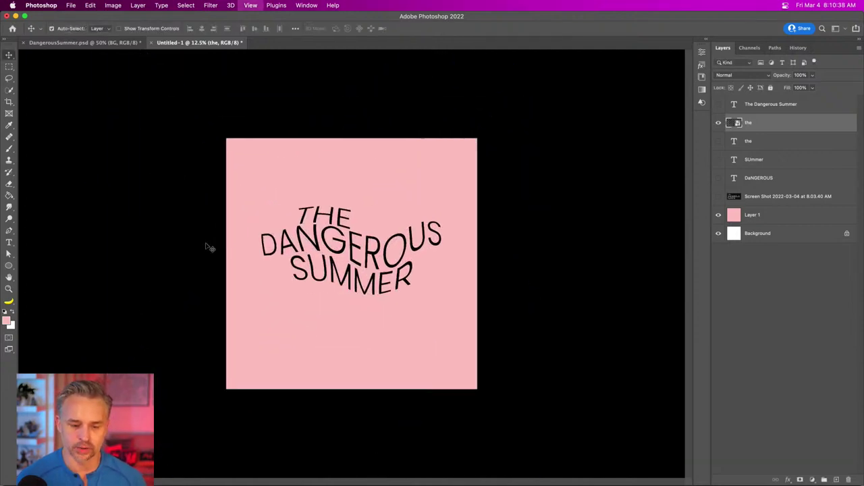
key(super+plus)
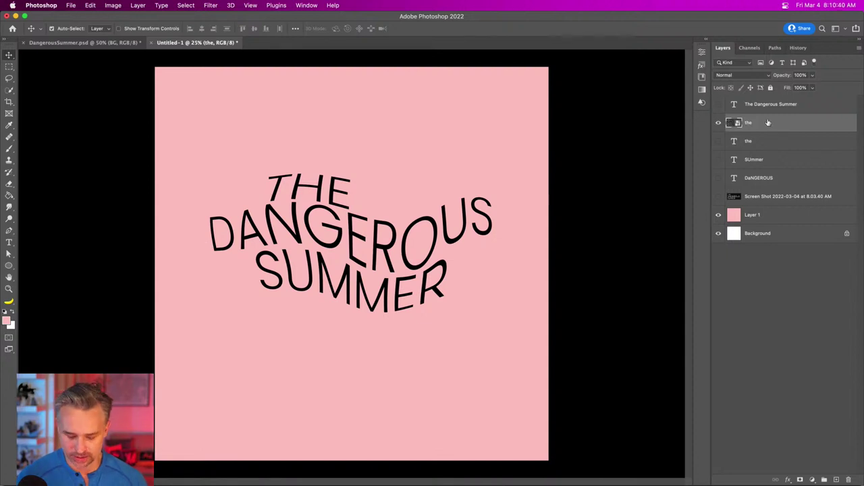
Duplicate the warped lettering layer and offset the copy slightly up and to the left.
key(super+j)
drag(335, 268, 326, 267)
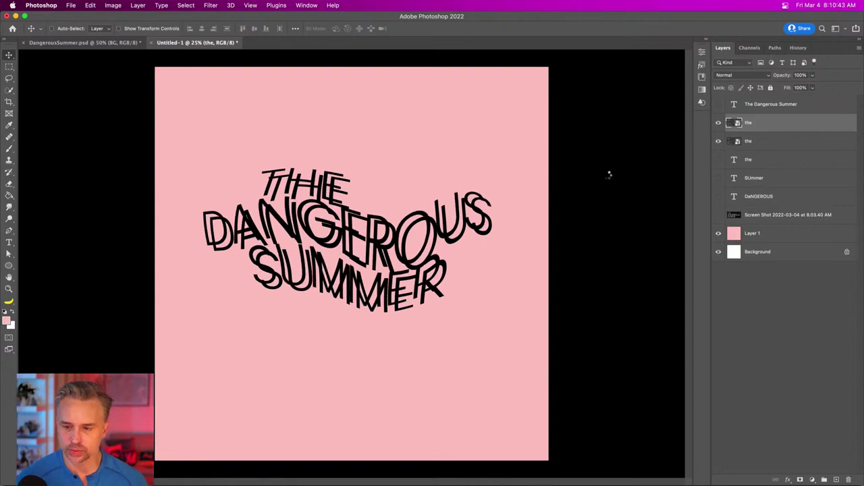
Apply a purple #9e05e5 Color Overlay with Normal blend mode to the top lettering copy.
double_click(810, 127)
click(524, 206)
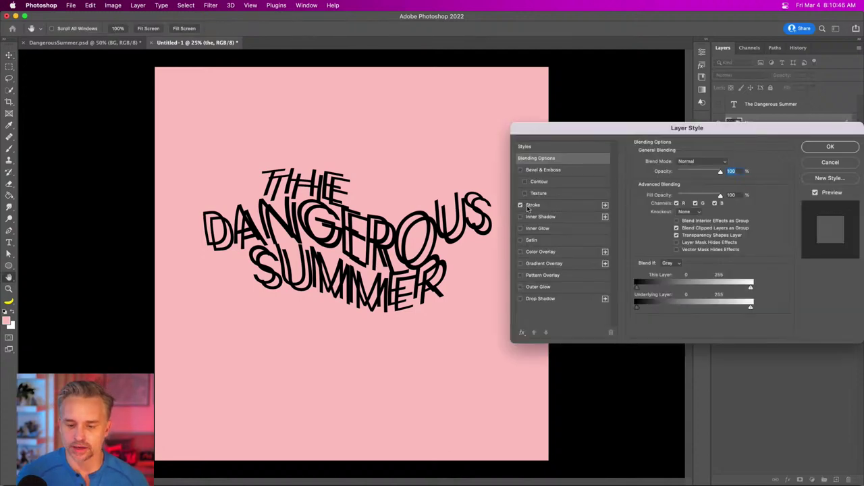
click(521, 206)
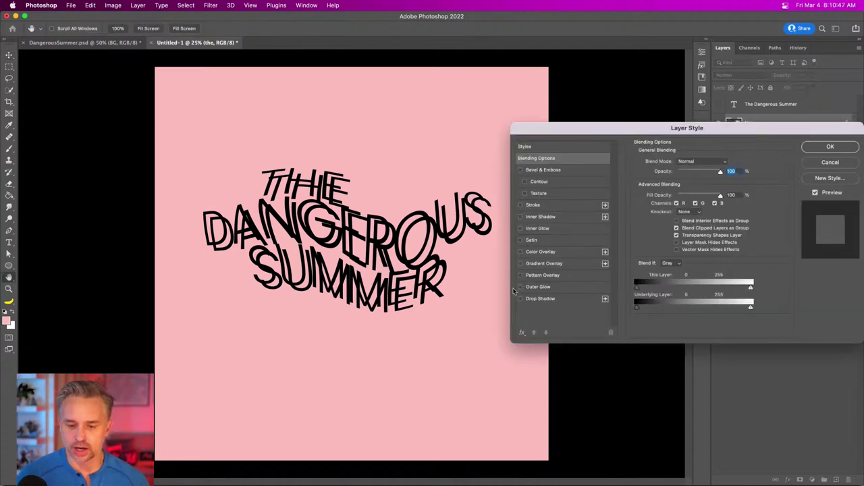
click(521, 251)
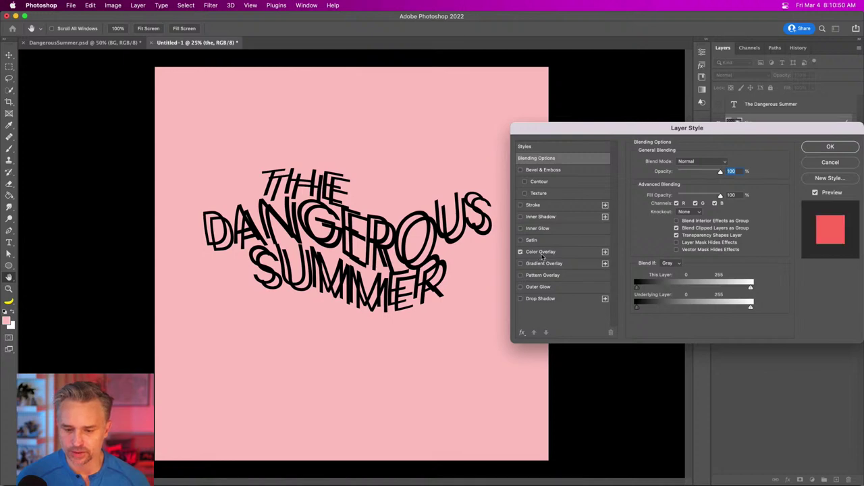
click(548, 254)
click(722, 165)
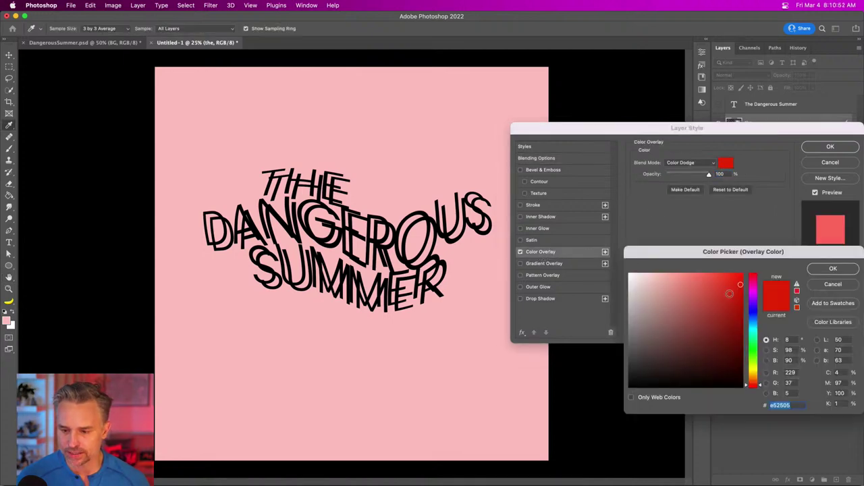
click(752, 301)
key(Return)
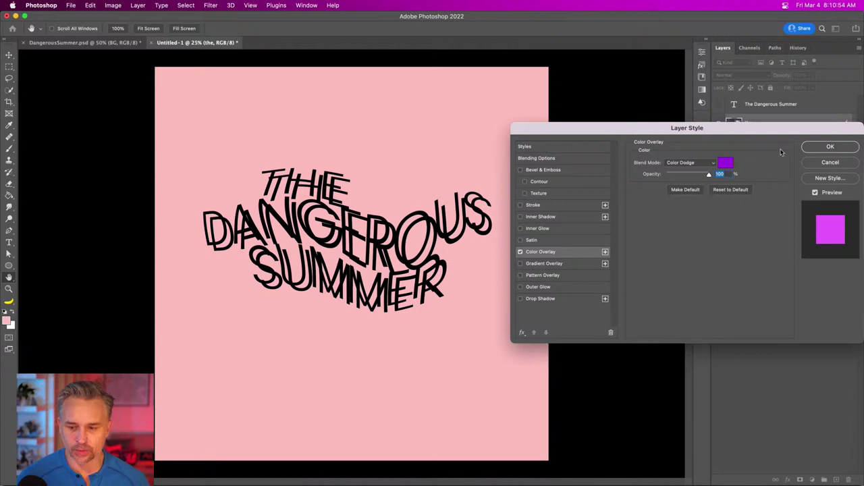
click(671, 166)
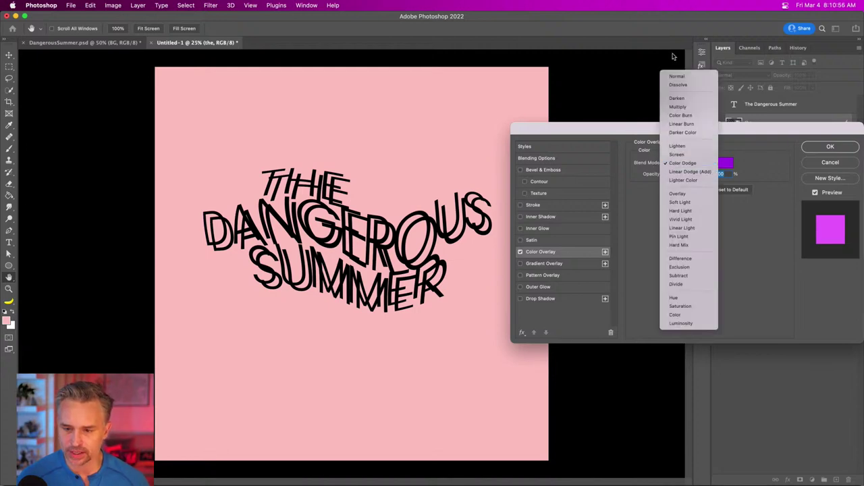
click(680, 79)
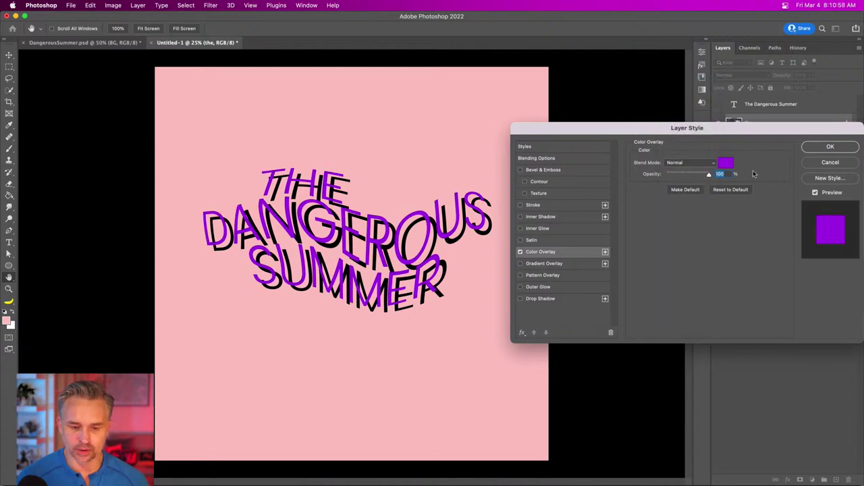
click(815, 150)
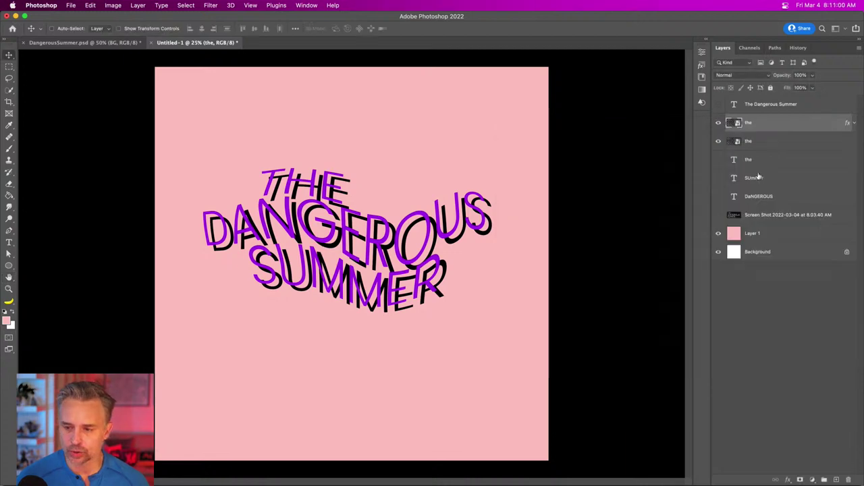
Align the purple lettering over the black lettering, then nudge it slightly left and up to leave a thin black shadow edge.
drag(338, 208, 315, 214)
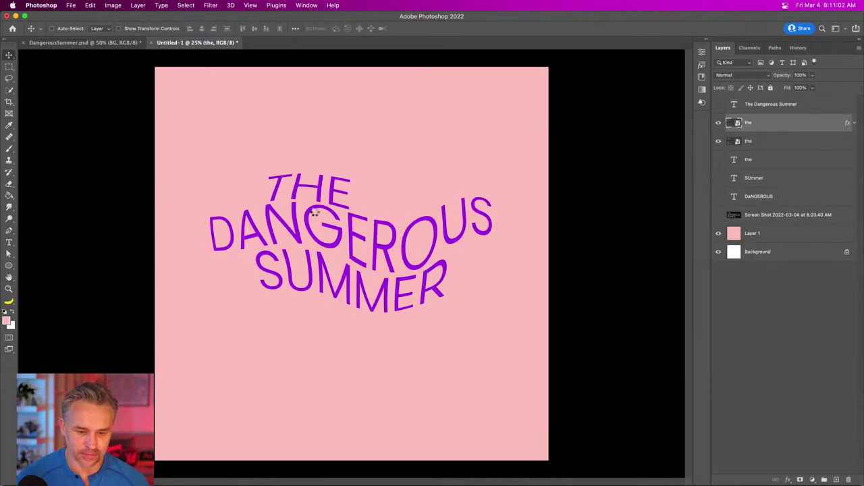
key(Left)
key(Left)
key(Up)
key(Up)
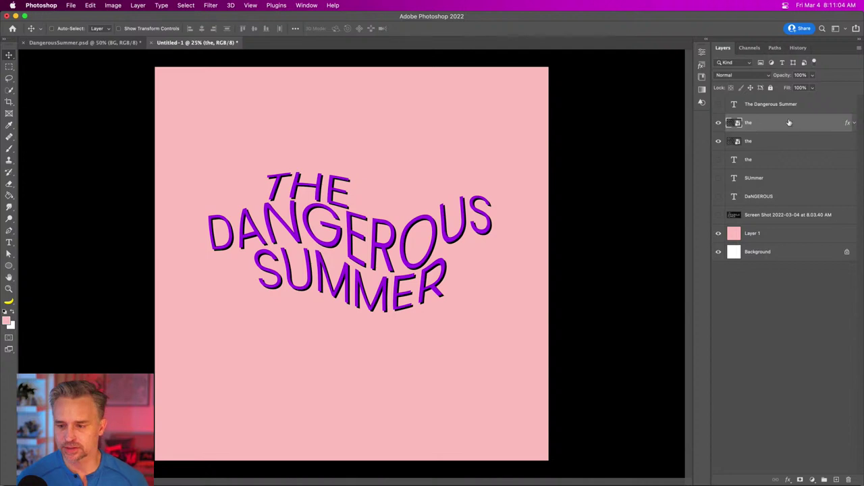
Duplicate the purple lettering layer and change the copy's Color Overlay to yellow #f1f400.
key(super+j)
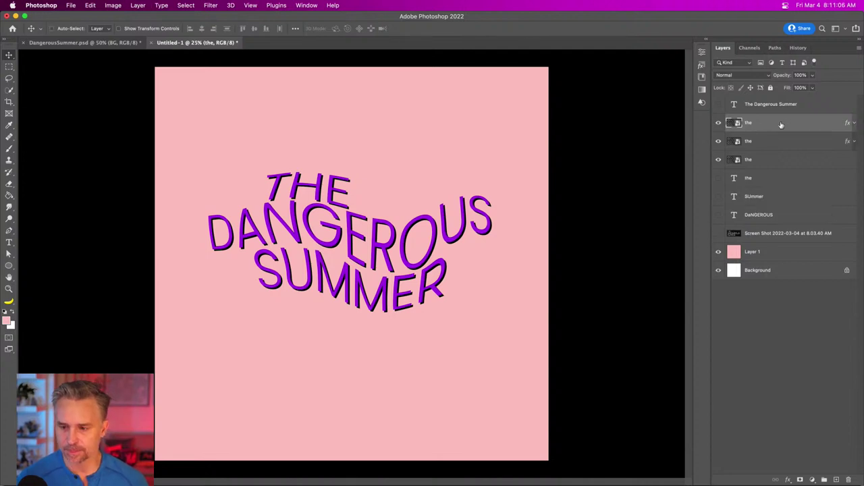
double_click(846, 123)
click(535, 254)
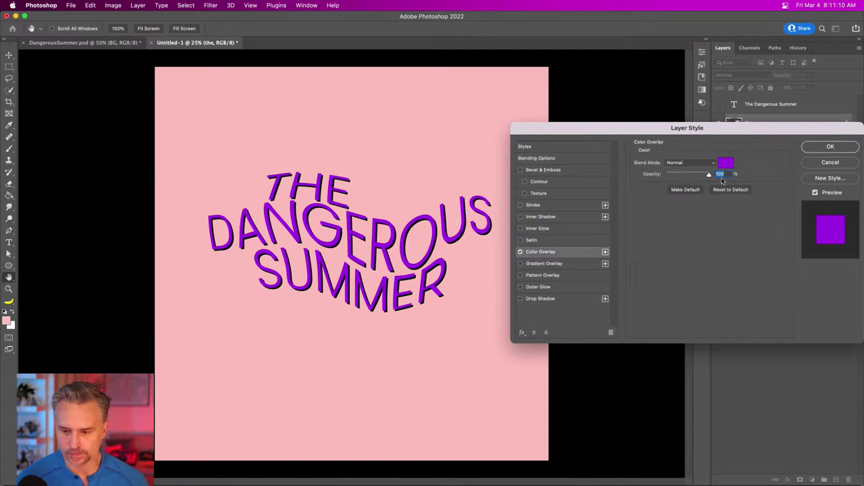
click(726, 165)
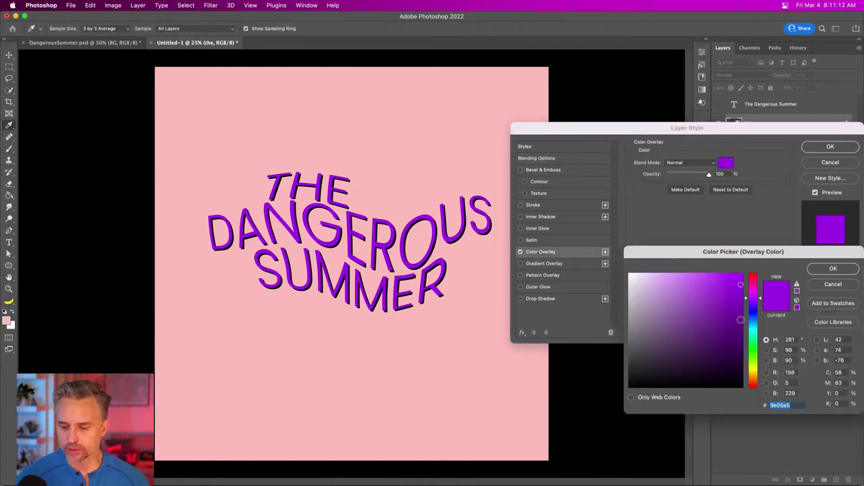
drag(753, 338, 757, 368)
click(744, 277)
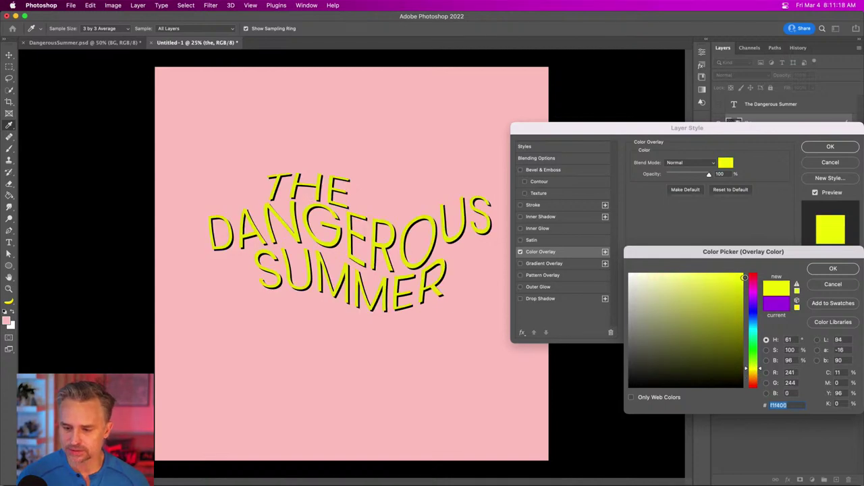
click(833, 268)
click(830, 147)
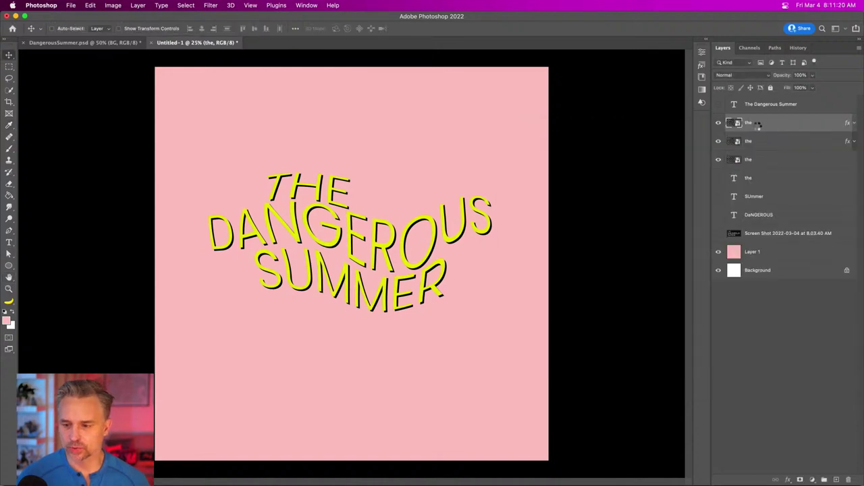
Move the yellow lettering copy beneath the black lettering layer and select the black layer.
drag(757, 125, 754, 166)
click(752, 141)
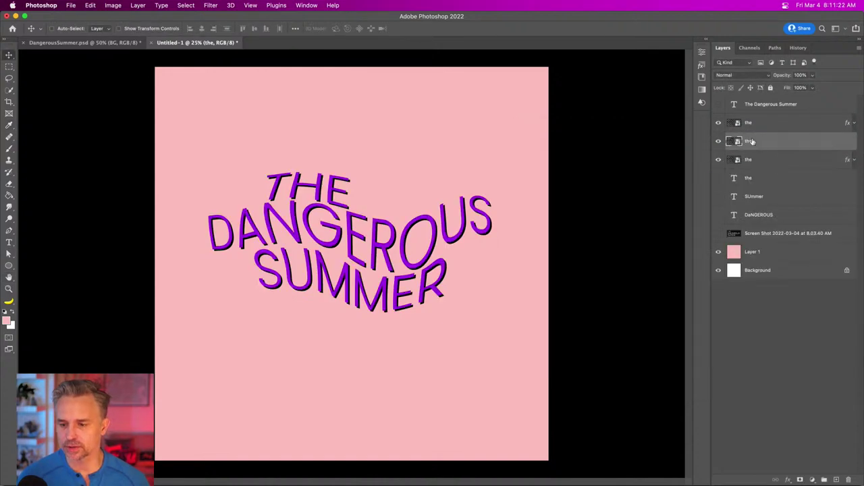
double_click(758, 123)
click(825, 163)
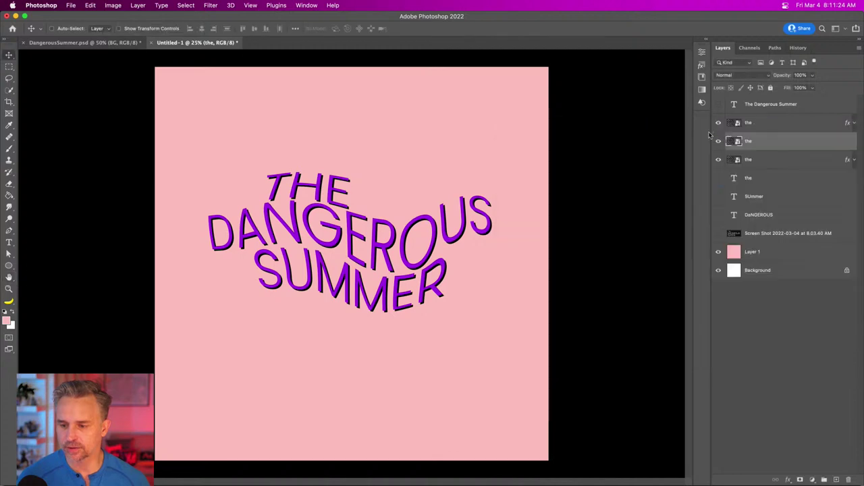
Move the black lettering layer above the purple one, then select the yellow lettering layer and toggle its visibility.
drag(760, 142, 756, 115)
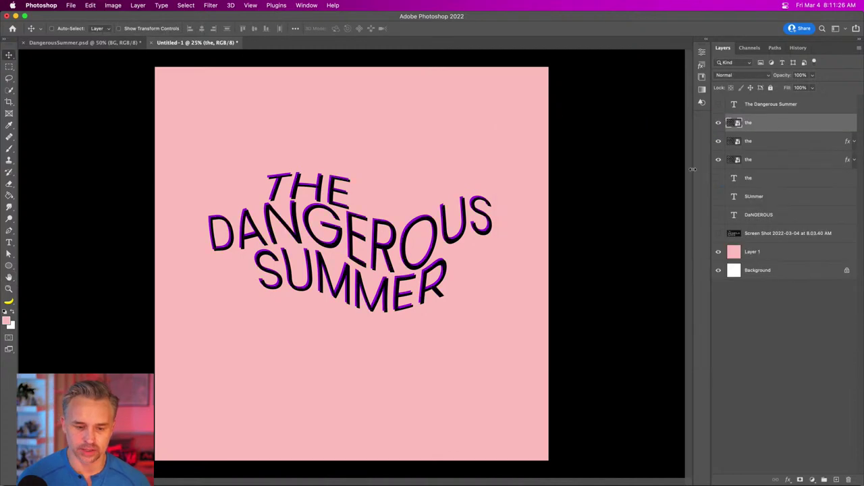
click(756, 160)
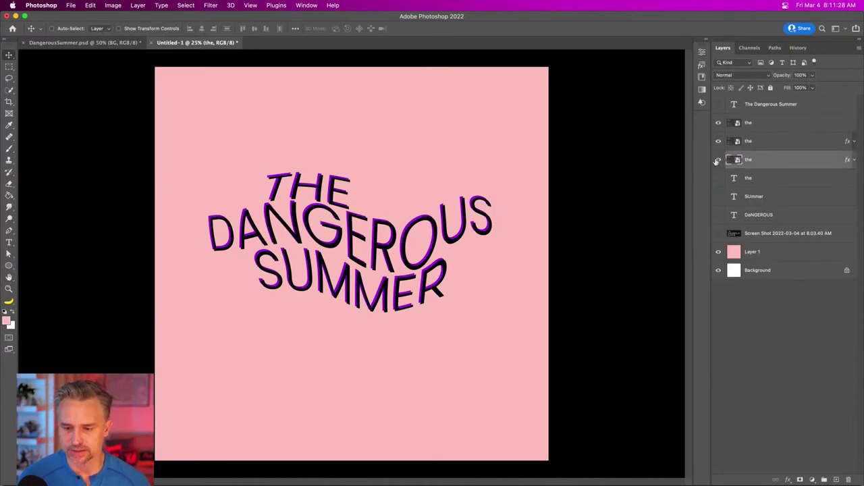
click(718, 160)
click(719, 160)
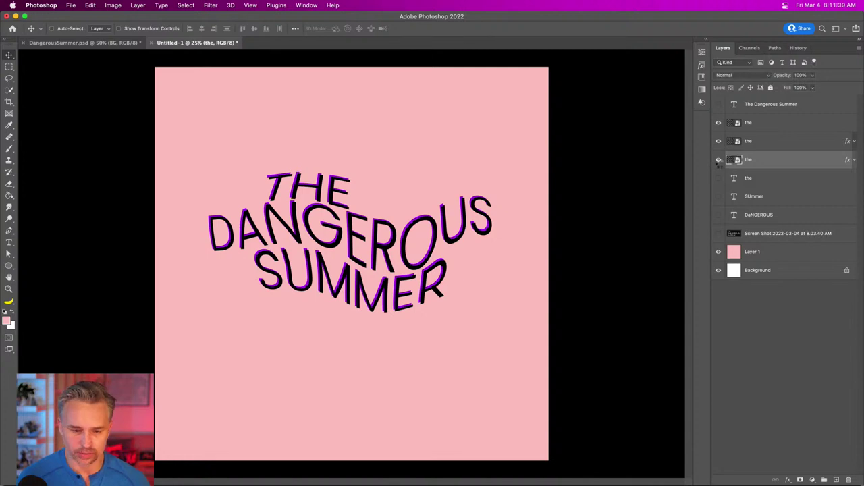
Check the Color Overlay settings of the yellow lettering layer.
double_click(848, 160)
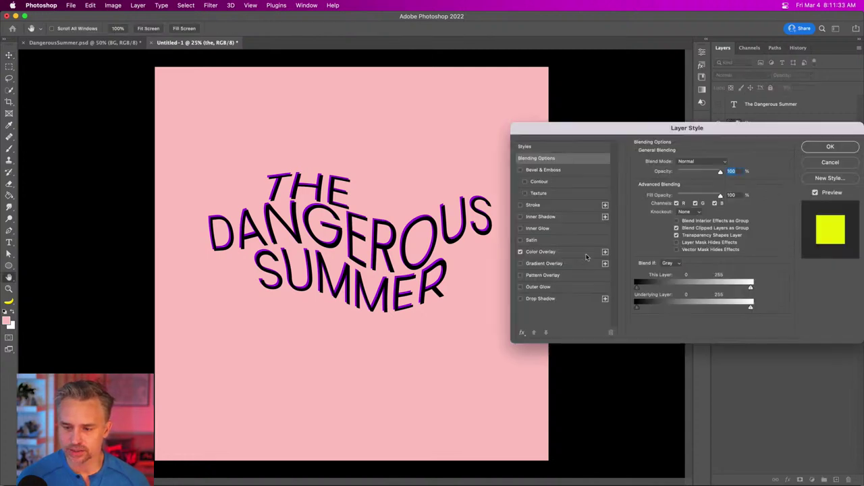
click(547, 252)
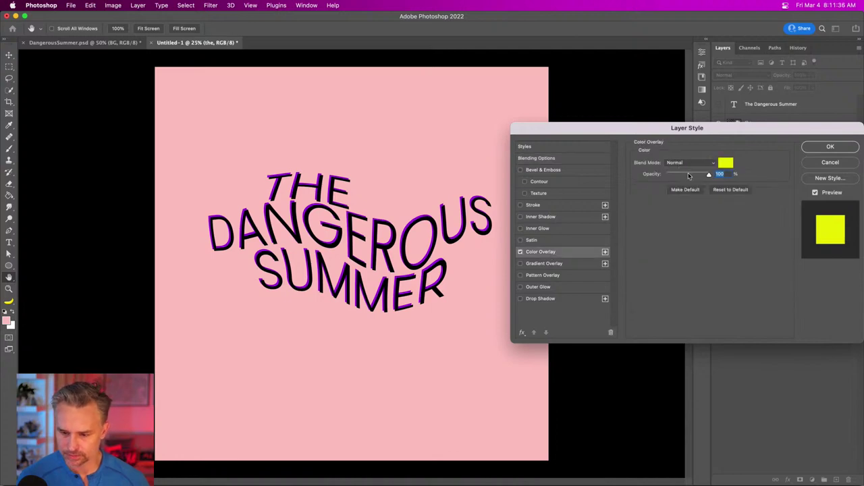
click(830, 146)
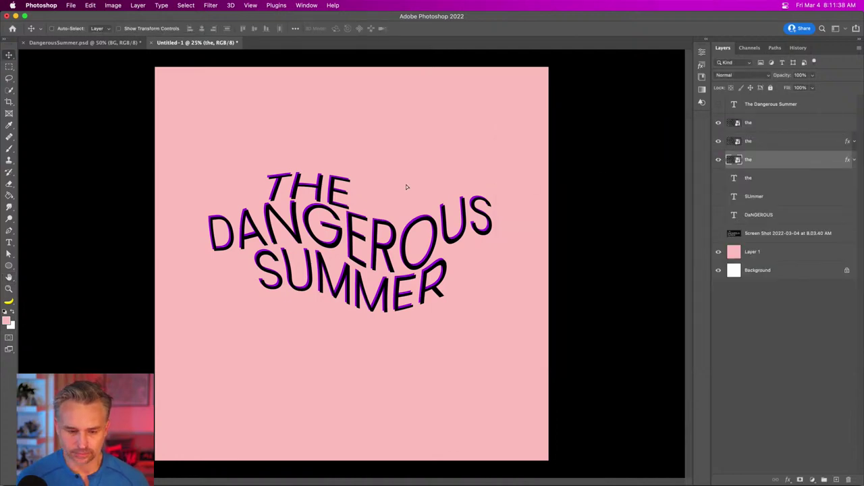
Nudge the yellow lettering down and slightly right so it shows behind the black and purple letters.
key(Down)
key(Down)
key(Down)
key(Right)
key(Right)
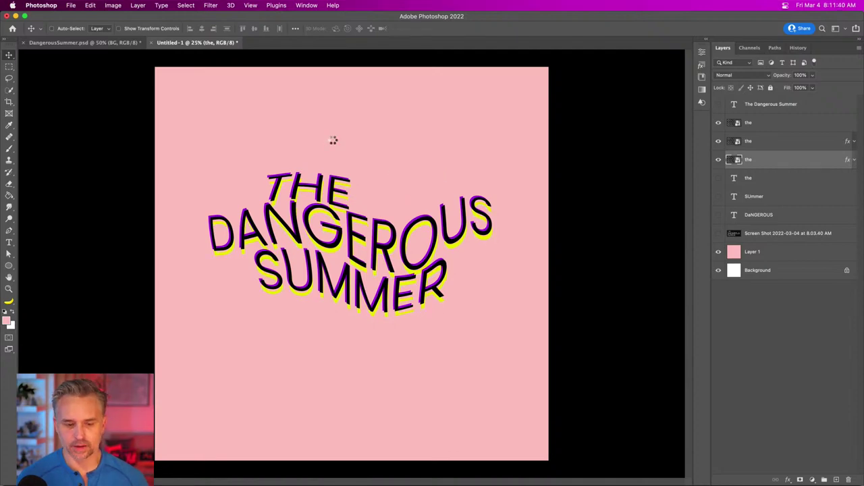
Open the yellow lettering layer in the Liquify filter.
key(super+plus)
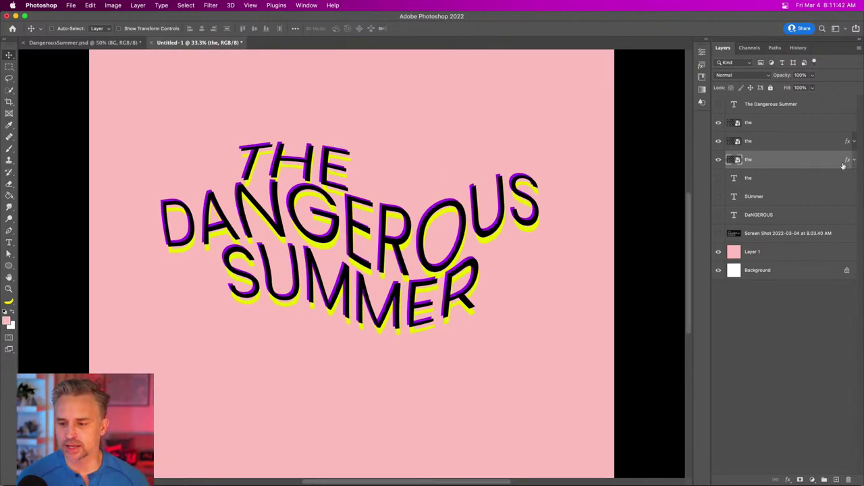
click(208, 5)
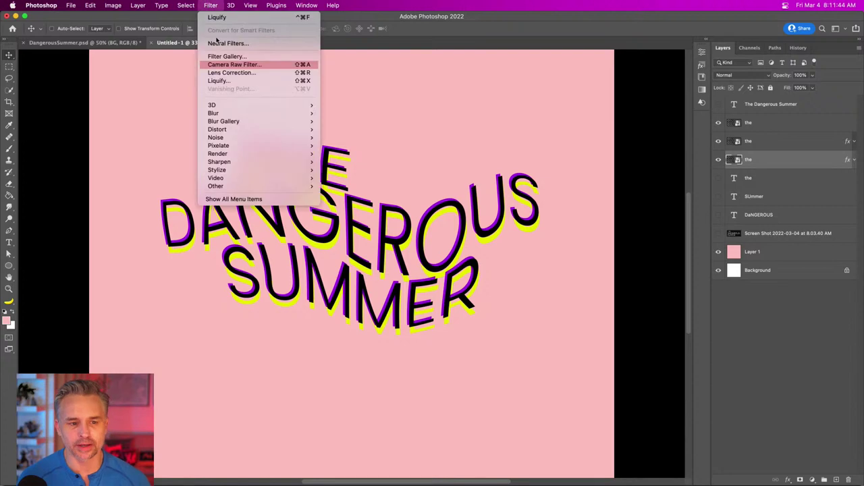
click(234, 81)
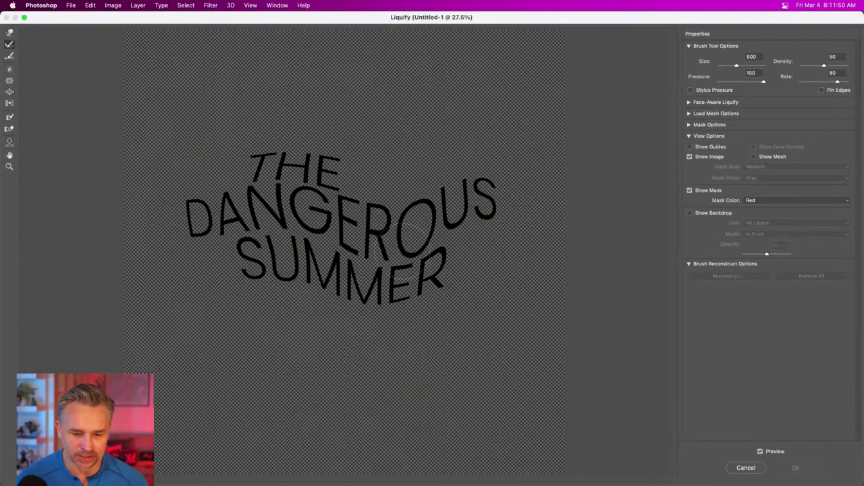
Try reshaping the end of DANGEROUS with the Reconstruct tool, enlarging its brush to 2100.
key(bracketright)
key(bracketright)
key(bracketright)
key(bracketright)
key(bracketright)
key(bracketright)
key(bracketright)
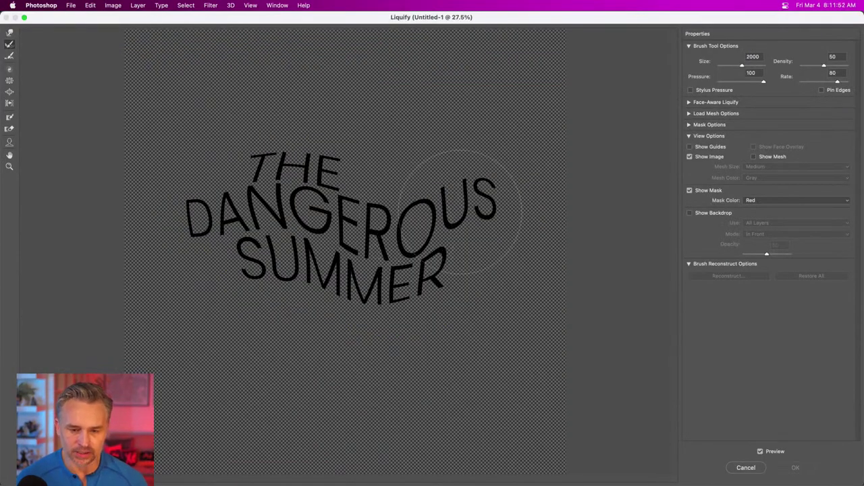
click(448, 194)
key(bracketright)
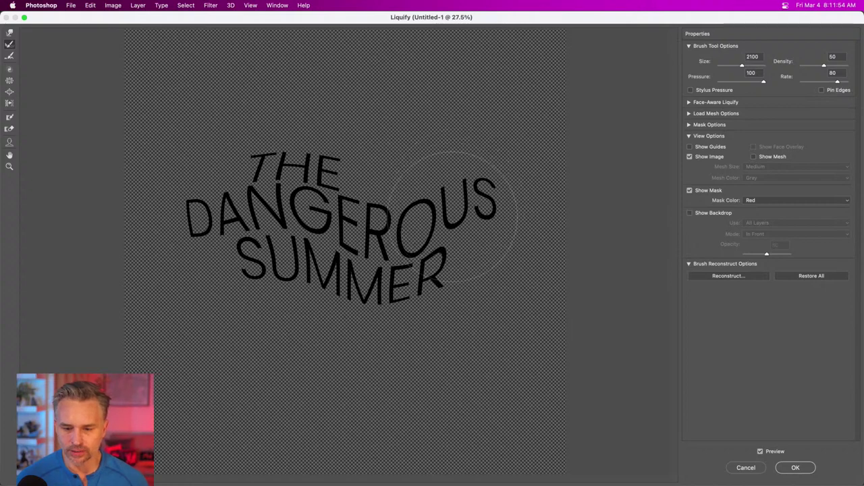
Warp the end of DANGEROUS upward and the start of DANGEROUS and SUMMER downward with Forward Warp, enlarging the brush to 2300, and apply Liquify.
click(8, 42)
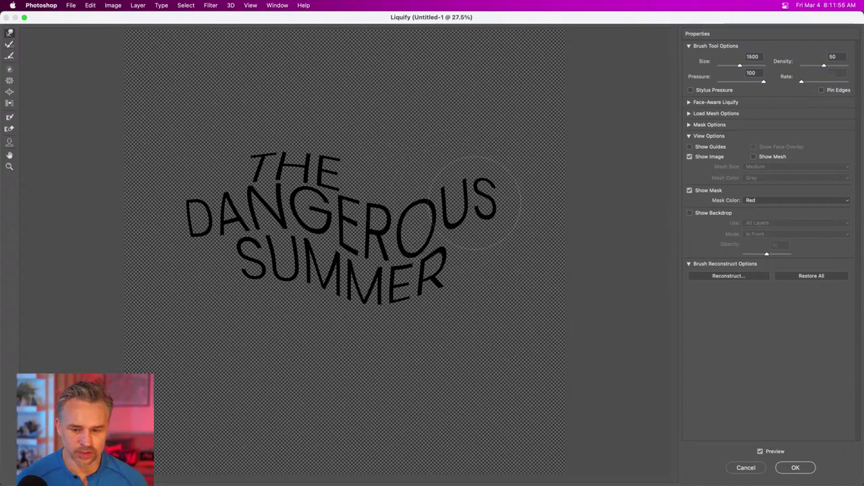
mouse_move(459, 206)
mouse_down()
mouse_move(453, 216)
mouse_move(444, 187)
mouse_up()
key(bracketright)
key(bracketright)
mouse_move(230, 210)
mouse_down()
mouse_move(251, 212)
mouse_move(260, 261)
mouse_move(260, 250)
mouse_up()
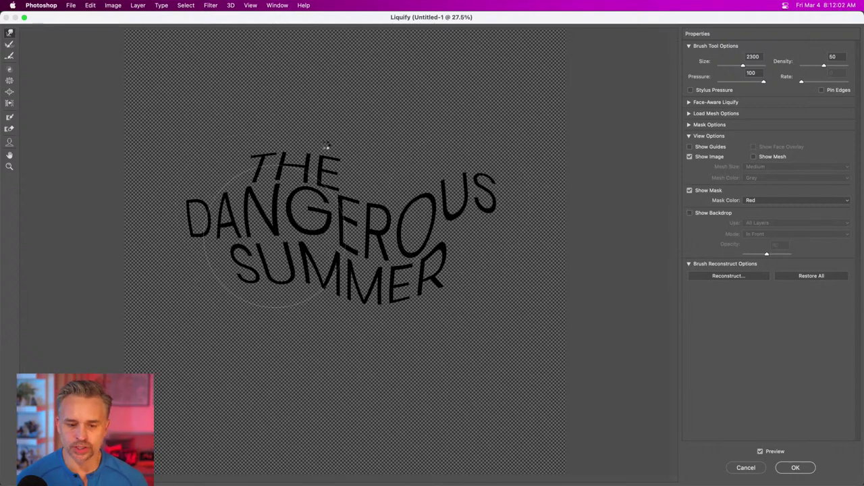
key(Return)
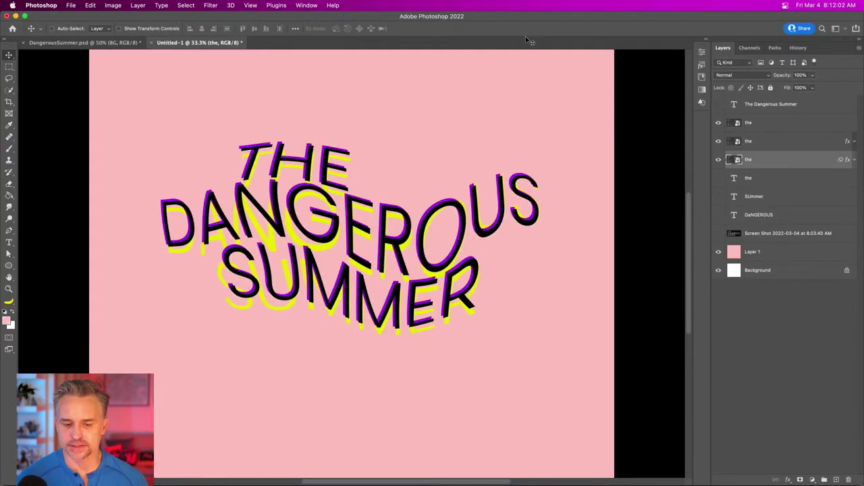
Identify the purple lettering layer by toggling its visibility and rename it purple.
click(773, 143)
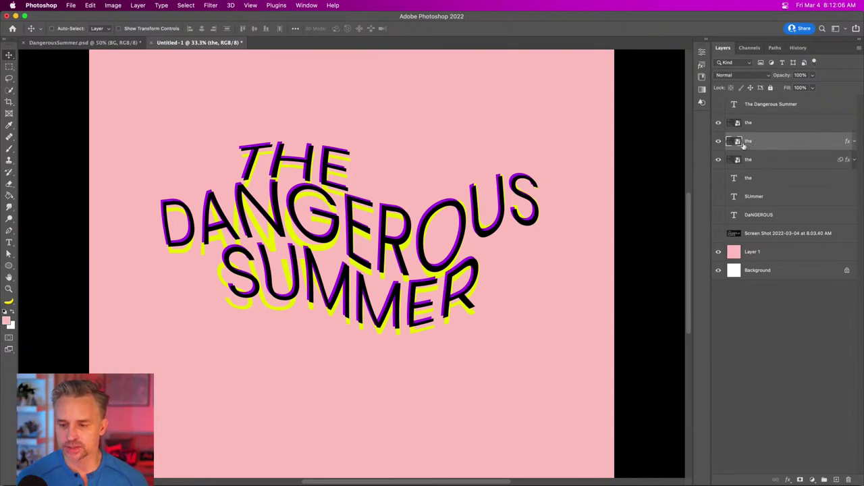
click(718, 141)
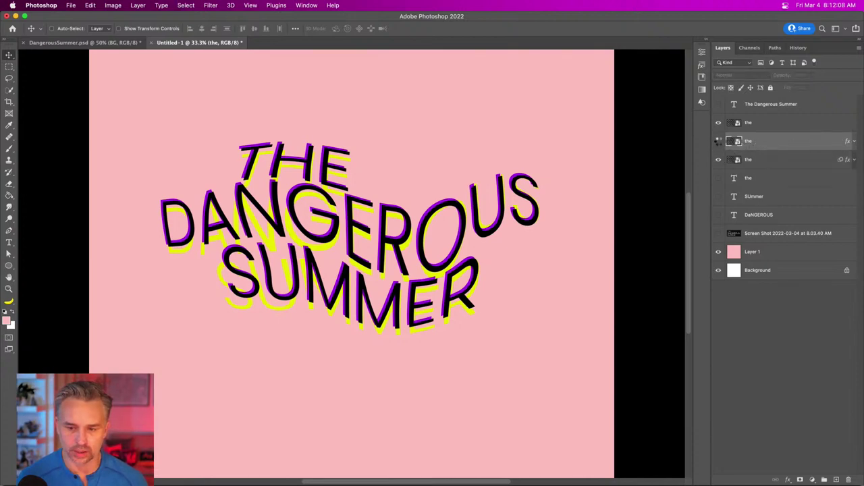
click(719, 141)
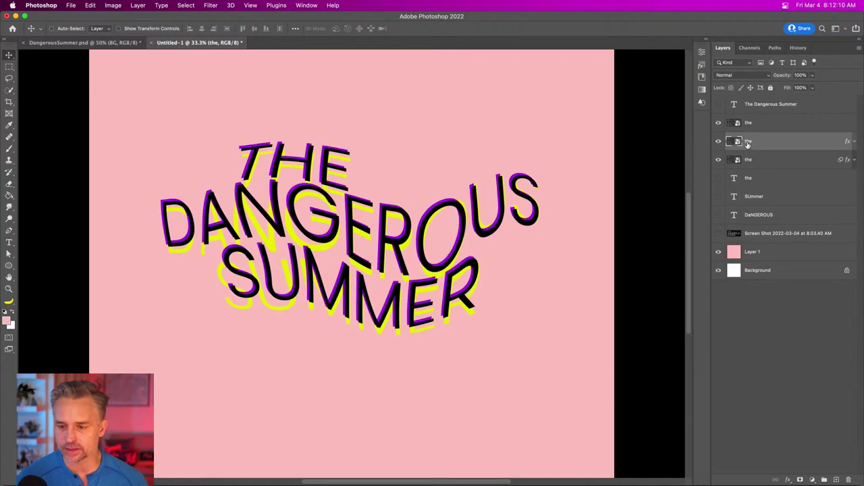
double_click(748, 141)
text(purp)
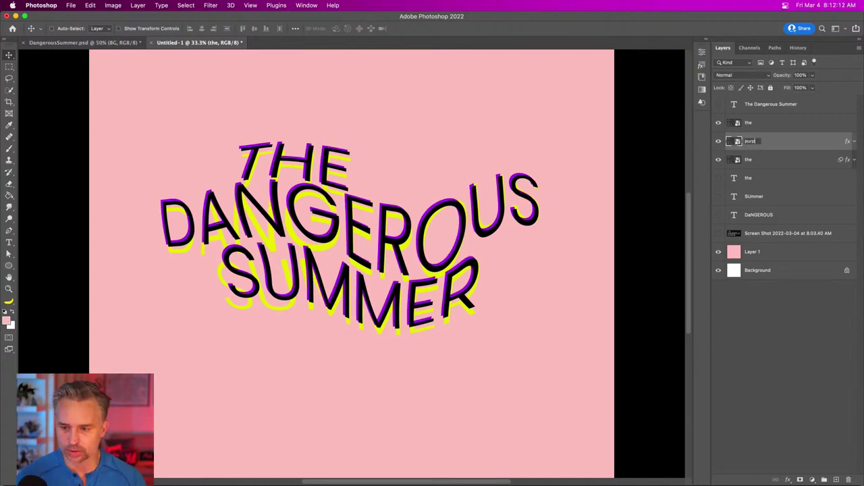
text(le)
key(Return)
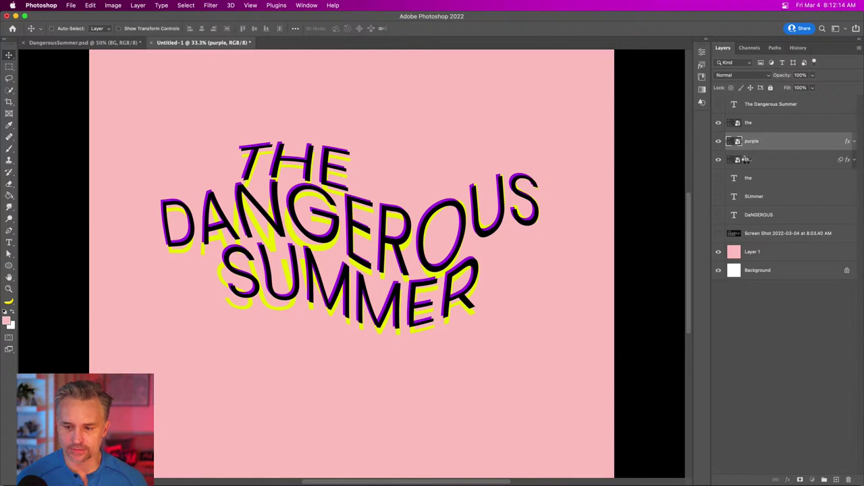
Rename the yellow lettering layer yellow.
double_click(747, 159)
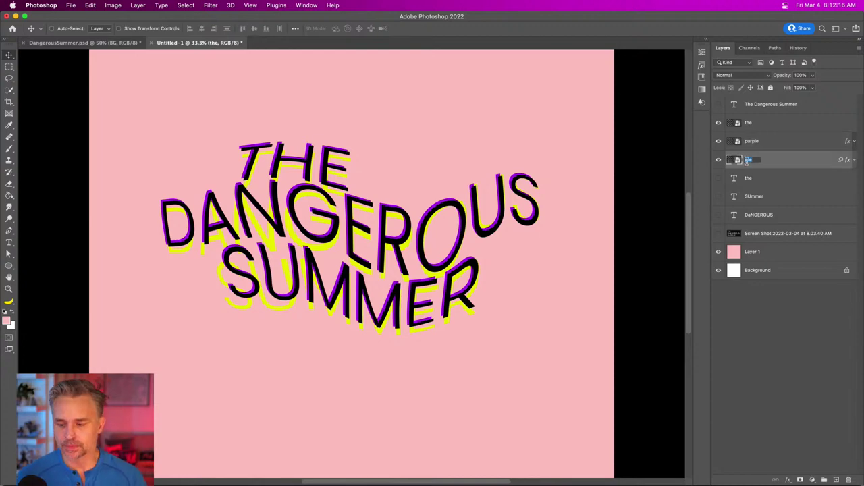
text(yello)
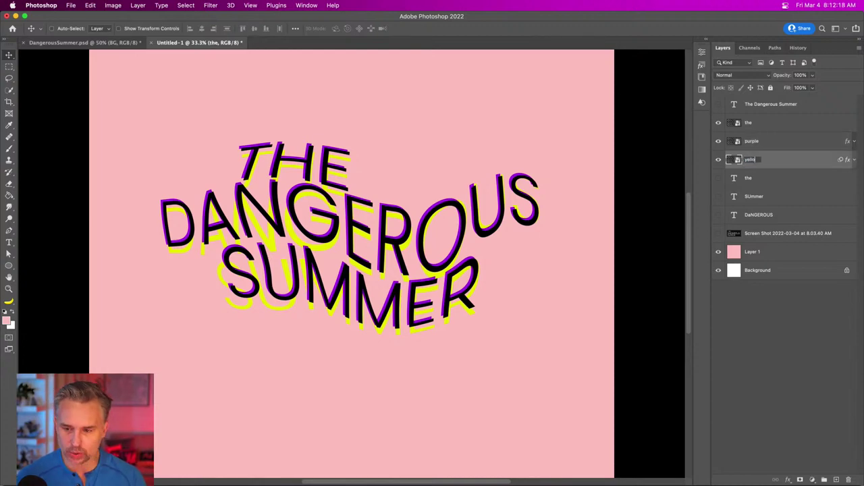
text(w)
key(Return)
Liquify the purple layer with a 2300 Forward Warp brush, pushing THE and NG upward and the ends of DANGEROUS and SUMMER downward.
click(729, 144)
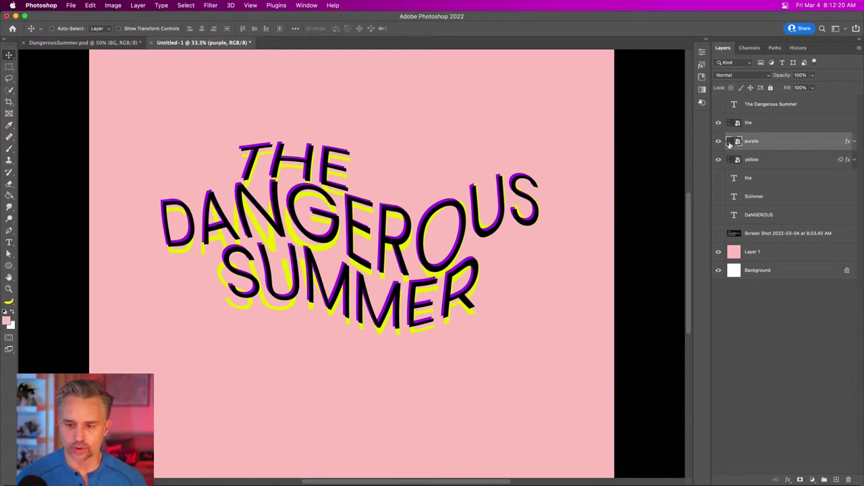
click(211, 4)
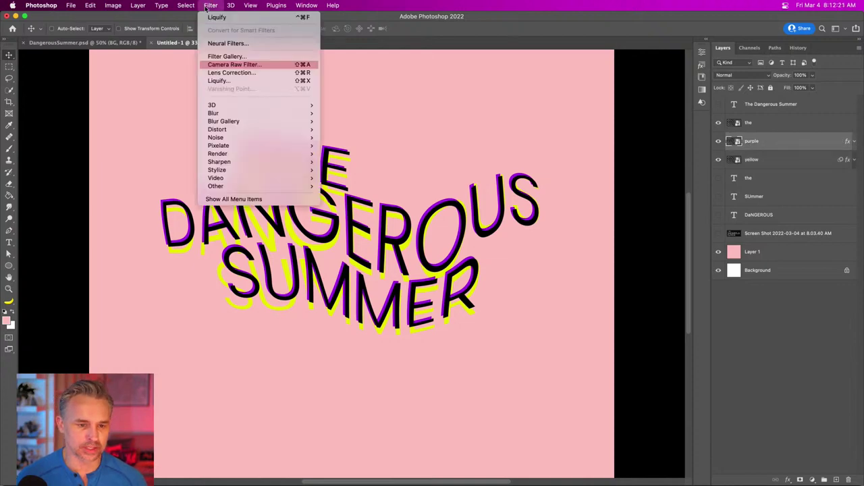
click(212, 83)
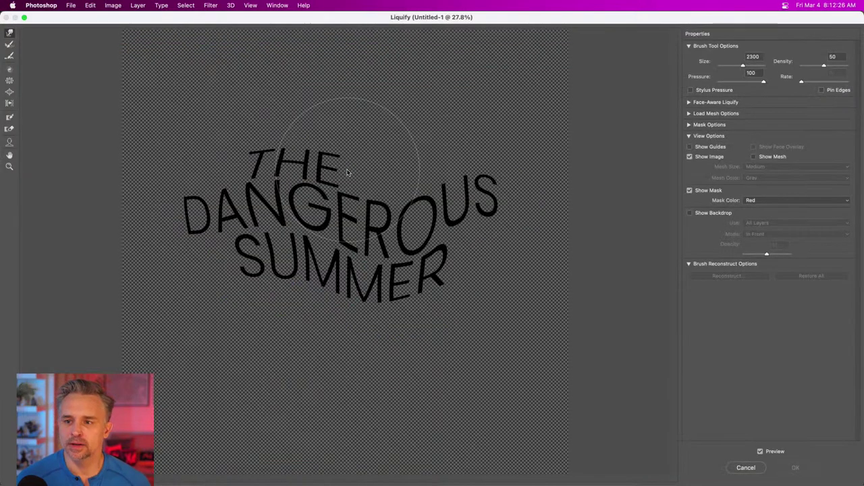
drag(290, 186, 280, 152)
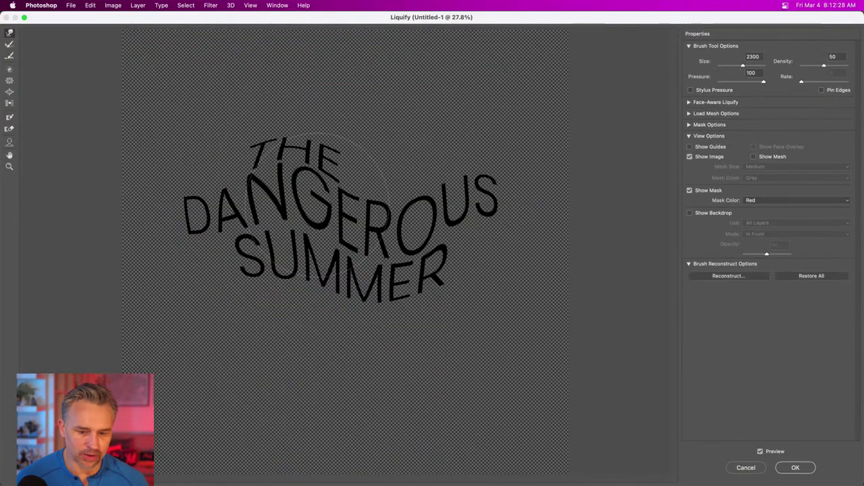
drag(405, 260, 424, 280)
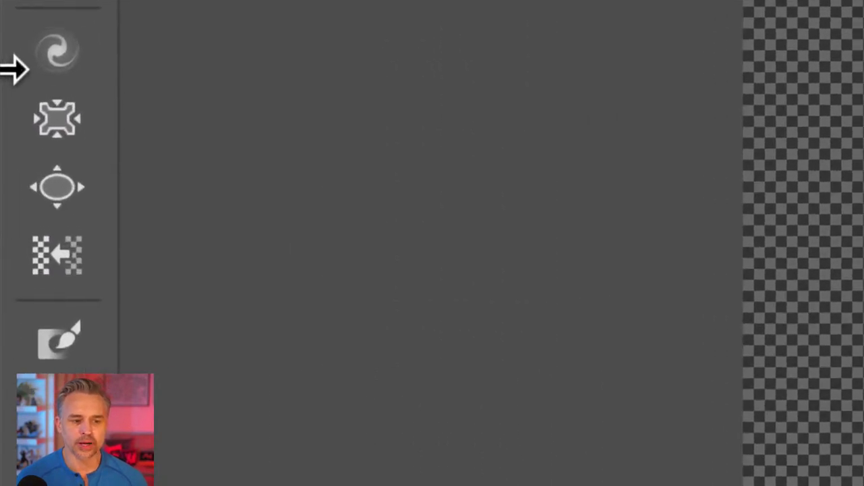
Examine Liquify's Twirl Clockwise, Pucker and Bloat tools.
click(53, 58)
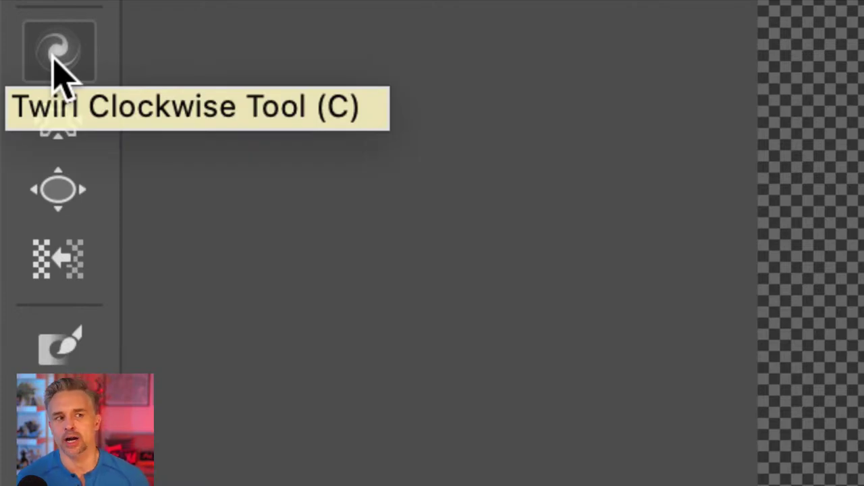
click(66, 135)
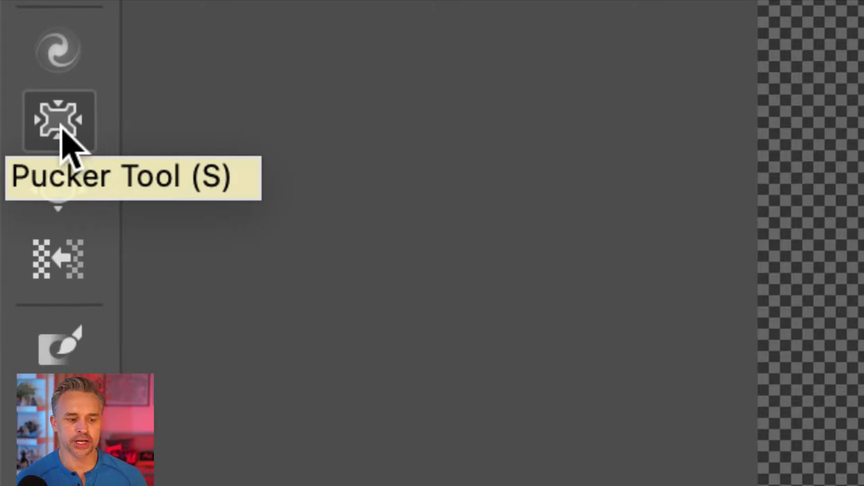
click(68, 194)
click(65, 122)
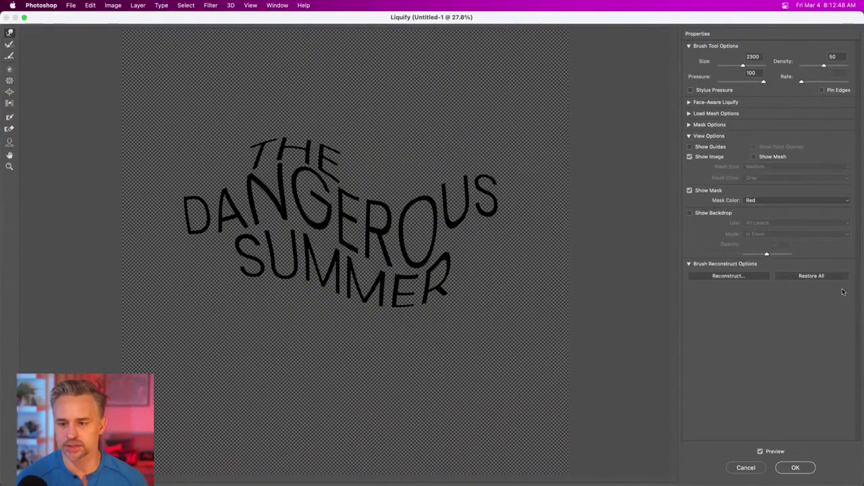
Apply the Liquify warp to the purple lettering and shift the layer slightly left and down.
click(788, 468)
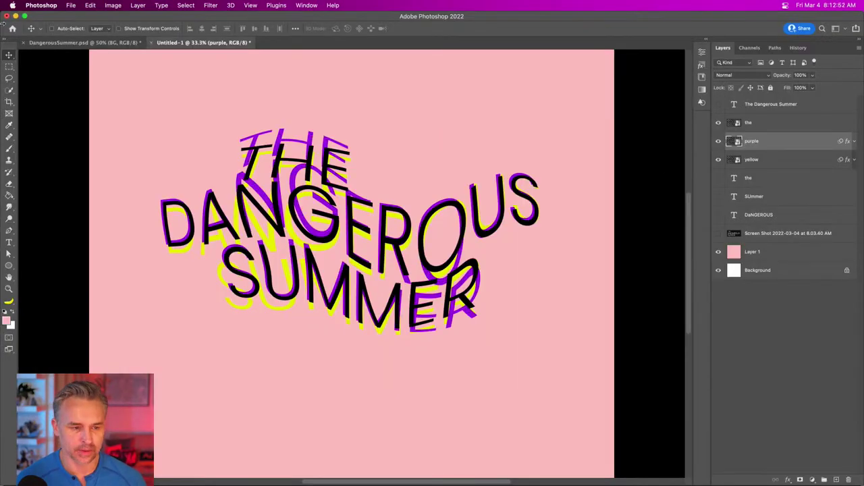
mouse_move(309, 199)
mouse_down()
mouse_move(302, 210)
mouse_move(272, 186)
mouse_move(301, 194)
mouse_up()
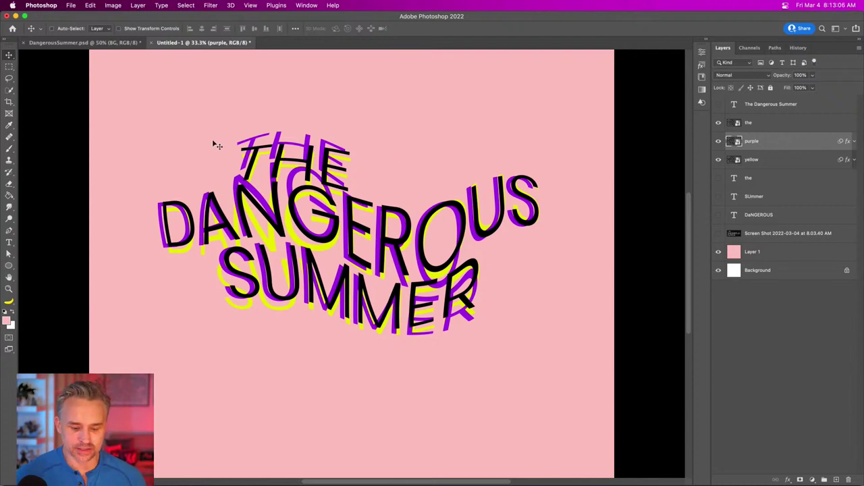
Open the Blur Gallery on the purple lettering layer and turn off Field Blur.
key(super+equal)
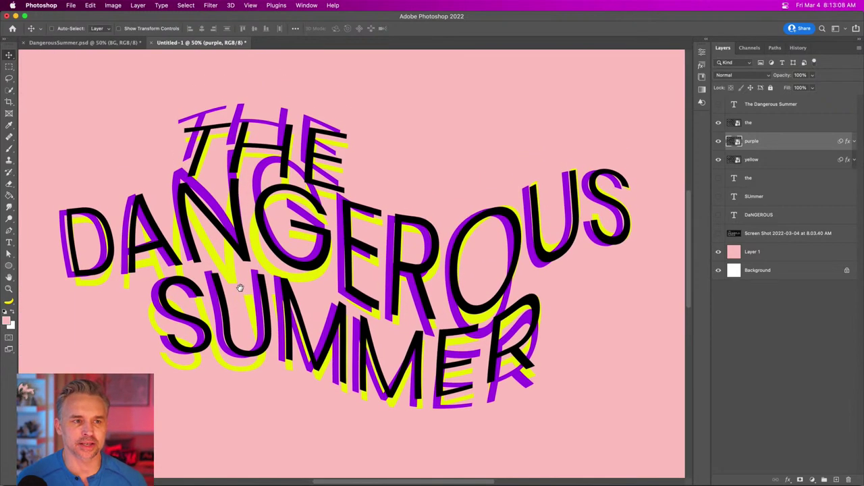
click(231, 5)
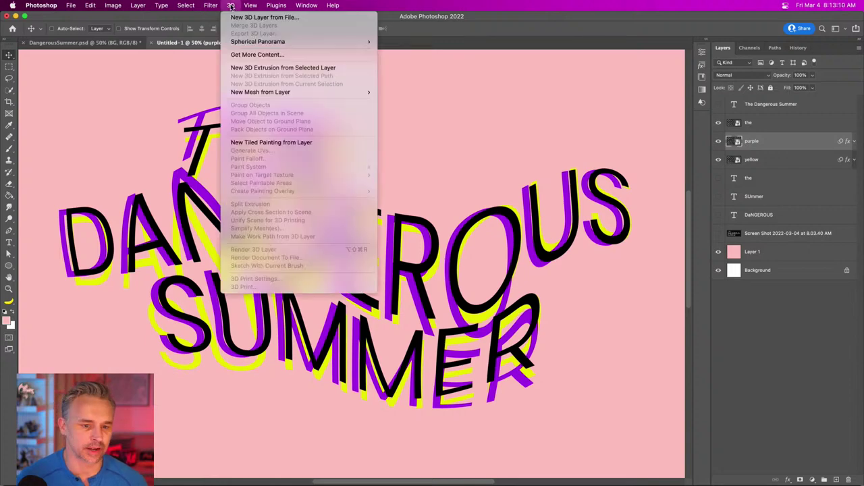
mouse_move(212, 5)
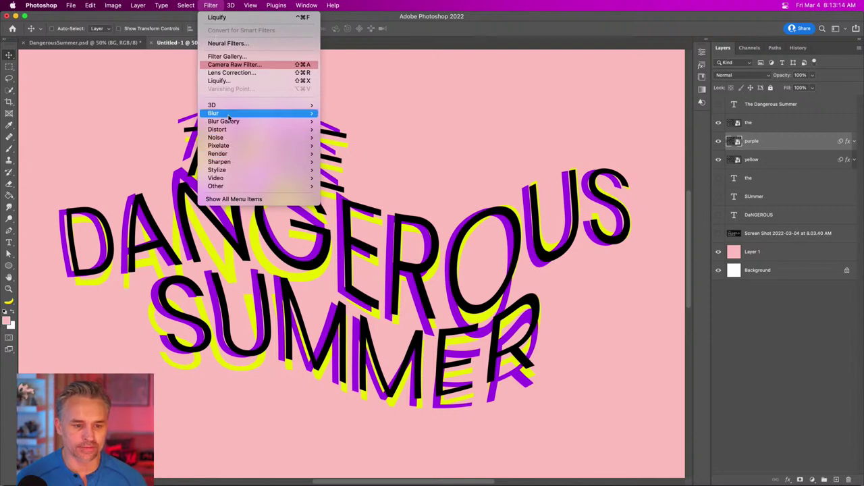
mouse_move(297, 113)
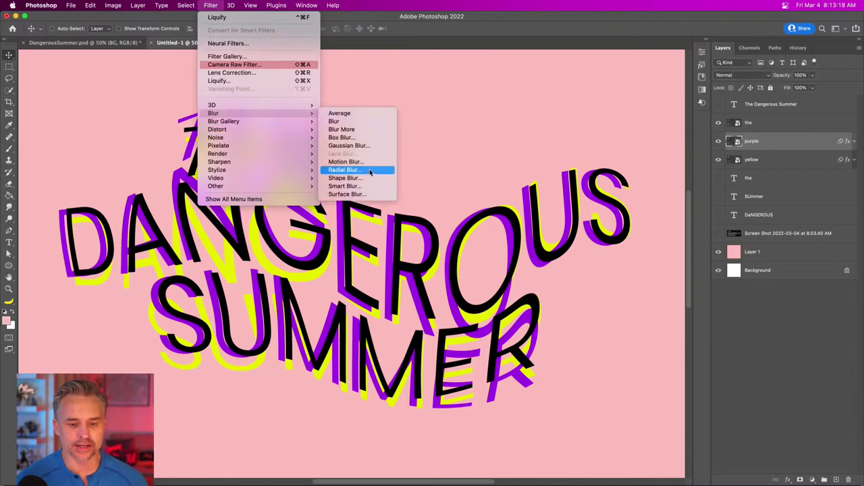
mouse_move(264, 121)
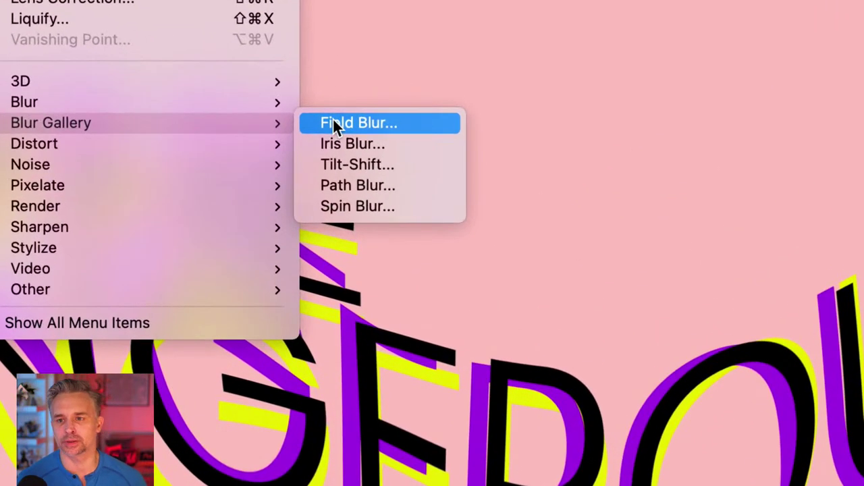
click(335, 122)
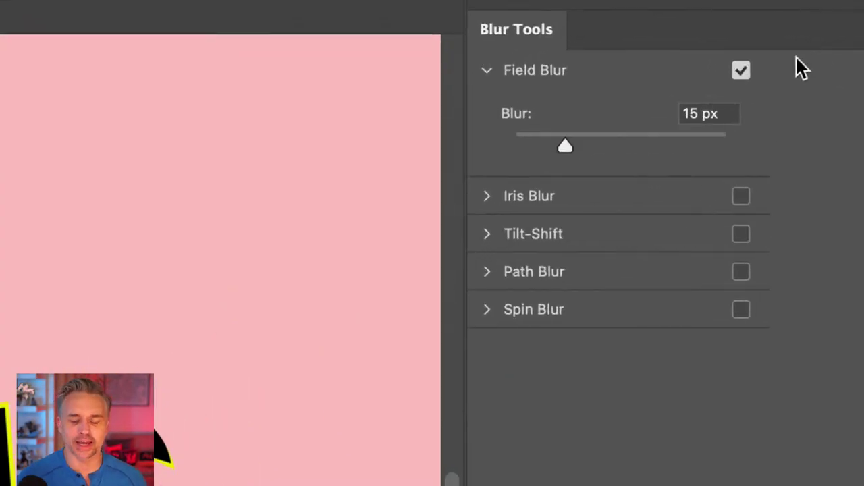
click(741, 70)
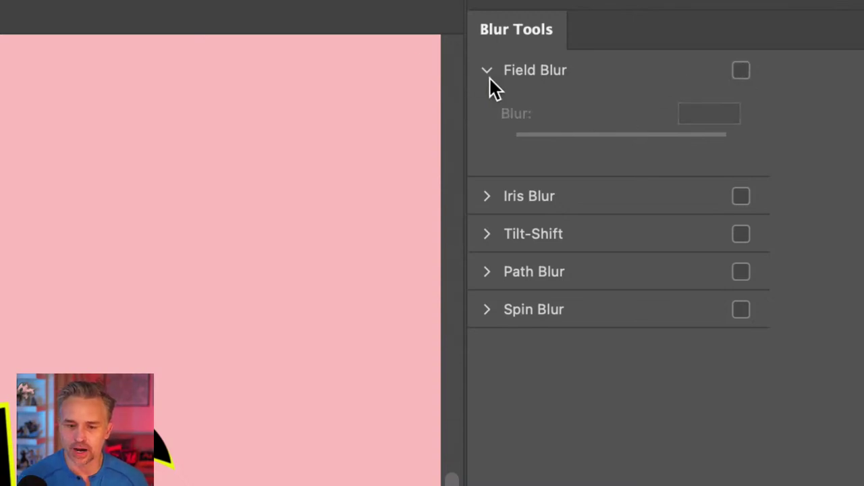
click(487, 71)
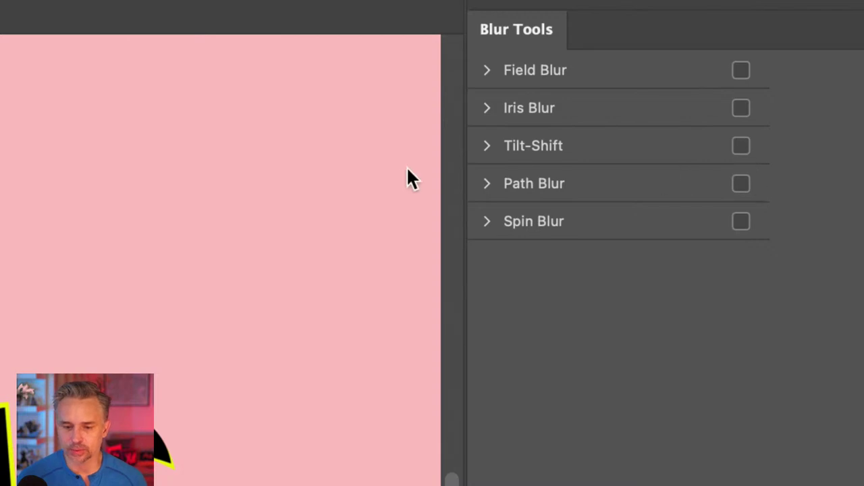
Apply a 128 px Tilt-Shift blur to the purple lettering, moving both horizontal focus lines inward toward the center pin.
click(488, 146)
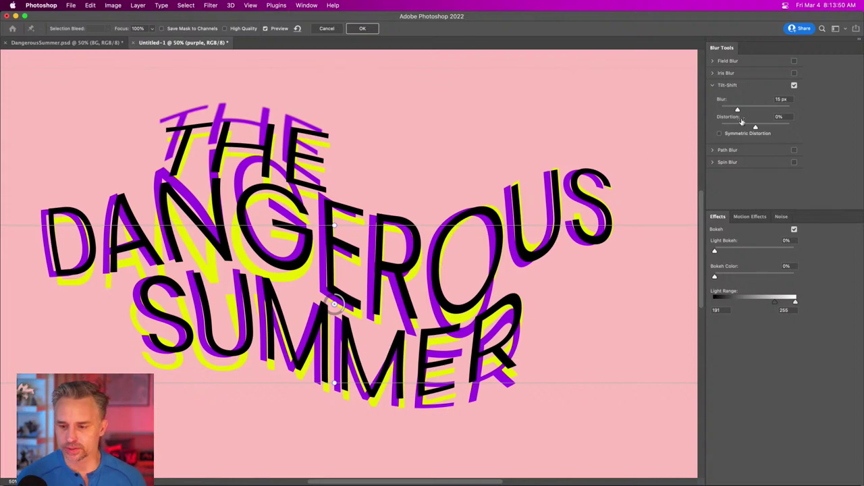
click(760, 110)
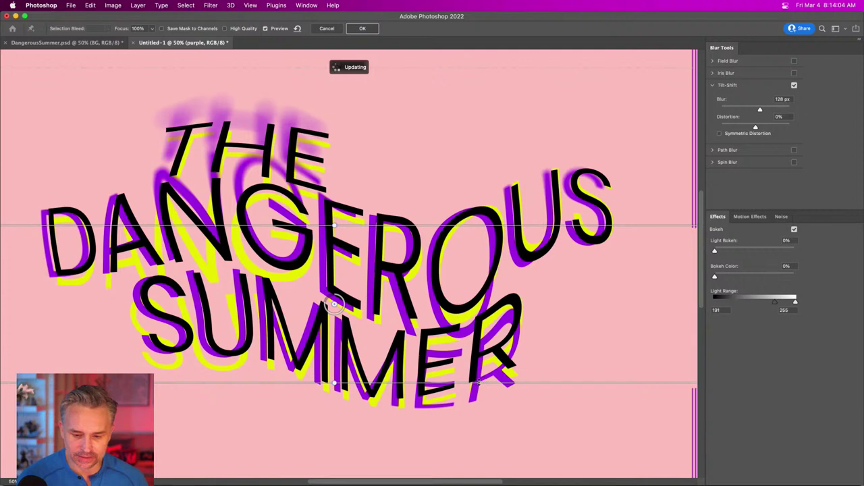
drag(481, 384, 487, 332)
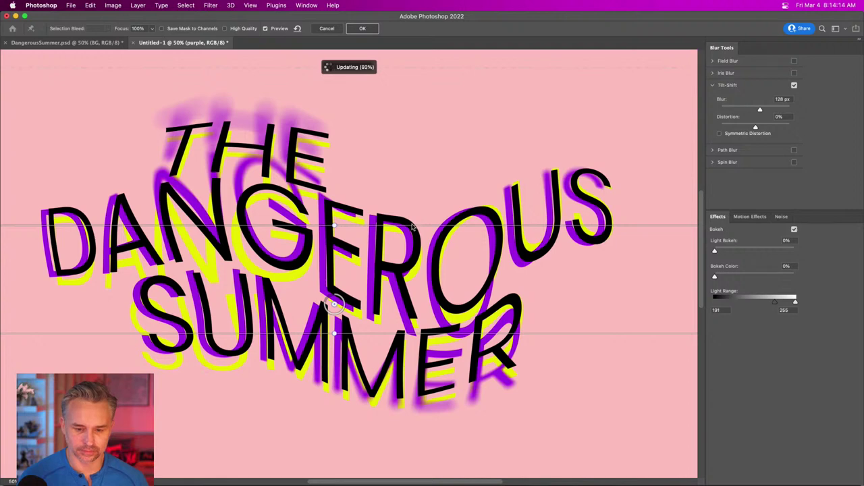
drag(412, 225, 414, 256)
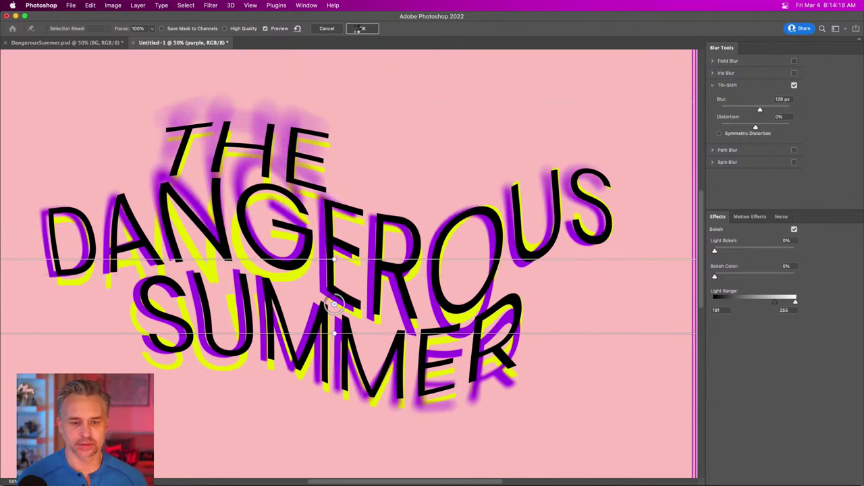
click(360, 28)
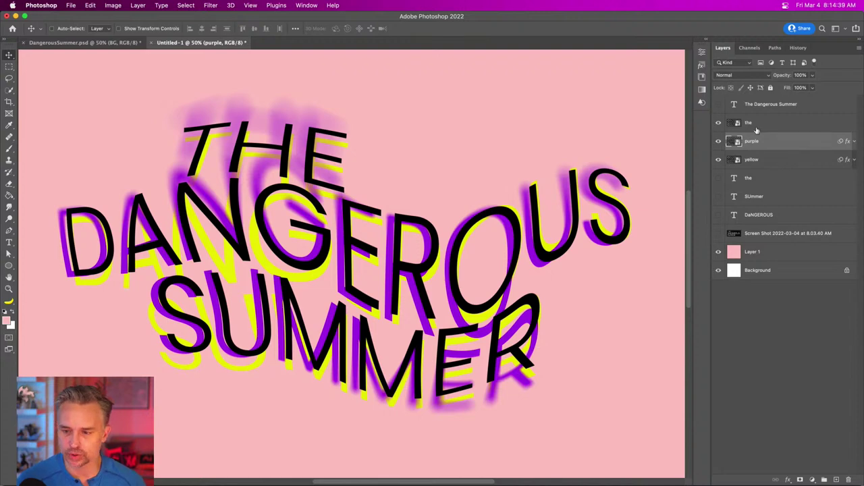
Apply a 128 px Tilt-Shift blur to the yellow layer, with the lower focus line raised to the pin and the band tilted upward to the right.
click(788, 168)
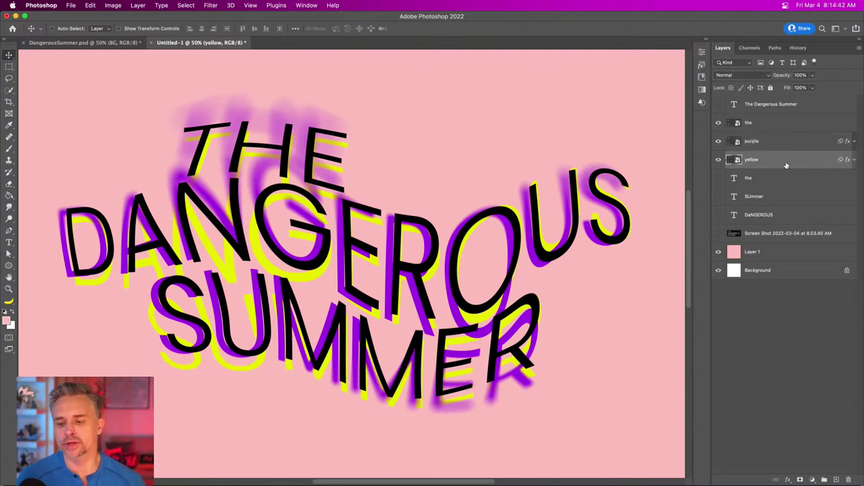
click(210, 6)
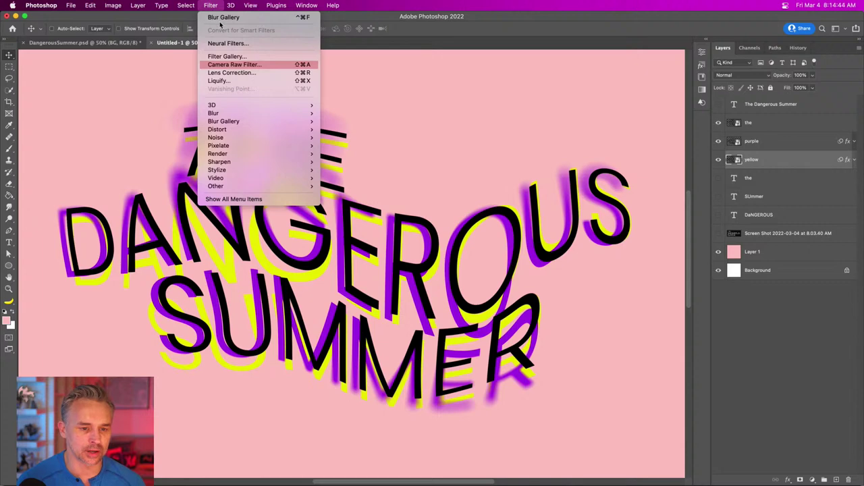
click(221, 18)
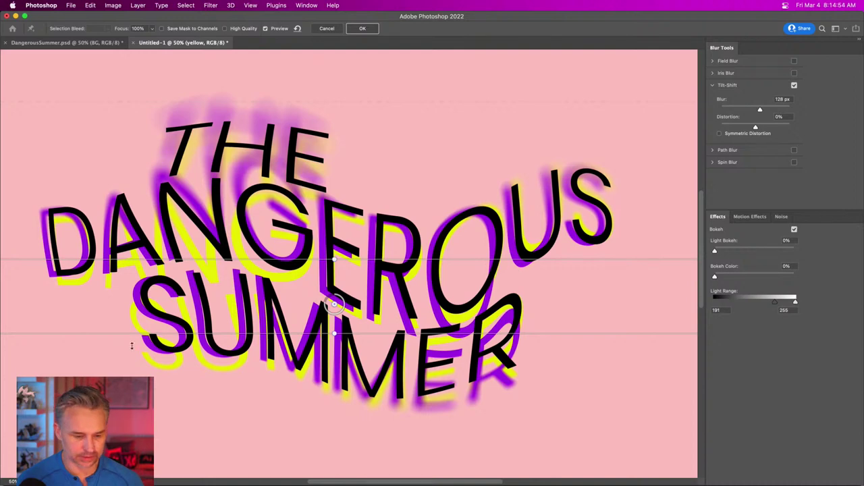
drag(203, 332, 206, 305)
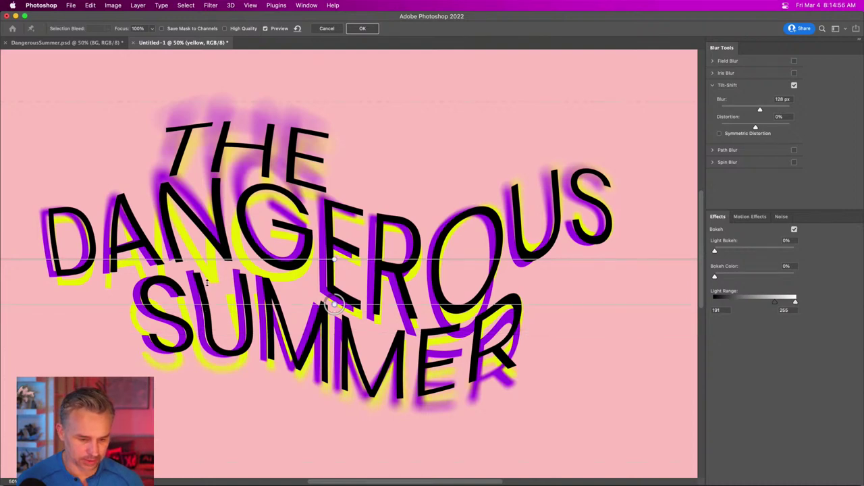
drag(334, 259, 318, 261)
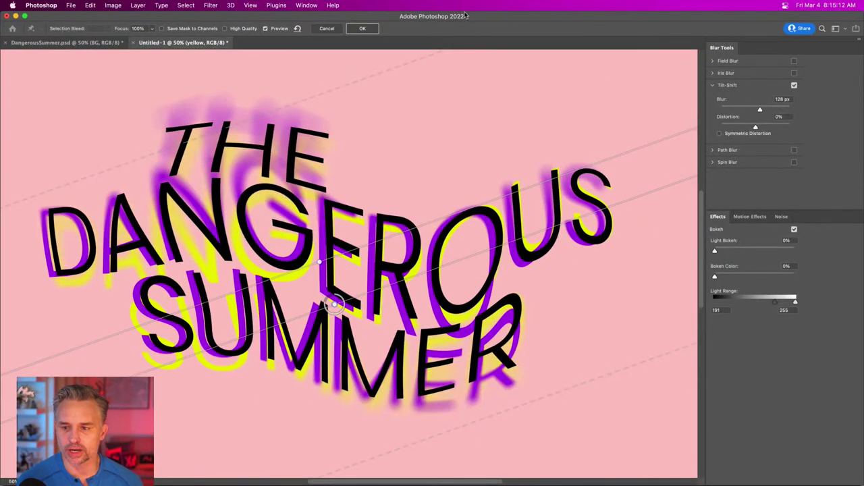
click(357, 30)
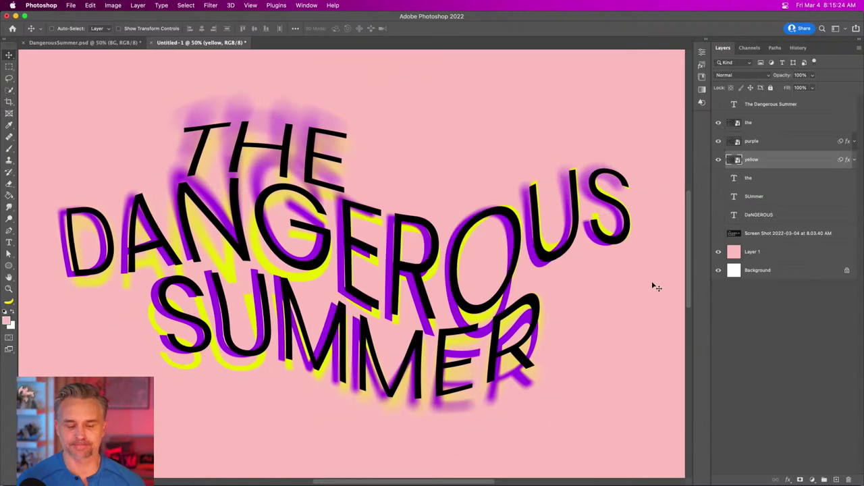
Rename the black lettering smart object layer The Dangerous Summer.
click(786, 122)
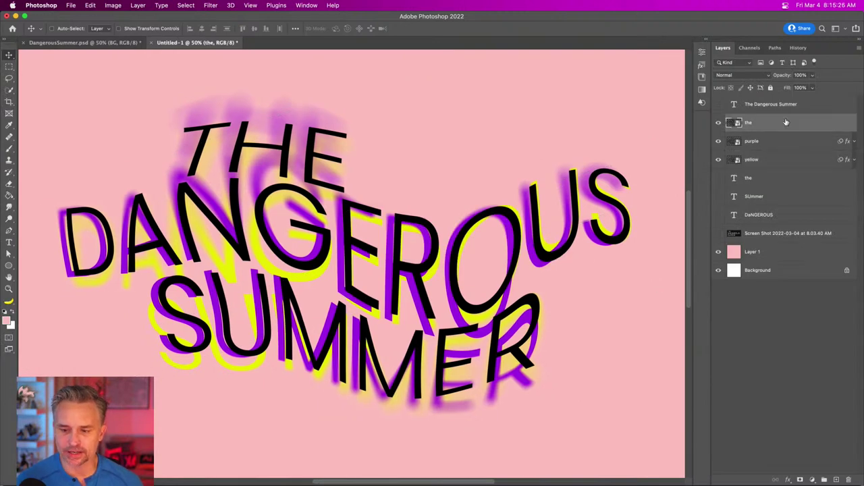
double_click(749, 123)
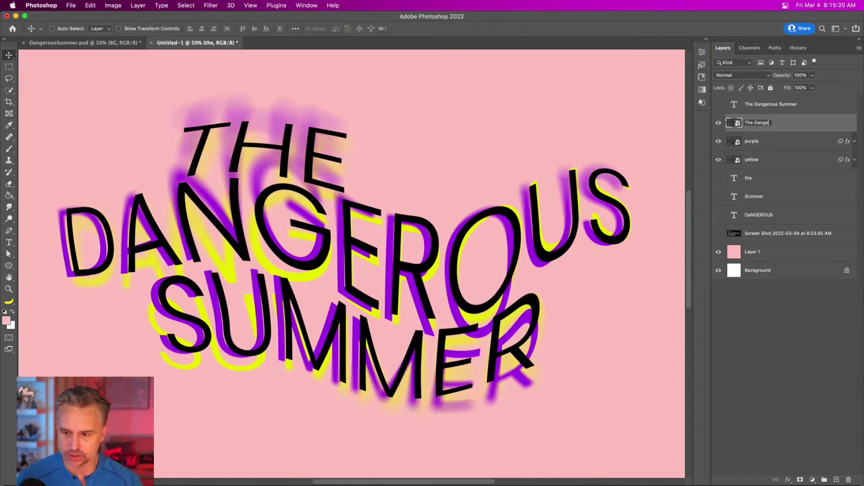
text(The Dangerous Summer)
key(Return)
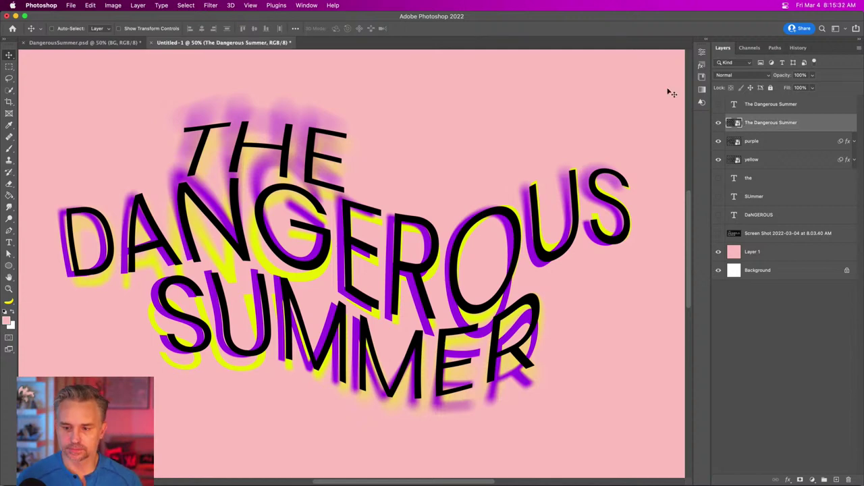
Add a tilted 128 px Tilt-Shift blur to the black lettering and move both focus lines outward from the pin.
click(211, 5)
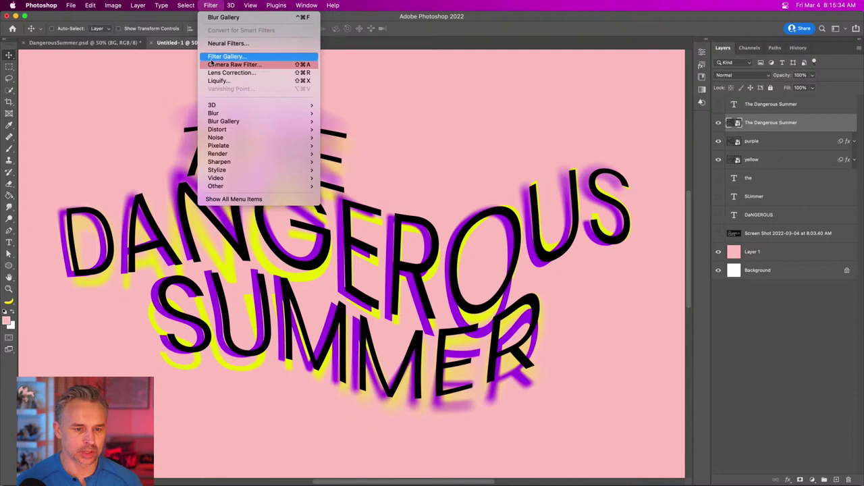
click(223, 17)
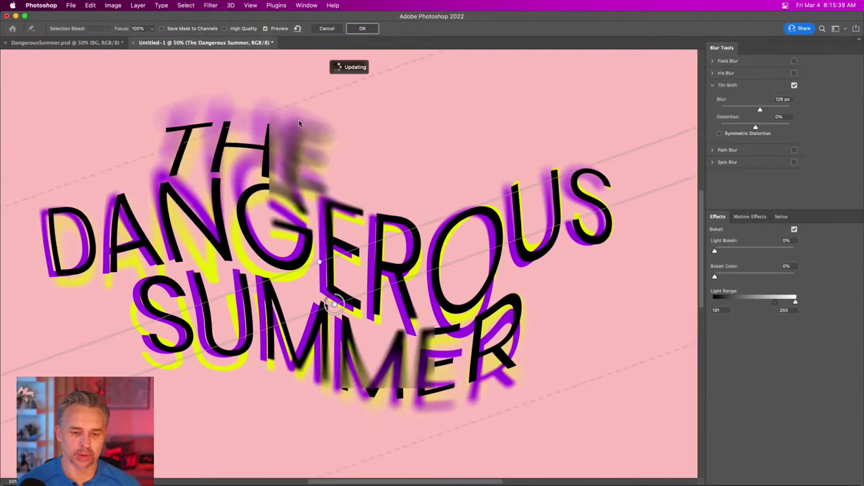
drag(267, 289, 235, 227)
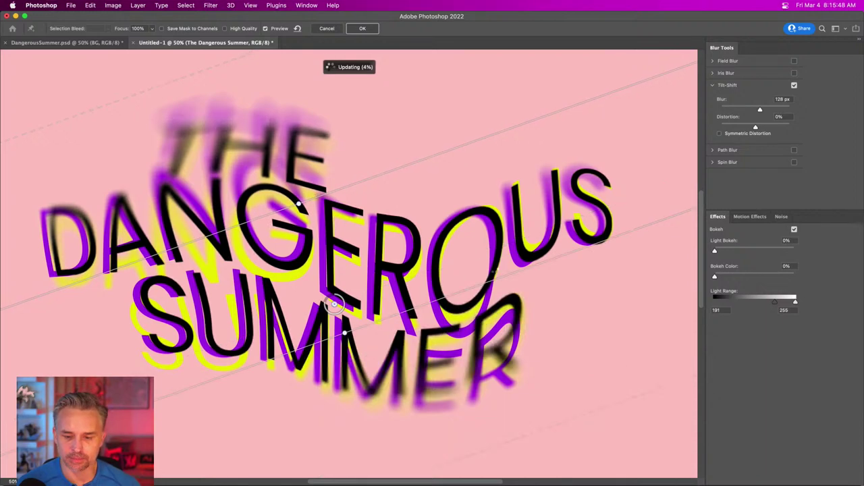
drag(424, 277, 425, 308)
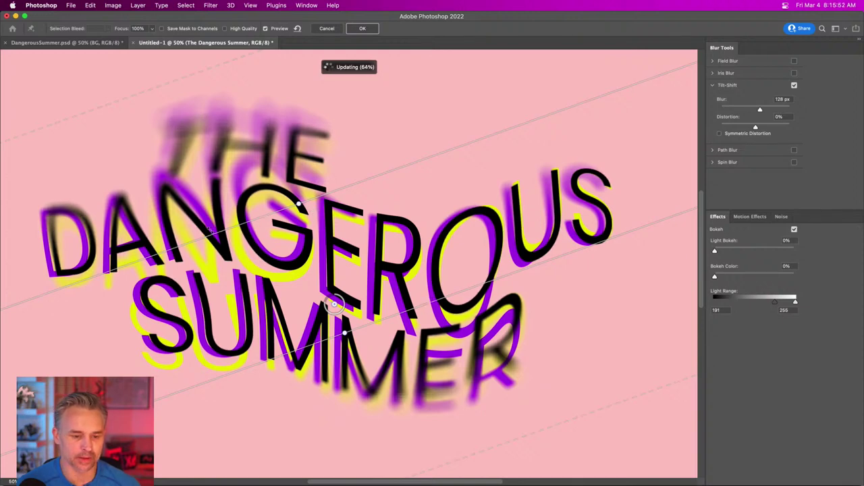
click(211, 230)
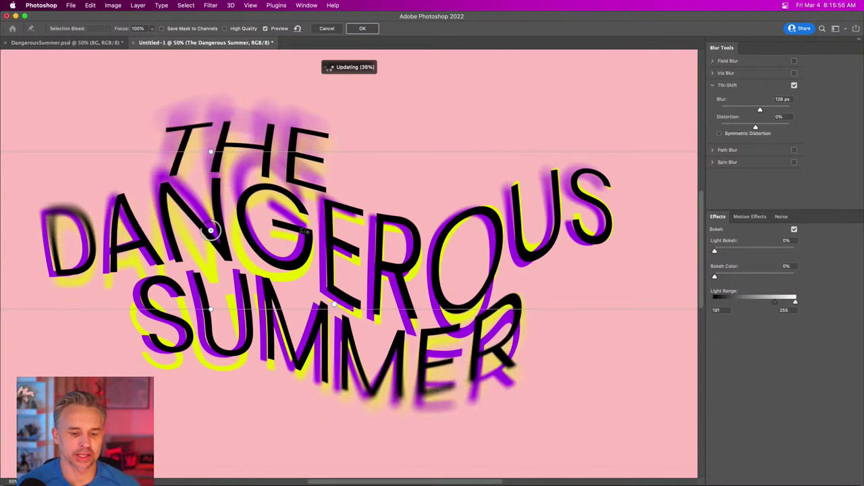
click(335, 256)
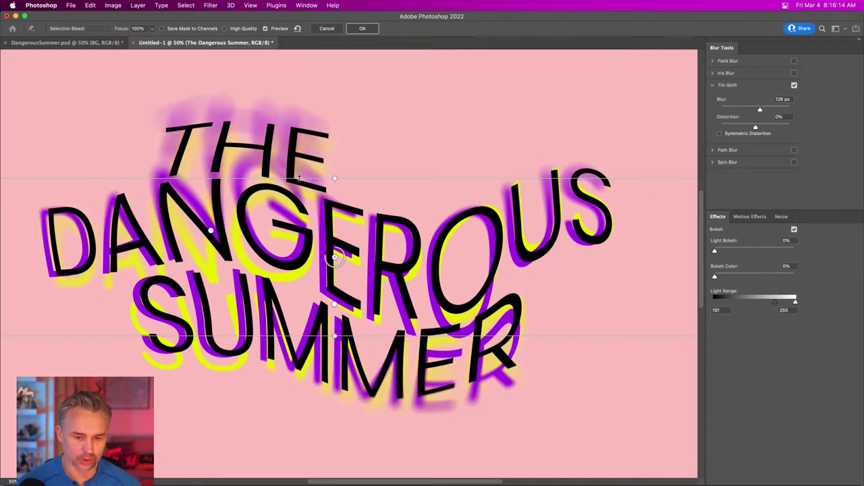
drag(299, 178, 211, 229)
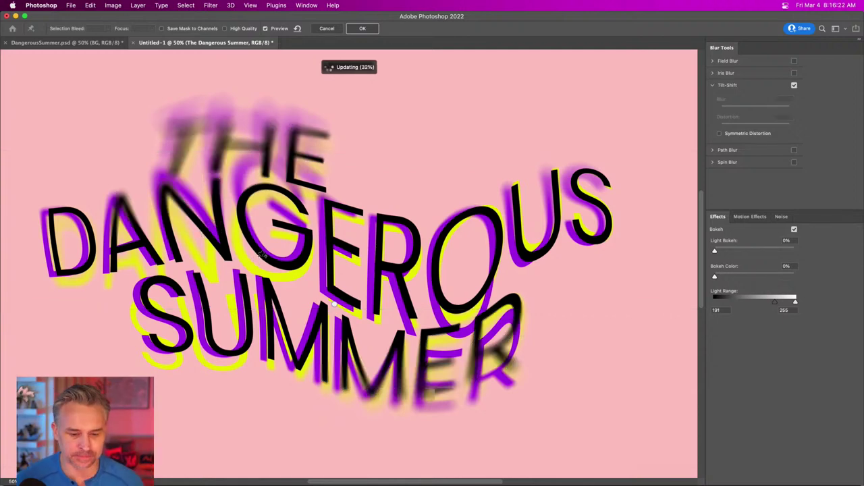
Move the black lettering's Tilt-Shift pin below the R of DANGEROUS and widen the focus band on both sides.
click(333, 270)
drag(333, 270, 370, 314)
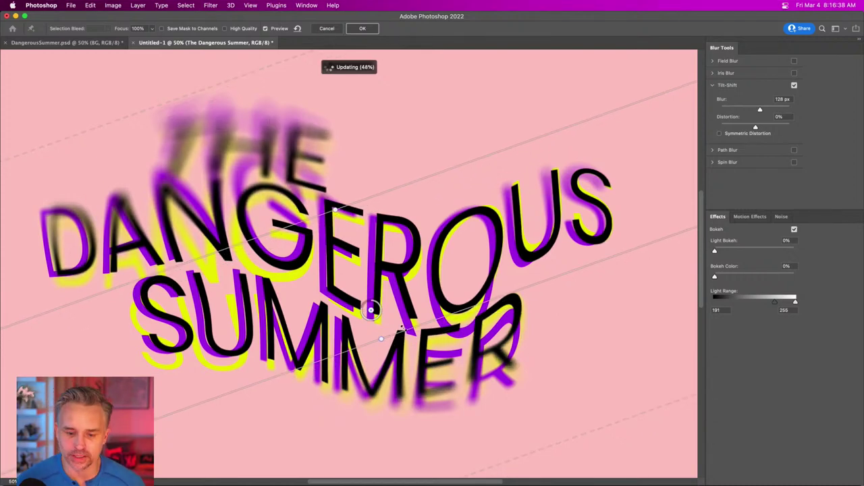
drag(412, 335, 426, 352)
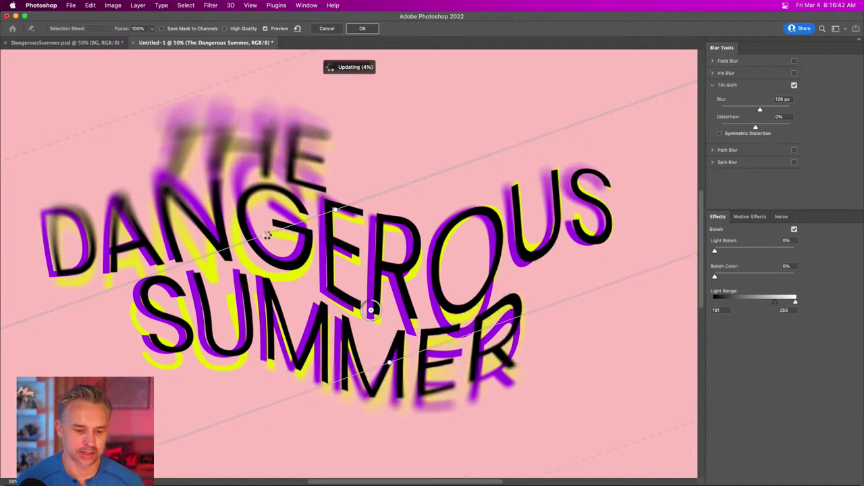
drag(253, 210, 249, 200)
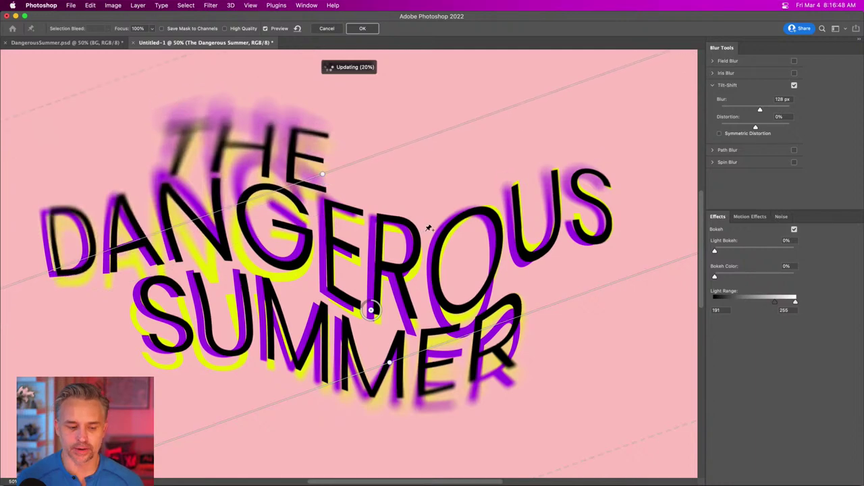
click(465, 241)
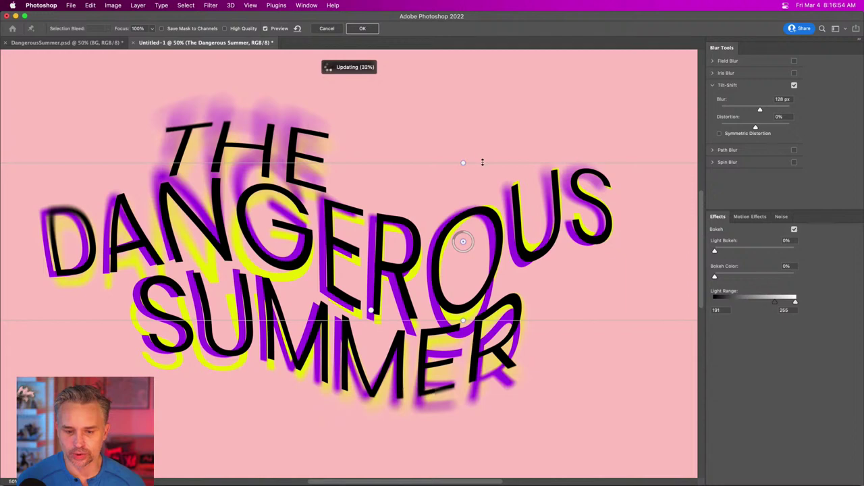
drag(479, 157, 510, 169)
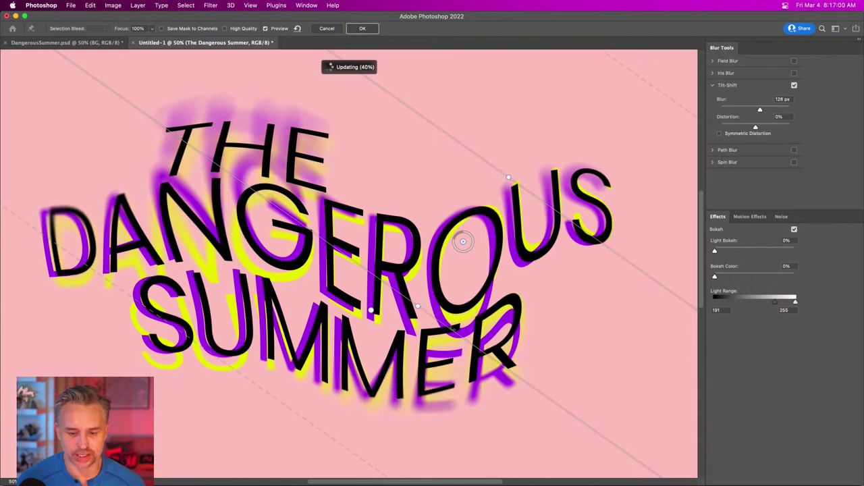
drag(492, 164, 498, 168)
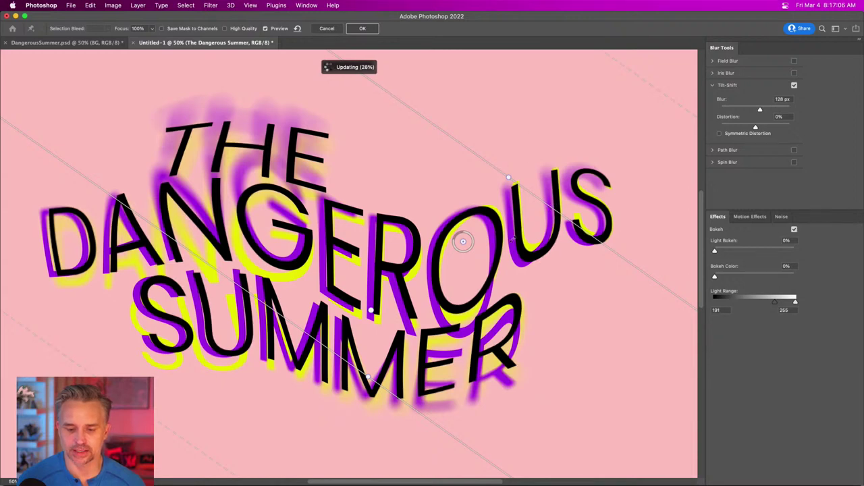
drag(509, 177, 475, 225)
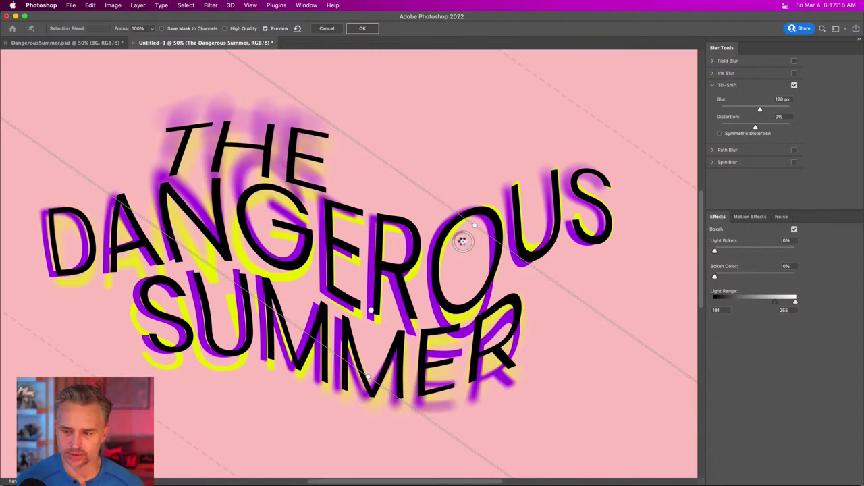
key(Delete)
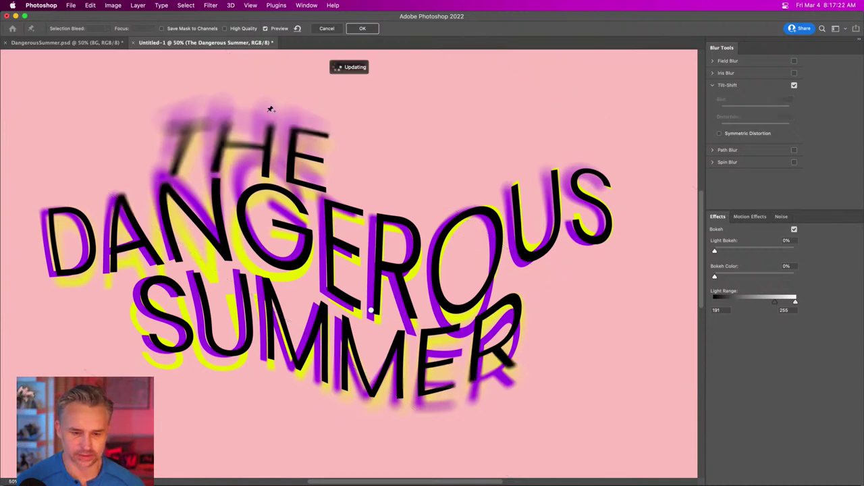
Apply the single-pin Tilt-Shift blur to the black lettering.
click(359, 28)
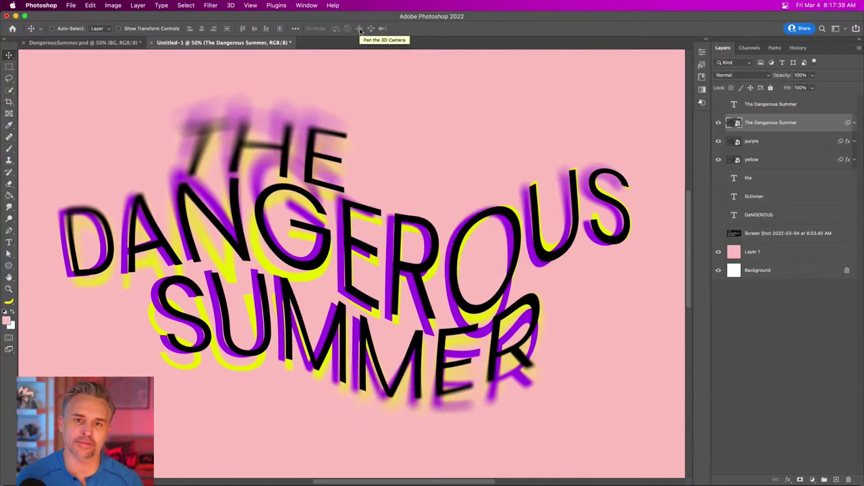
key(super+z)
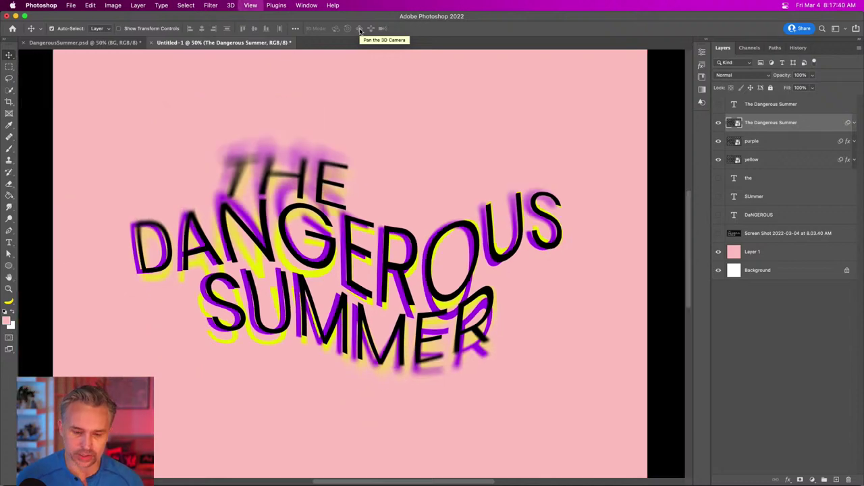
key(super+shift+z)
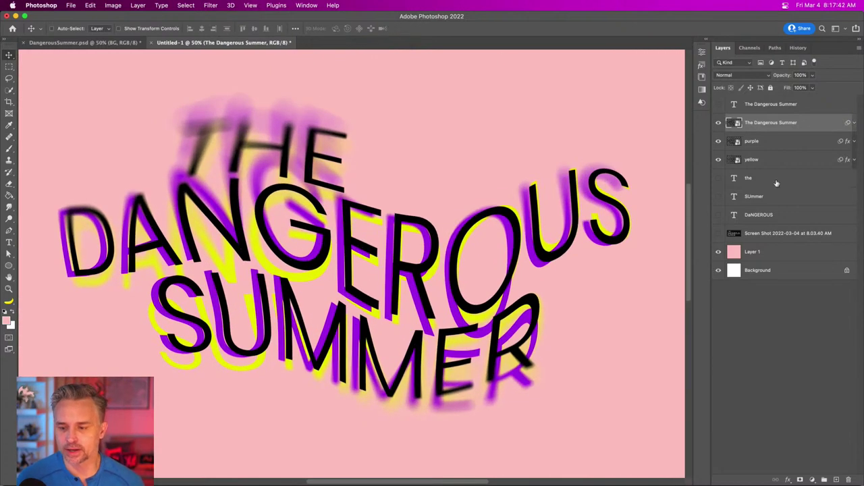
Open the contents of the black The Dangerous Summer smart object and of the smart object nested inside it.
double_click(734, 123)
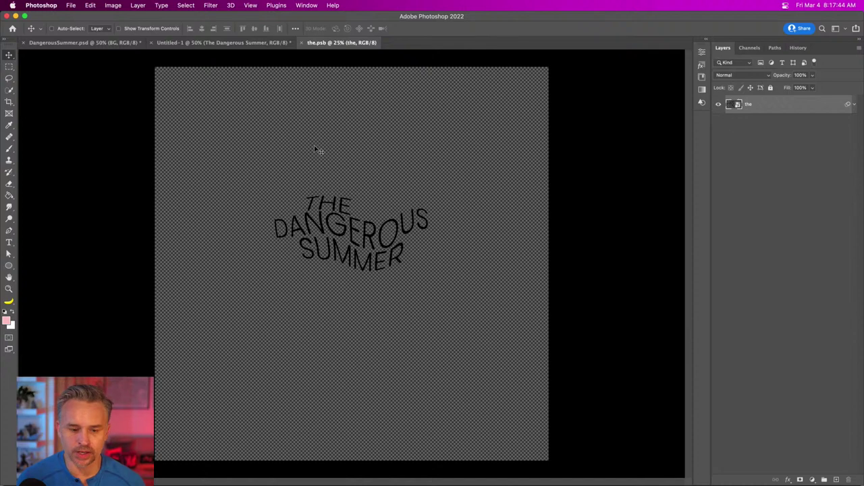
key(super+plus)
key(super+plus)
key(super+plus)
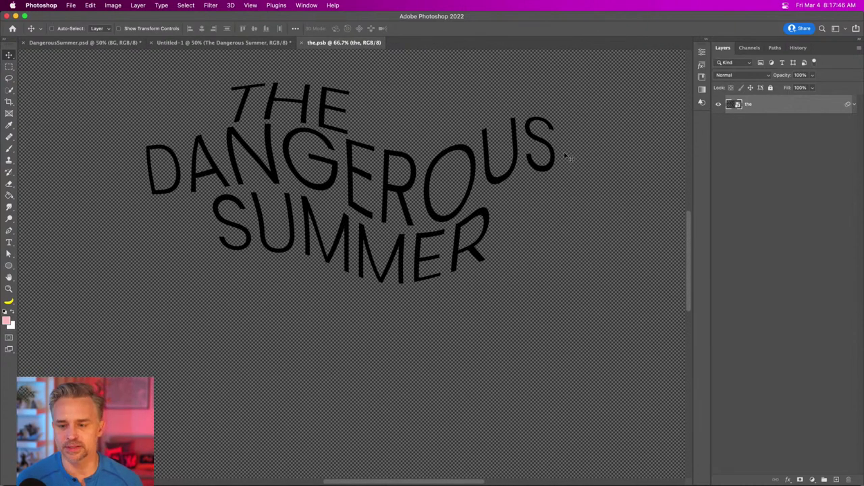
double_click(735, 105)
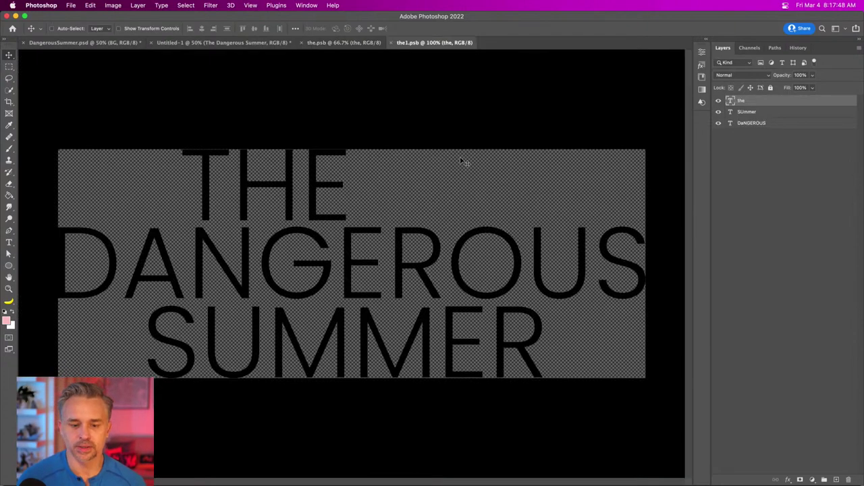
click(9, 242)
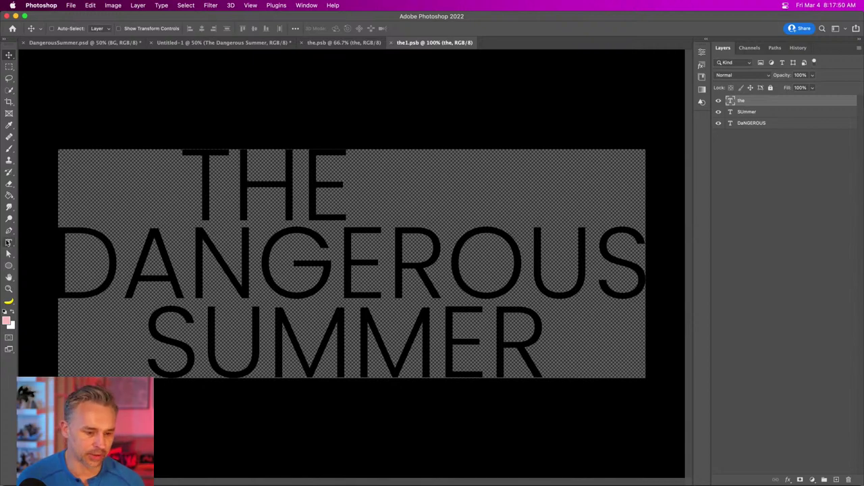
click(344, 254)
key(super+a)
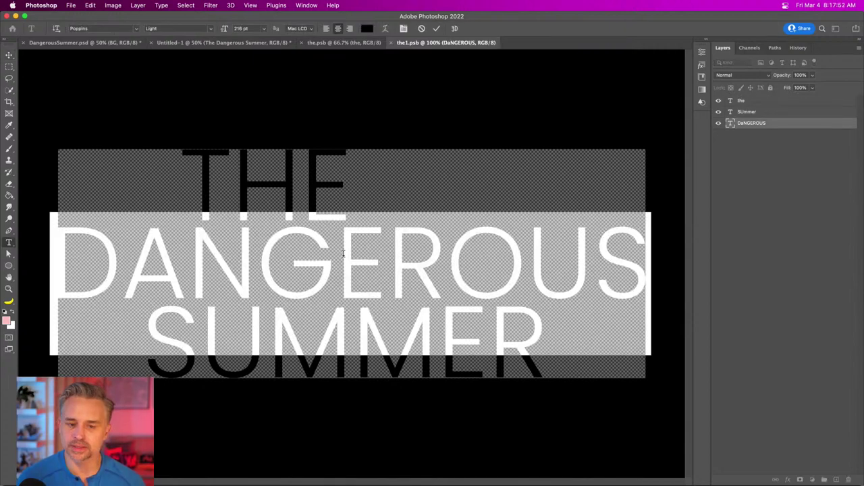
click(8, 55)
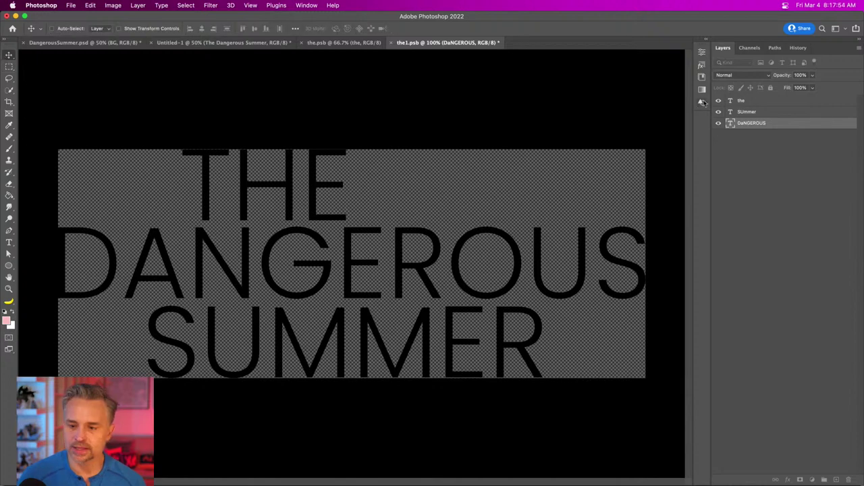
Set the font style of all three text layers (THE, SUMMER and DANGEROUS) to Poppins ExtraBold.
shift+click(749, 102)
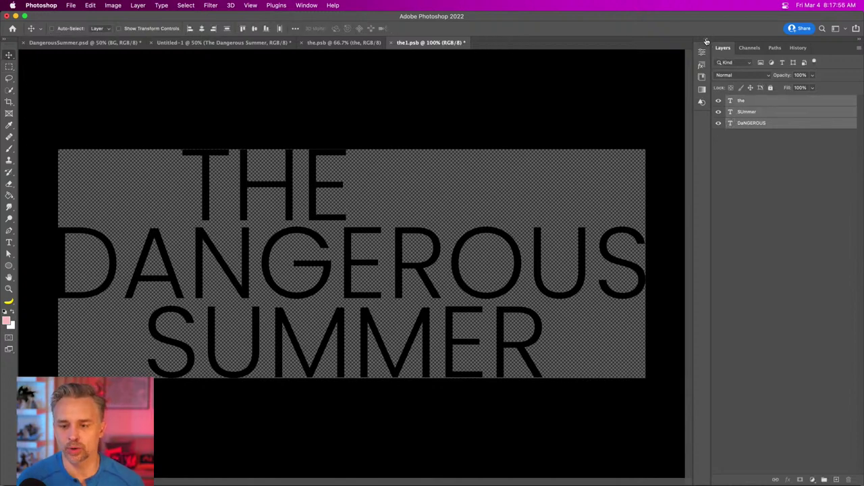
click(706, 41)
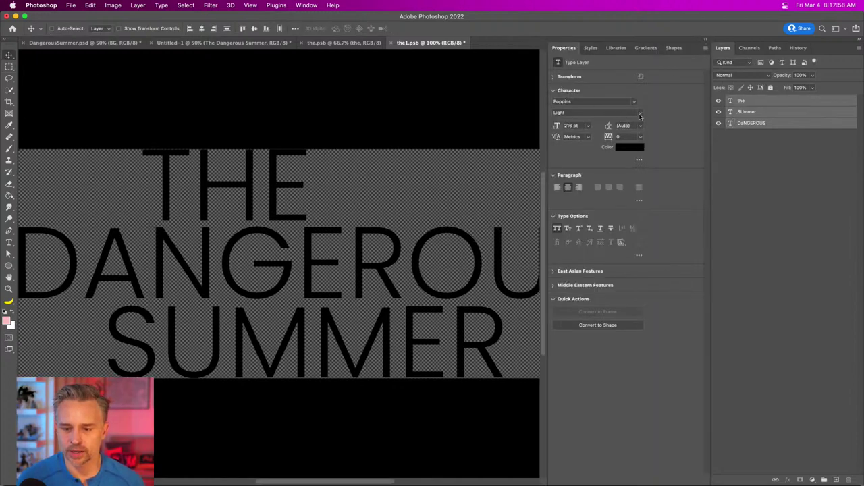
click(641, 115)
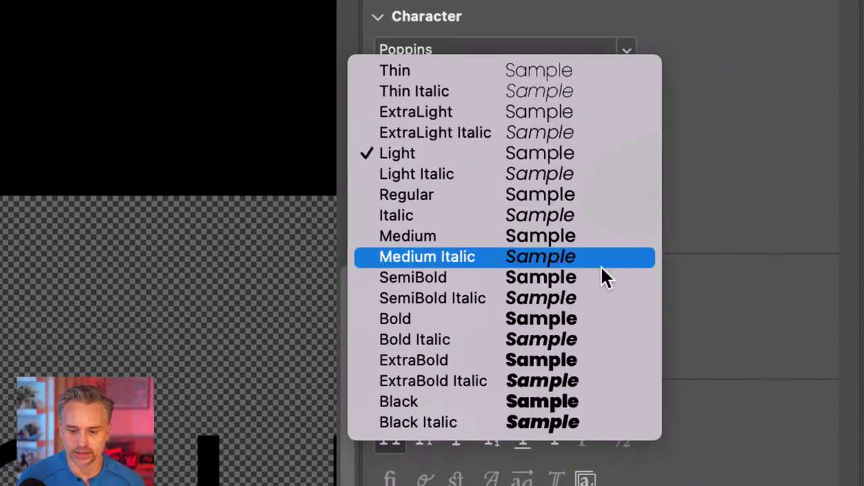
click(556, 360)
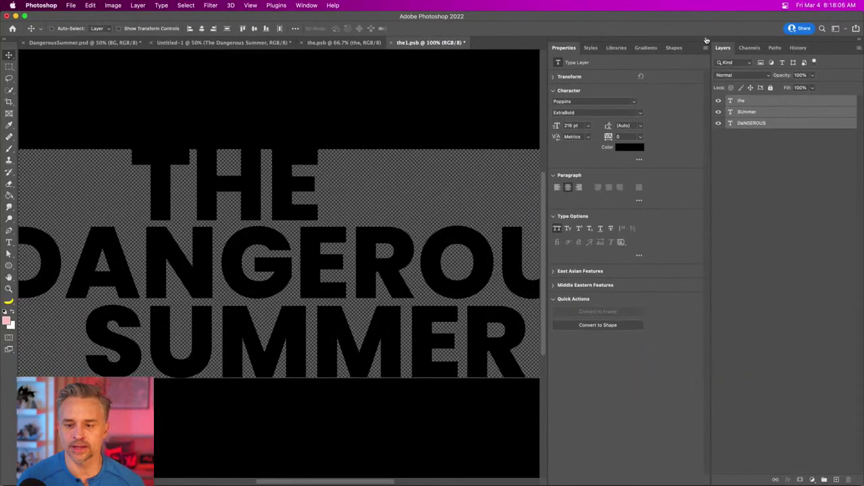
click(706, 39)
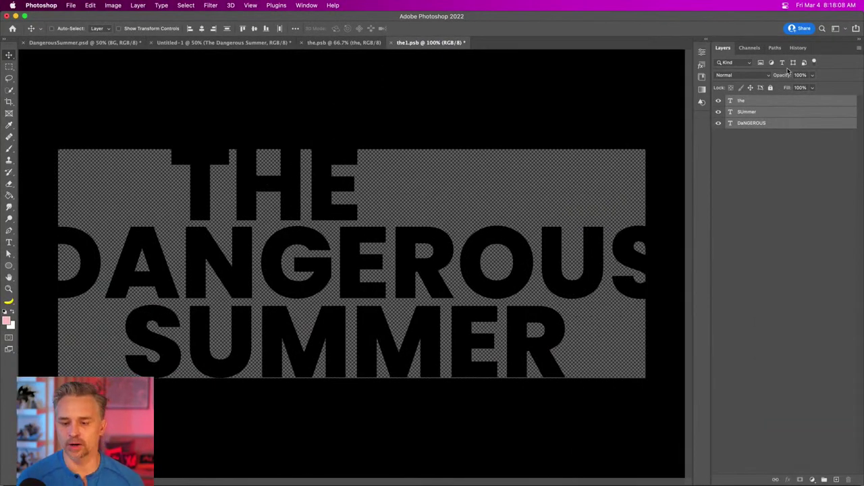
Scale the three text layers down together about their center until DANGEROUS fits within the canvas width.
key(super+t)
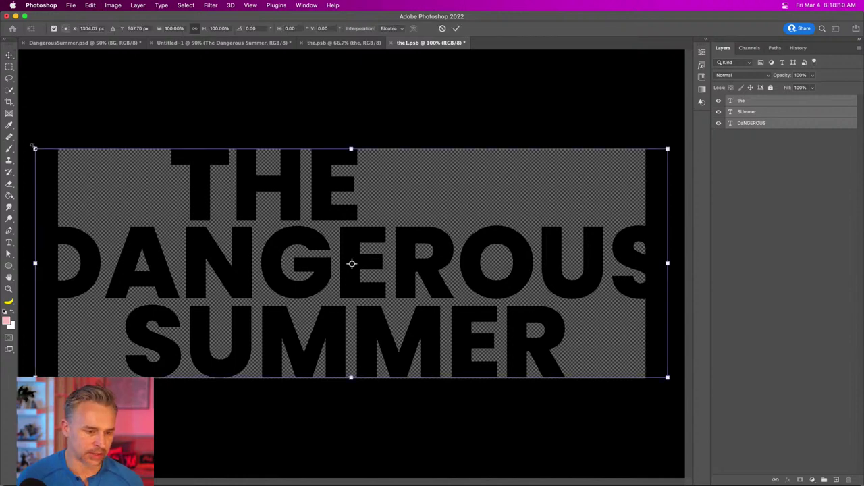
drag(34, 147, 58, 162)
key(Return)
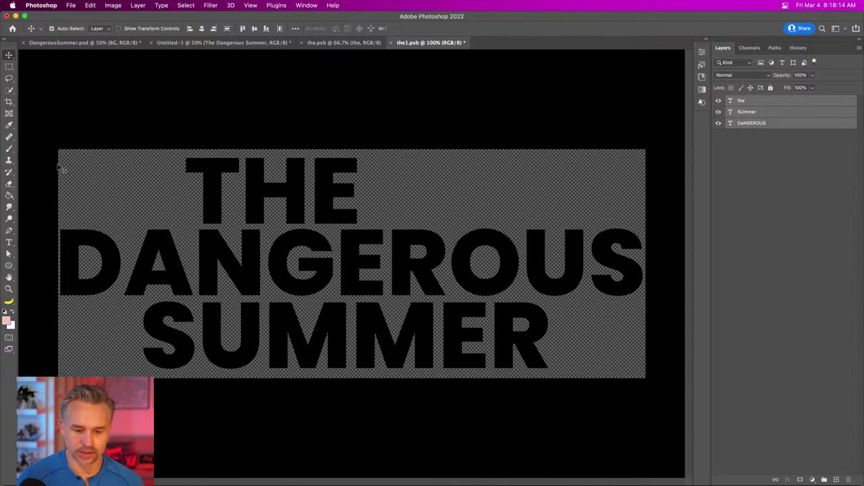
Nudge DANGEROUS to the right, move THE down-left and SUMMER up-right so the words overlap, and save the nested document.
click(769, 124)
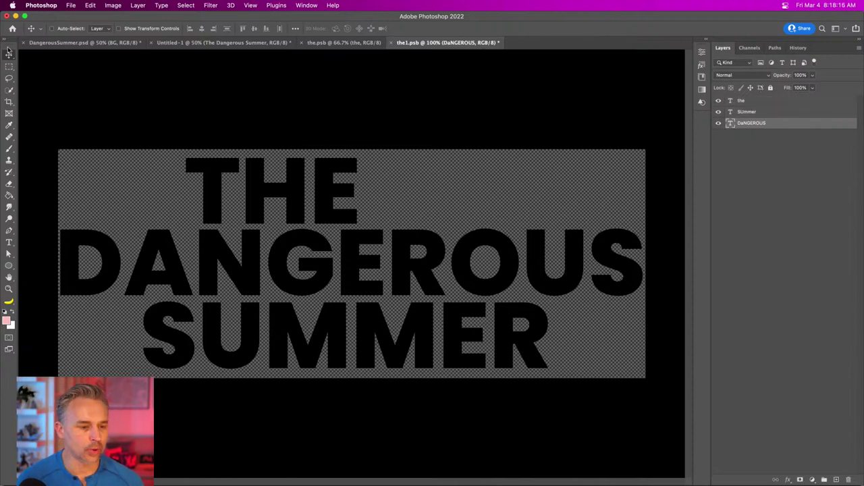
mouse_move(275, 334)
mouse_down()
mouse_move(300, 324)
mouse_move(279, 333)
mouse_up()
click(741, 99)
drag(239, 200, 193, 217)
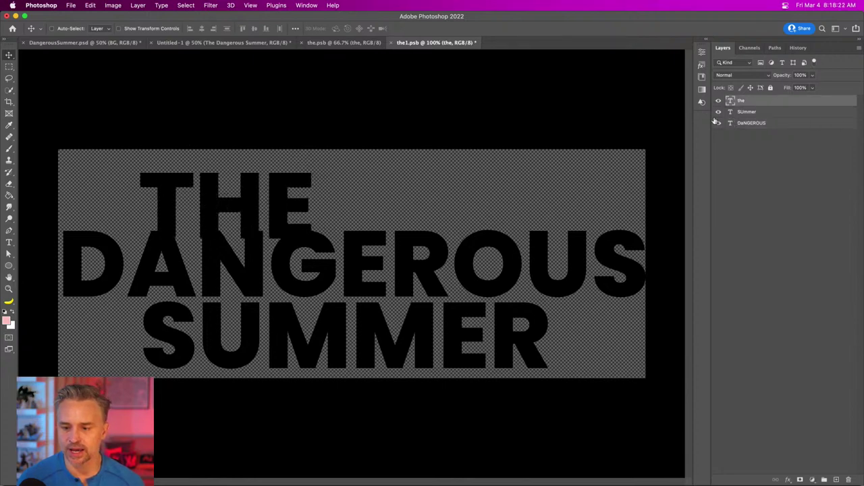
click(747, 112)
drag(323, 332, 350, 322)
key(super+s)
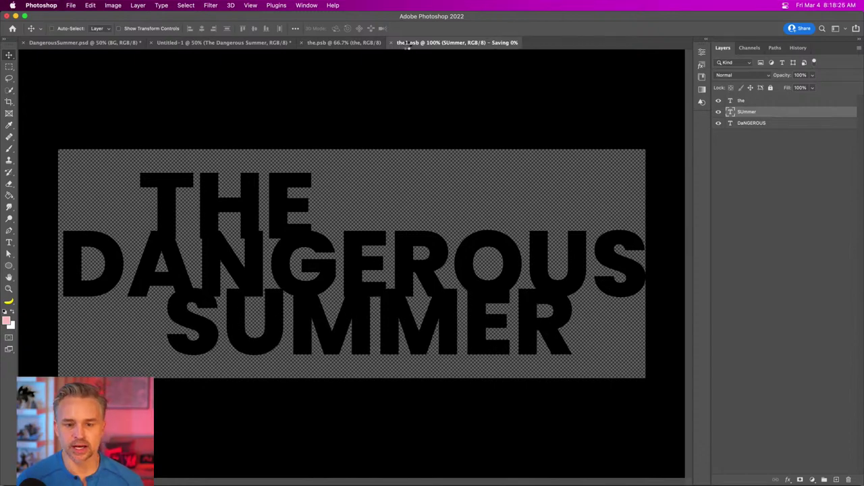
Save the.psb with the bolder lettering and close both smart object documents to return to the main design.
click(336, 43)
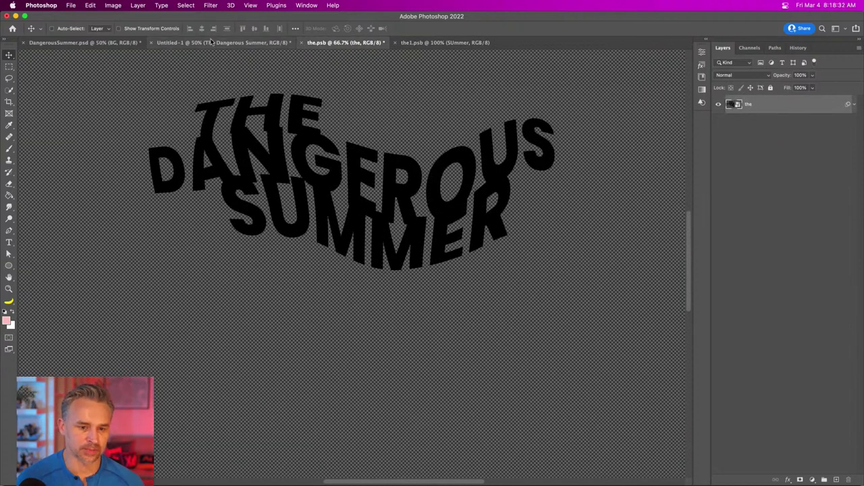
key(super+s)
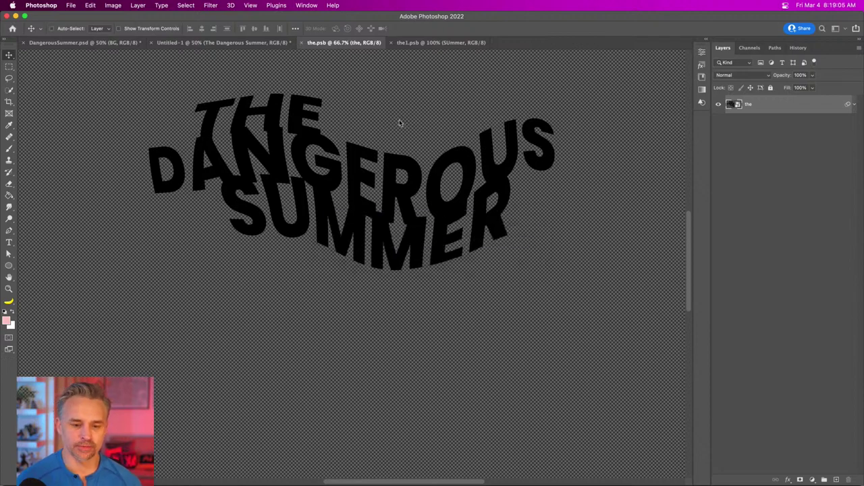
click(302, 43)
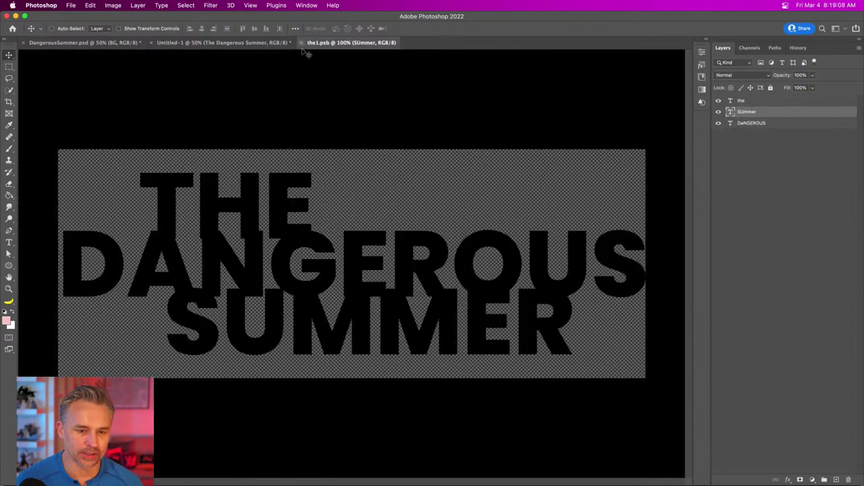
click(302, 45)
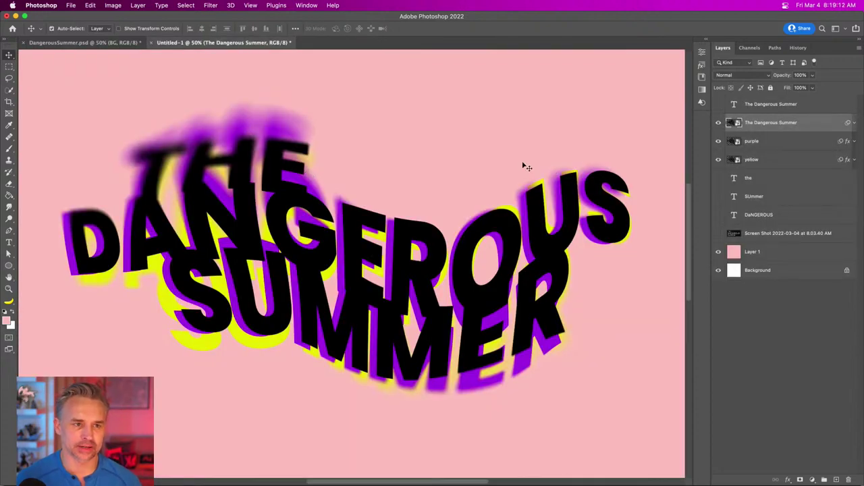
Reopen the black lettering's Blur Gallery filter, move the lower Tilt-Shift focus line up to the pin, and apply it.
key(super+minus)
key(super+minus)
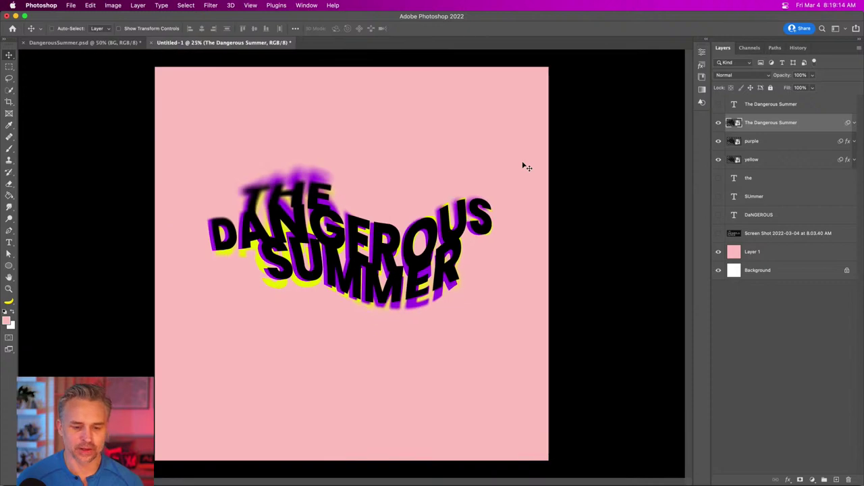
key(super+plus)
key(super+plus)
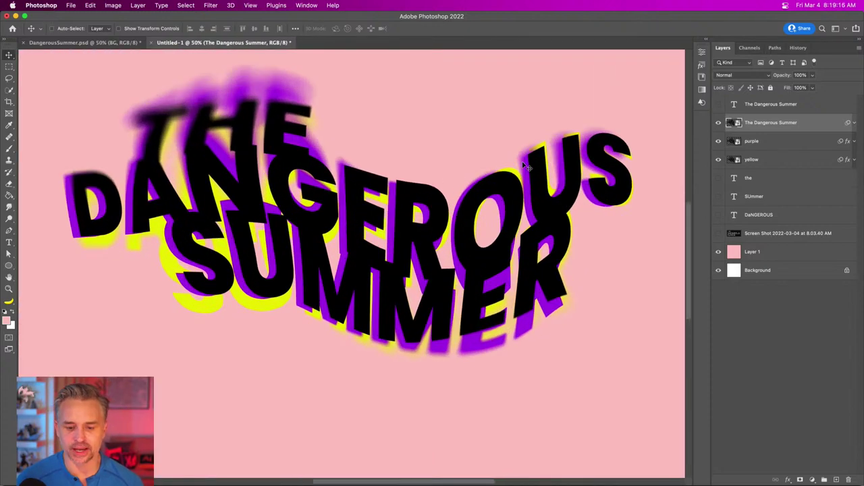
click(854, 123)
double_click(765, 155)
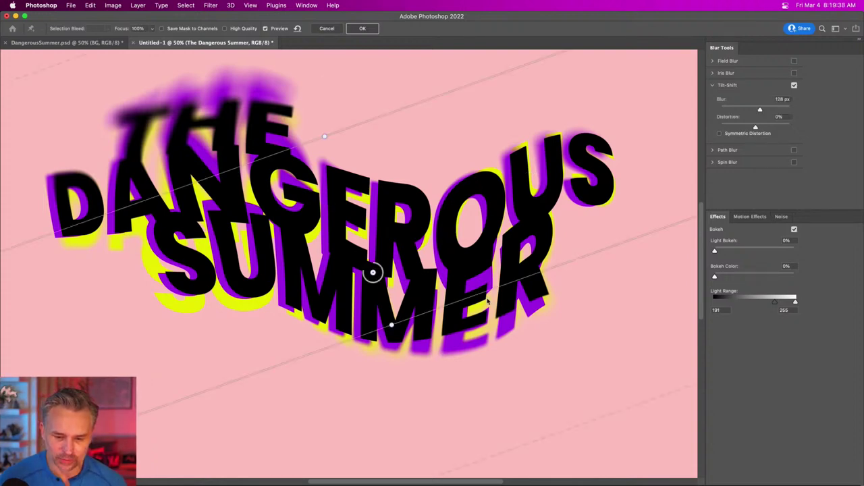
drag(481, 290, 466, 245)
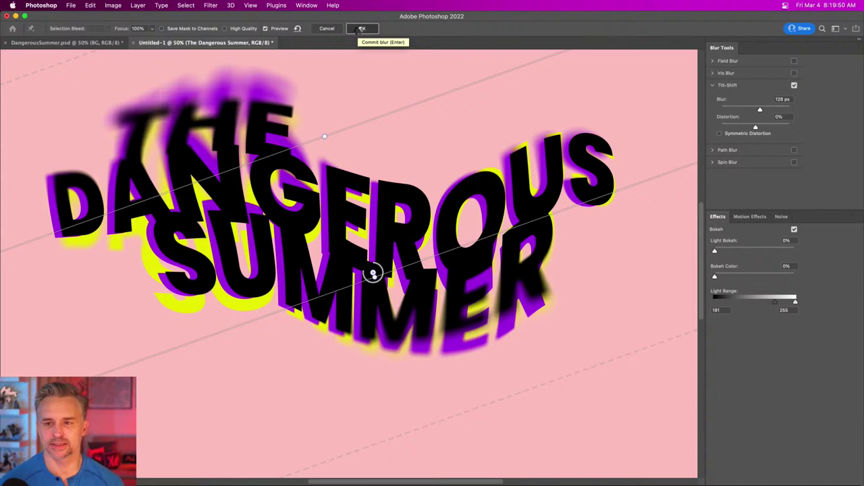
click(358, 29)
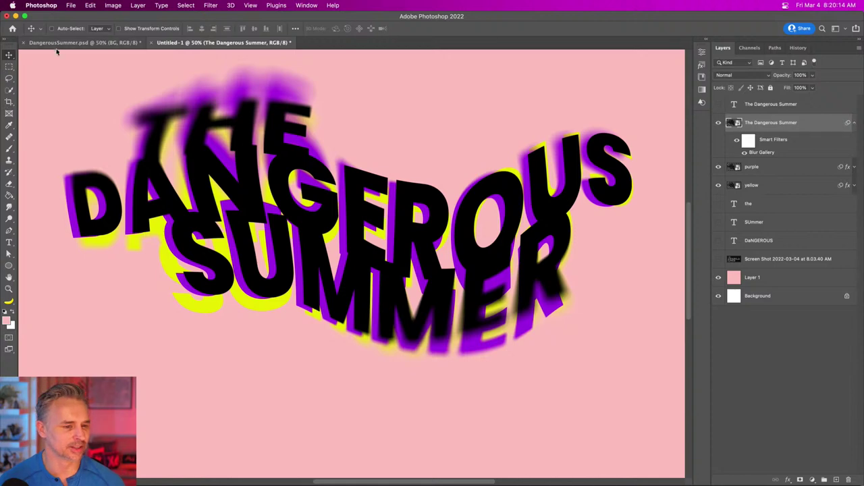
click(9, 67)
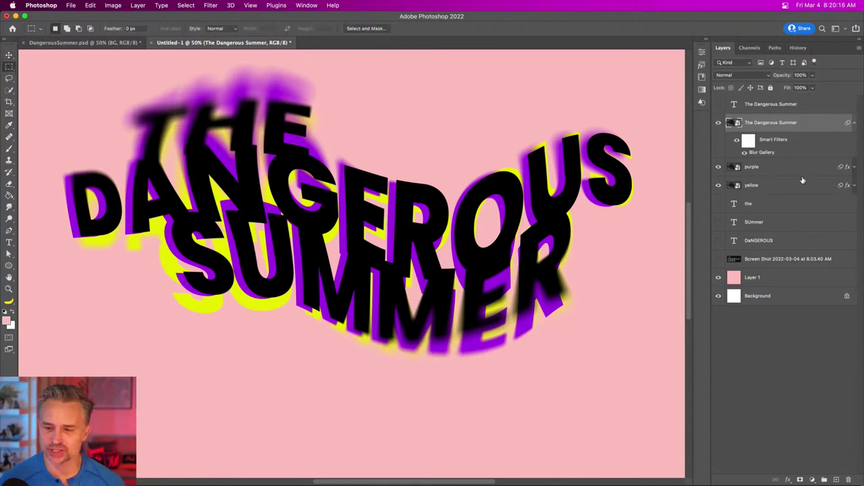
click(855, 125)
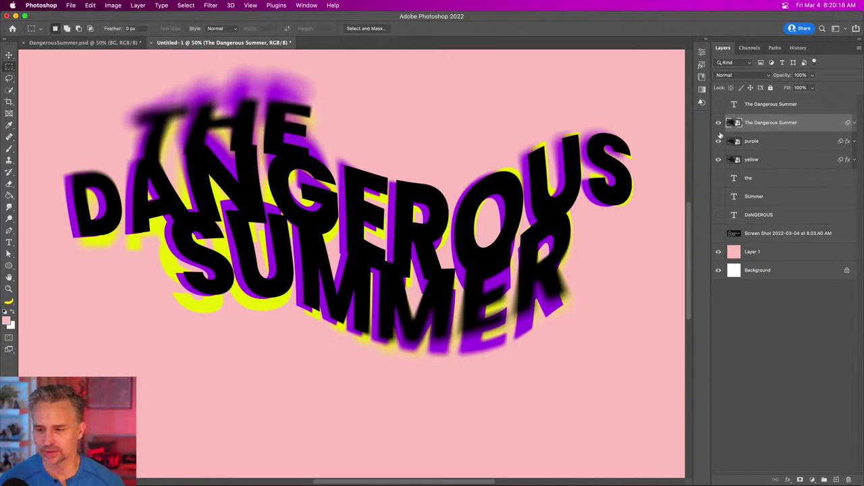
Hide the black, purple and yellow lettering smart objects and add an empty layer above the pink Layer 1.
drag(718, 125, 714, 169)
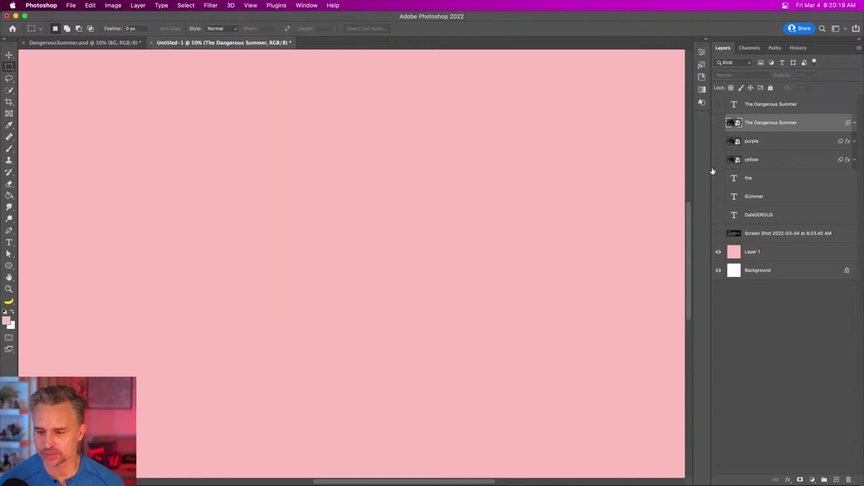
click(752, 252)
click(837, 479)
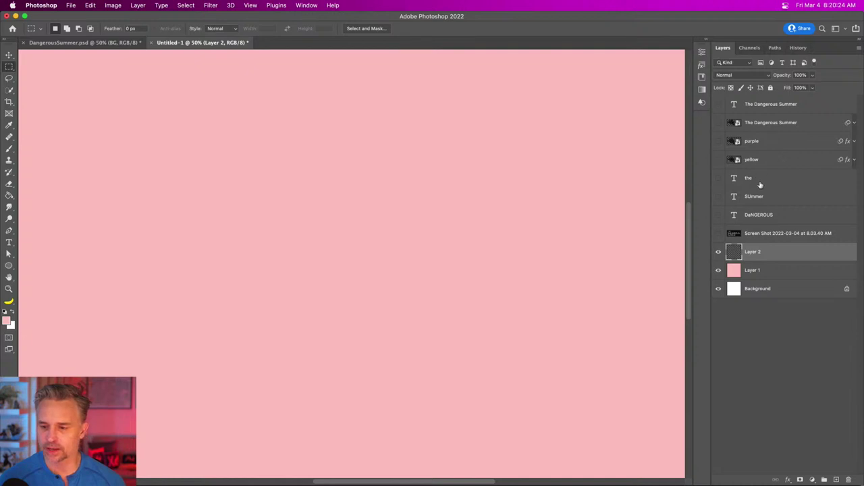
Show the original THE, SUMMER and DANGEROUS text layers and set all three to the Poppins ExtraBold weight.
click(720, 214)
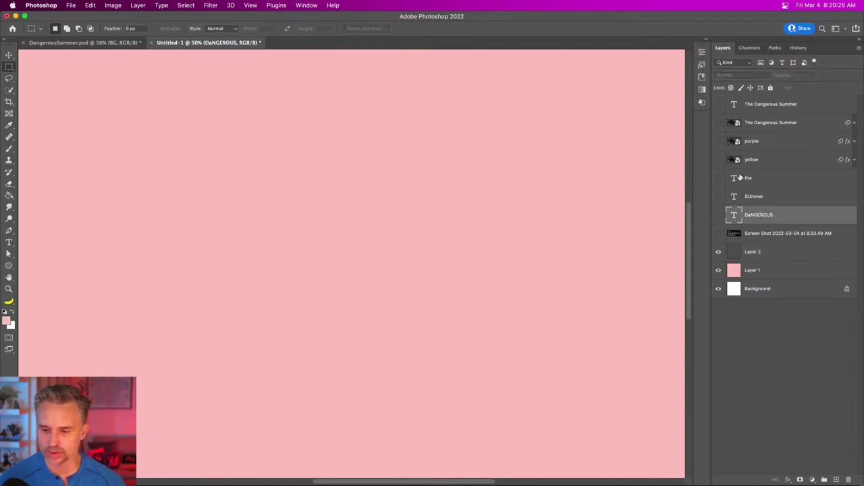
drag(718, 181, 721, 223)
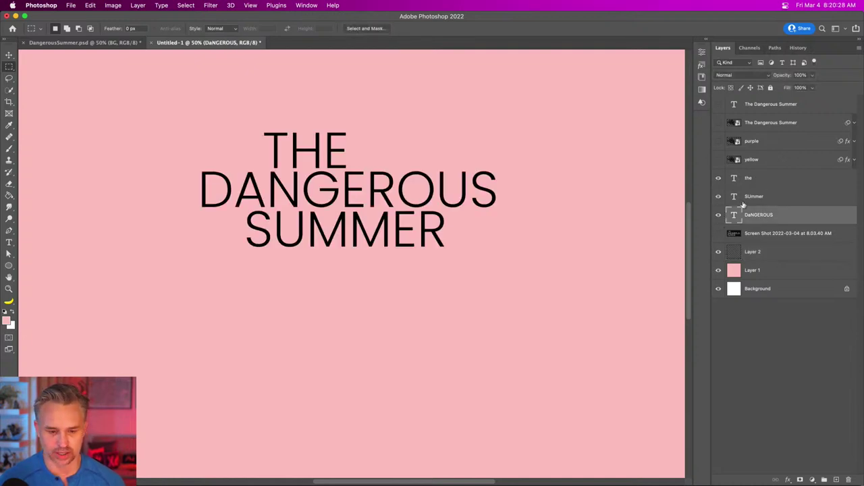
shift+click(760, 180)
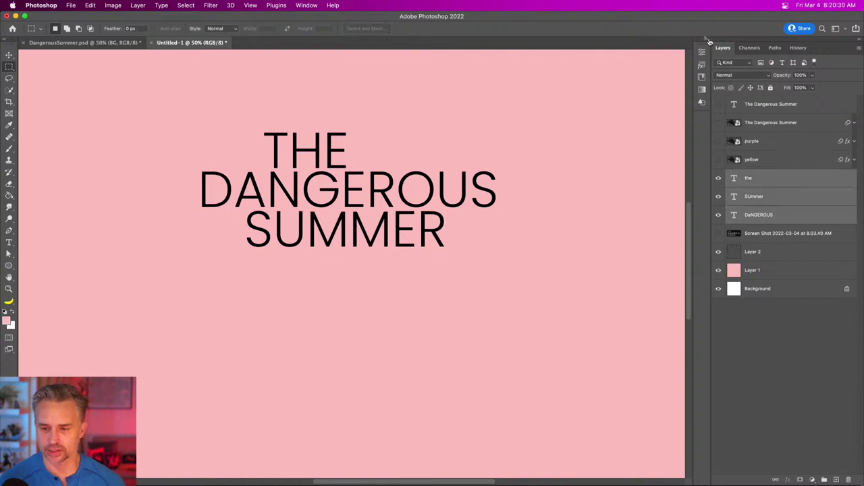
click(706, 40)
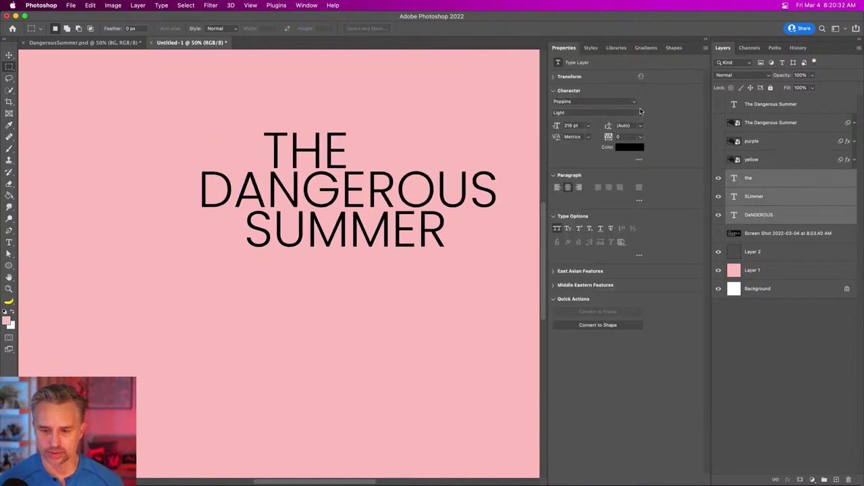
click(641, 113)
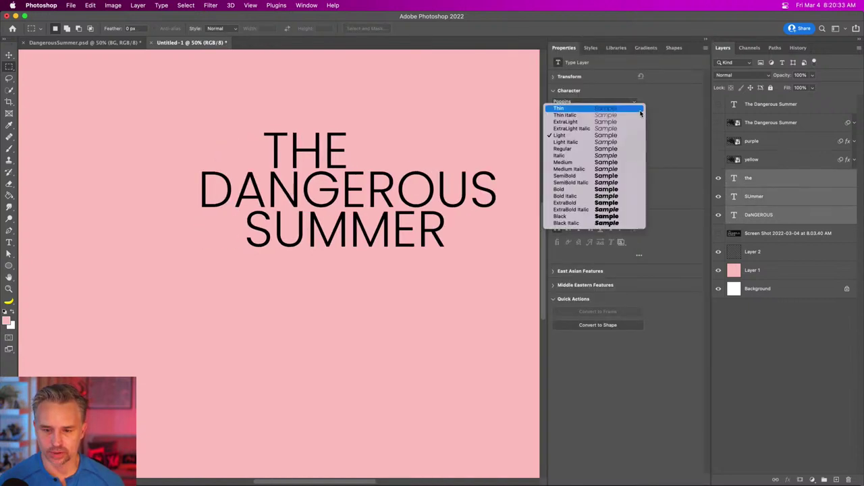
click(583, 204)
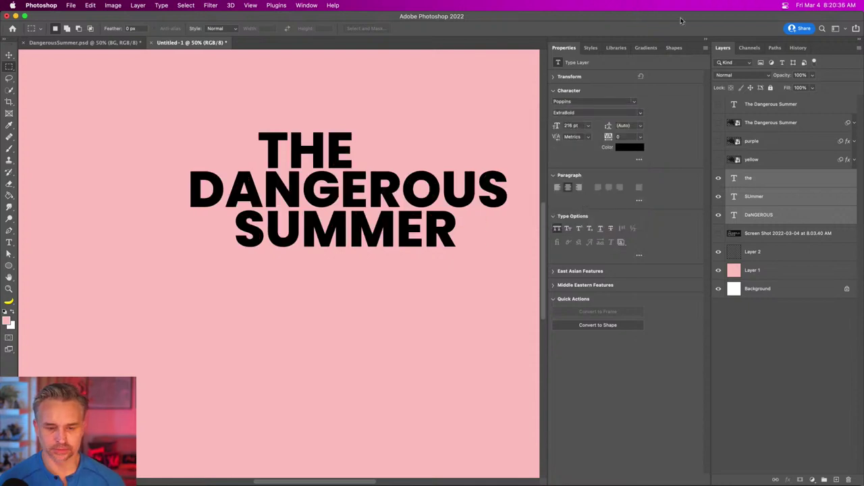
click(706, 40)
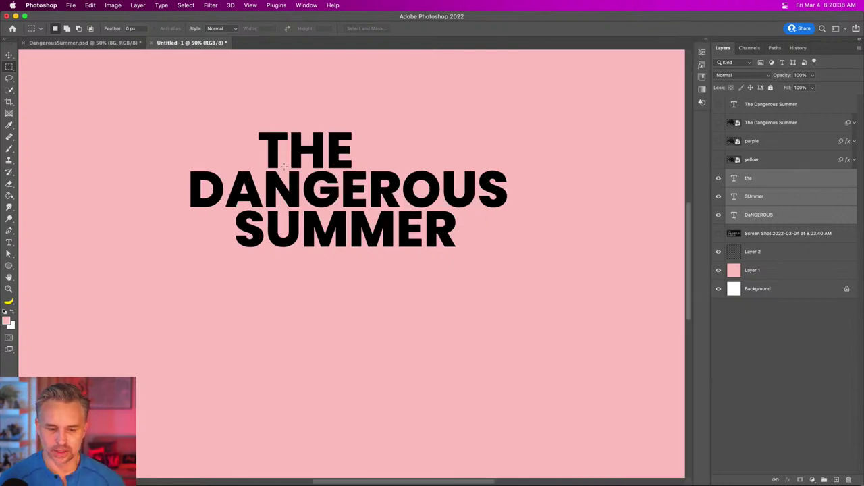
Move the DANGEROUS text layer above the SUMMER layer in the stacking order.
key(super+equal)
key(super+equal)
drag(314, 216, 317, 292)
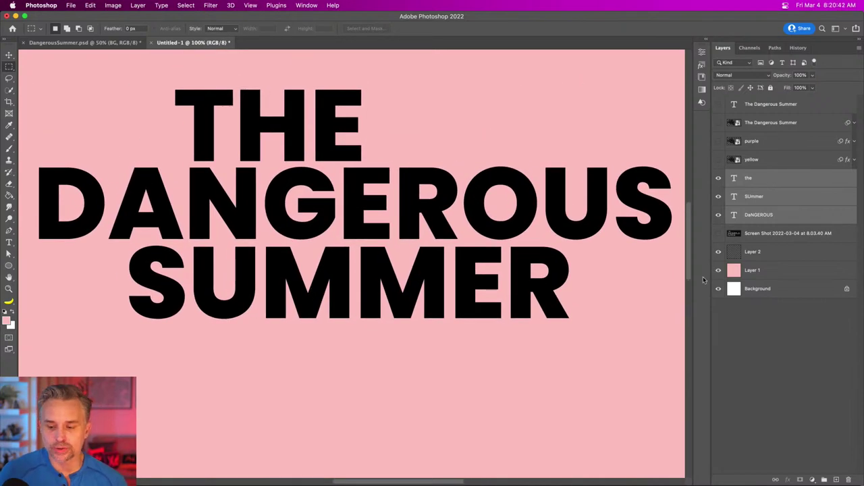
click(808, 222)
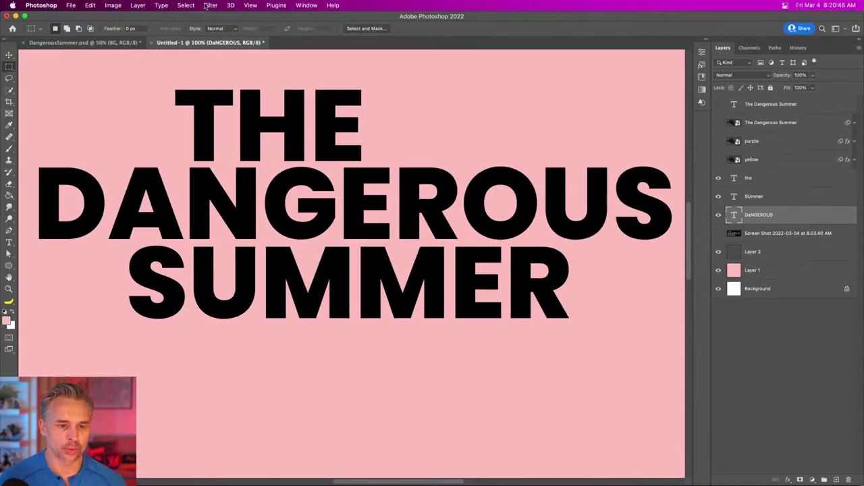
click(210, 5)
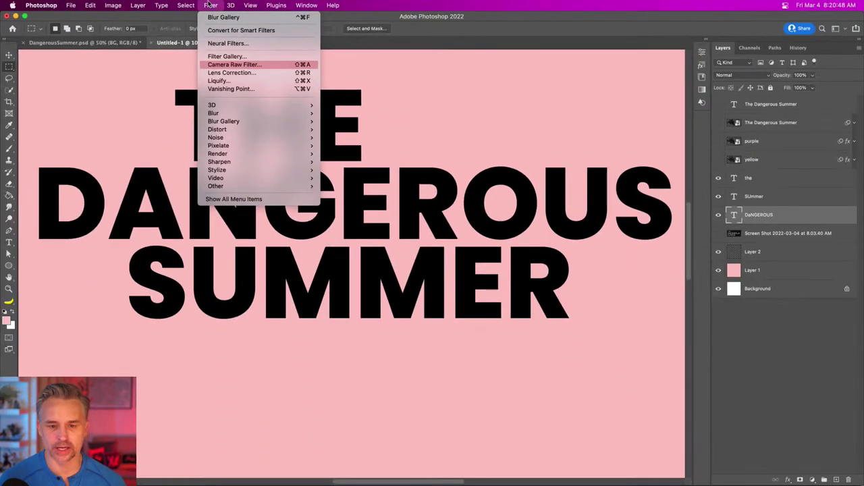
click(209, 5)
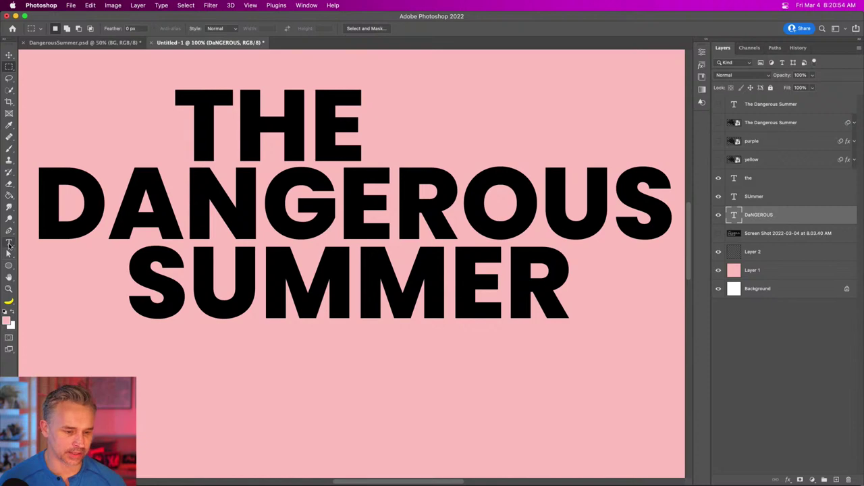
mouse_move(805, 210)
mouse_down()
mouse_move(786, 216)
mouse_move(789, 192)
mouse_move(805, 196)
mouse_up()
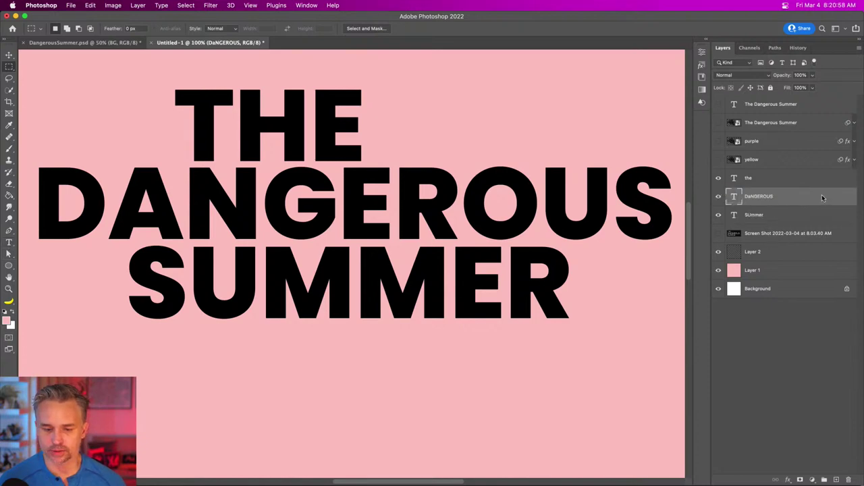
Add a drop shadow layer style to DANGEROUS and set its color to bright green #6cff00.
double_click(822, 197)
drag(562, 128, 495, 118)
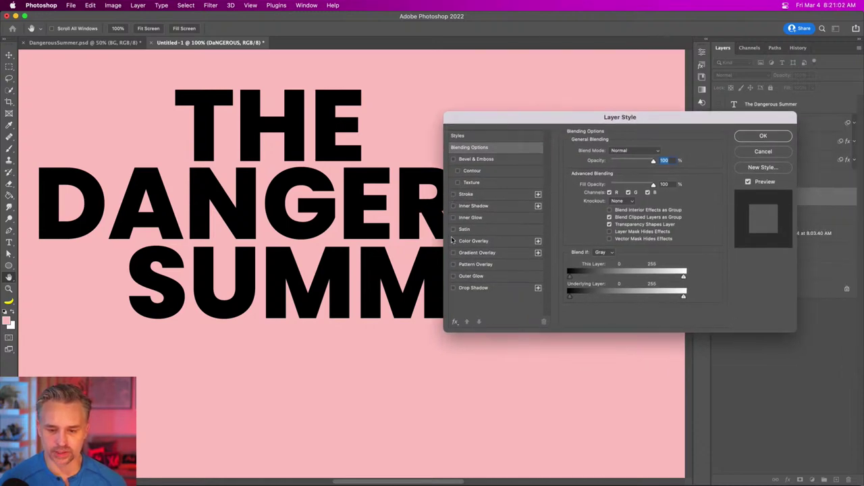
click(470, 289)
click(659, 153)
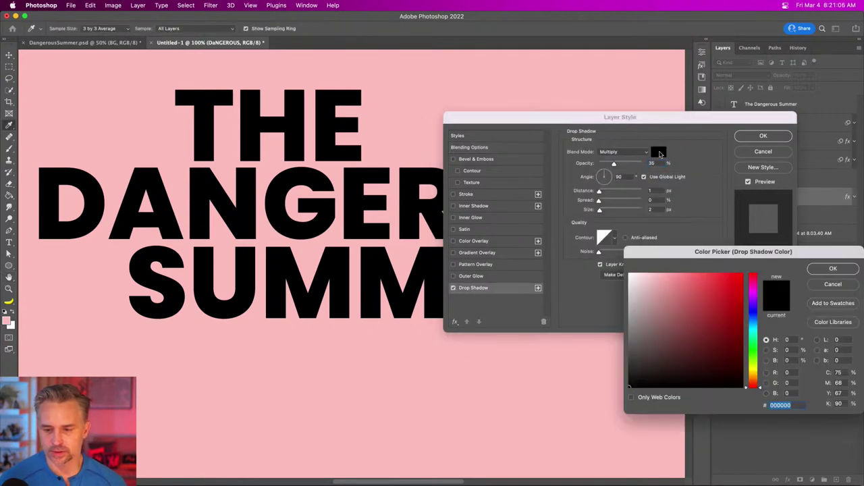
mouse_move(682, 365)
mouse_down()
mouse_move(742, 314)
mouse_move(755, 363)
mouse_move(755, 322)
mouse_up()
click(832, 268)
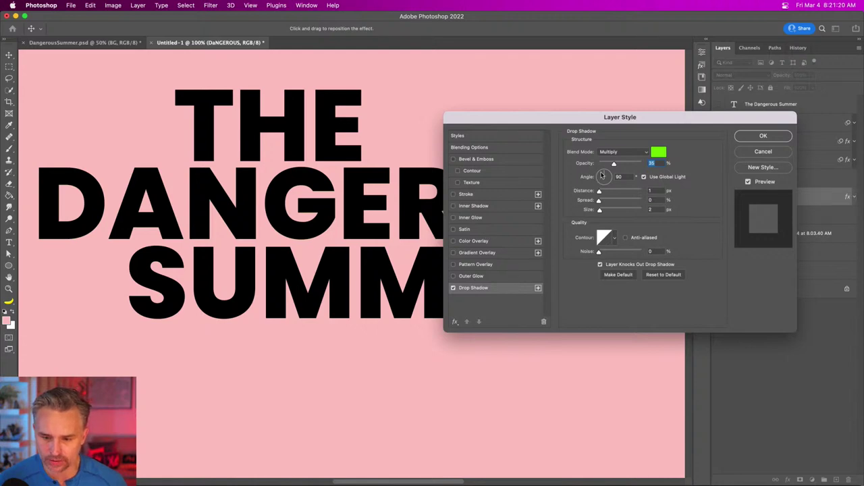
Set the green shadow to Normal blending at 100% opacity, with an angle of about 124° and a distance of about 16 px.
drag(601, 176, 599, 182)
click(610, 153)
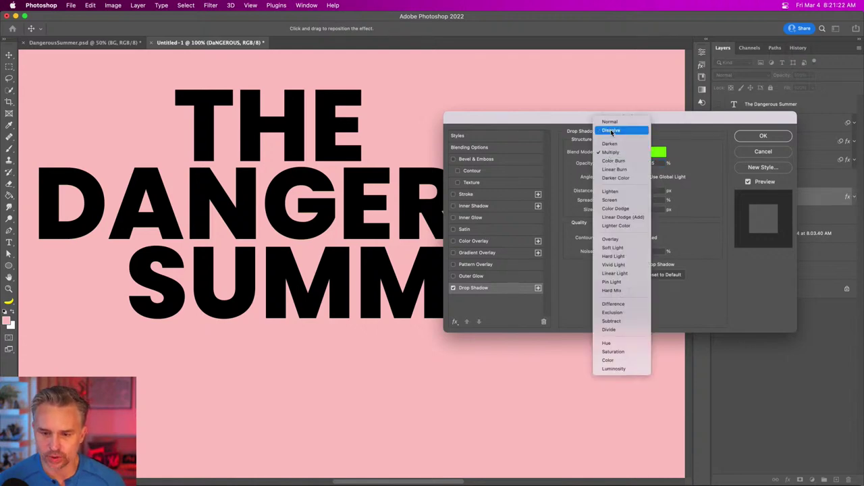
click(612, 120)
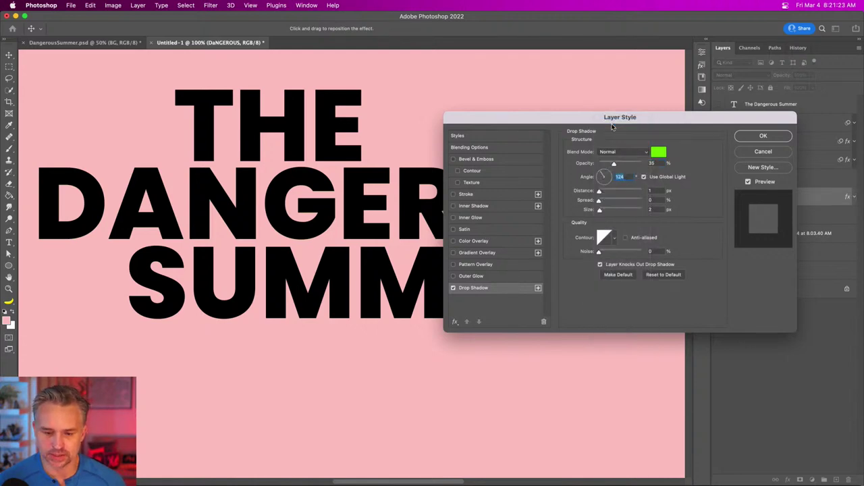
click(609, 191)
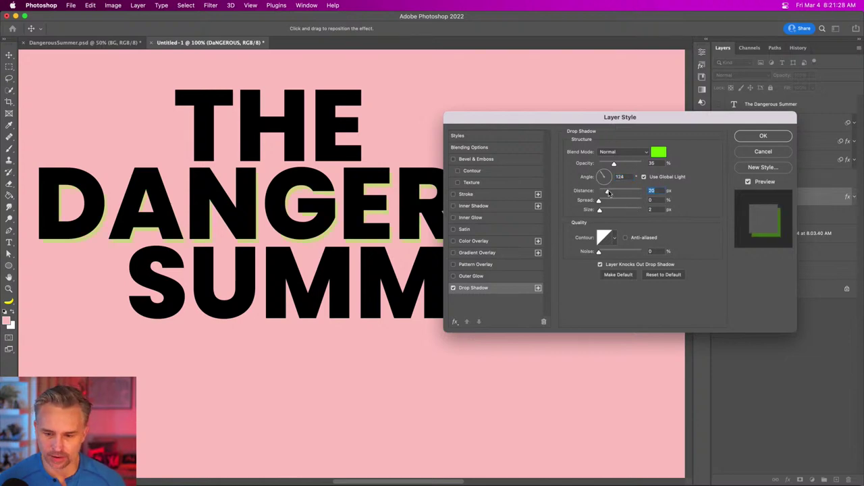
drag(615, 164, 710, 166)
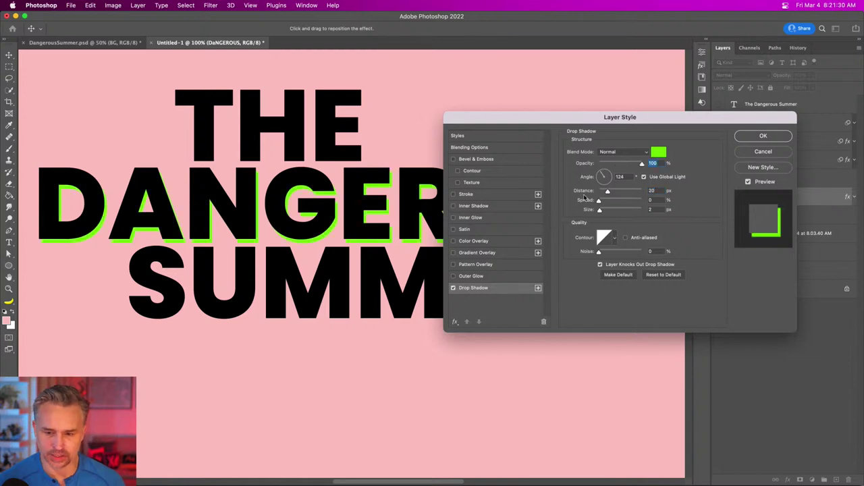
drag(608, 191, 607, 193)
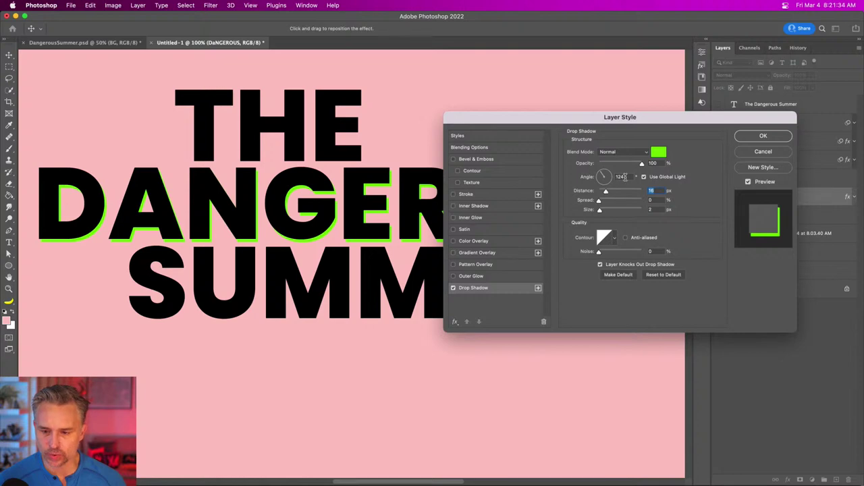
Refine the green drop shadow to an angle of exactly 120° and a distance of 20 px.
click(627, 176)
text(120)
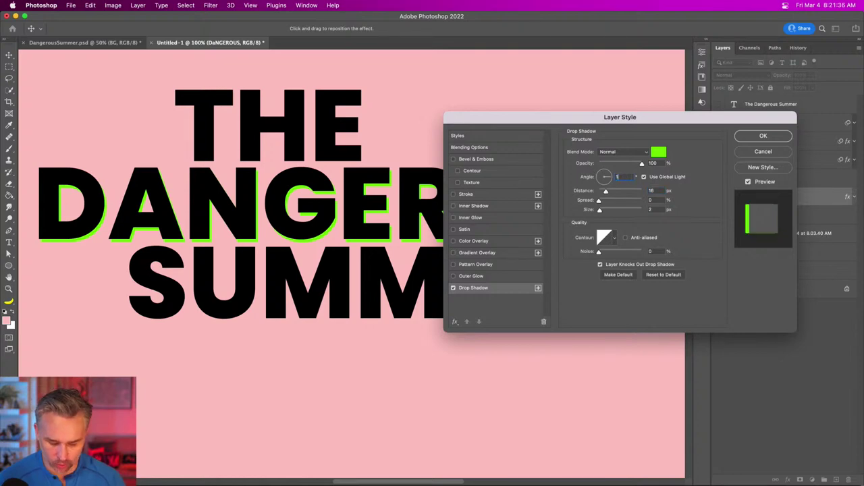
key(Tab)
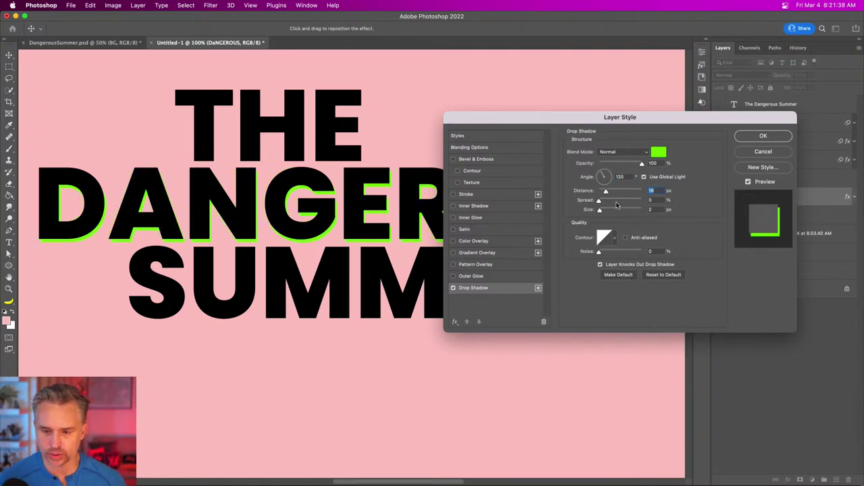
text(15)
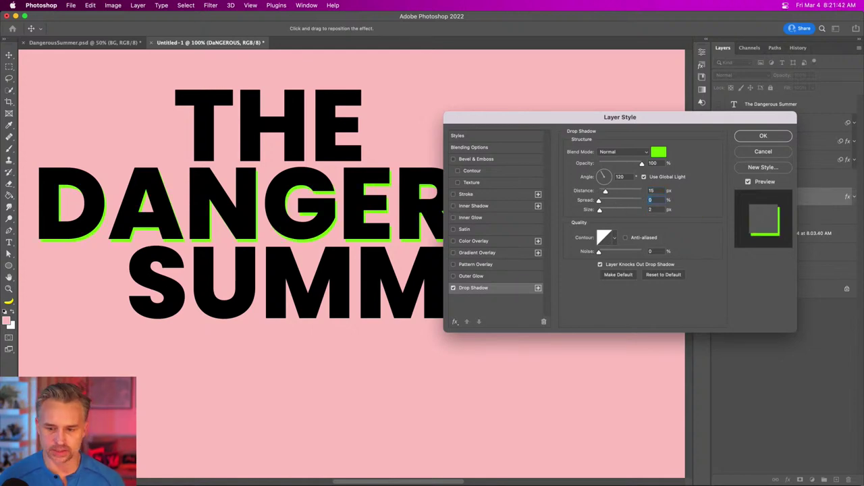
double_click(651, 192)
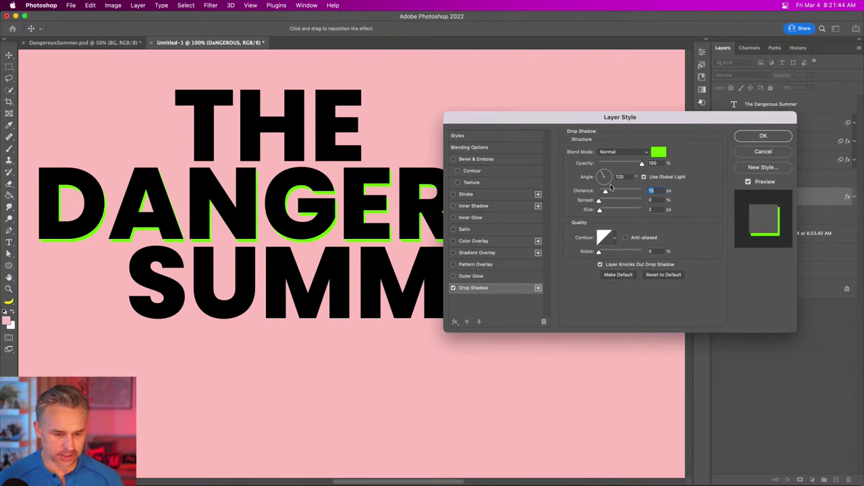
text(20)
key(Tab)
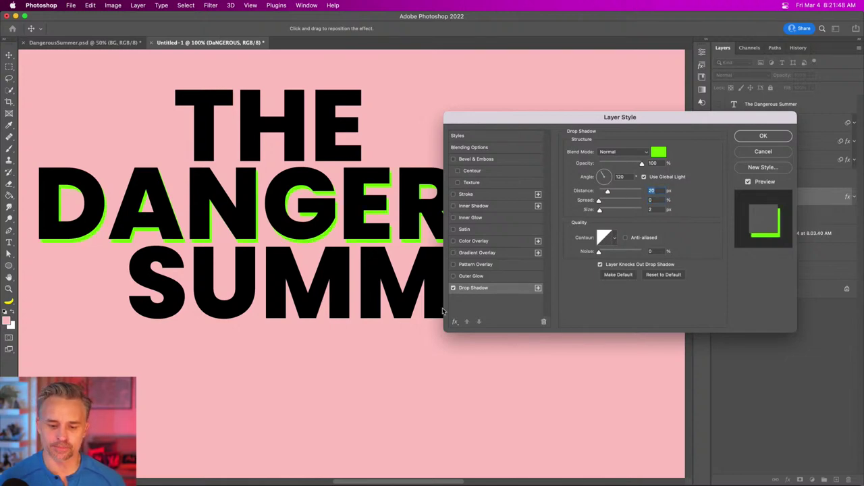
Add a second drop shadow below the green one, color it magenta and set its distance to 40 px.
click(539, 288)
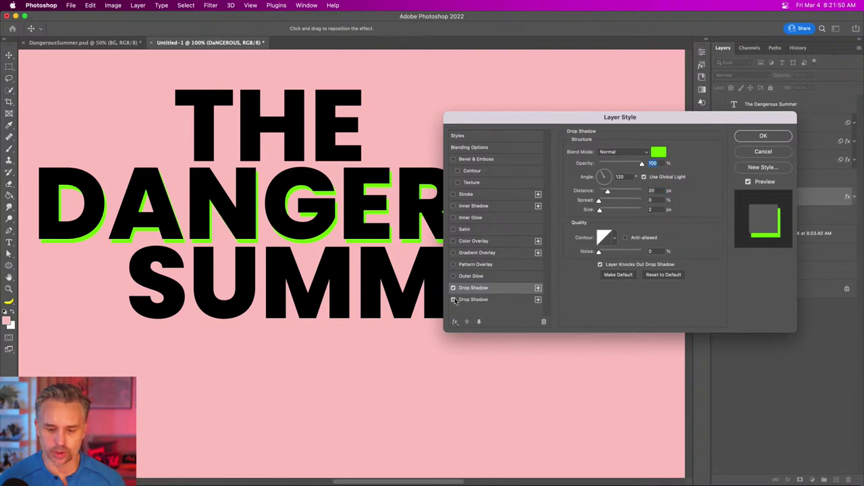
click(471, 304)
click(657, 153)
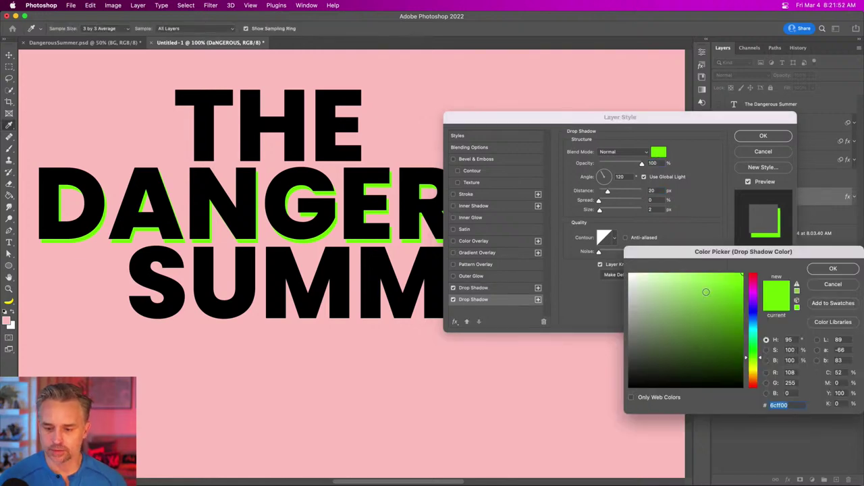
click(755, 293)
click(833, 268)
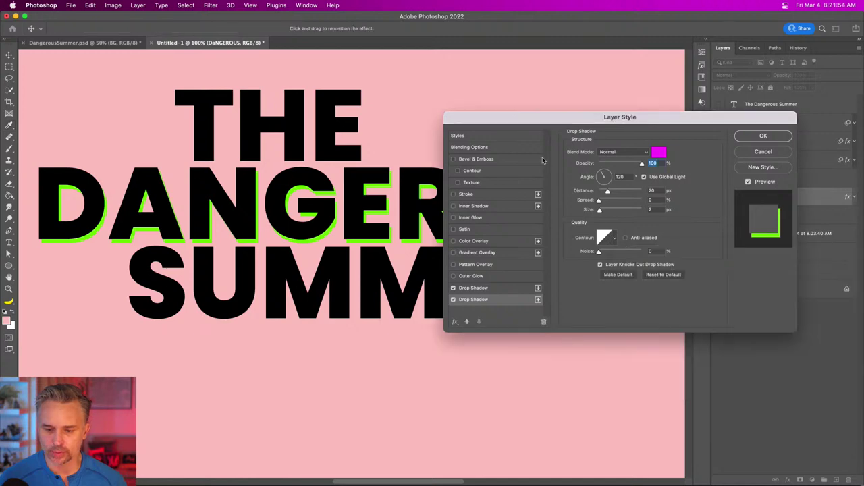
click(654, 190)
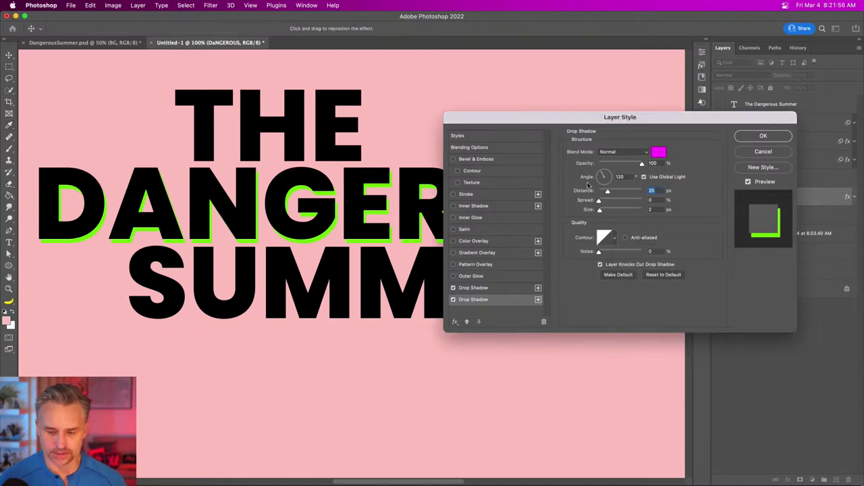
text(40)
key(Tab)
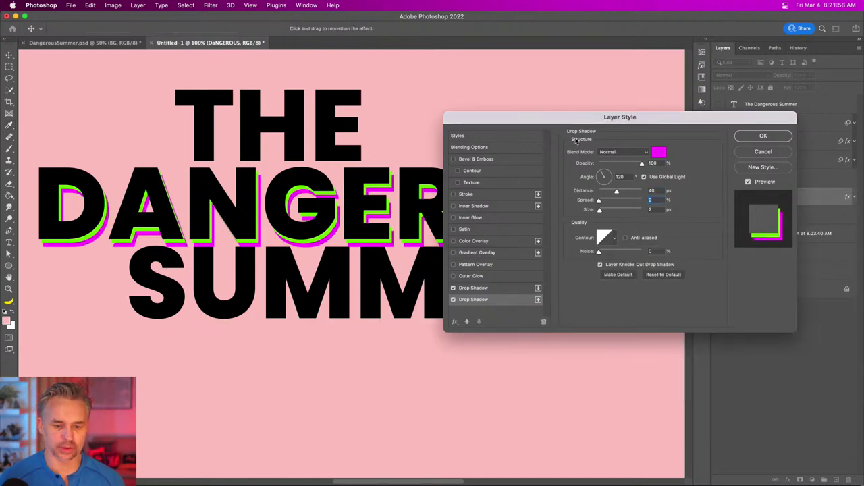
Add a third drop shadow below the magenta one and open its distance for editing.
drag(537, 118, 529, 162)
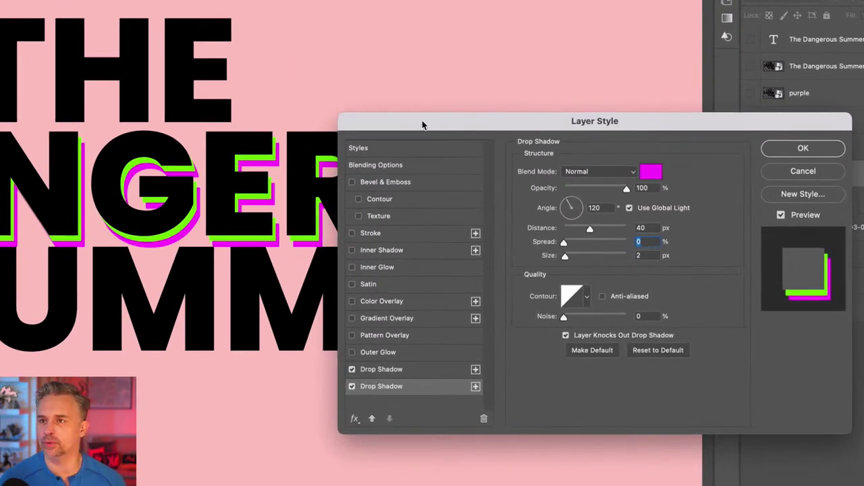
drag(422, 120, 439, 99)
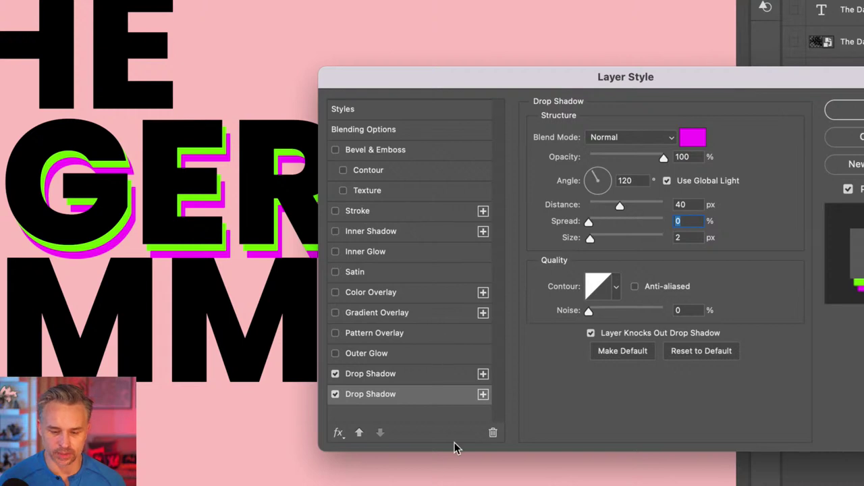
click(482, 394)
click(408, 412)
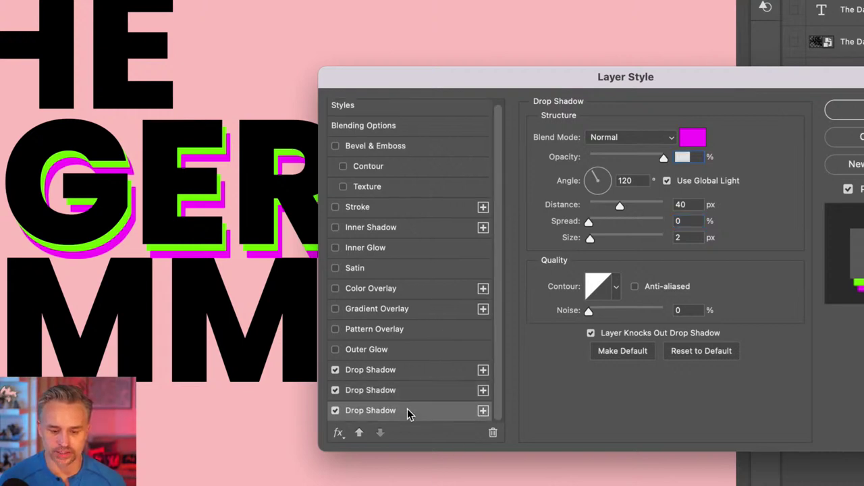
click(692, 204)
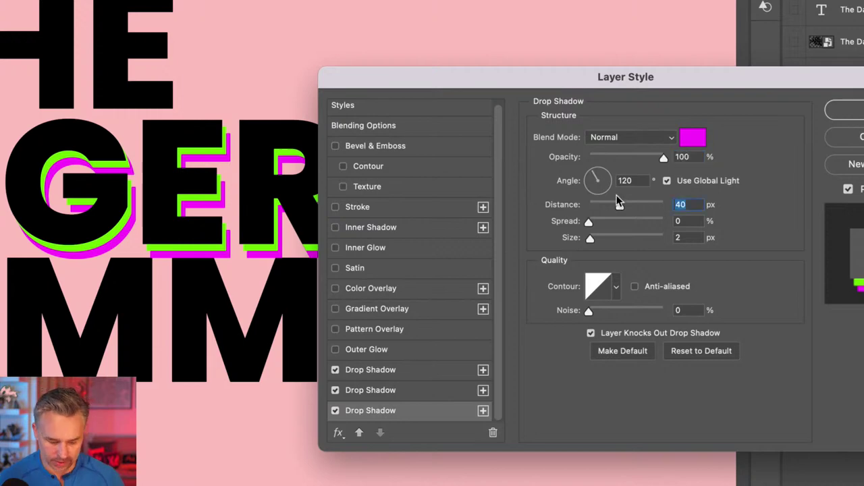
Set the third drop shadow's distance to 60 px and its colour to cyan (00ccff).
text(60)
key(Tab)
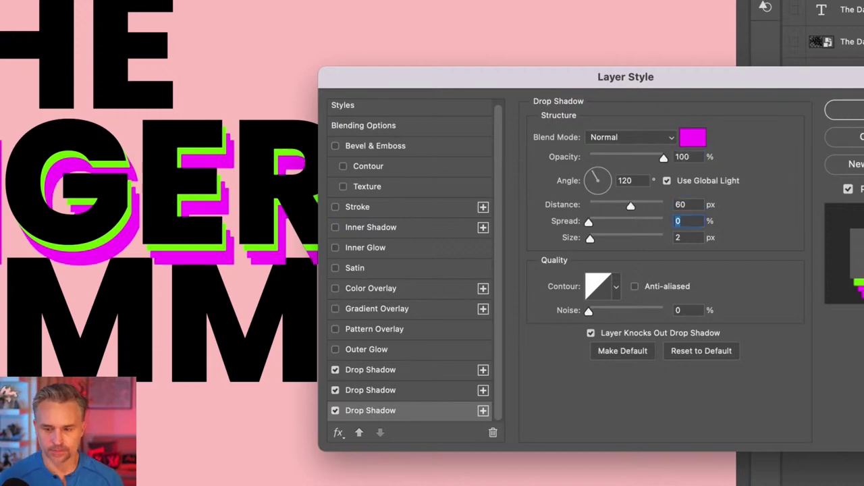
click(686, 138)
drag(696, 278, 370, 159)
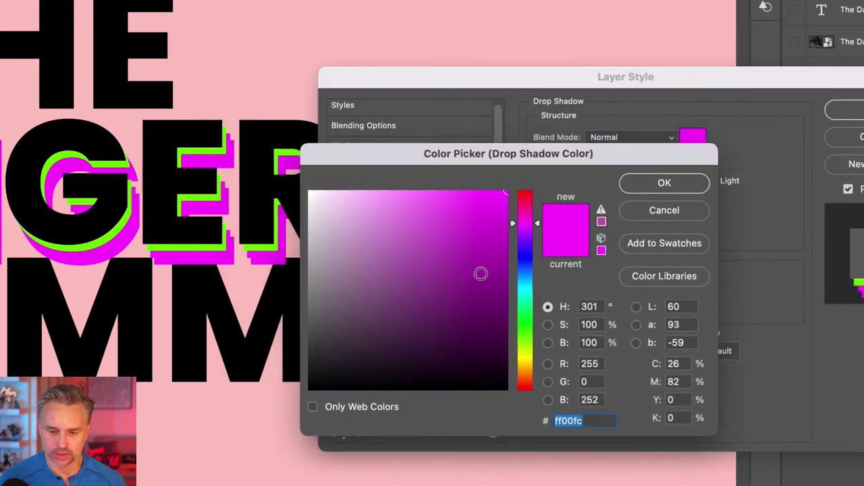
click(524, 284)
click(664, 183)
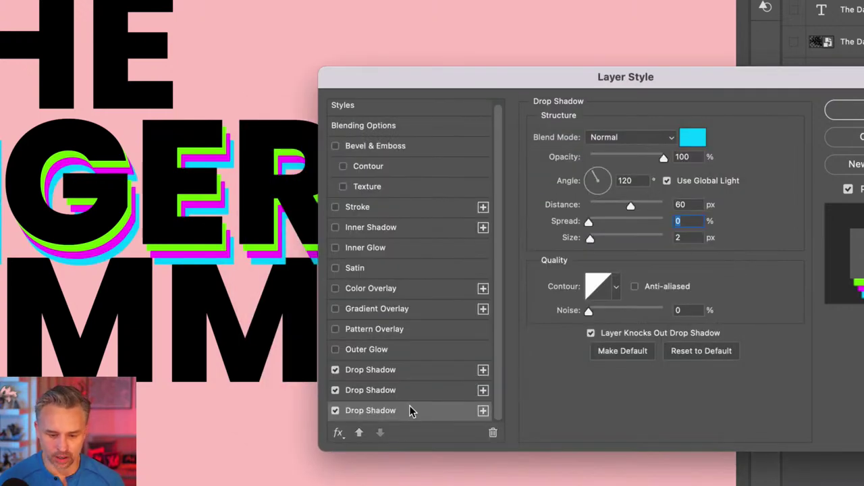
Add a fourth drop shadow and change its colour to orange (ff9c00).
click(483, 411)
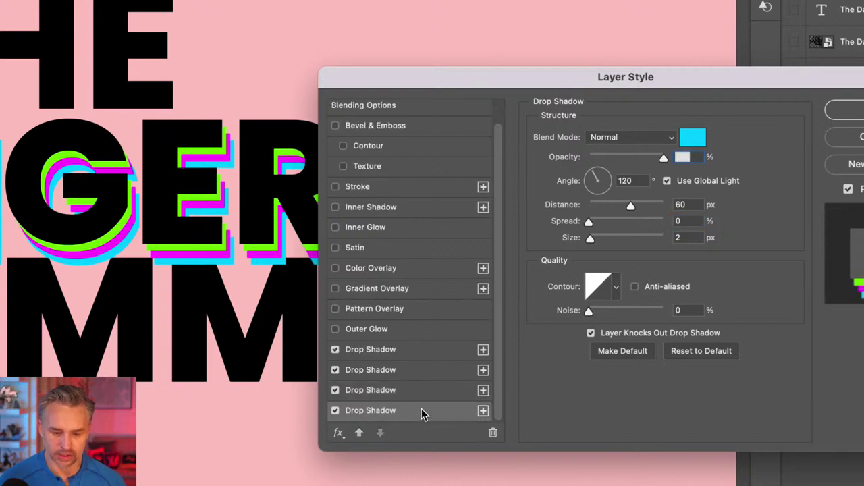
click(696, 137)
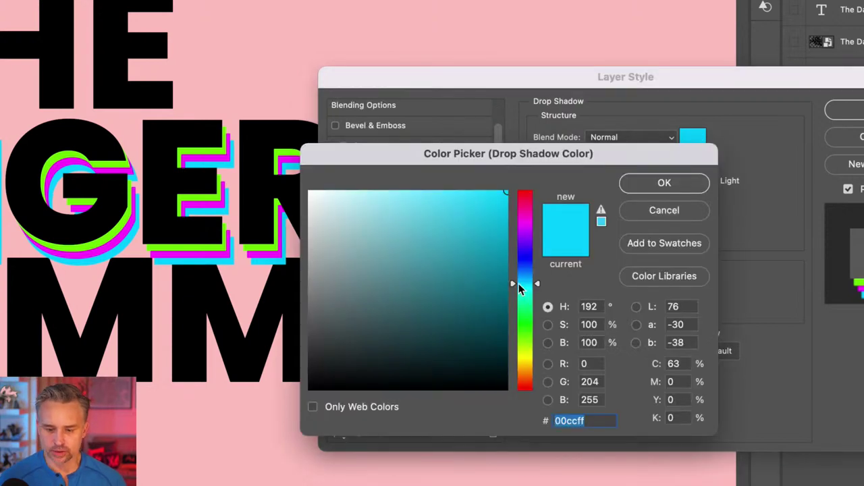
drag(519, 283, 521, 373)
click(638, 183)
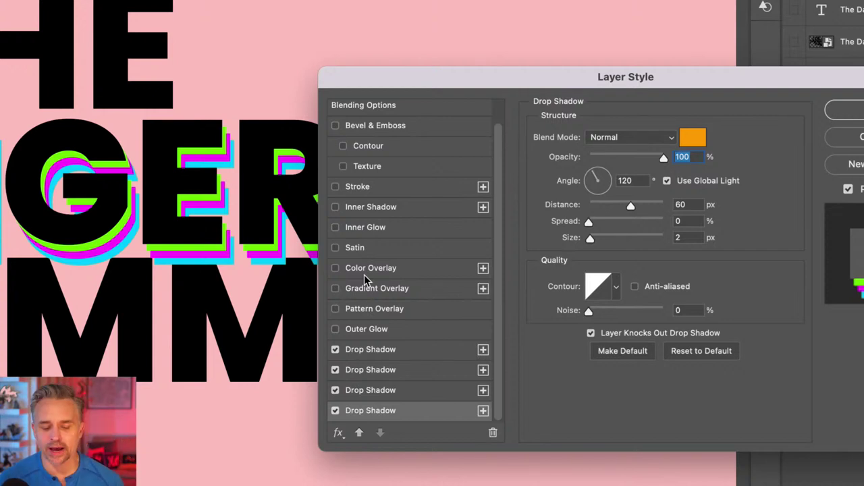
Add a fifth drop shadow and set the distance of the fourth one to 80 px.
click(482, 410)
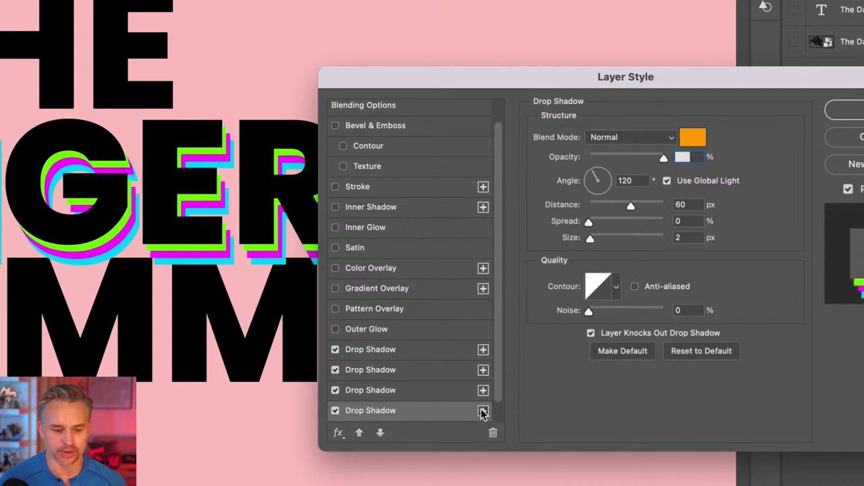
click(405, 392)
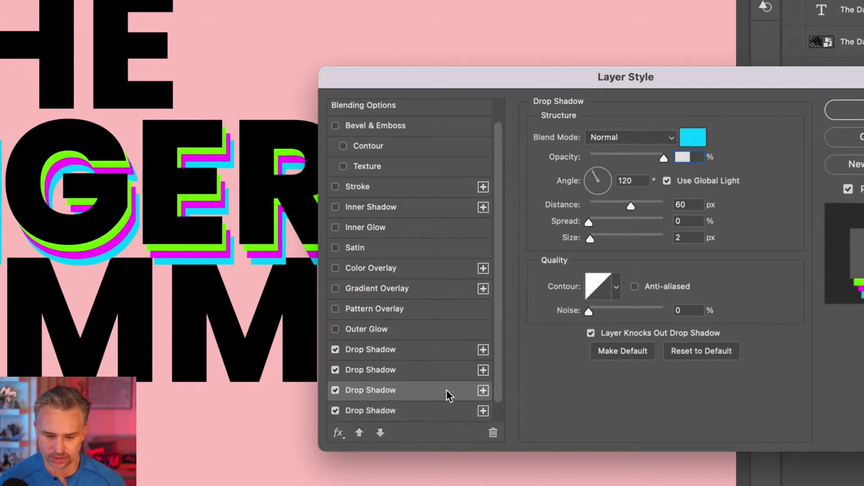
scroll(417, 404, down, 1)
click(406, 393)
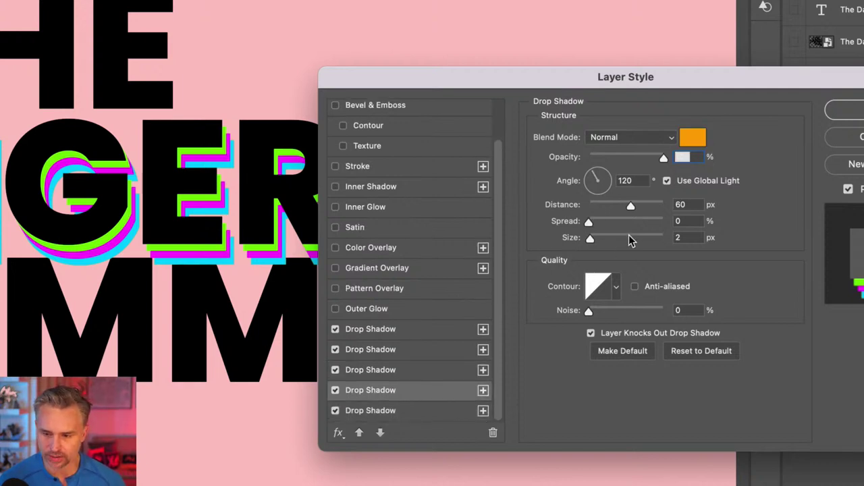
click(683, 204)
text(80)
key(Tab)
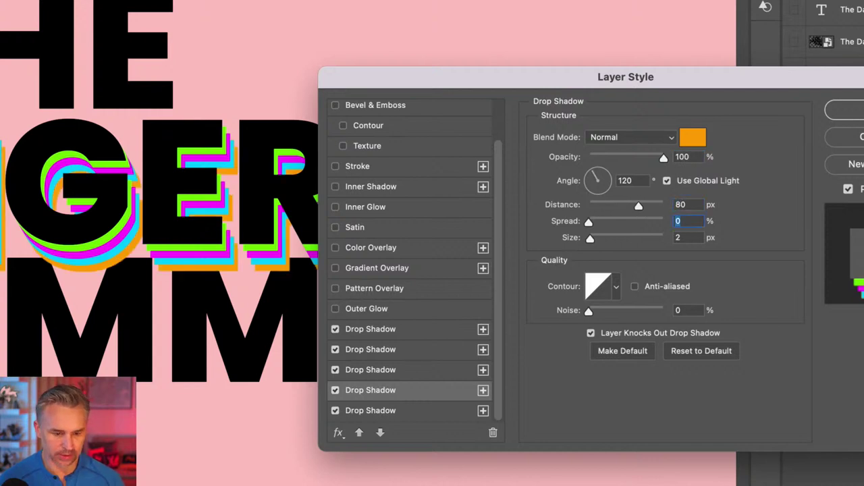
Set the fifth drop shadow's distance to 100 px and its colour to purple (6c00ff).
click(393, 412)
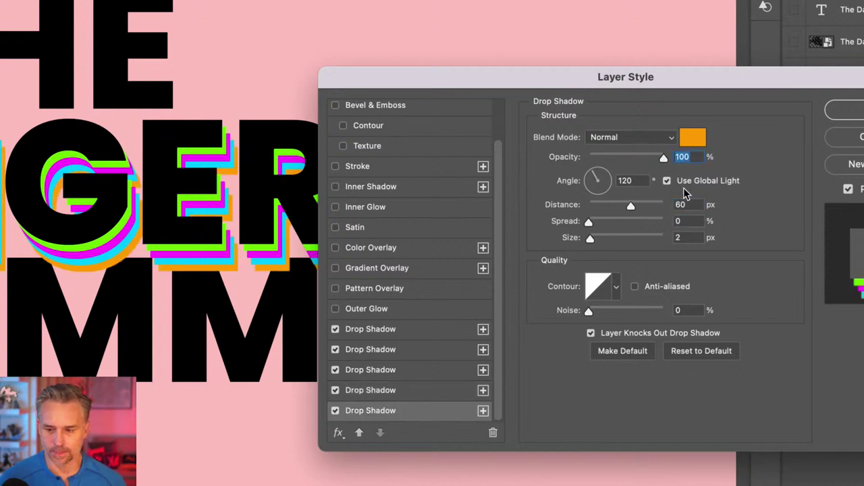
click(682, 204)
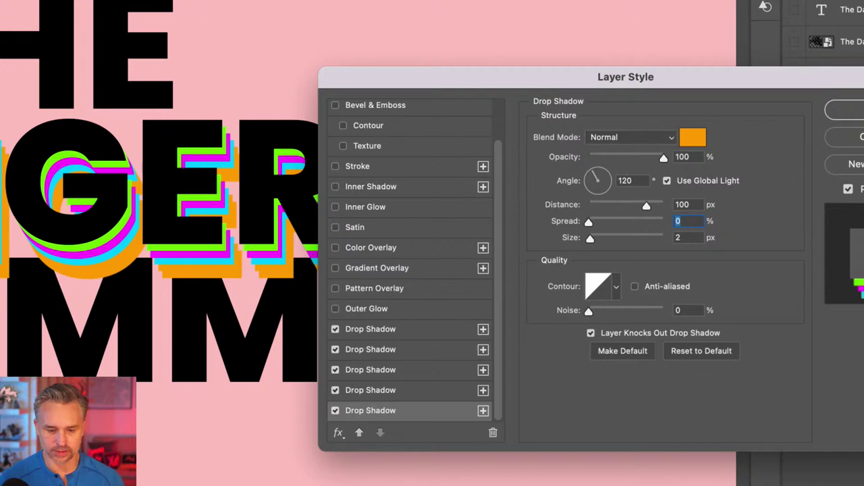
click(692, 137)
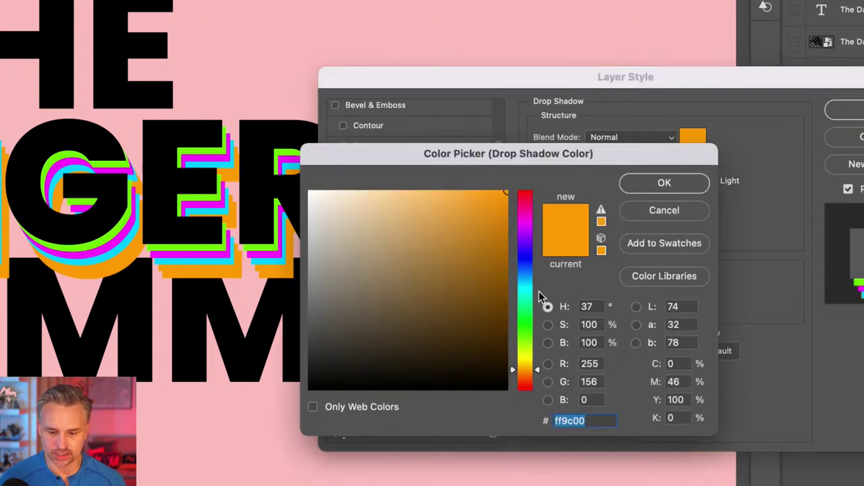
drag(524, 281, 524, 245)
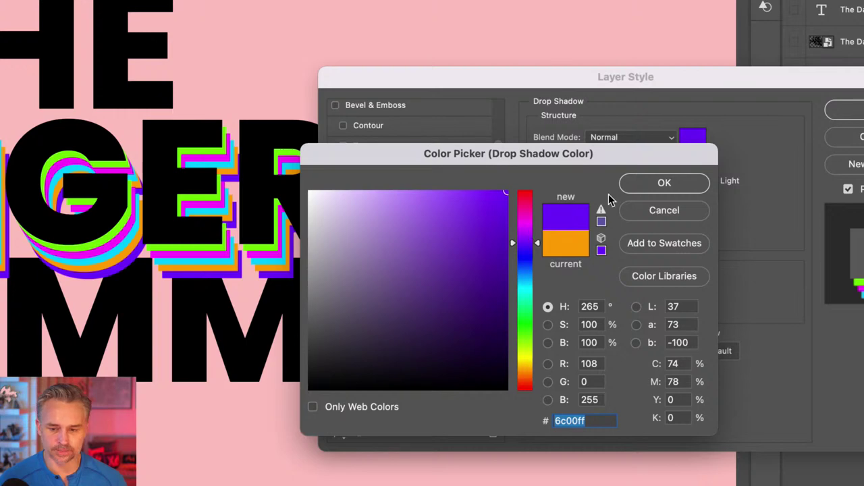
click(635, 183)
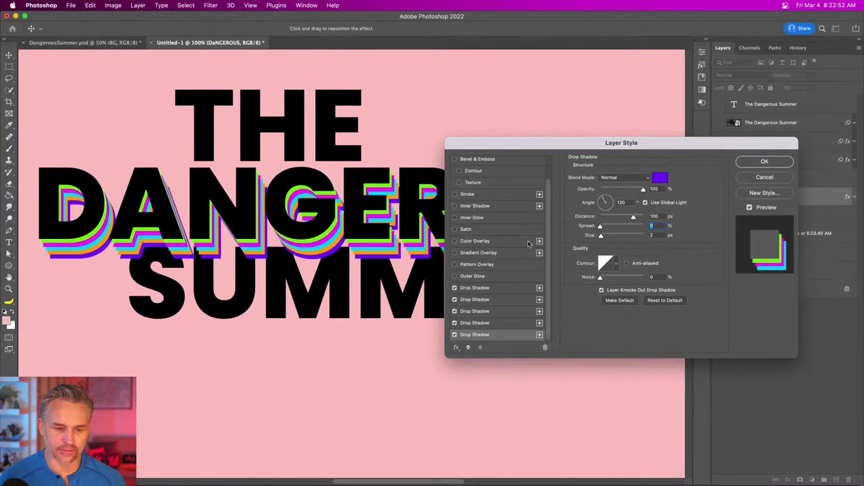
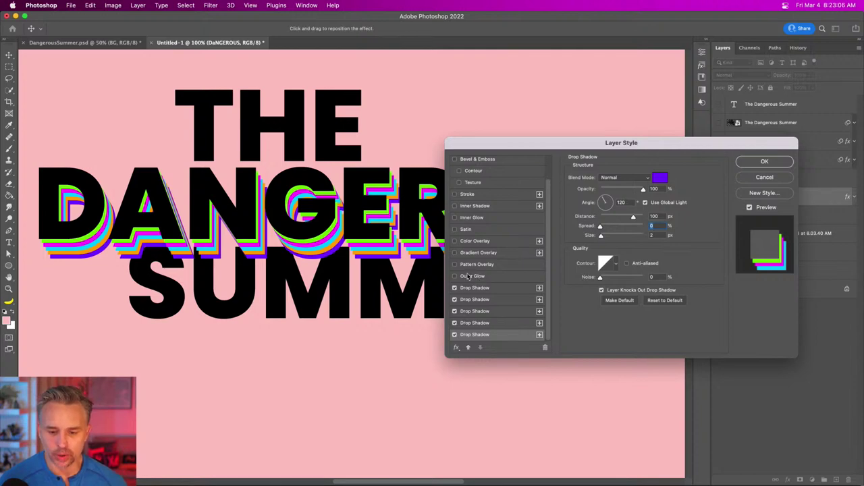
Enable a gradient overlay on the DANGEROUS text with Normal blend mode and Linear style, leaving the colour overlay off.
click(455, 241)
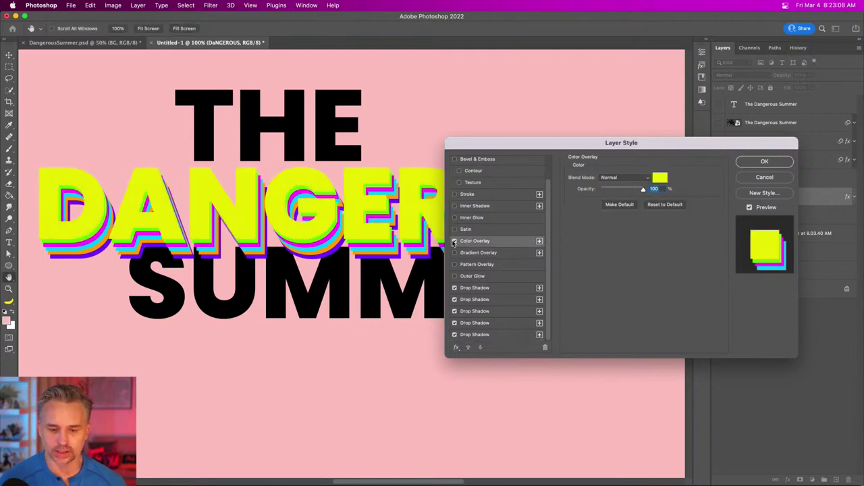
click(455, 242)
click(454, 253)
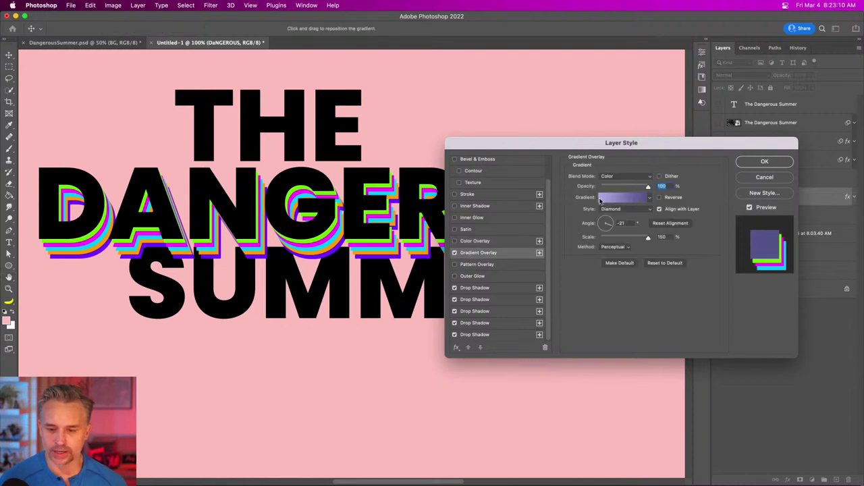
click(624, 177)
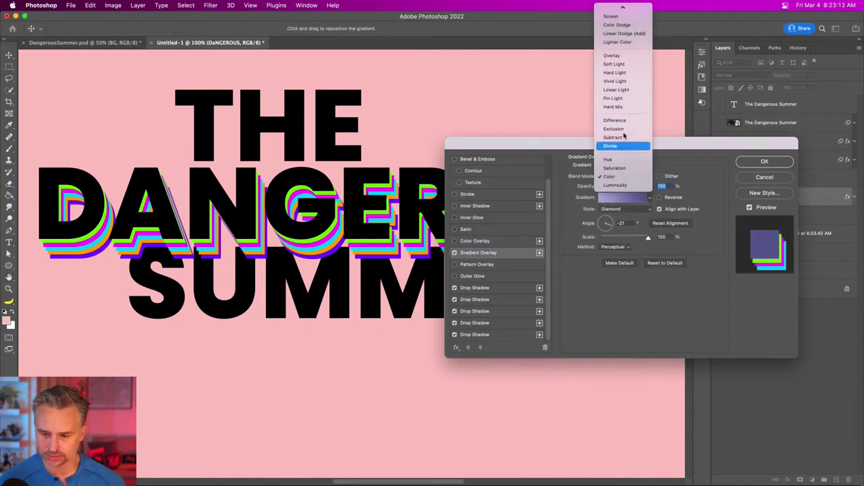
click(620, 10)
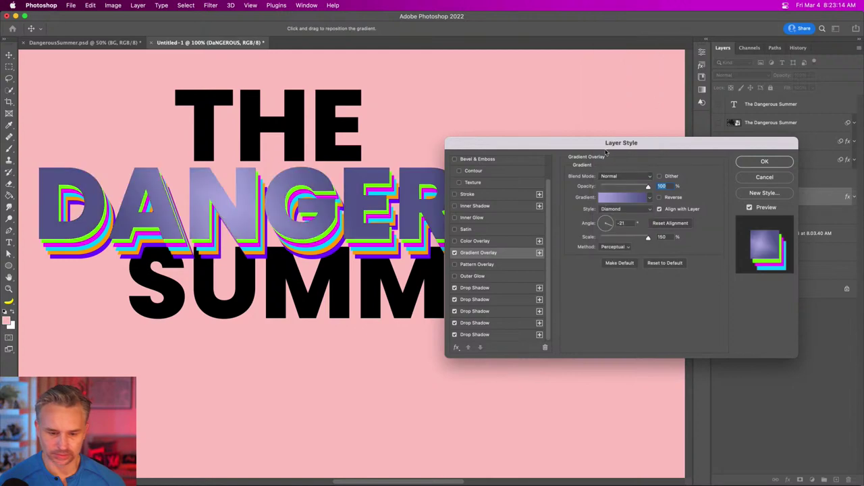
drag(490, 143, 503, 173)
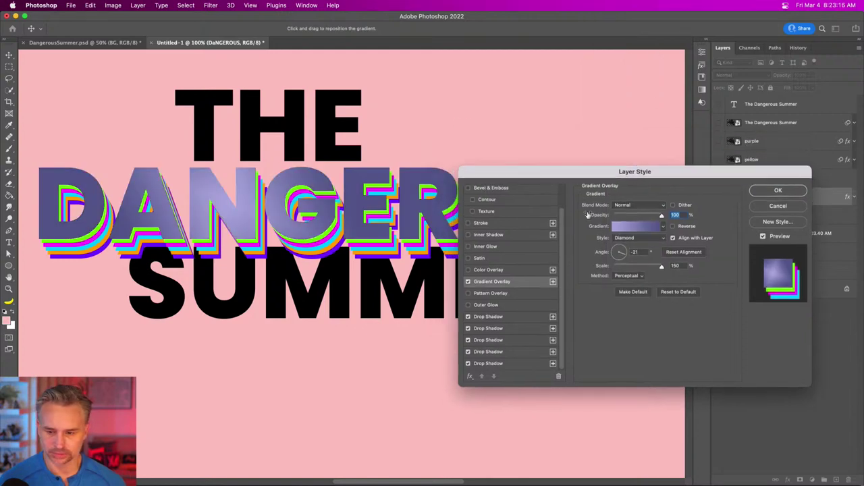
click(633, 240)
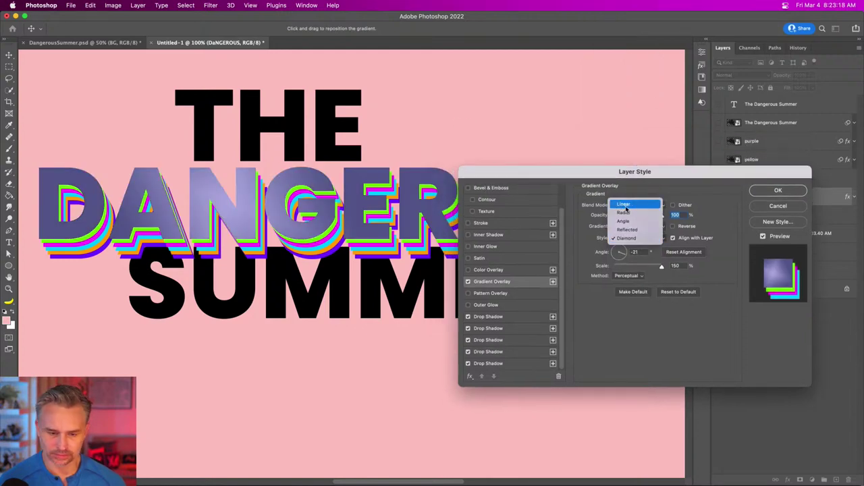
click(624, 205)
drag(604, 181, 584, 175)
Try gradient presets on the overlay, choose Green_12, and apply the layer style.
click(616, 223)
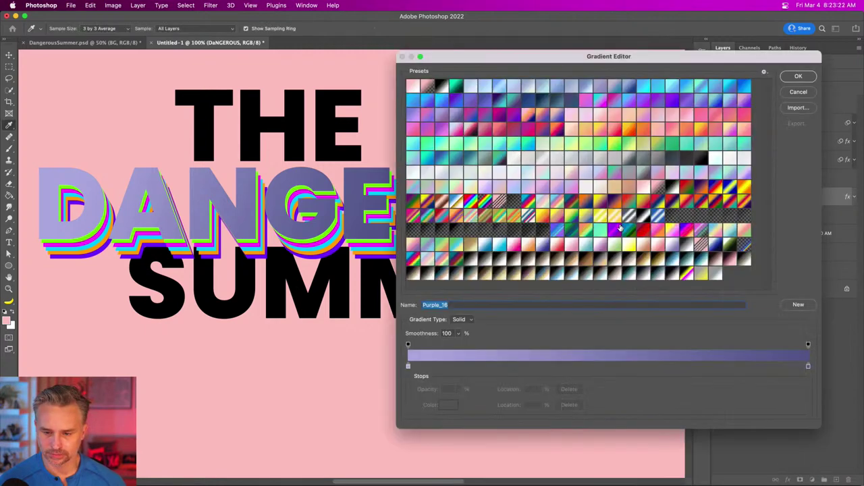
click(454, 127)
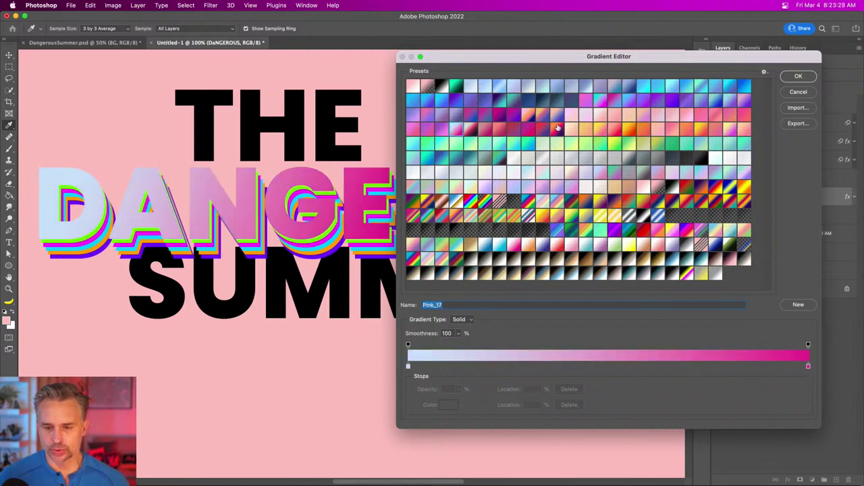
click(570, 143)
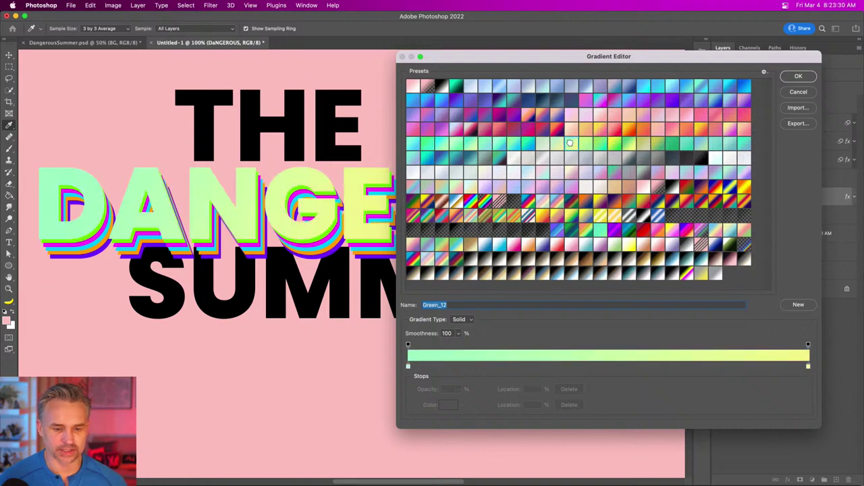
mouse_move(482, 61)
mouse_down()
mouse_move(449, 453)
mouse_move(476, 62)
mouse_up()
click(790, 78)
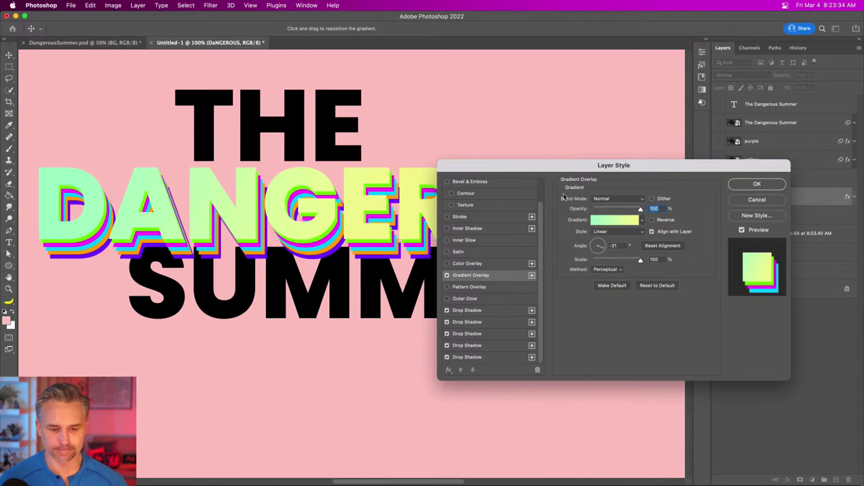
click(777, 187)
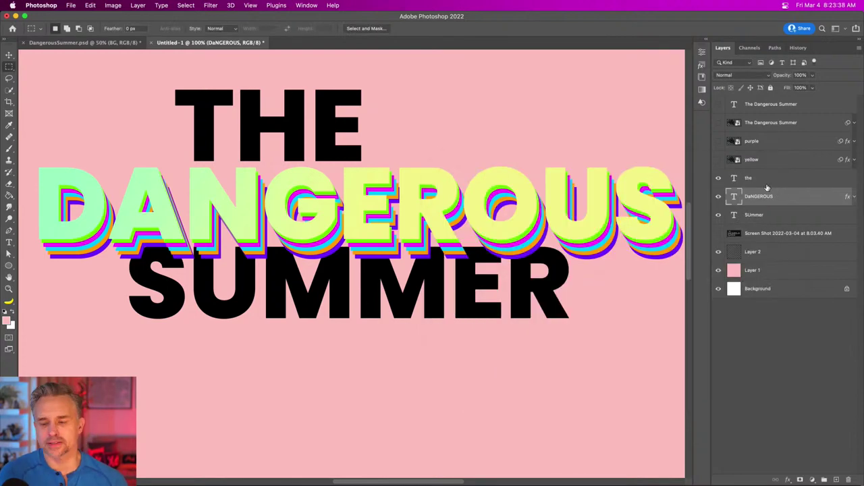
Reopen the DANGEROUS layer's effects, change the gradient overlay to the Pink_13 preset, and apply the layer style.
double_click(847, 198)
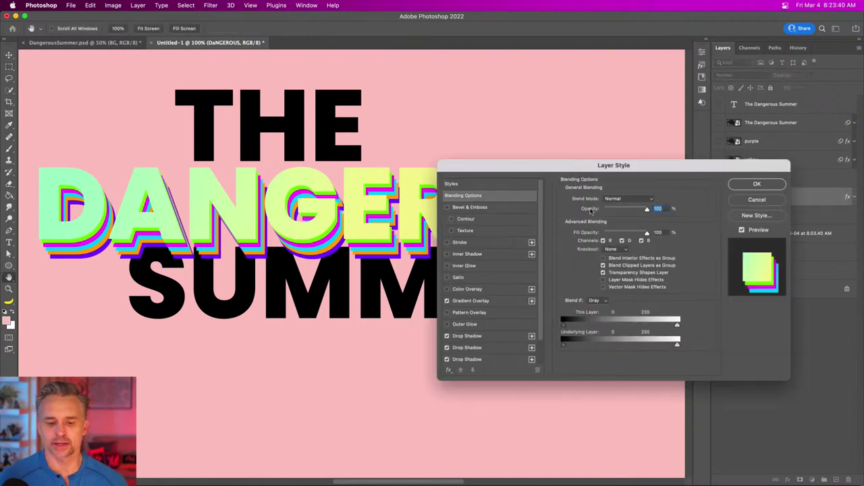
click(471, 301)
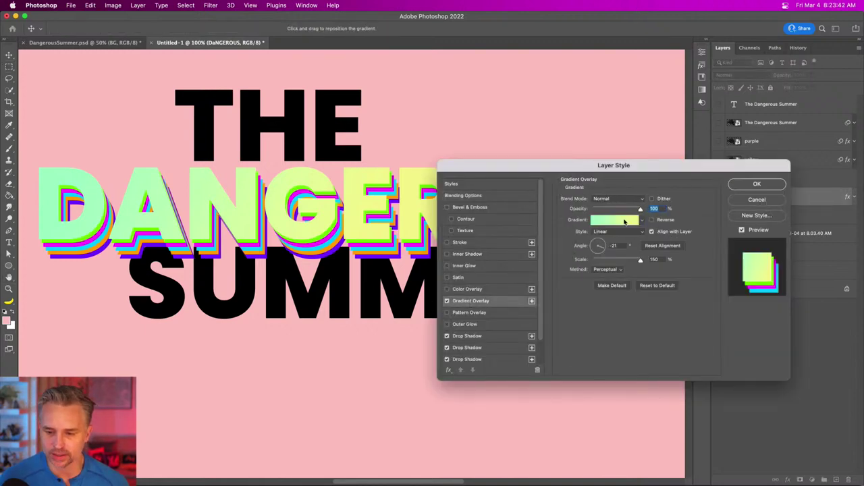
click(625, 221)
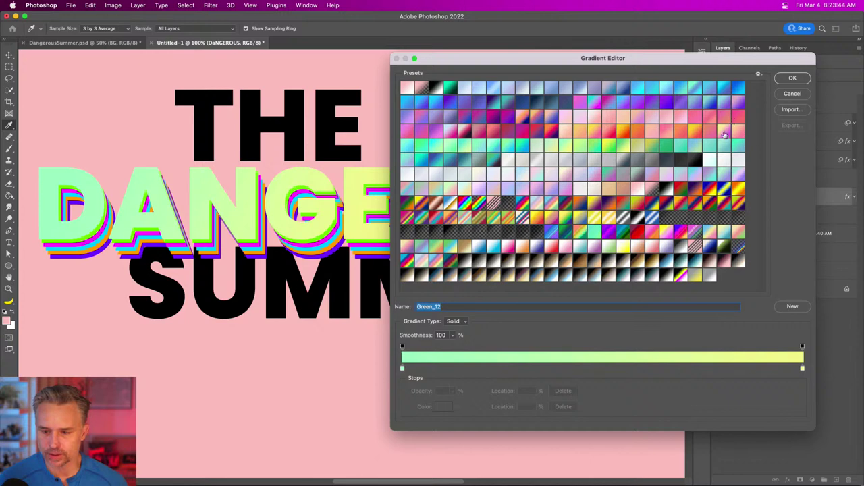
click(725, 133)
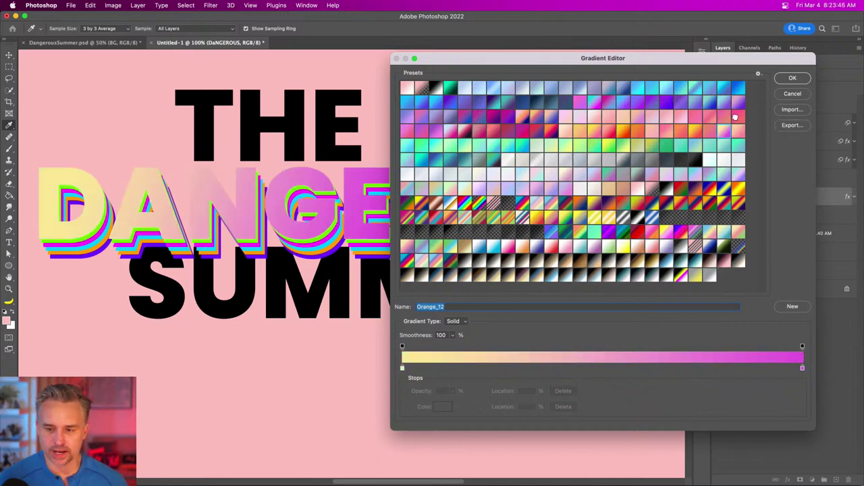
click(738, 120)
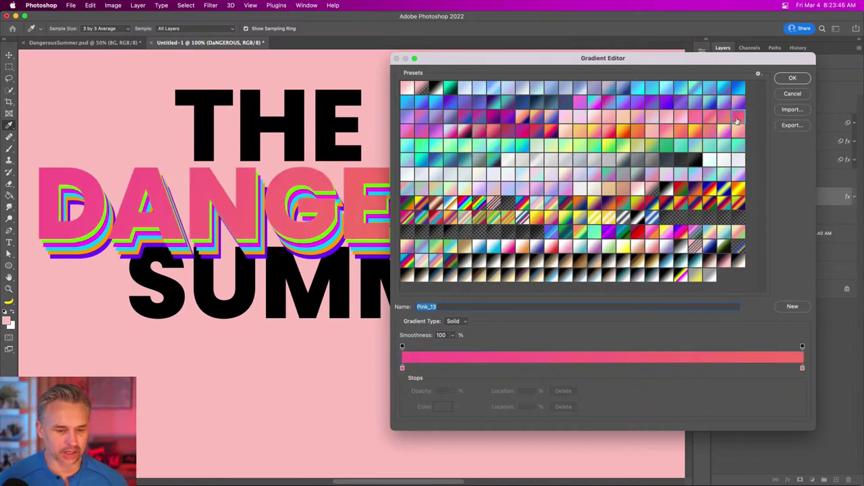
click(793, 78)
click(755, 185)
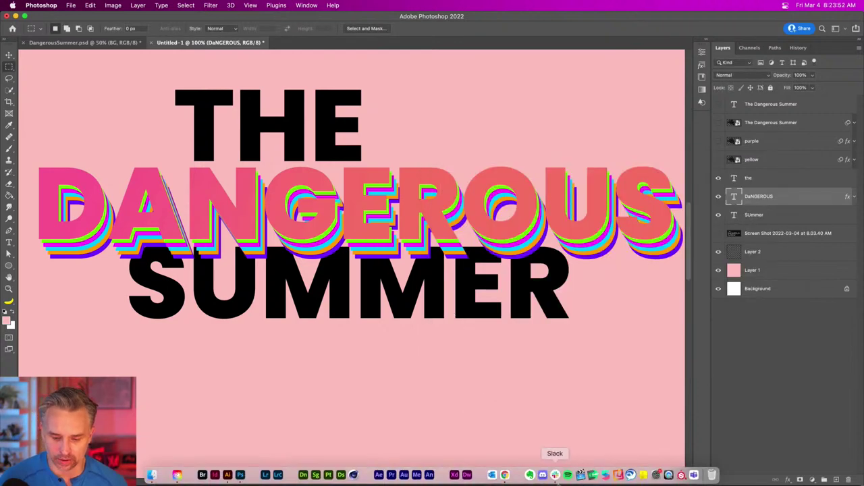
Switch to Chrome and examine the merchandise designs on The Dangerous Summer site, then return to Photoshop.
click(505, 474)
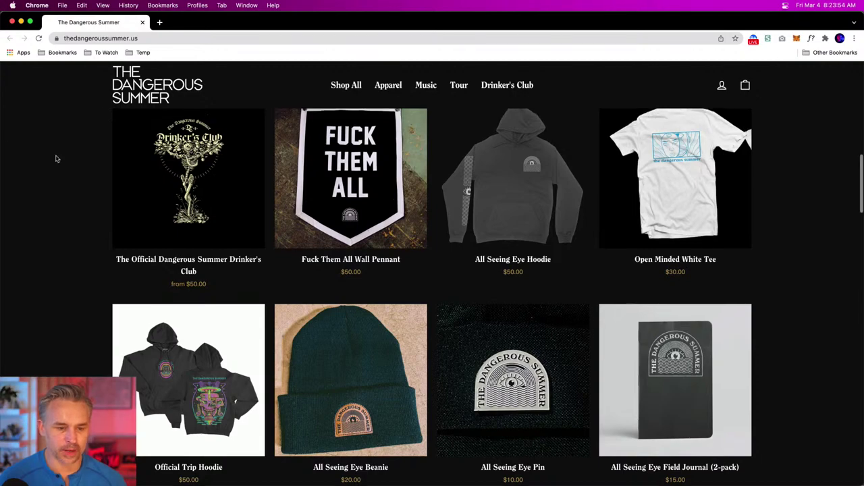
scroll(56, 158, up, 2)
scroll(79, 204, down, 2)
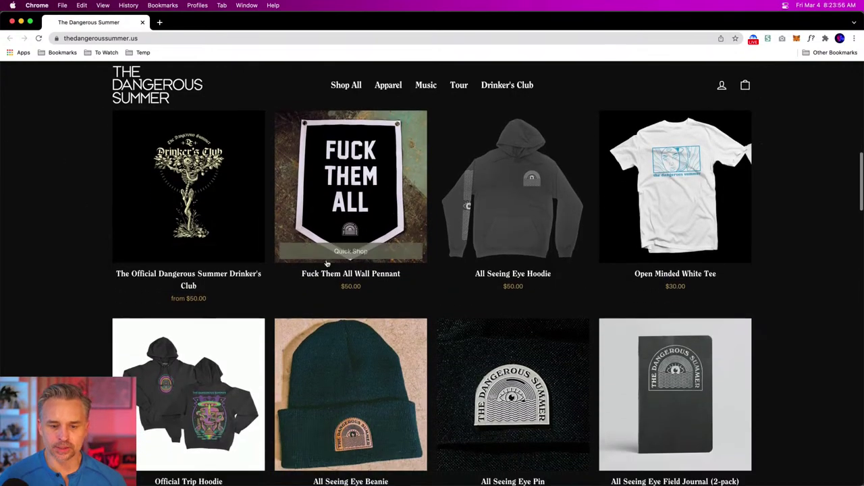
mouse_move(338, 196)
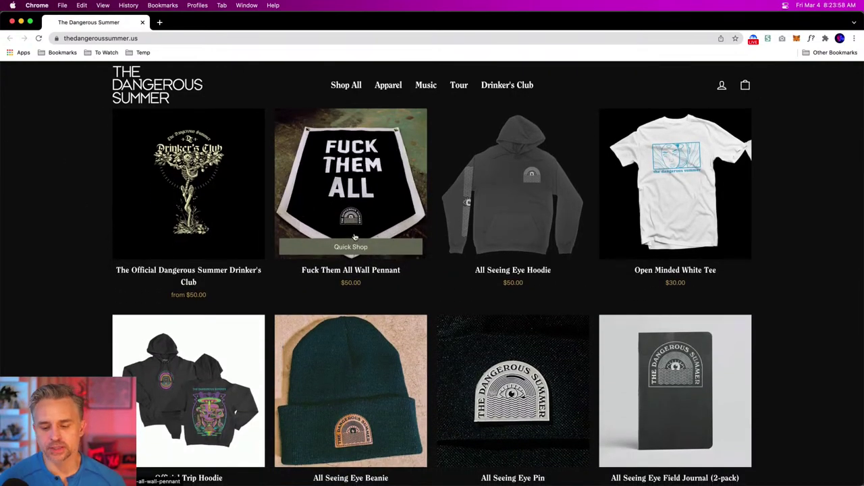
scroll(354, 236, down, 2)
mouse_move(200, 324)
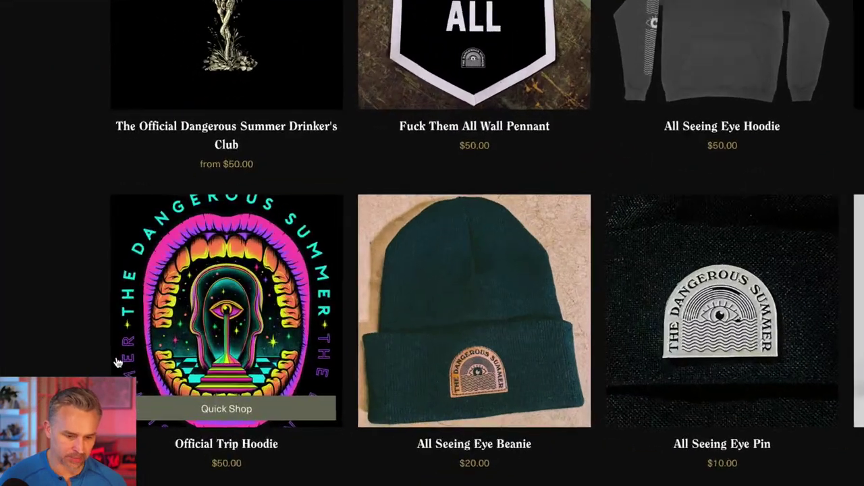
scroll(68, 115, up, 5)
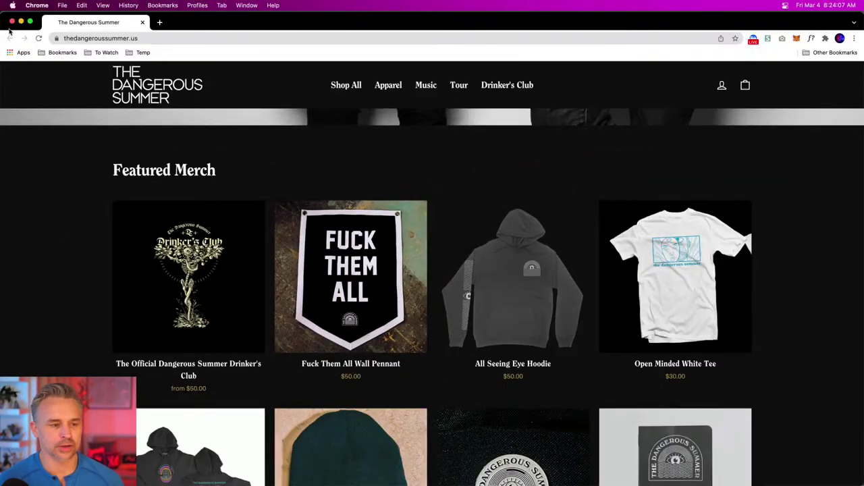
key(super+Tab)
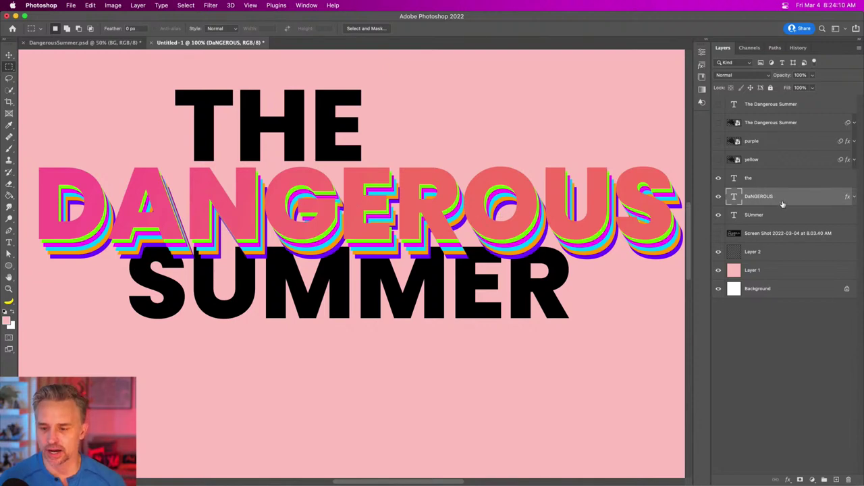
Copy the DaNGEROUS layer's drop shadows and gradient overlay onto the SUmmer and the text layers, keeping them on all three.
click(855, 197)
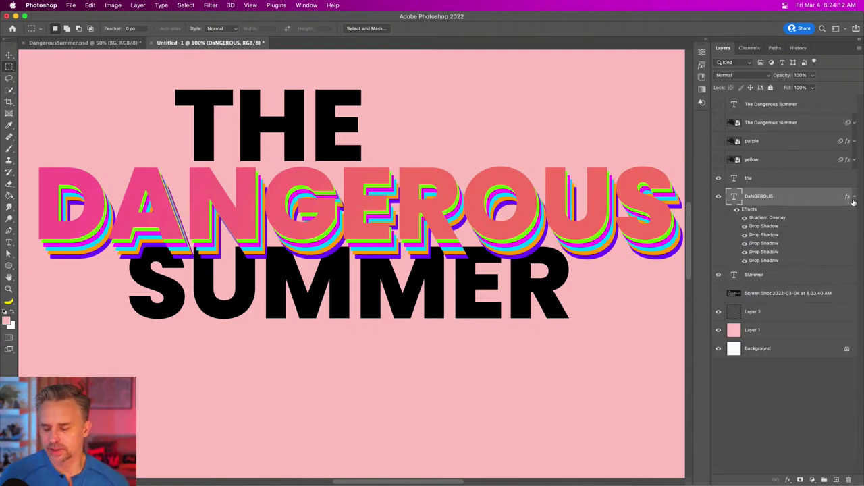
click(854, 198)
click(707, 42)
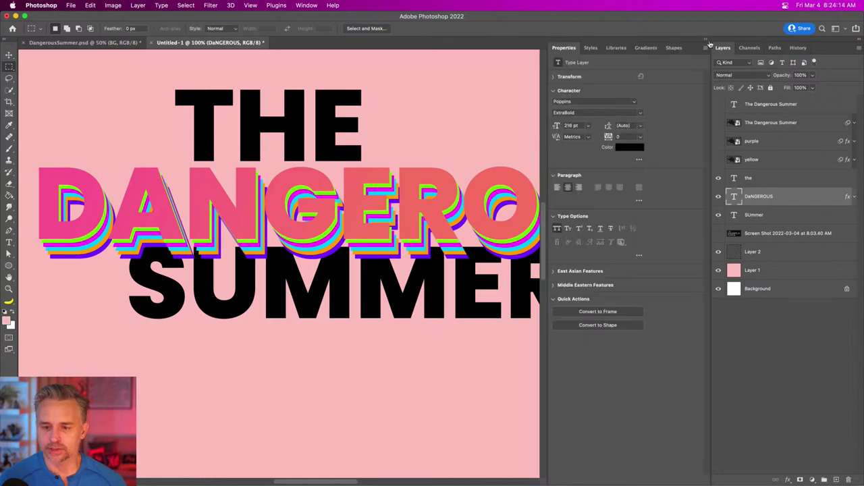
click(587, 48)
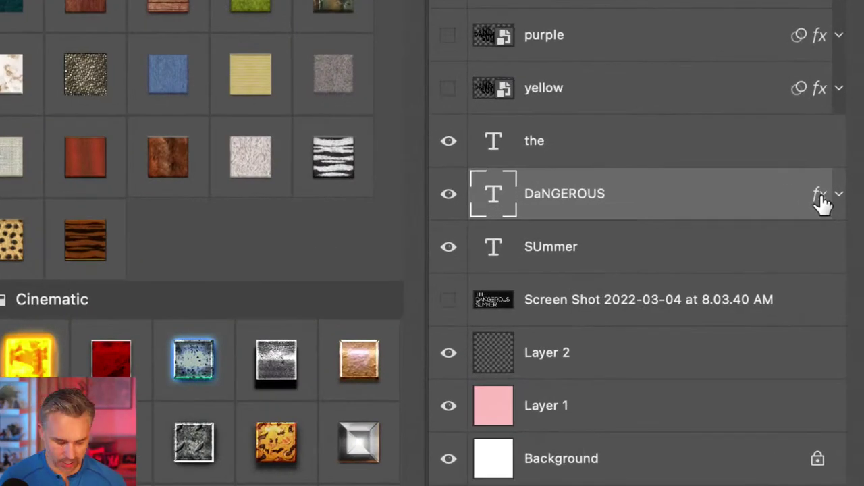
drag(820, 195, 810, 253)
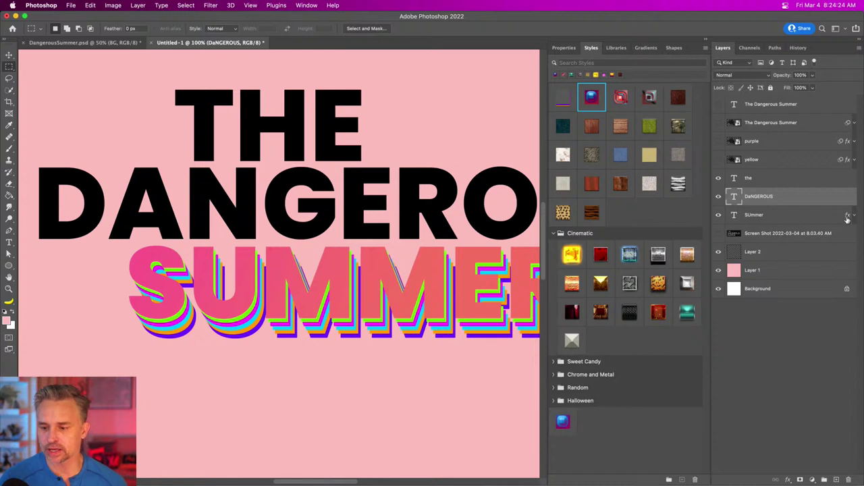
click(847, 219)
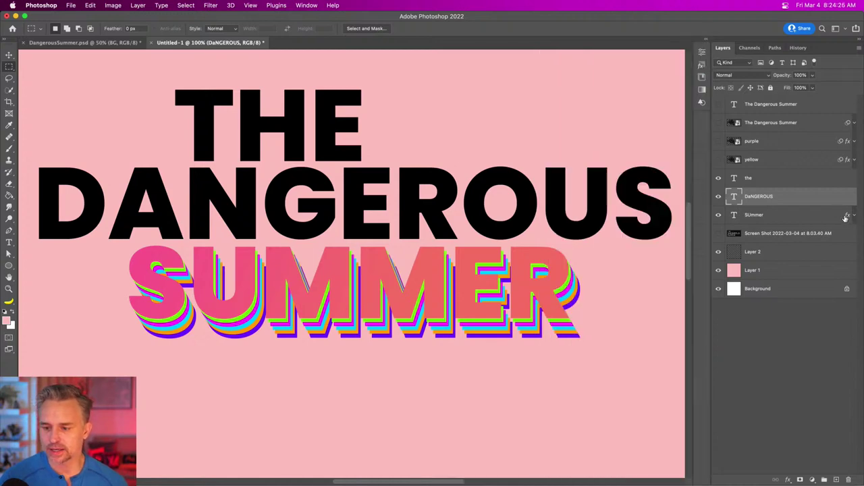
mouse_move(847, 217)
mouse_down()
mouse_move(844, 180)
mouse_move(845, 199)
mouse_up()
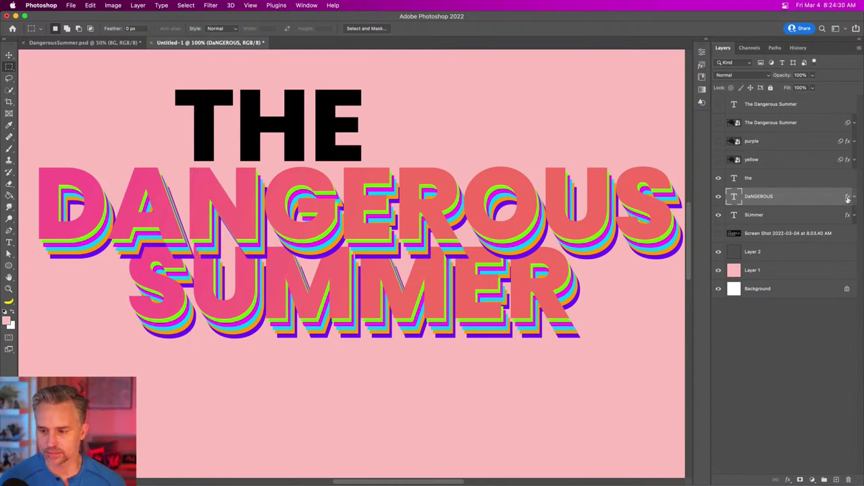
drag(847, 199, 848, 184)
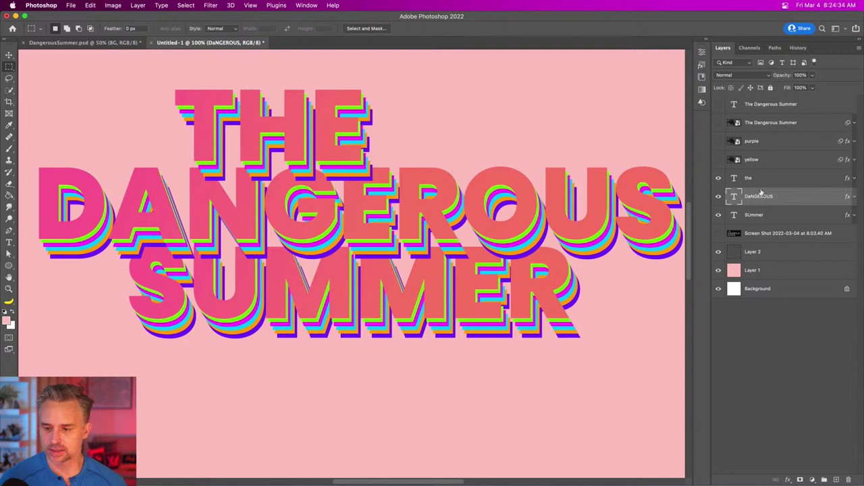
Reorder the text layers so SUmmer is above DaNGEROUS and the lies below it.
drag(753, 184, 758, 223)
drag(755, 188, 769, 227)
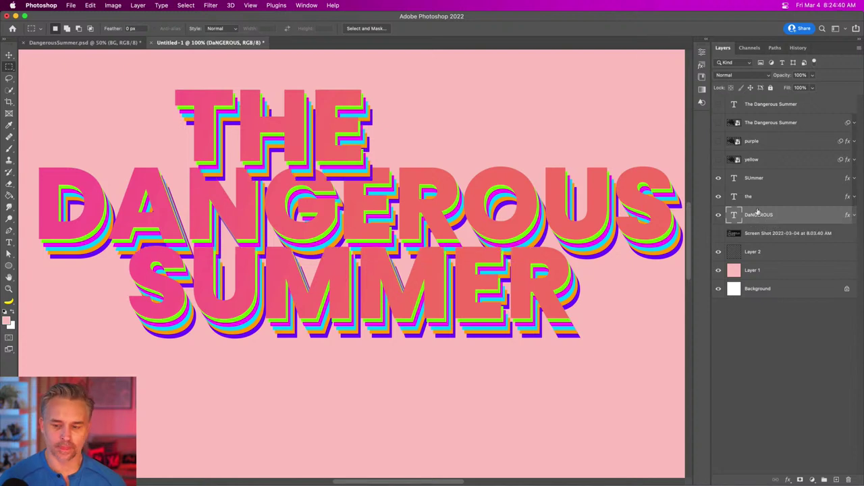
click(746, 202)
drag(764, 199, 771, 221)
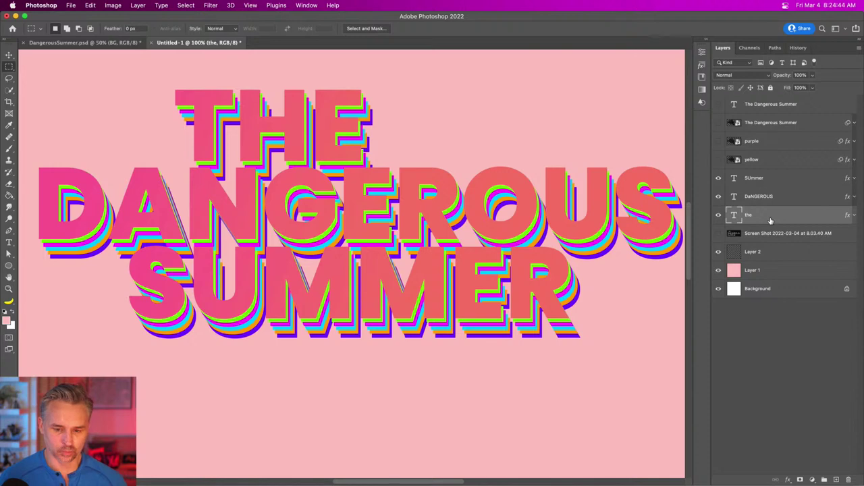
Move THE left and slightly down, and SUMMER right and slightly up, so both overlap DANGEROUS more tightly.
key(super+minus)
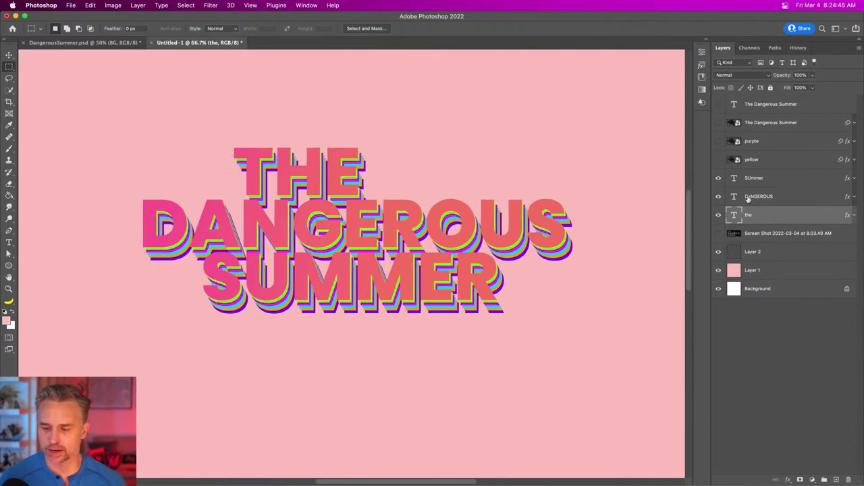
click(748, 200)
click(749, 216)
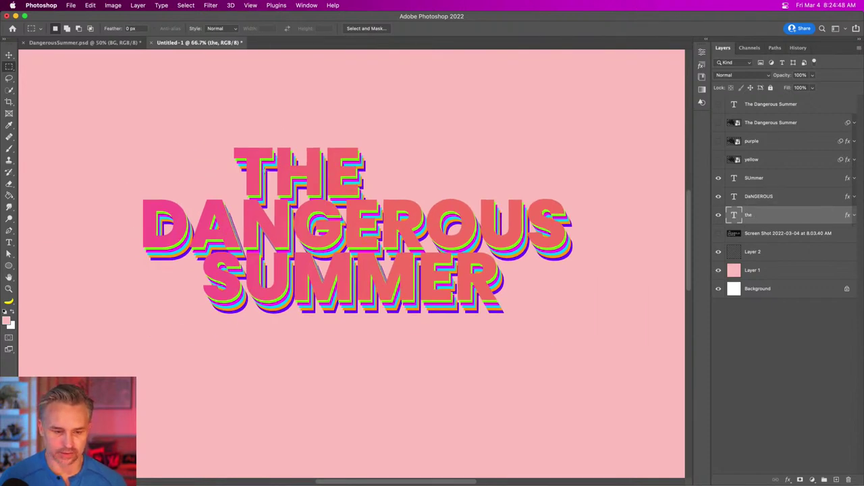
click(9, 55)
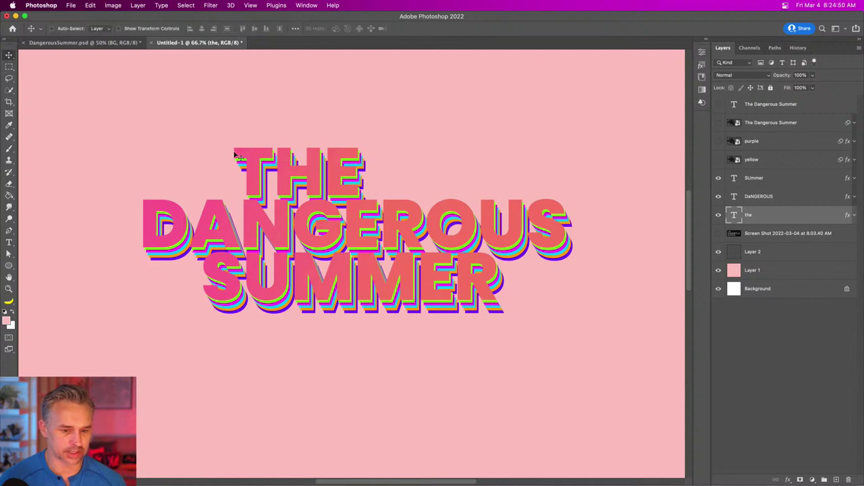
drag(230, 154, 201, 164)
drag(393, 278, 410, 275)
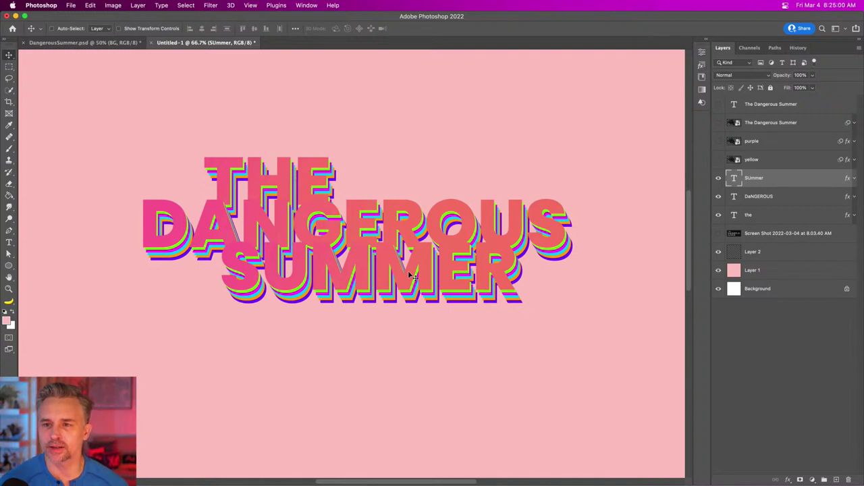
key(super+1)
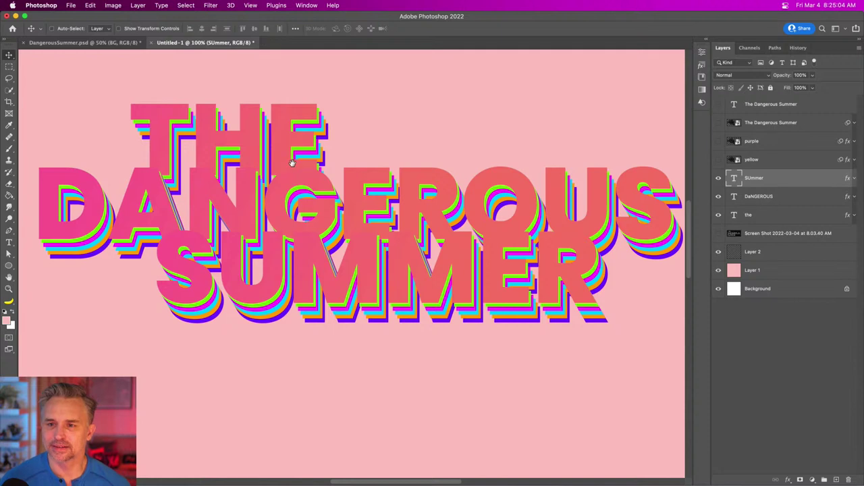
scroll(294, 176, up, 2)
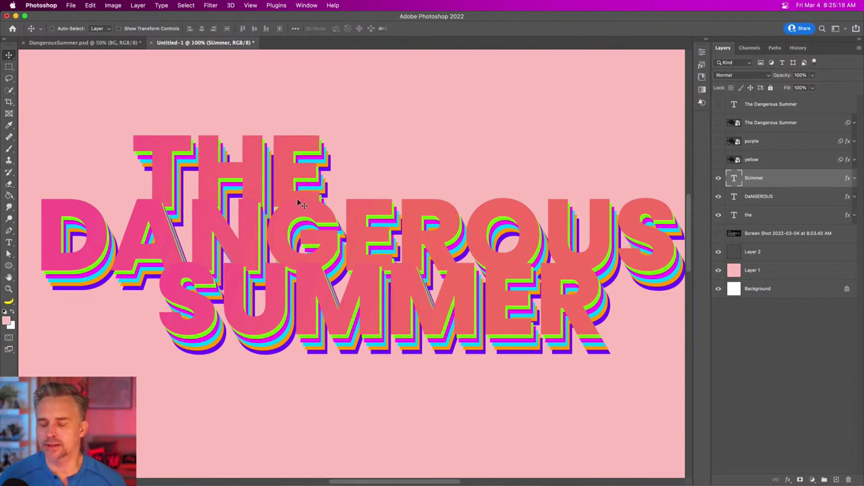
Switch to Chrome, examine the header and photo on The Dangerous Summer home page, and return to Photoshop.
mouse_move(402, 481)
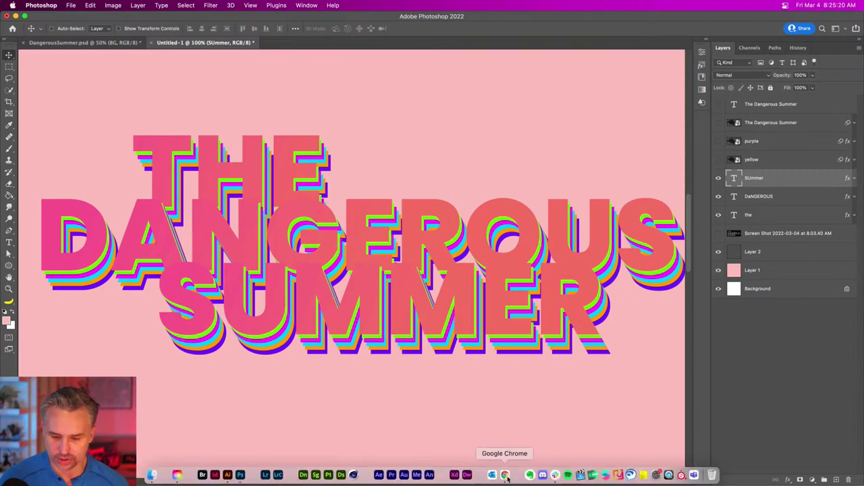
click(505, 475)
scroll(332, 266, up, 10)
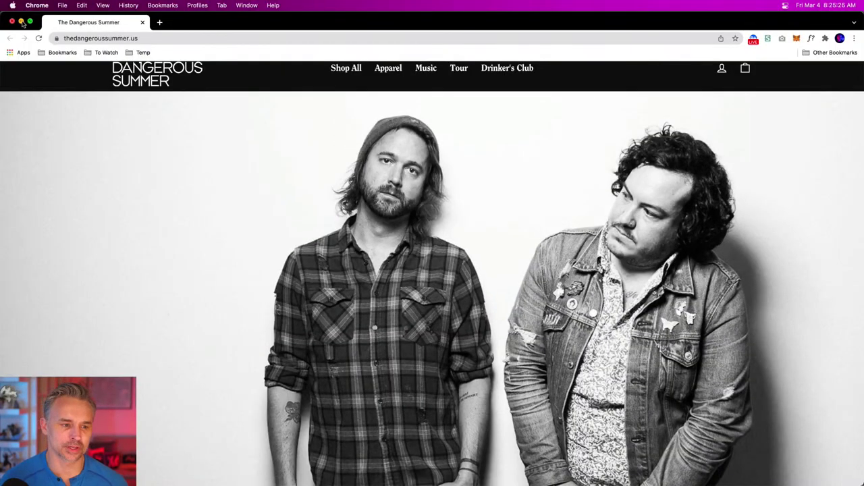
click(21, 21)
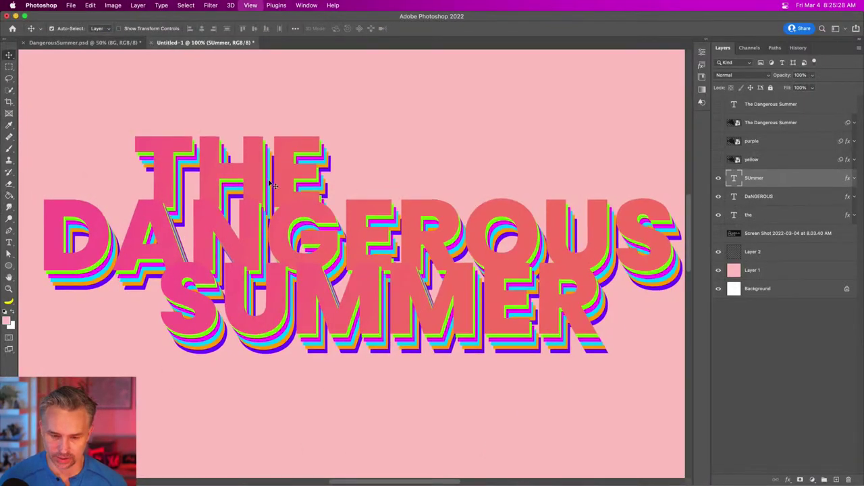
Select the SUmmer, DaNGEROUS and the layers together and rotate them about 17° counterclockwise.
key(super+minus)
key(super+minus)
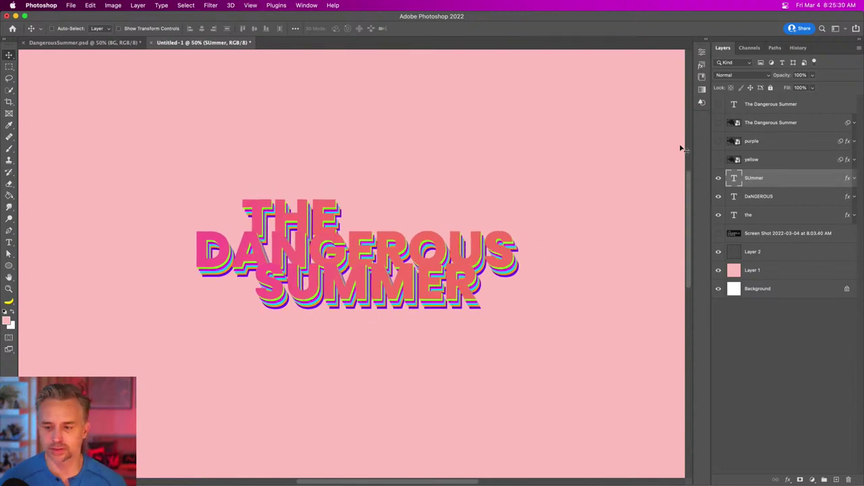
shift+click(763, 216)
key(super+t)
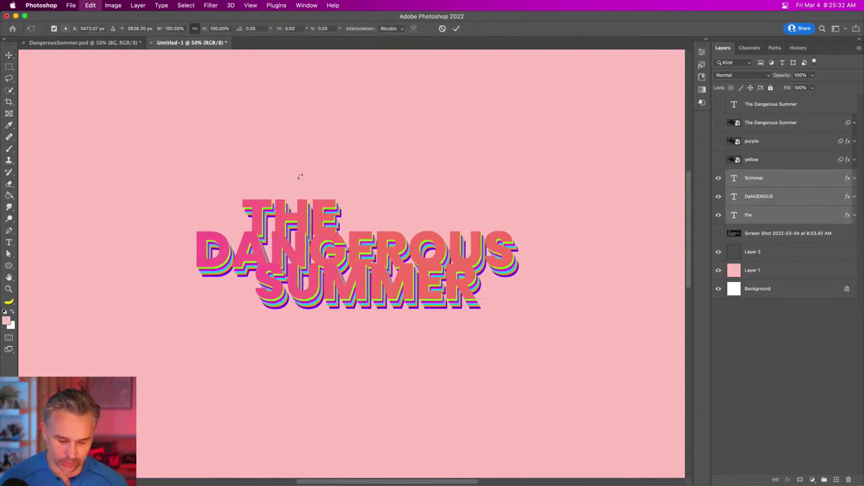
drag(154, 183, 164, 236)
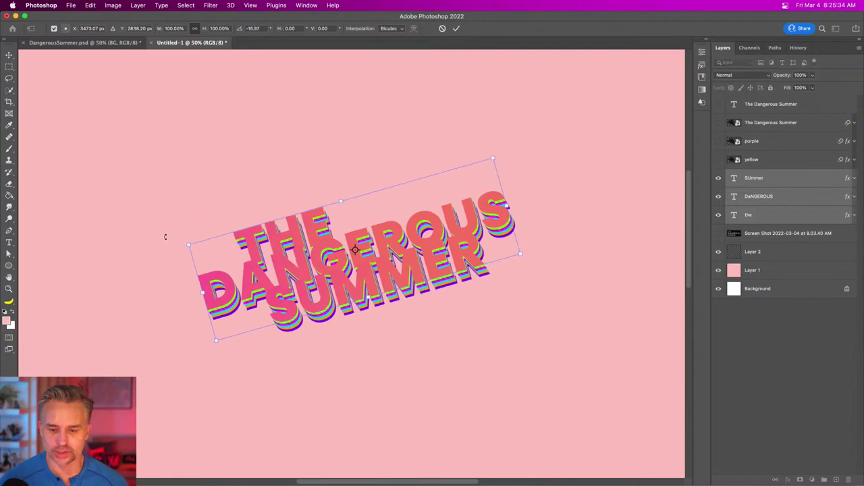
key(Return)
Rotate the three selected text layers about 7.6° clockwise to soften their tilt.
key(super+t)
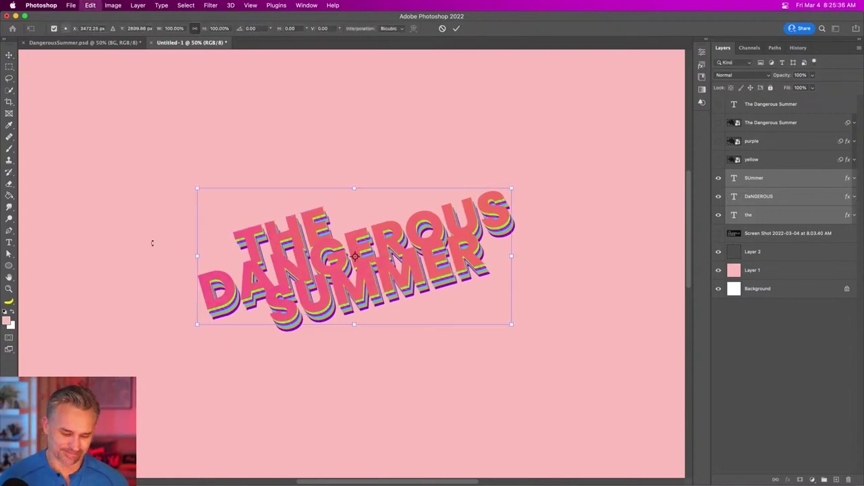
drag(172, 189, 192, 160)
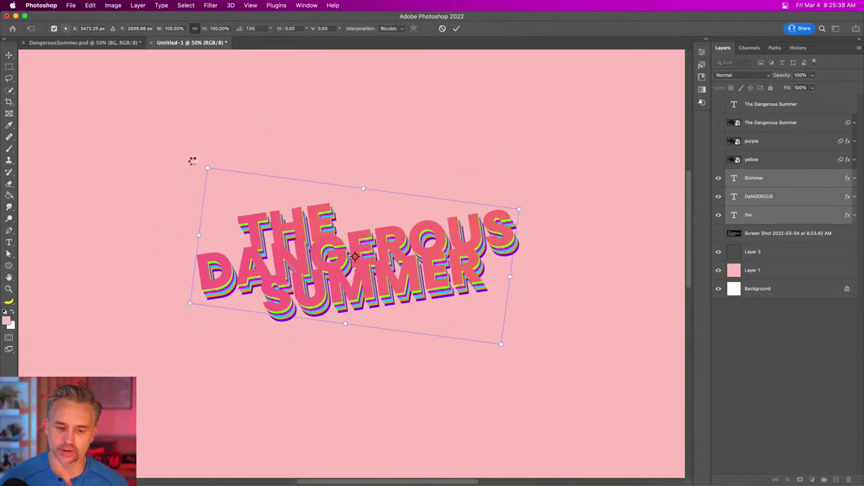
key(Return)
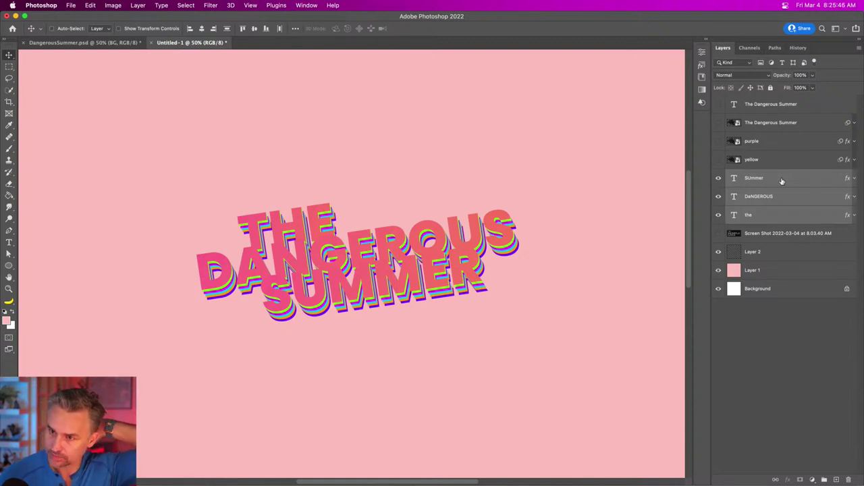
key(super+t)
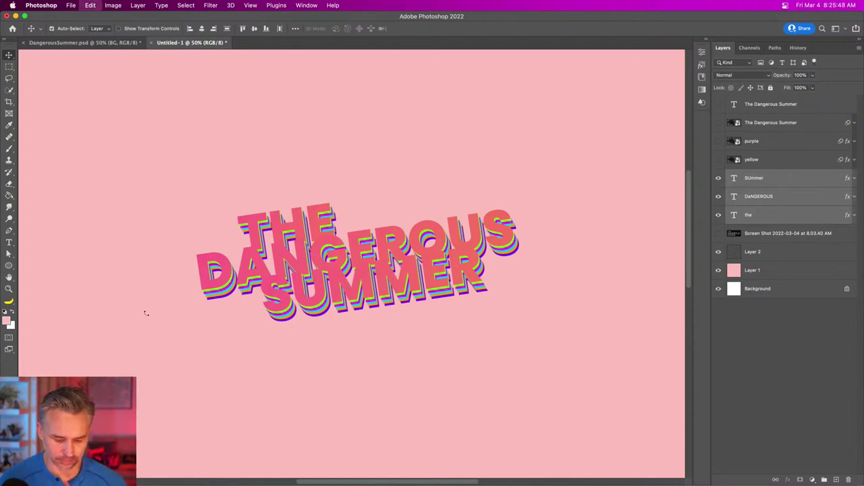
key(Return)
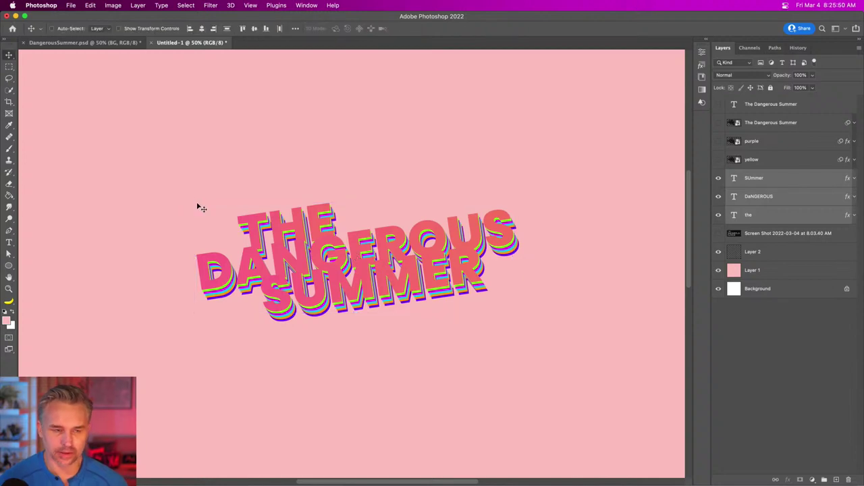
Save the DaNGEROUS layer's effects as a new layer style named The Dangerous Style.
key(super+1)
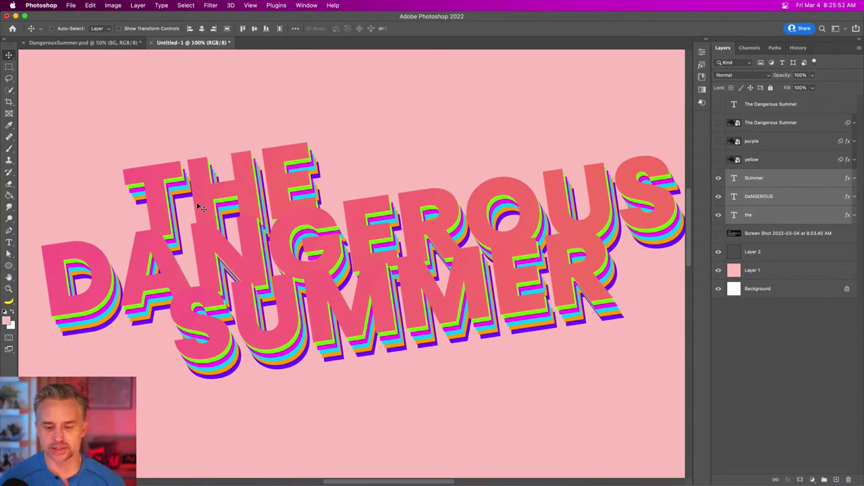
click(707, 41)
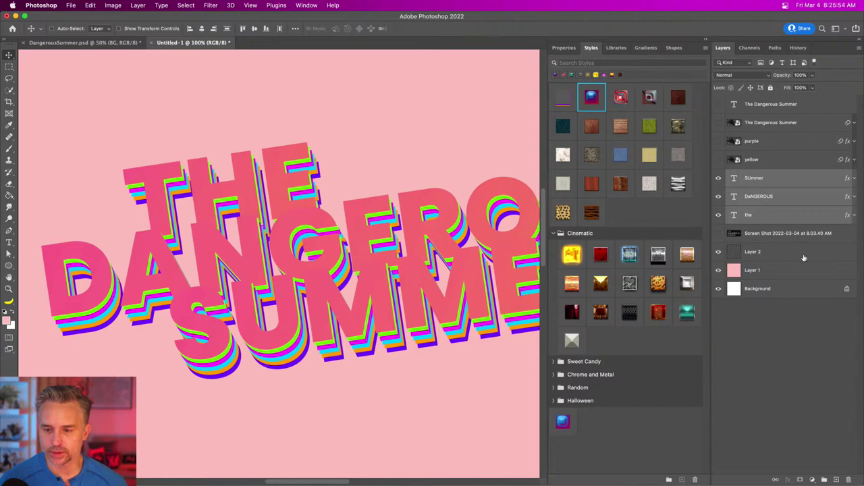
click(752, 182)
click(756, 198)
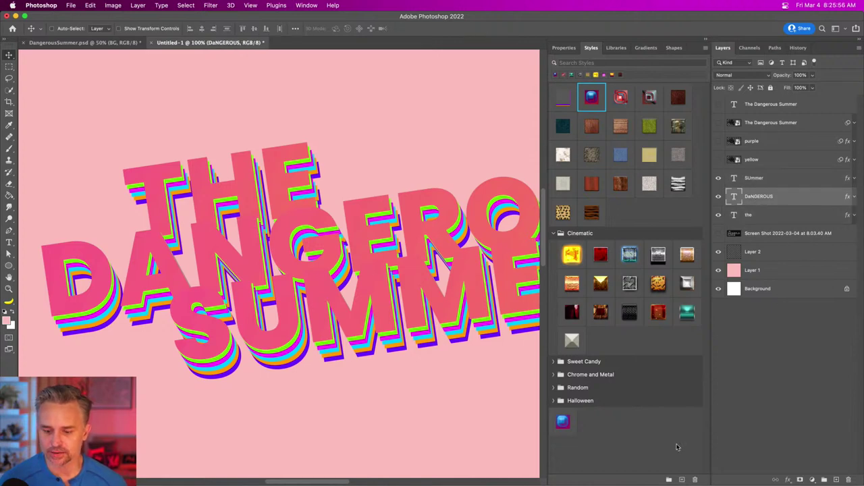
click(682, 480)
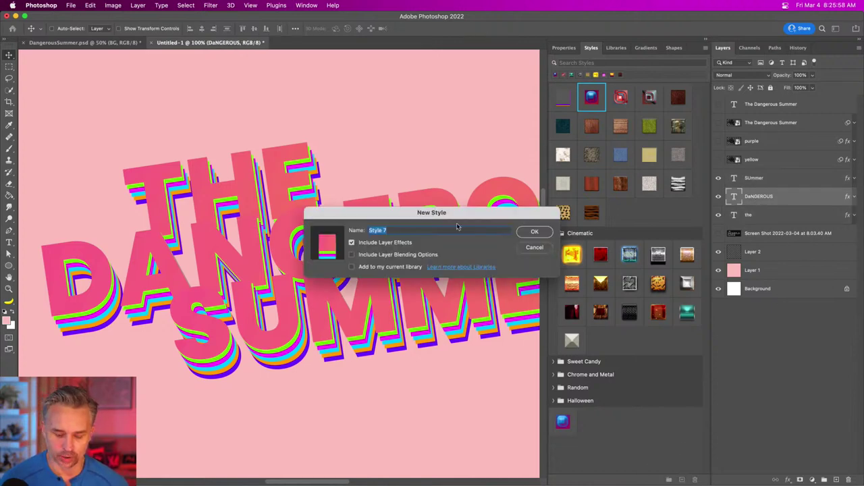
text(Dangerous)
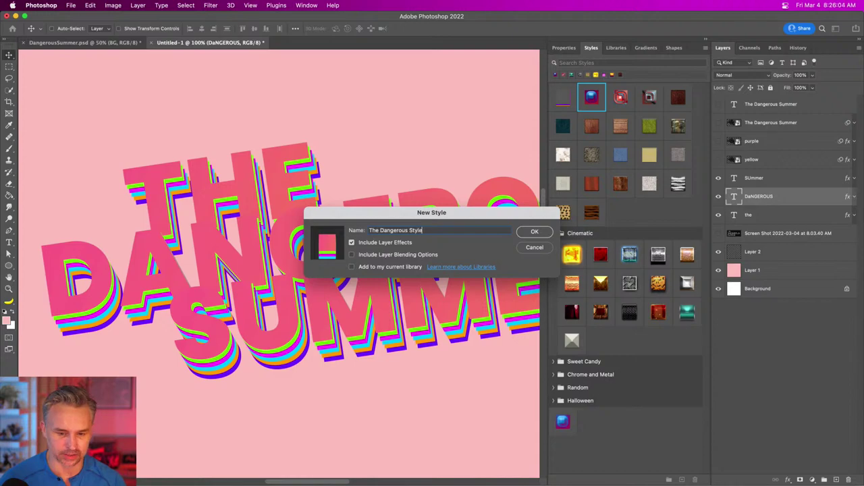
click(527, 232)
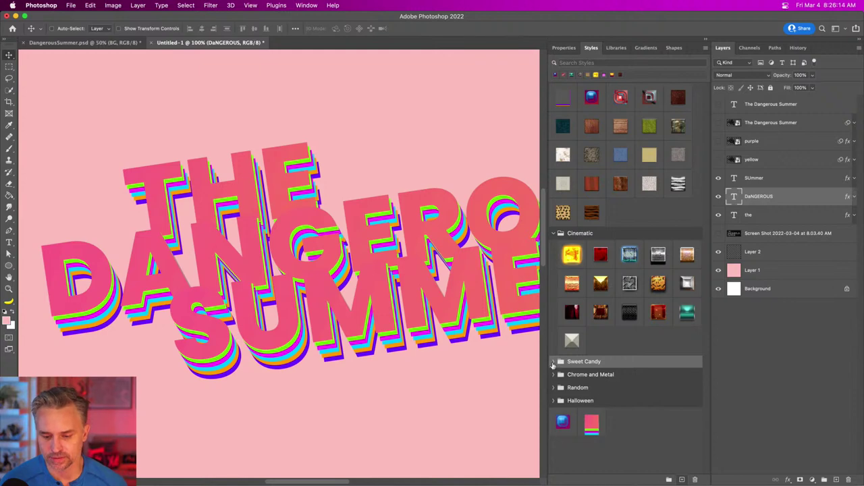
Collapse the Cinematic folder in the layer style list.
click(553, 362)
click(554, 364)
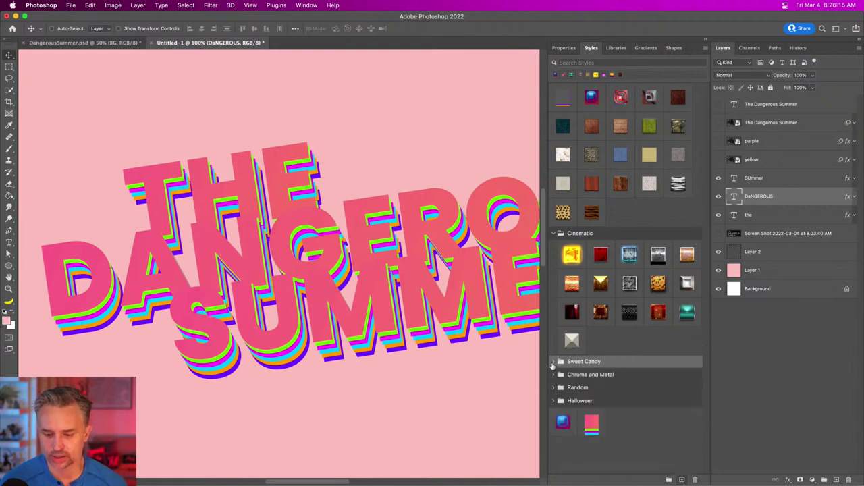
click(553, 234)
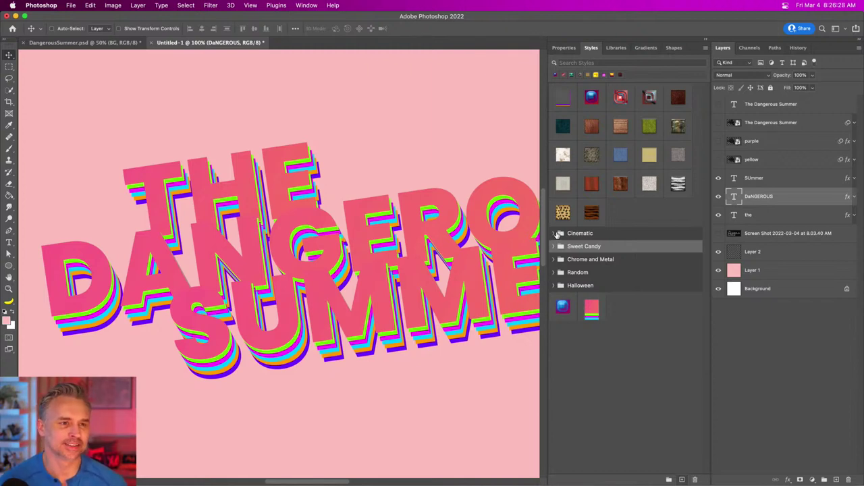
Group the SUmmer, DaNGEROUS and the text layers and name the group Design 2.
click(760, 178)
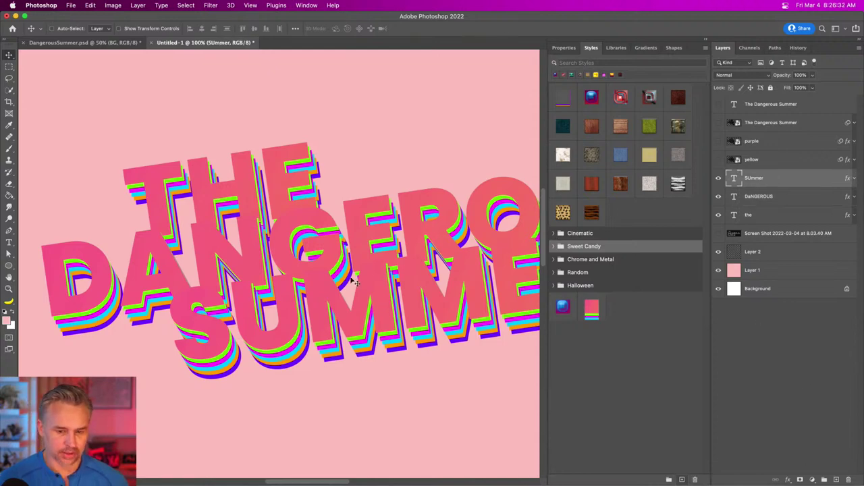
scroll(304, 274, right, 3)
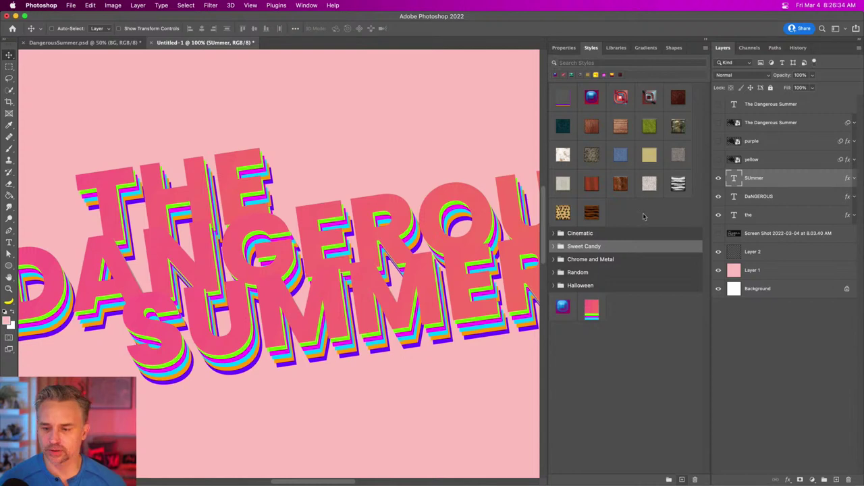
drag(718, 178, 719, 235)
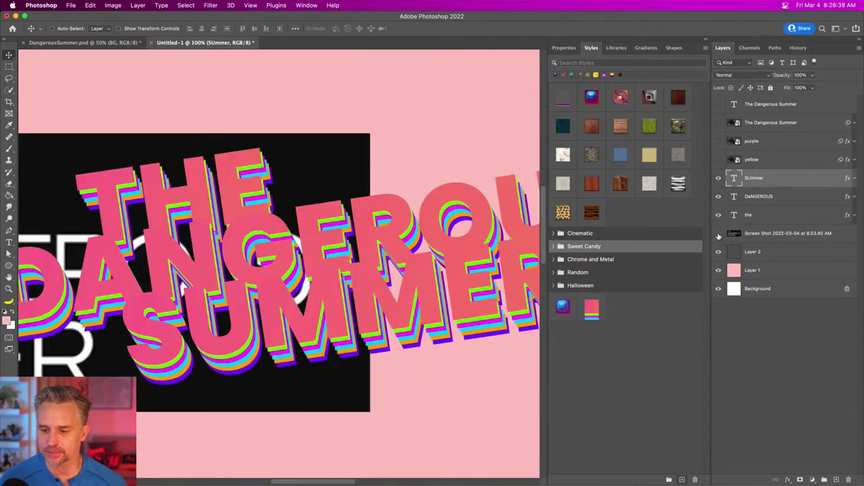
click(718, 233)
shift+click(757, 217)
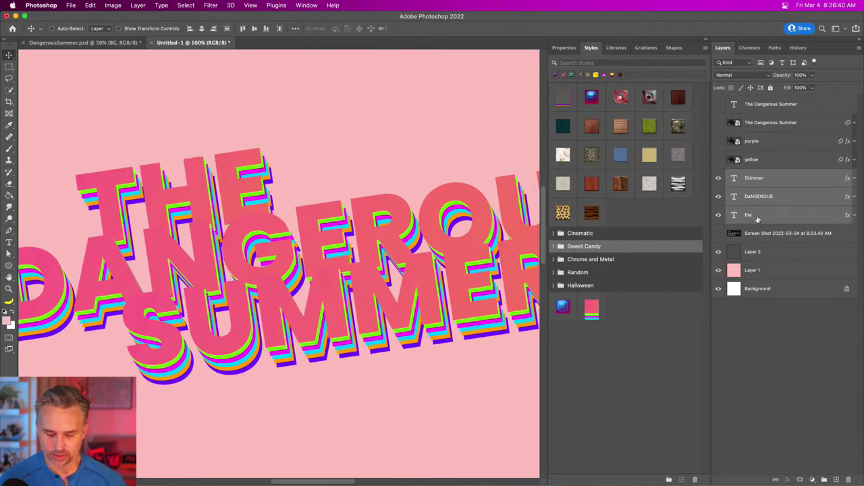
key(super+g)
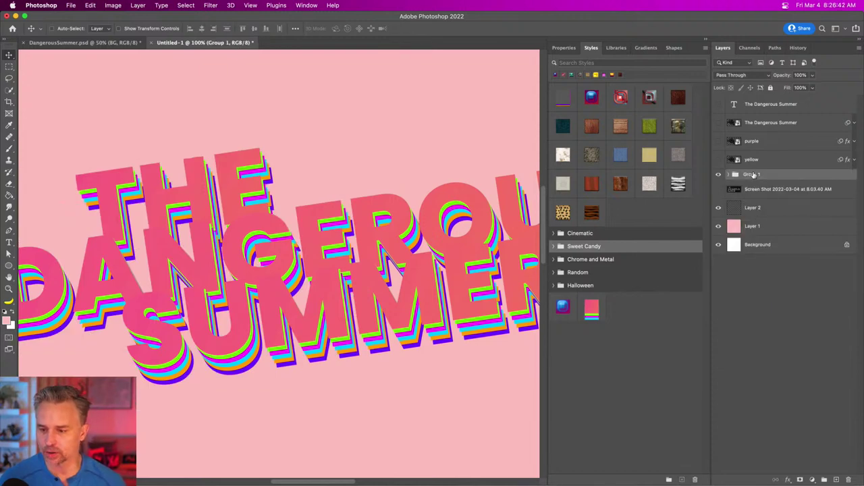
double_click(753, 173)
text(D)
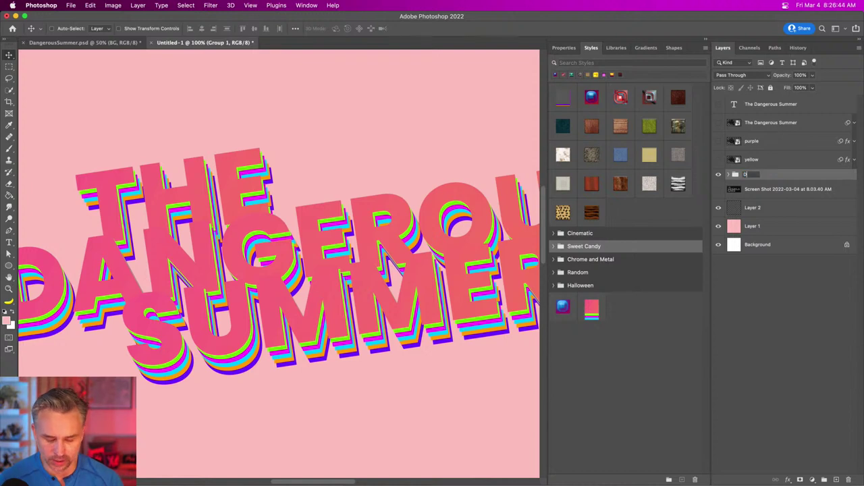
text(esign 2)
key(Return)
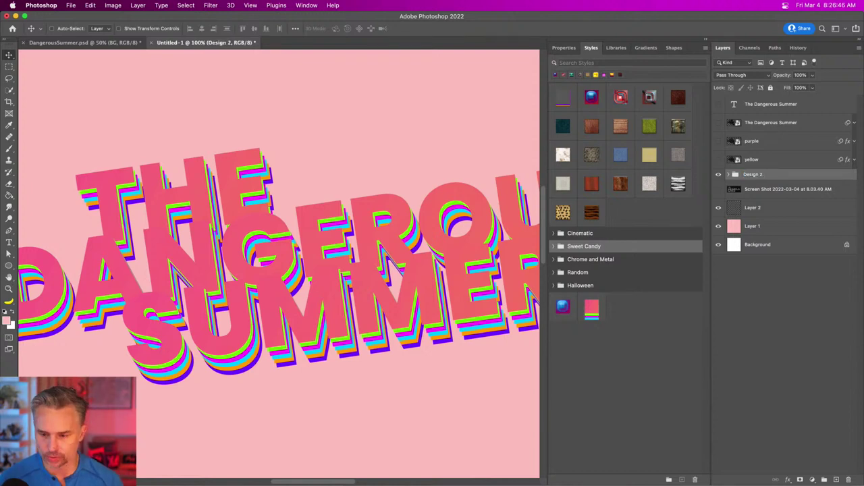
Show the yellow, purple and The Dangerous Summer smart object layers in place of Design 2, and group them as Design 1.
click(719, 174)
click(719, 160)
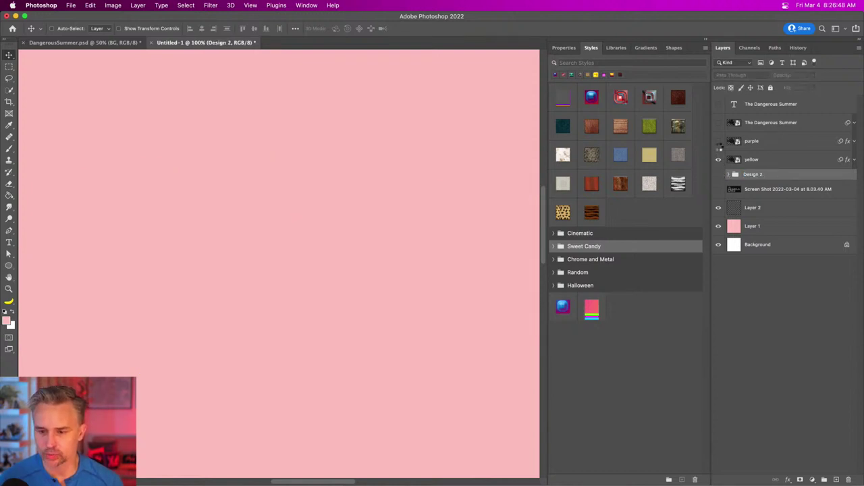
click(768, 124)
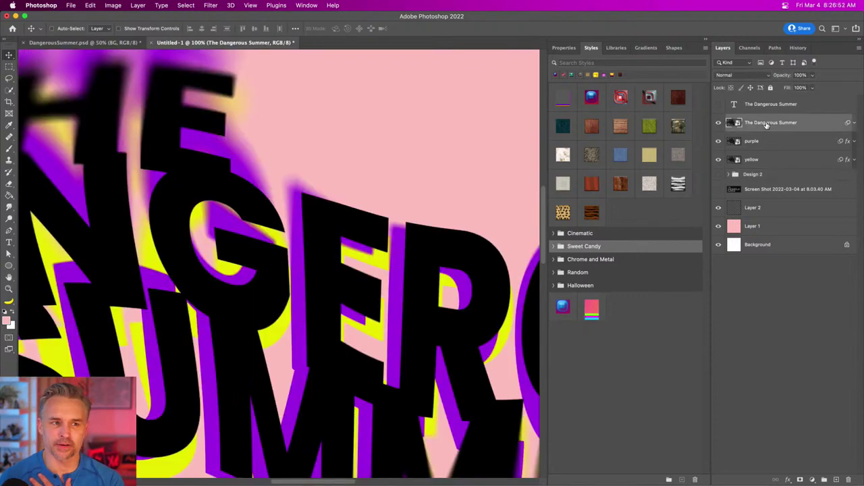
shift+click(766, 160)
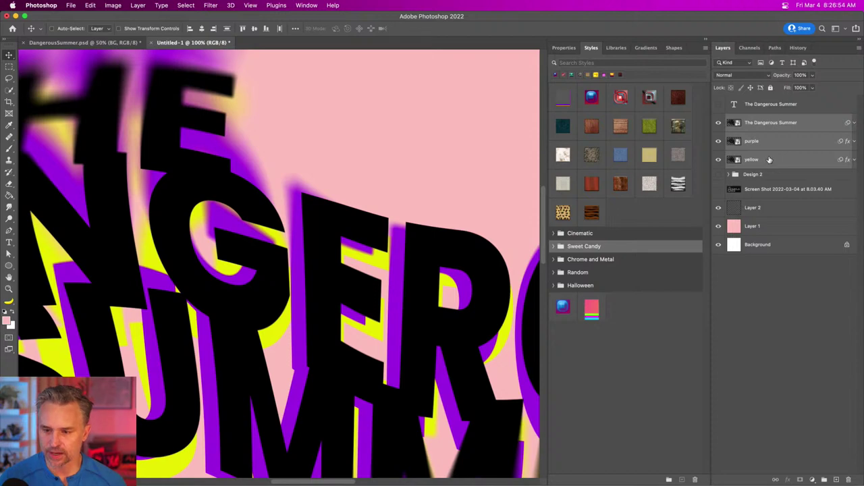
key(super+g)
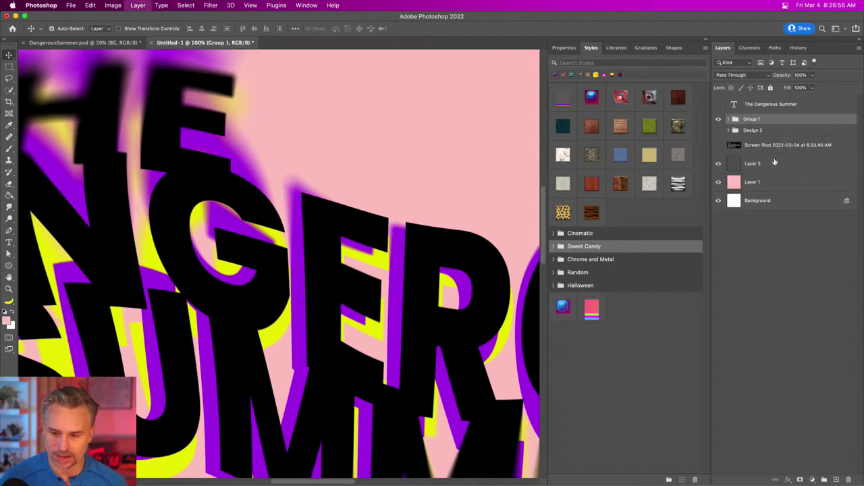
double_click(751, 119)
text(D)
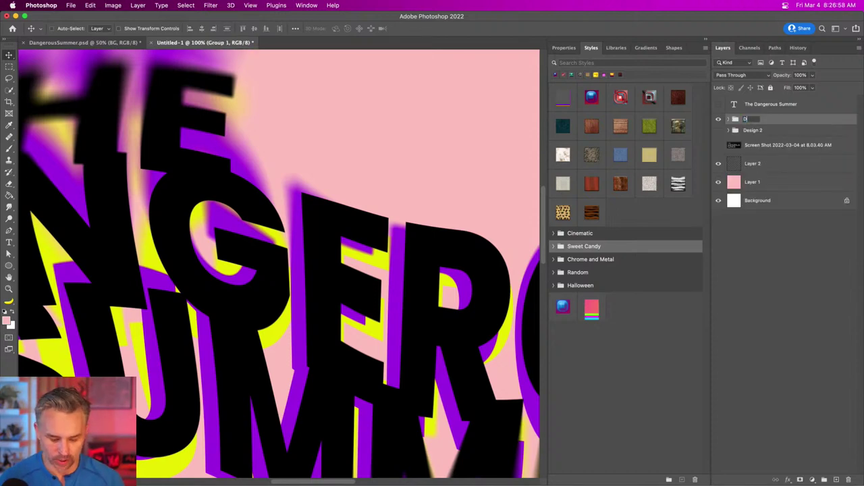
text(esign 1)
key(Return)
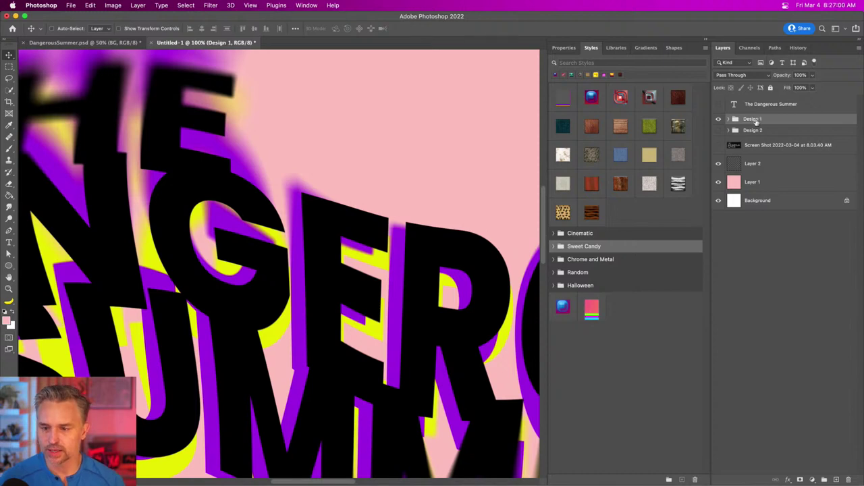
Hide the Design 1 group and add a new empty layer above it.
key(super+0)
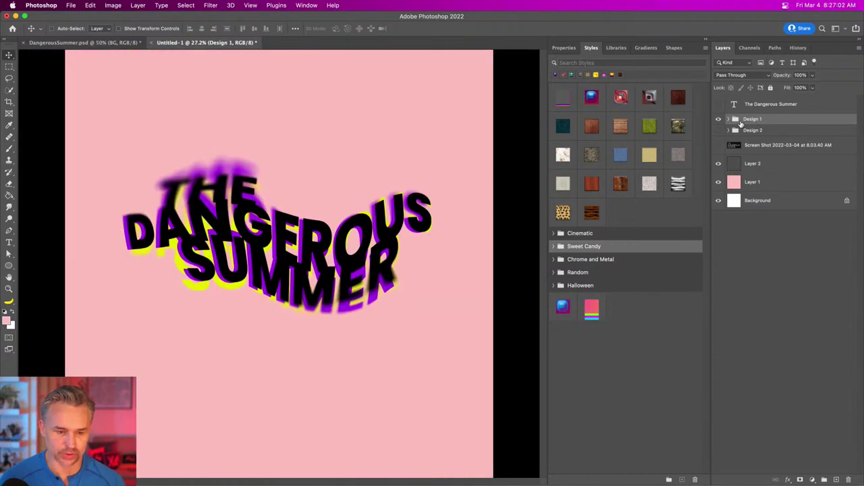
click(719, 121)
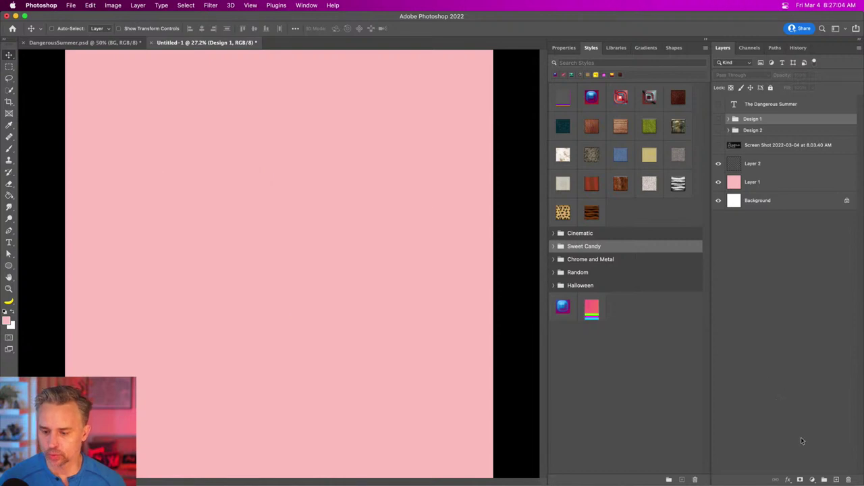
click(836, 480)
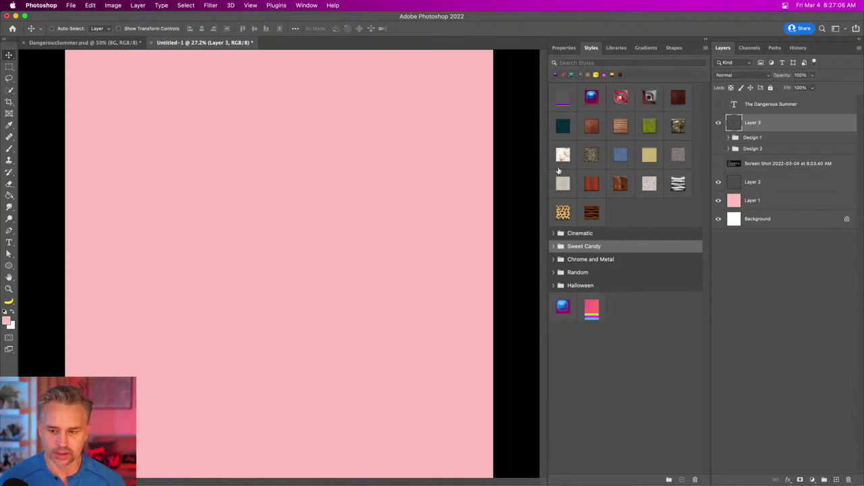
Switch to the Brush tool and choose a bright violet foreground colour.
key(super+plus)
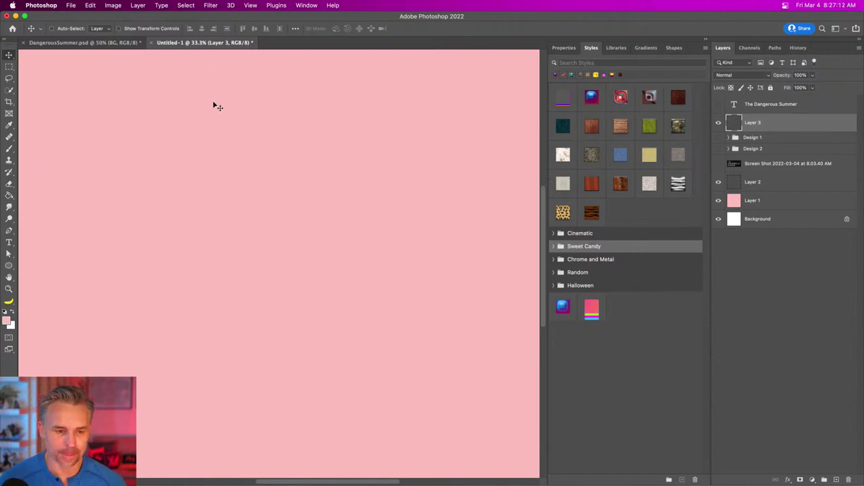
key(b)
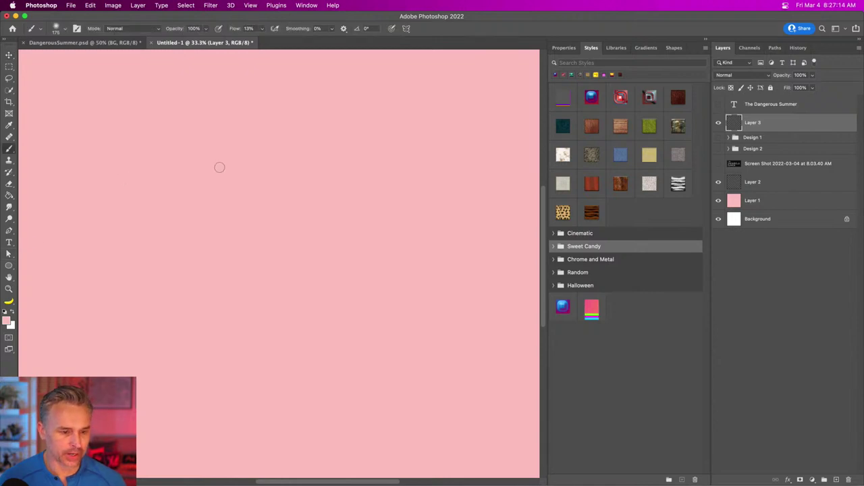
click(6, 321)
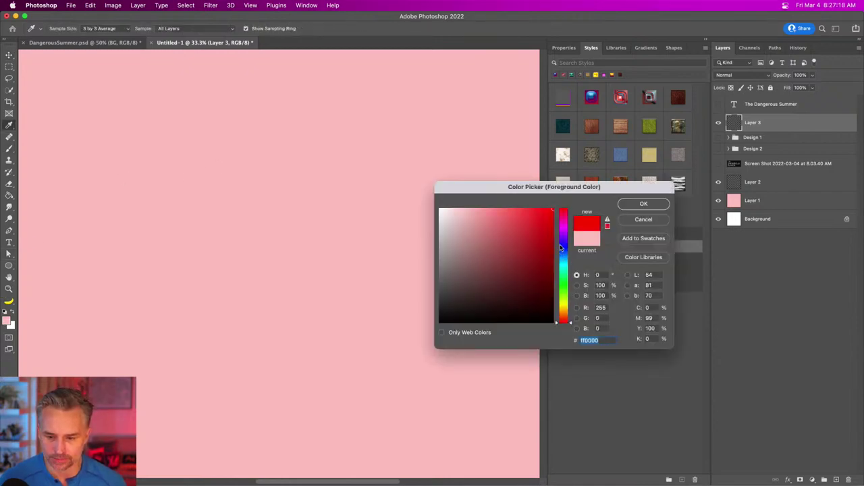
drag(560, 249, 567, 239)
key(Return)
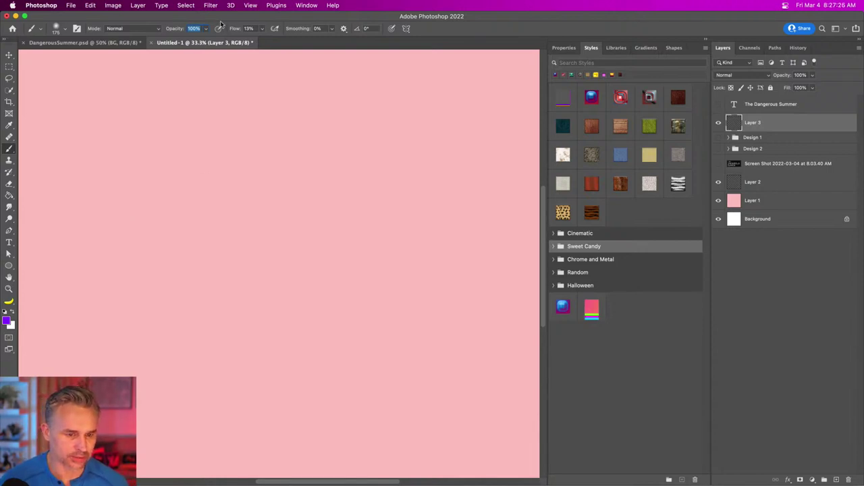
key(Return)
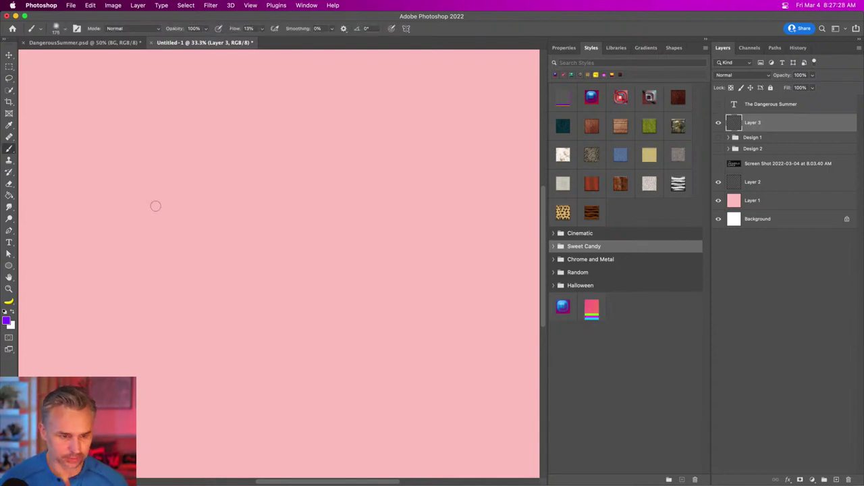
Enlarge the soft brush to 500, undo a trial vertical stroke, and set the flow to 100%.
key(bracketright)
key(bracketright)
key(bracketright)
key(bracketright)
key(bracketright)
key(bracketright)
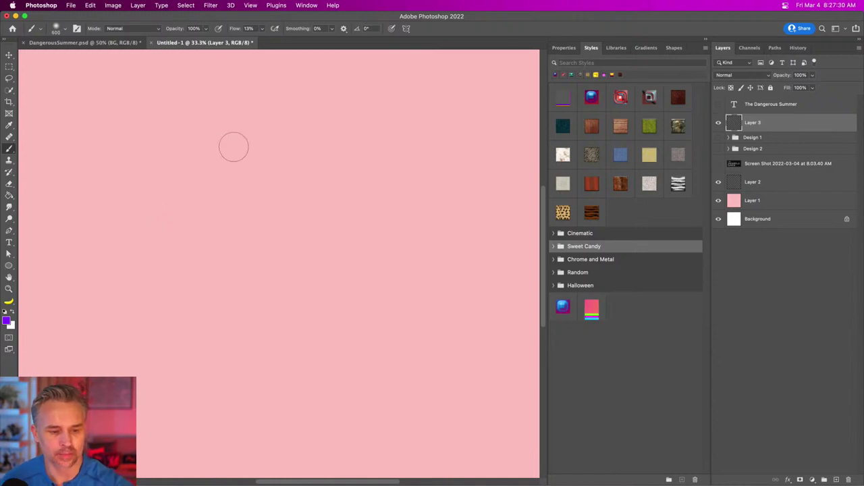
drag(192, 177, 213, 362)
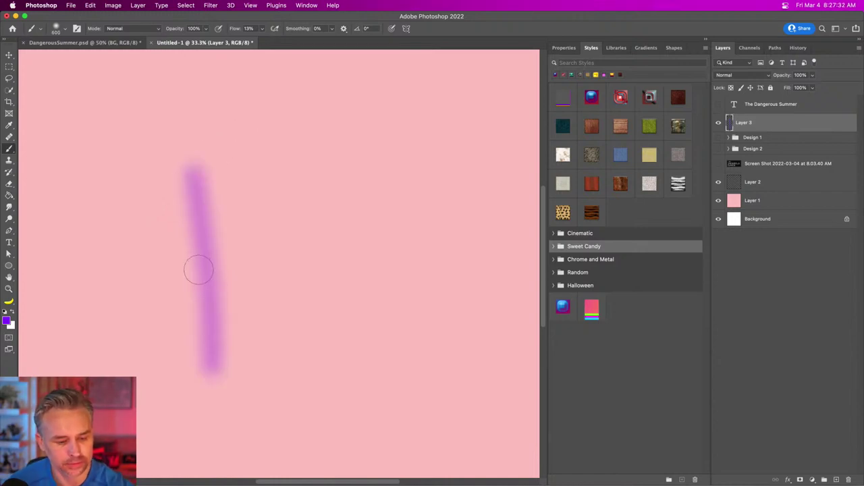
key(super+z)
key(shift+0)
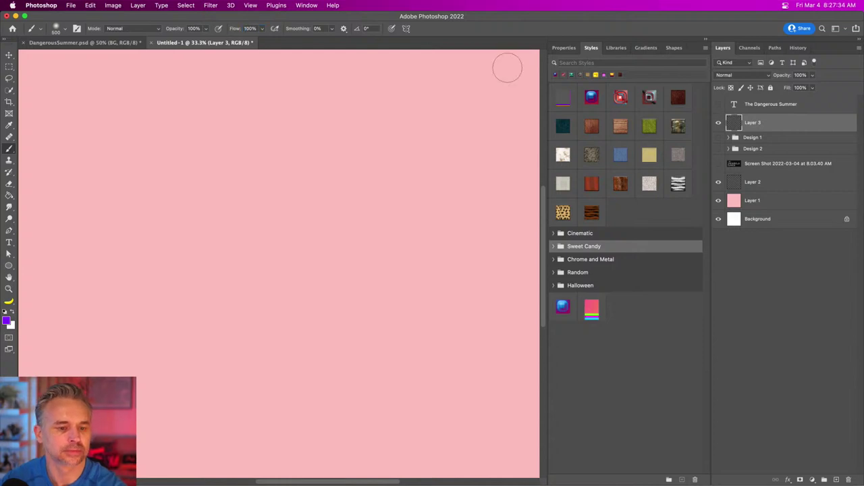
key(bracketleft)
Paint a large freehand letter D in violet on Layer 3, with a vertical stem and a curved bowl.
click(204, 173)
drag(204, 181, 218, 378)
drag(167, 191, 164, 424)
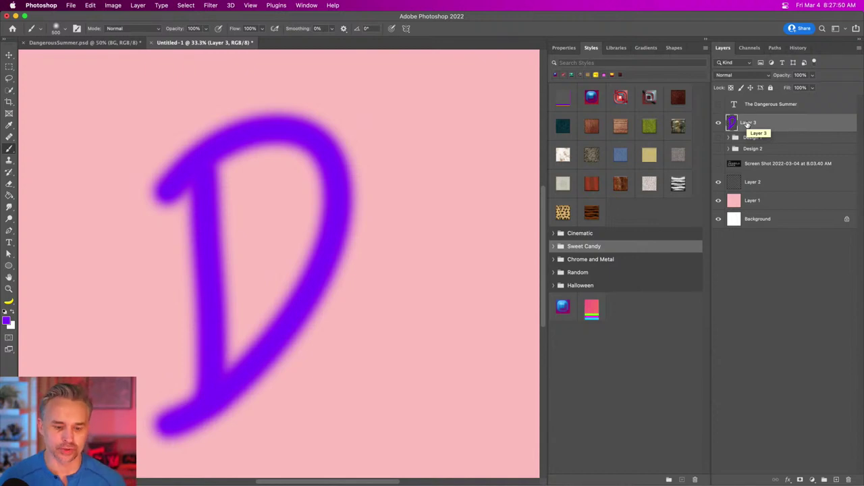
Select the whole canvas and delete the painted D from Layer 3.
key(super+minus)
key(super+minus)
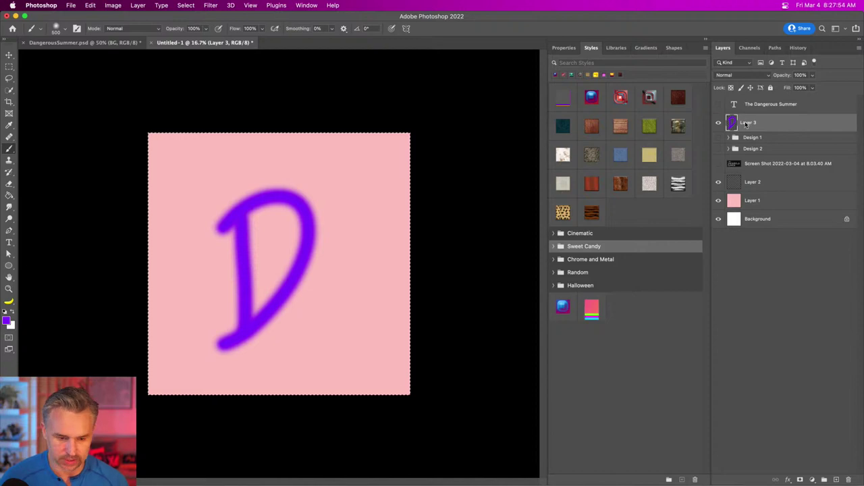
key(Delete)
key(super+plus)
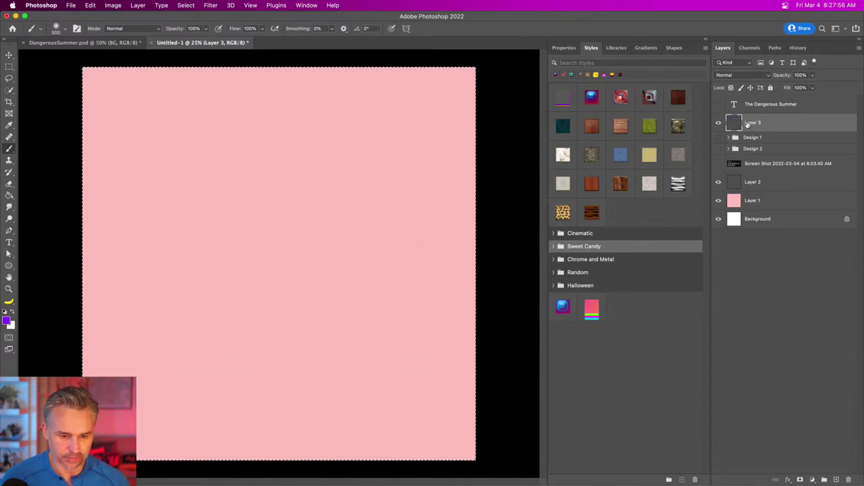
Choose the Soft Round Pressure Size brush and enlarge it to 700.
key(super+plus)
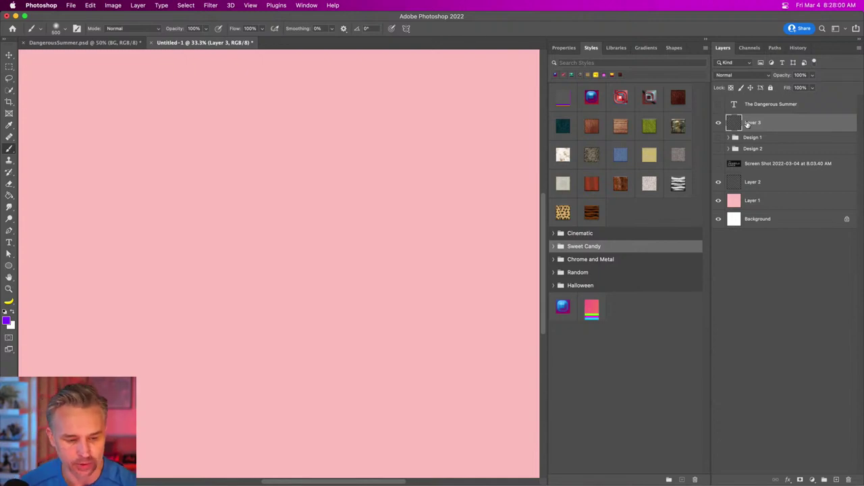
key(bracketleft)
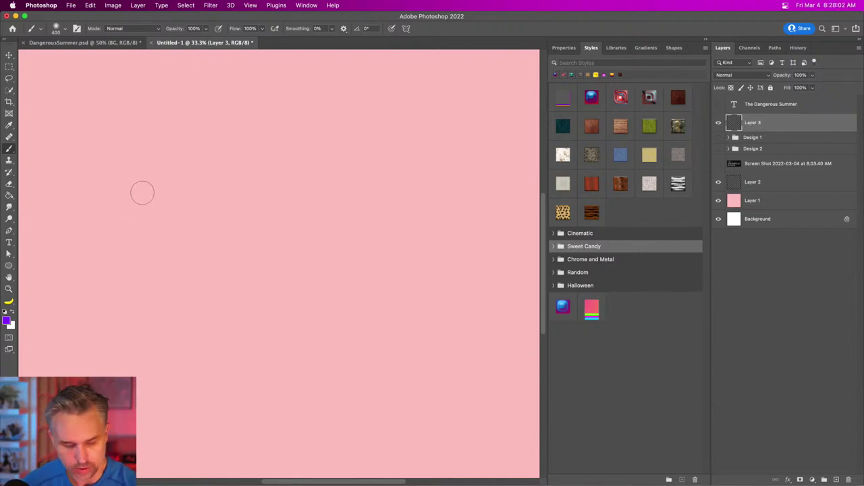
key(bracketright)
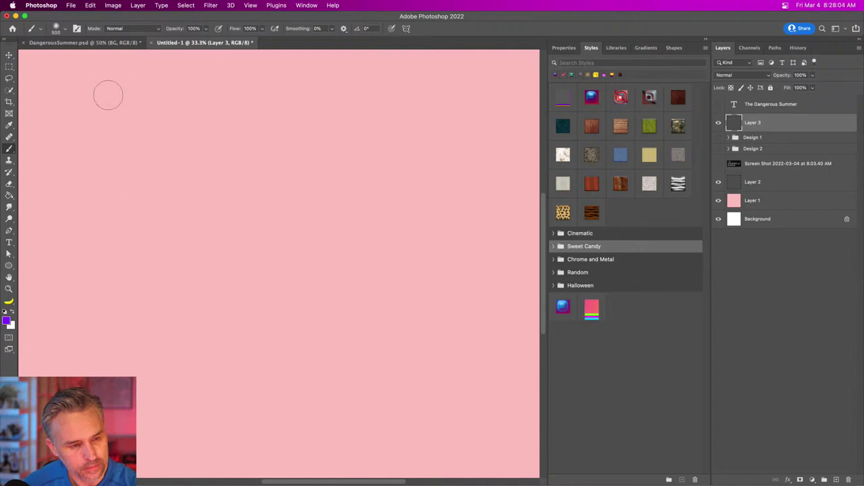
click(64, 30)
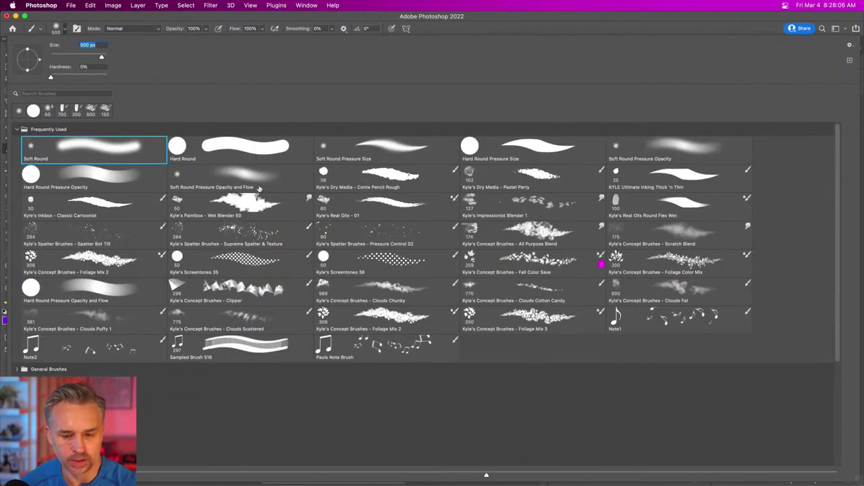
click(353, 143)
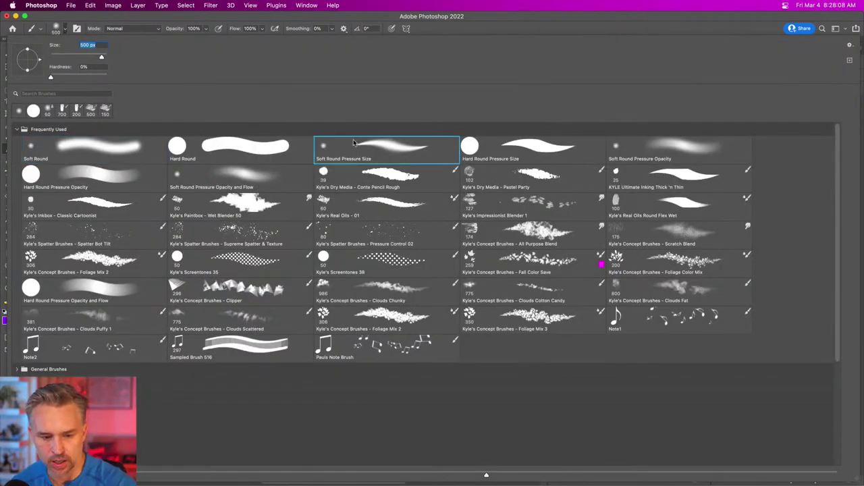
key(Return)
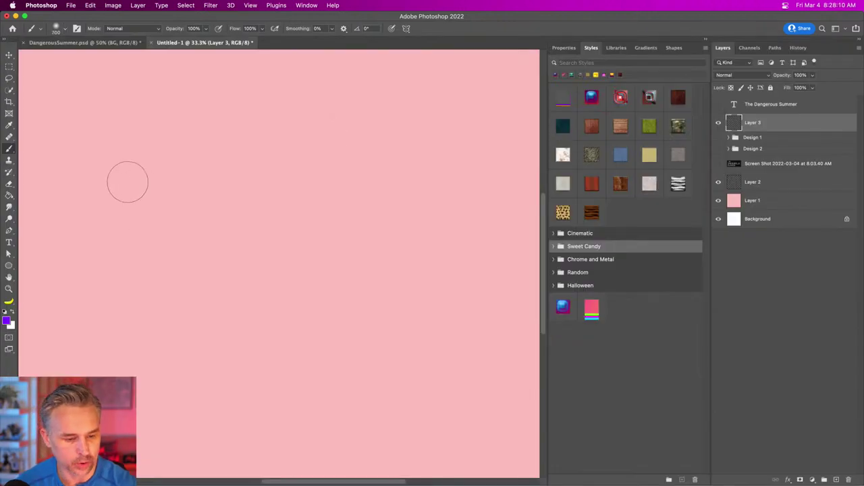
Undo a trial vertical stroke and paint the large freehand letters DAN in violet across Layer 3.
mouse_move(130, 162)
mouse_down()
mouse_move(140, 358)
mouse_move(132, 349)
mouse_move(146, 365)
mouse_up()
key(super+z)
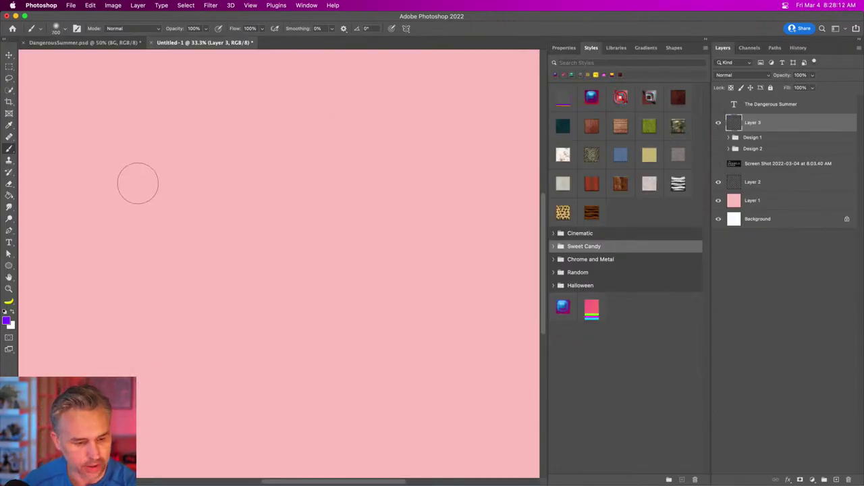
drag(138, 182, 140, 375)
mouse_move(102, 200)
mouse_down()
mouse_move(218, 232)
mouse_move(125, 401)
mouse_up()
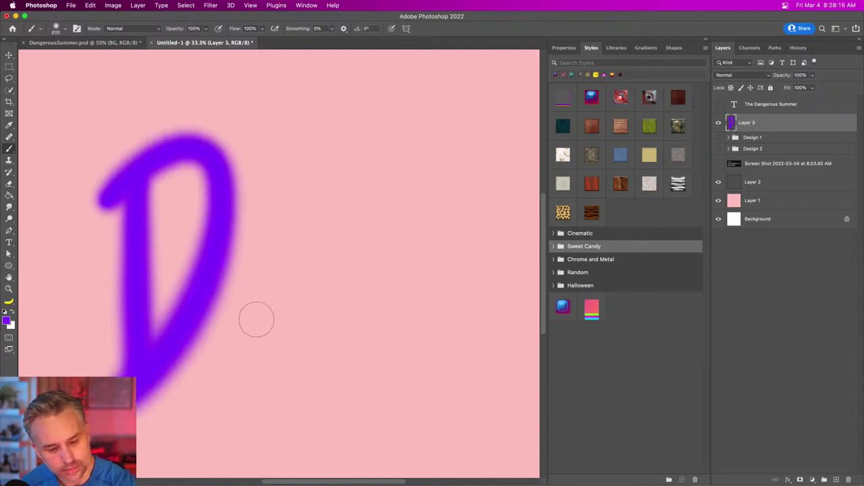
mouse_move(255, 324)
mouse_down()
mouse_move(290, 128)
mouse_move(339, 365)
mouse_up()
drag(275, 273, 338, 236)
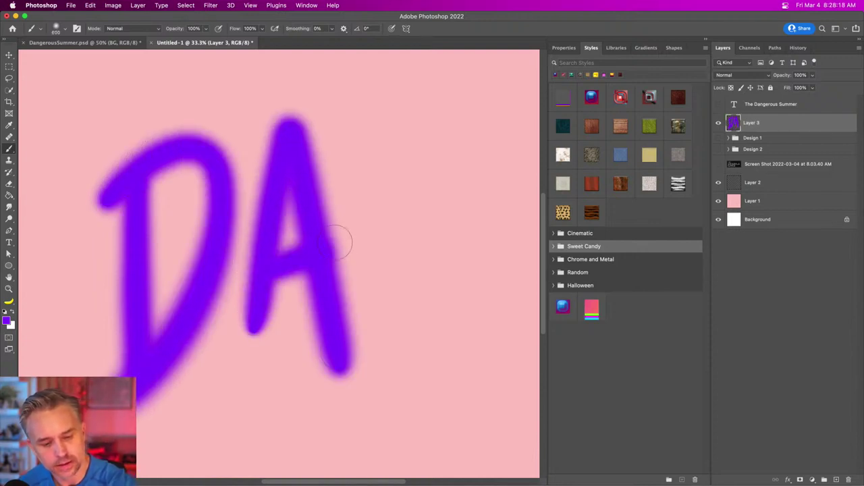
mouse_move(373, 127)
mouse_down()
mouse_move(383, 323)
mouse_move(420, 221)
mouse_move(493, 341)
mouse_move(480, 168)
mouse_move(517, 68)
mouse_up()
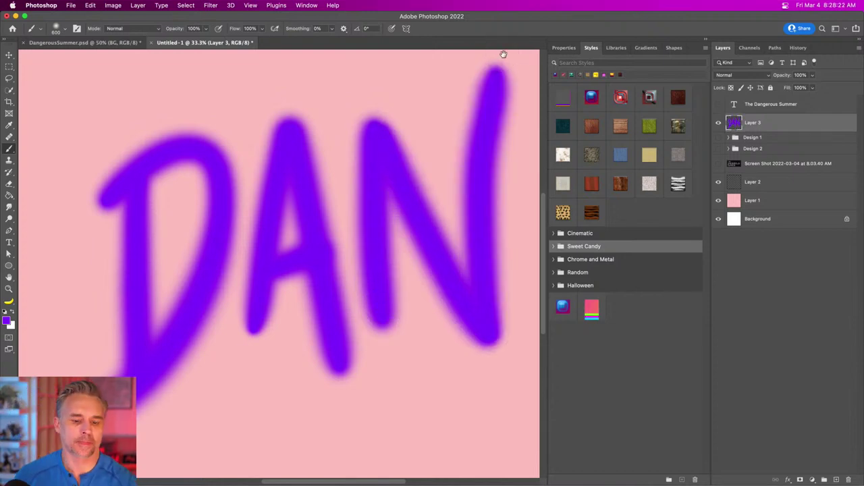
scroll(378, 149, right, 1)
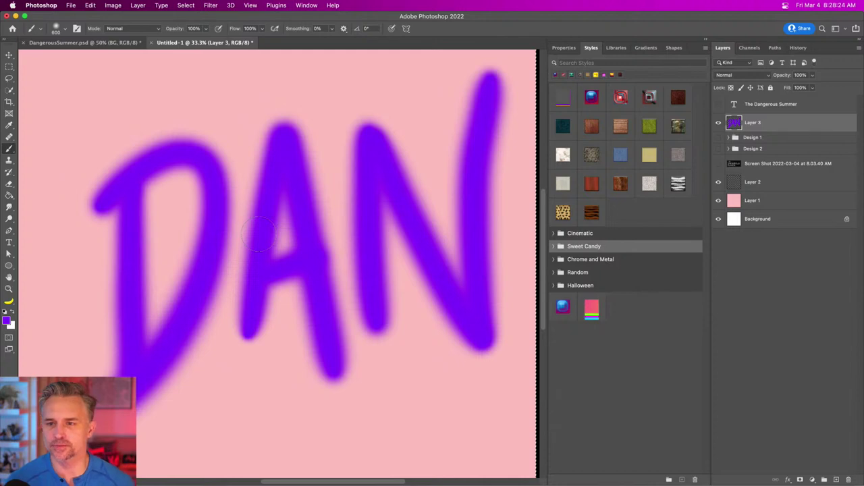
Switch to the Move tool and open the layer style settings for Layer 3.
key(v)
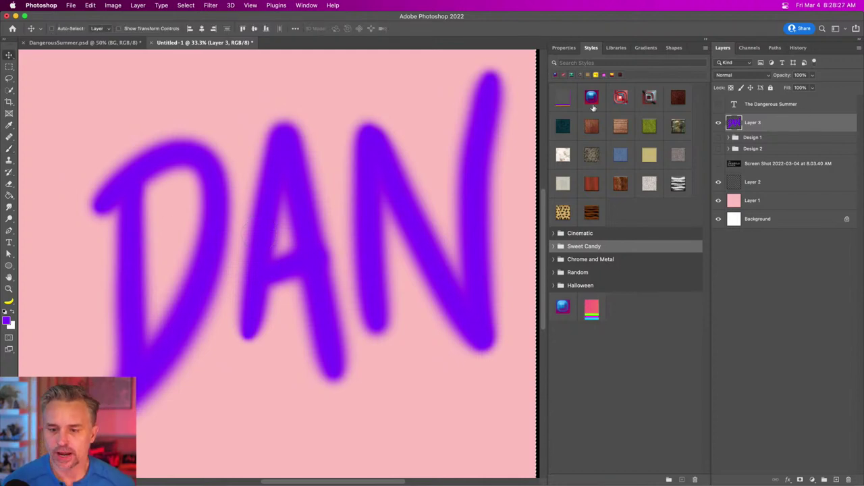
double_click(807, 124)
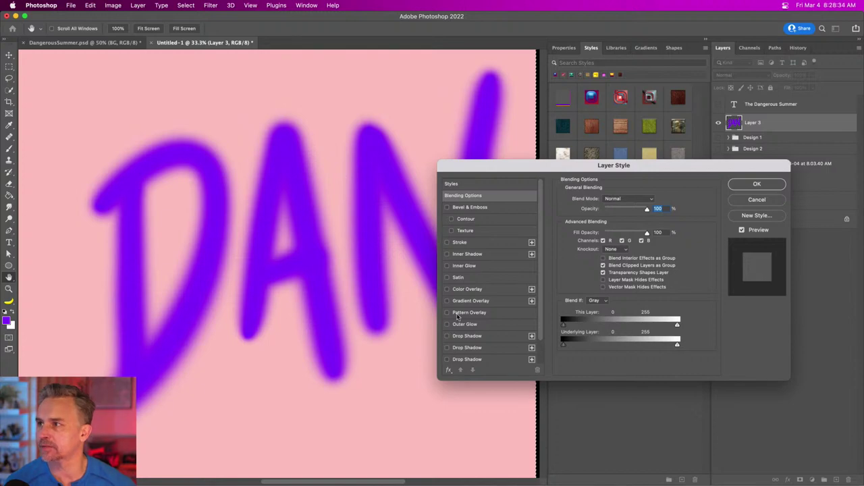
drag(493, 167, 497, 143)
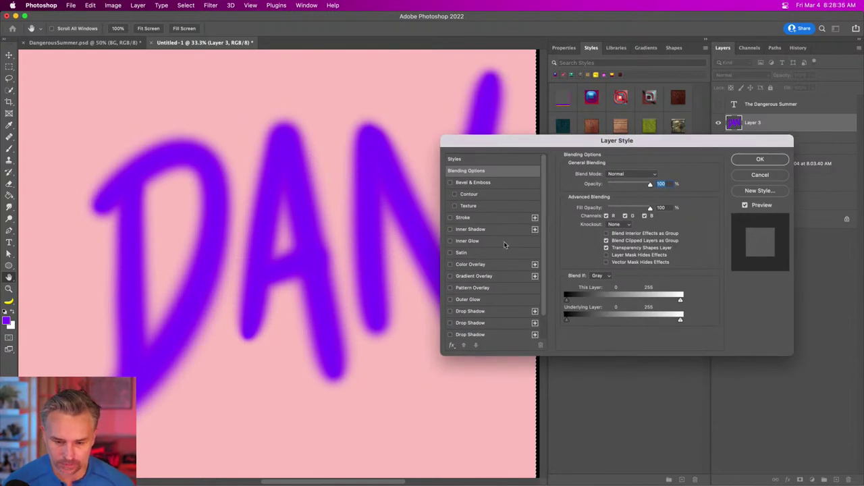
Try out all five stored drop shadows on the violet lettering.
scroll(504, 319, down, 2)
click(450, 286)
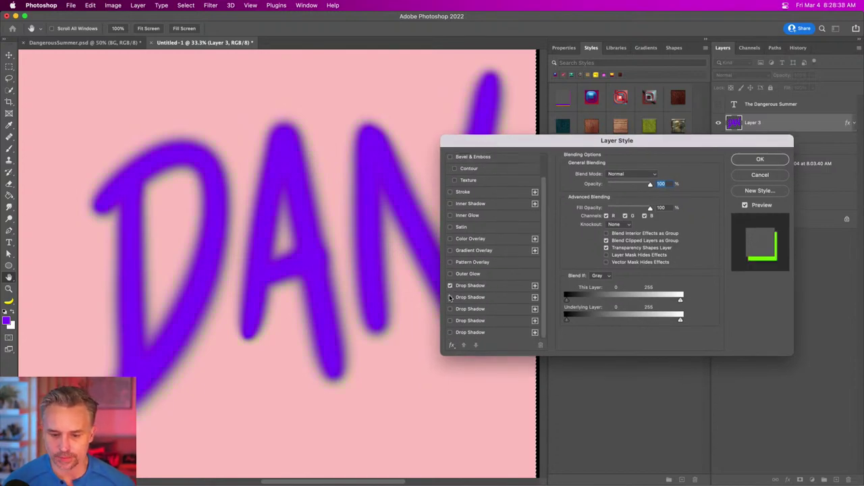
click(450, 297)
click(450, 308)
click(451, 321)
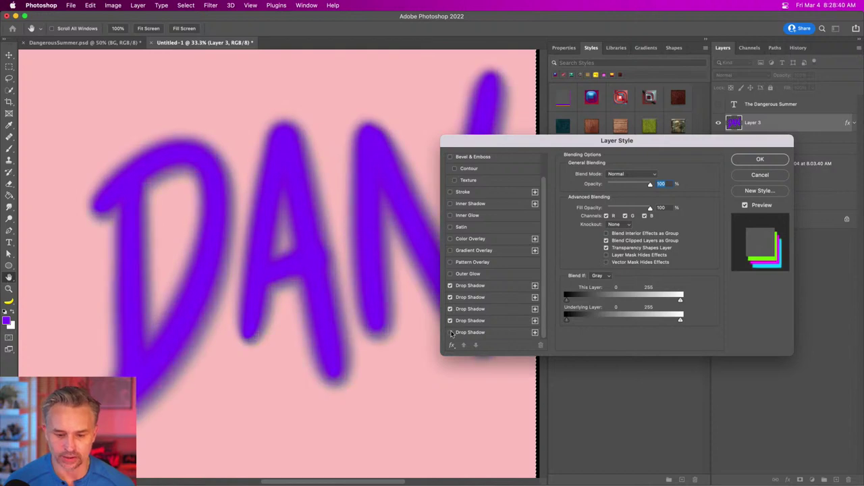
click(450, 333)
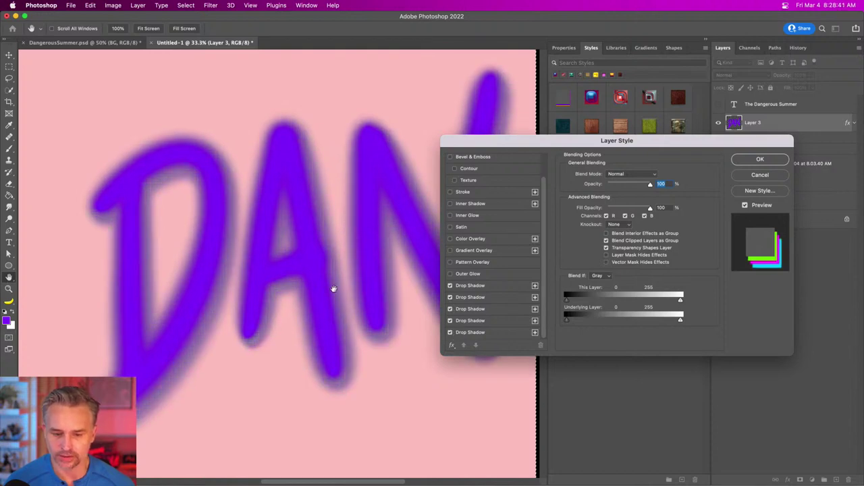
click(452, 337)
Turn off all five drop shadows on Layer 3.
click(450, 286)
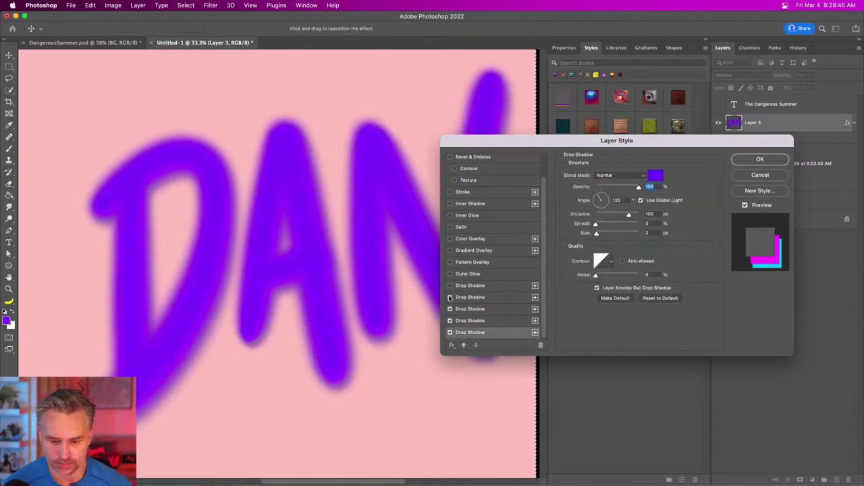
click(450, 297)
click(451, 309)
click(451, 321)
click(450, 332)
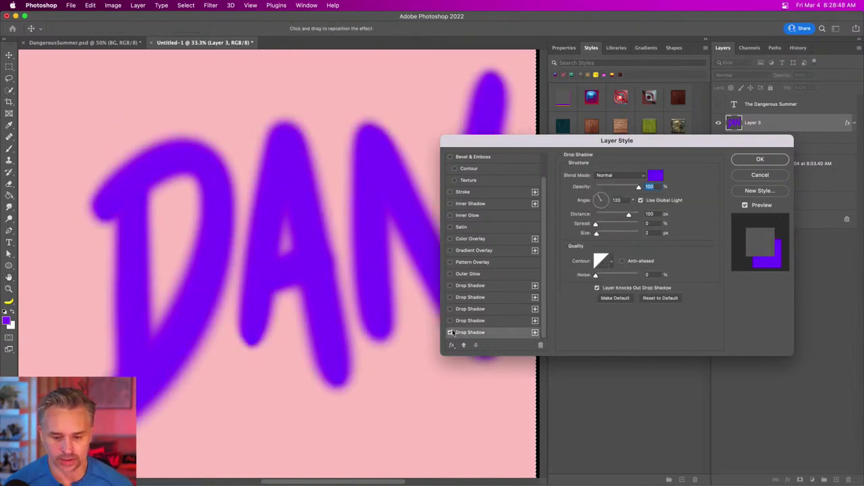
Enable Bevel & Emboss on the lettering and turn off the trial stroke effect.
click(466, 191)
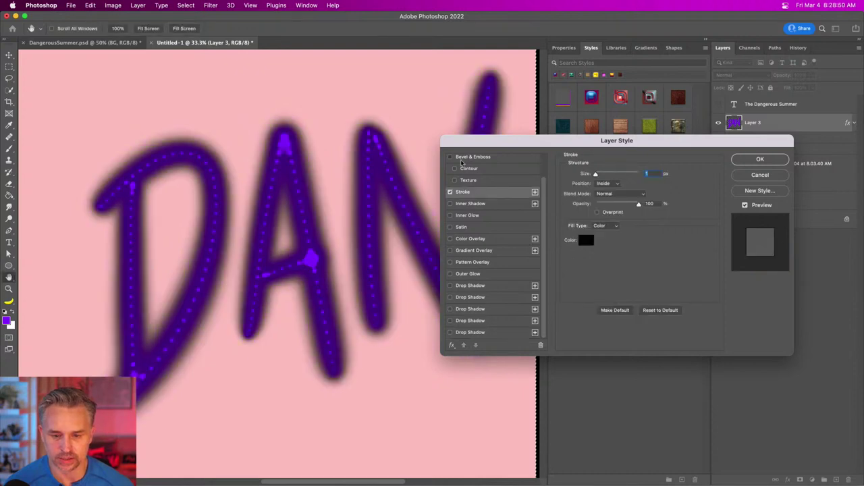
click(468, 158)
click(451, 192)
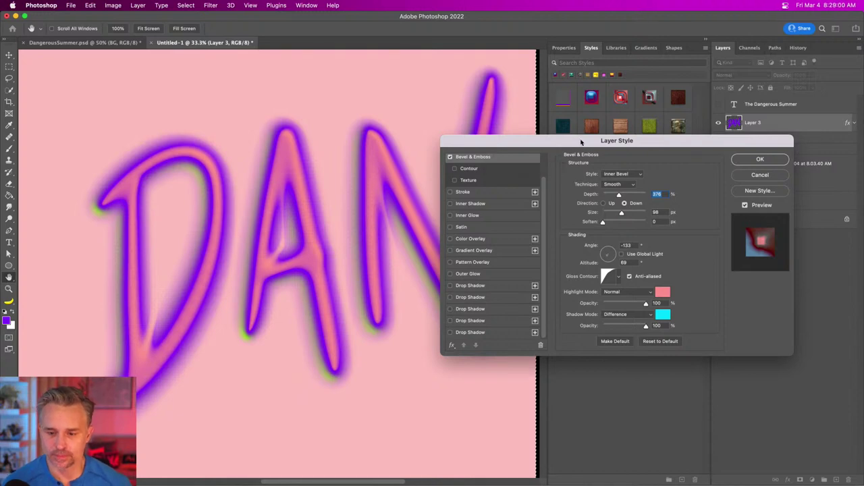
drag(582, 142, 552, 135)
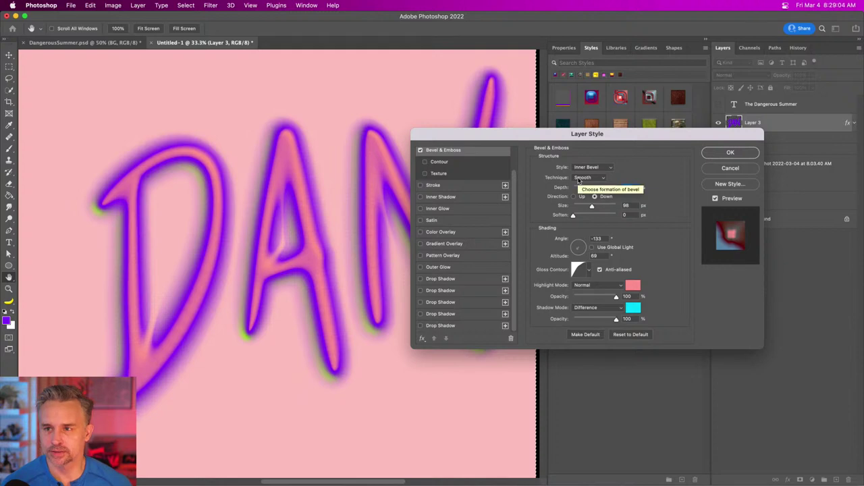
Set the bevel depth to 615% and the gloss contour to the straight diagonal preset.
drag(593, 194, 600, 190)
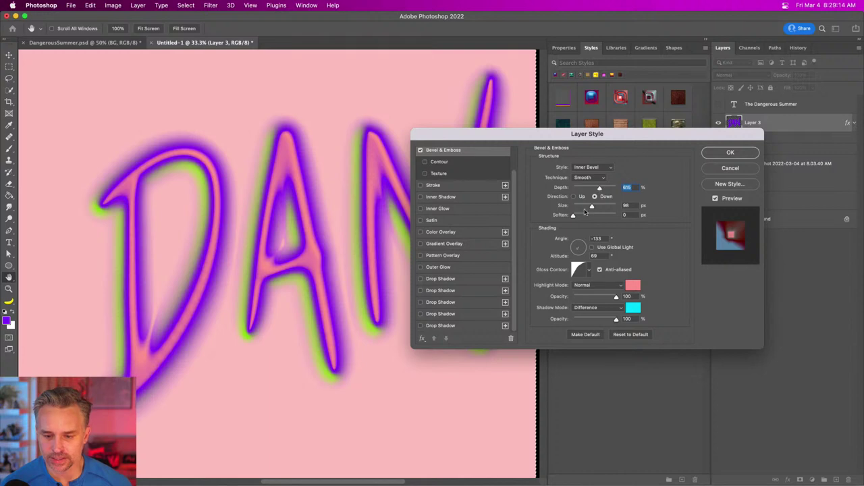
click(590, 271)
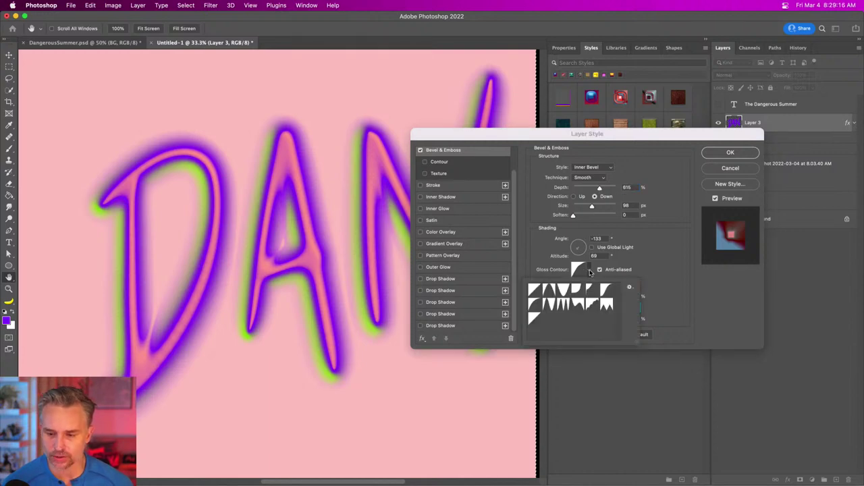
click(534, 290)
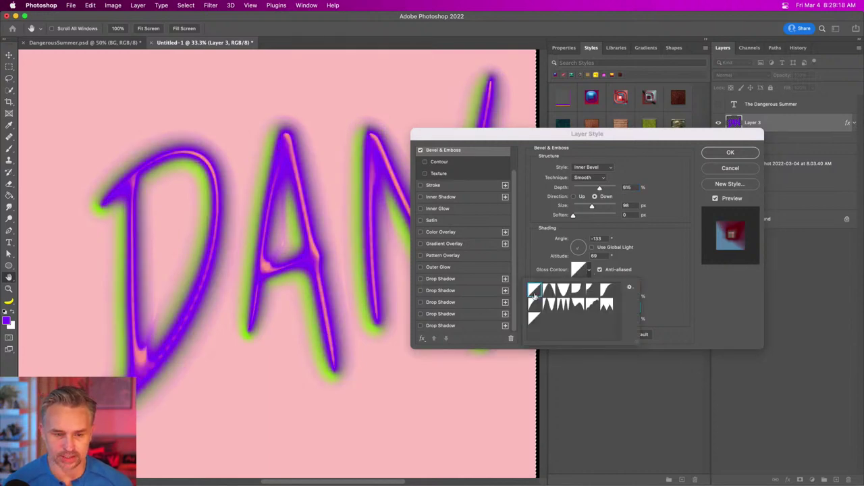
click(659, 249)
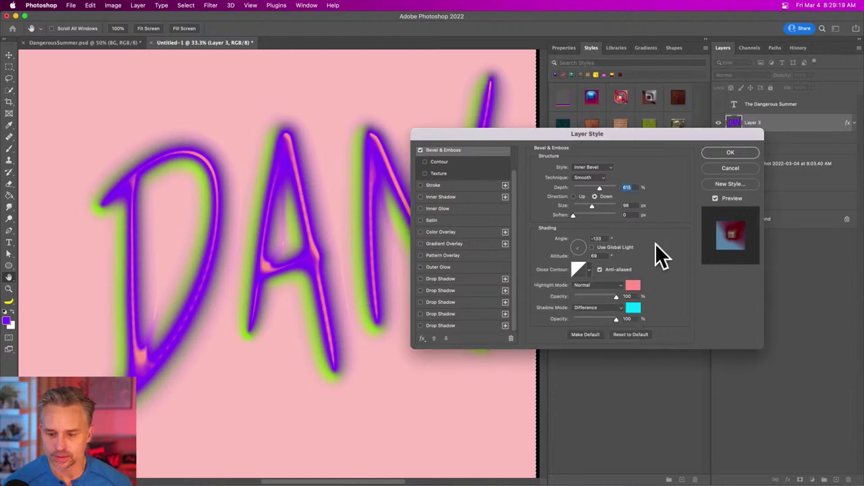
Set the bevel's shadow mode to Normal and raise its depth to 688%.
click(589, 309)
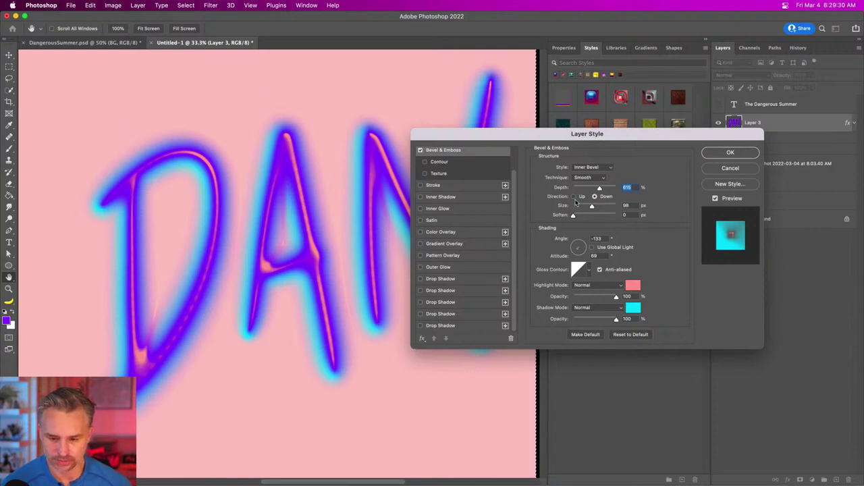
mouse_move(597, 190)
mouse_down()
mouse_move(584, 191)
mouse_move(603, 190)
mouse_up()
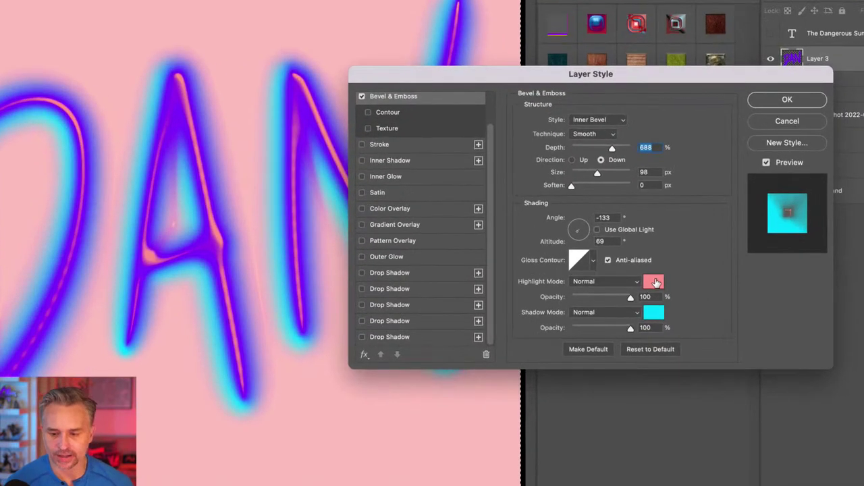
Set the bevel's highlight colour to white (ffffff) and its shadow colour to black.
click(632, 285)
text(ffffff)
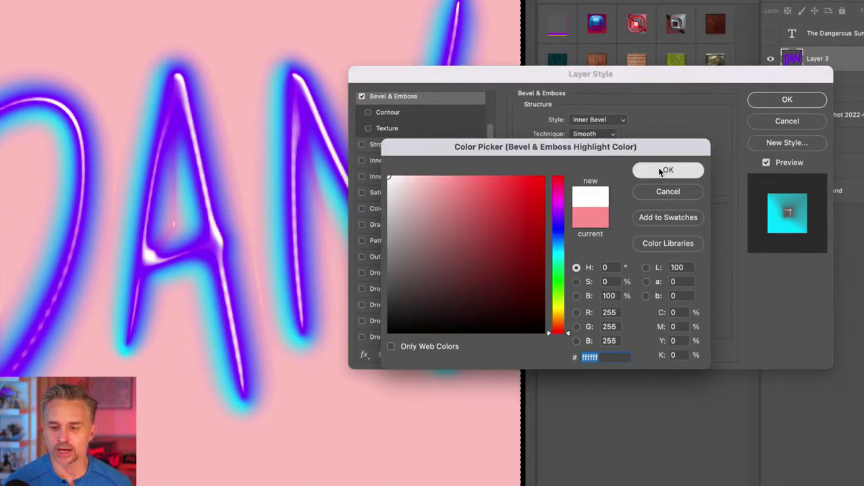
click(667, 170)
click(654, 312)
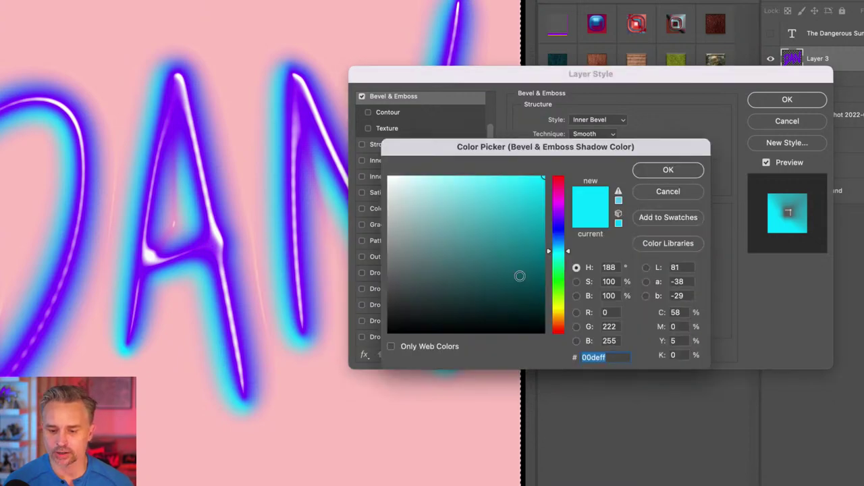
click(389, 332)
click(668, 170)
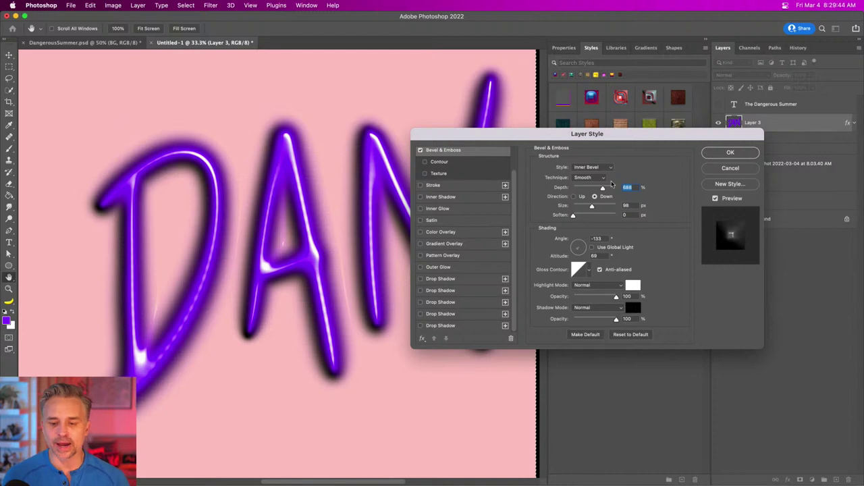
Adjust the bevel's light direction on the lettering to an angle of about 139° and an altitude of 64°.
click(576, 247)
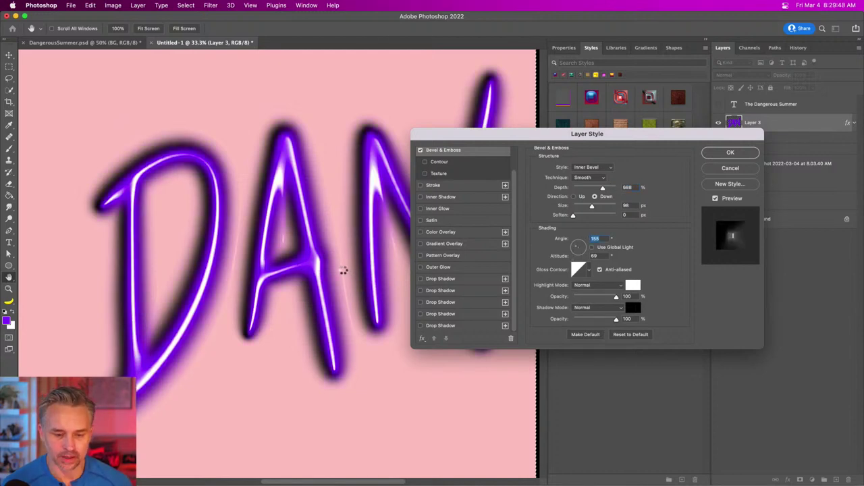
drag(346, 271, 315, 247)
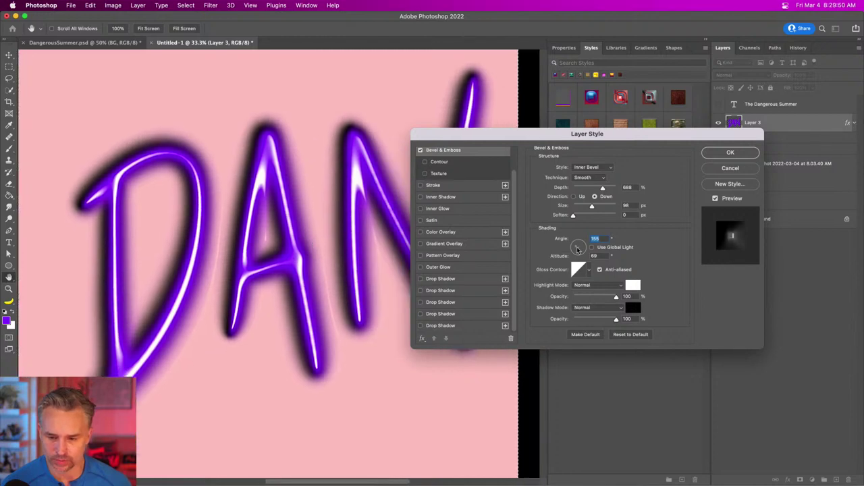
click(577, 248)
click(578, 247)
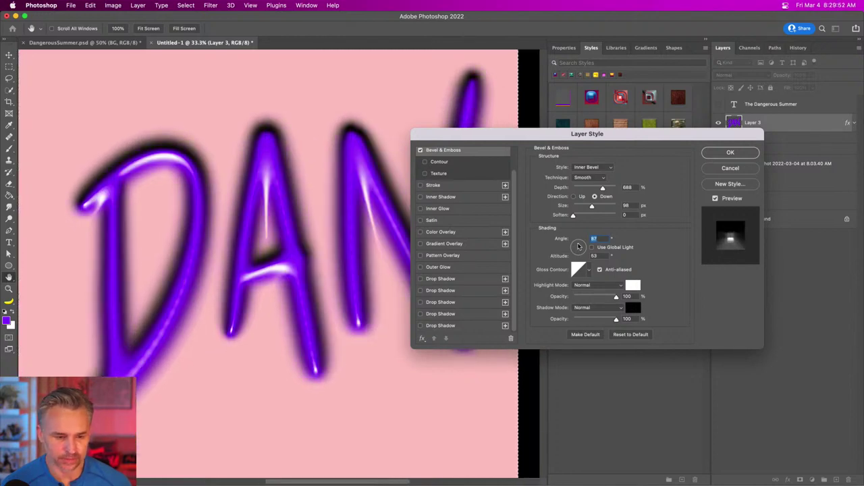
click(579, 247)
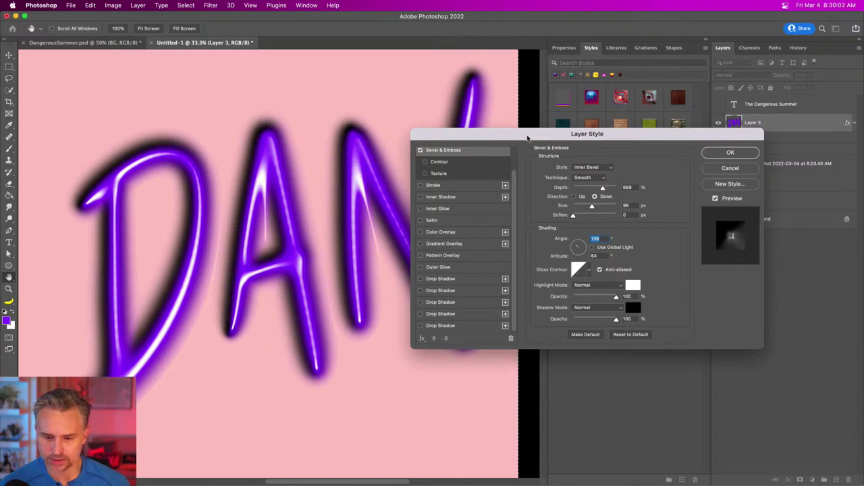
Set the bevel's highlight colour to a saturated bright cyan, about 00e4ff.
drag(527, 143, 513, 145)
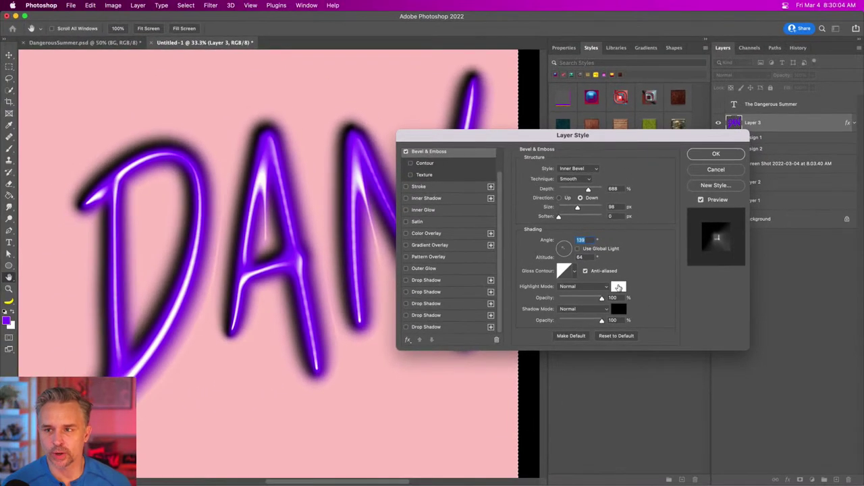
click(617, 288)
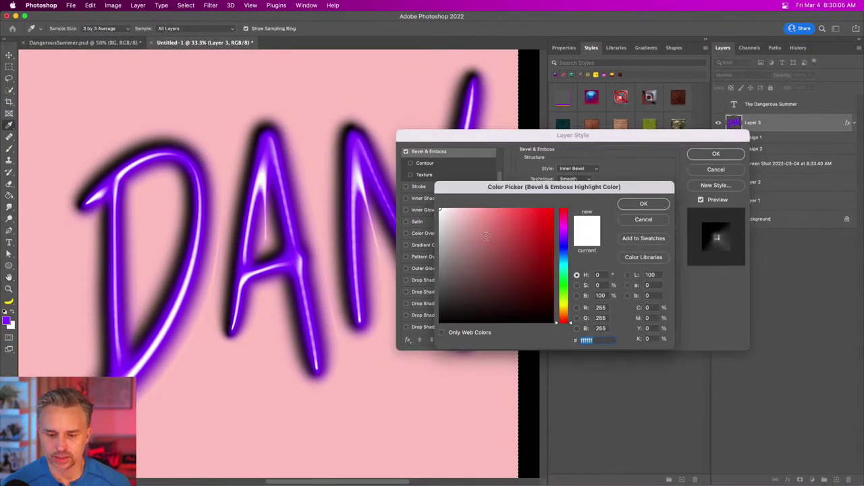
click(553, 210)
click(566, 264)
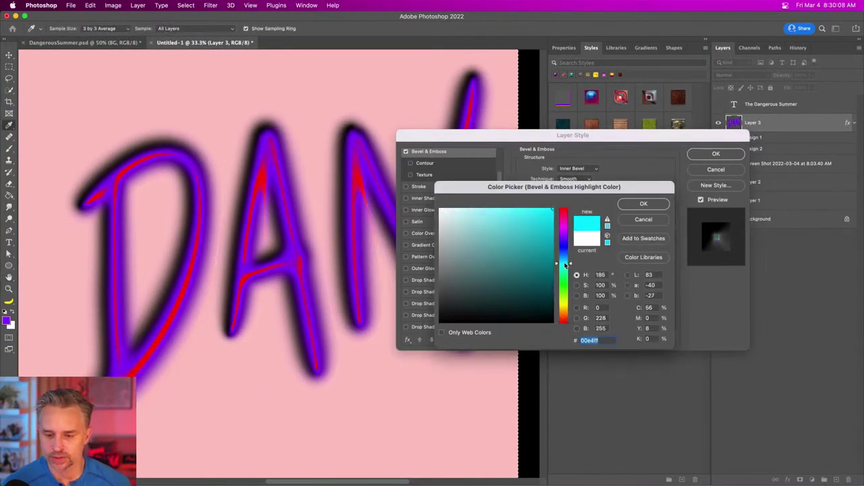
click(643, 204)
Set the bevel's shadow colour to light pink (ffaaf8).
click(619, 309)
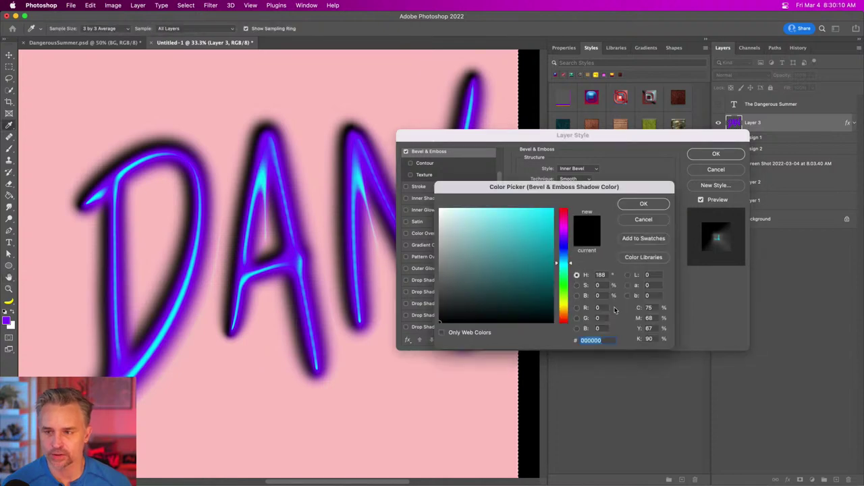
drag(565, 231, 564, 226)
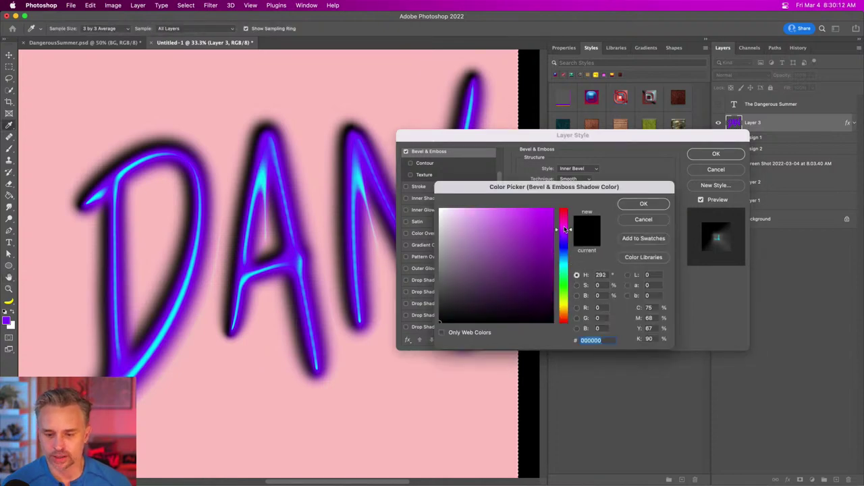
drag(500, 215, 477, 200)
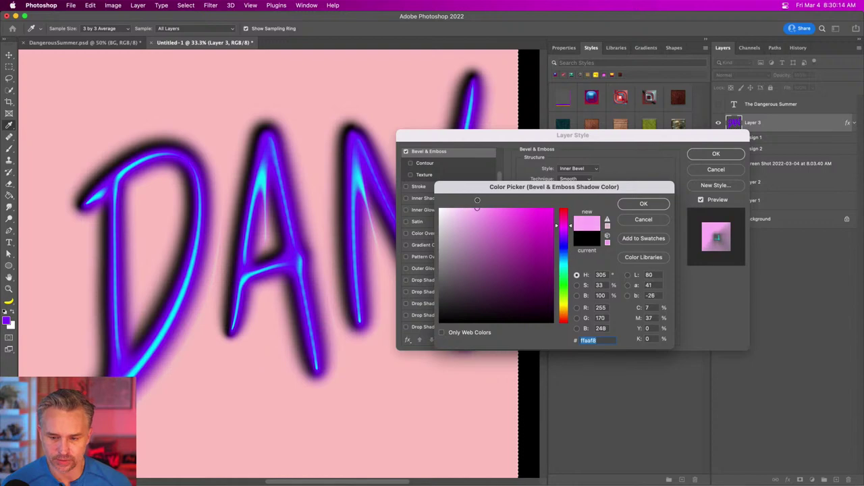
click(644, 204)
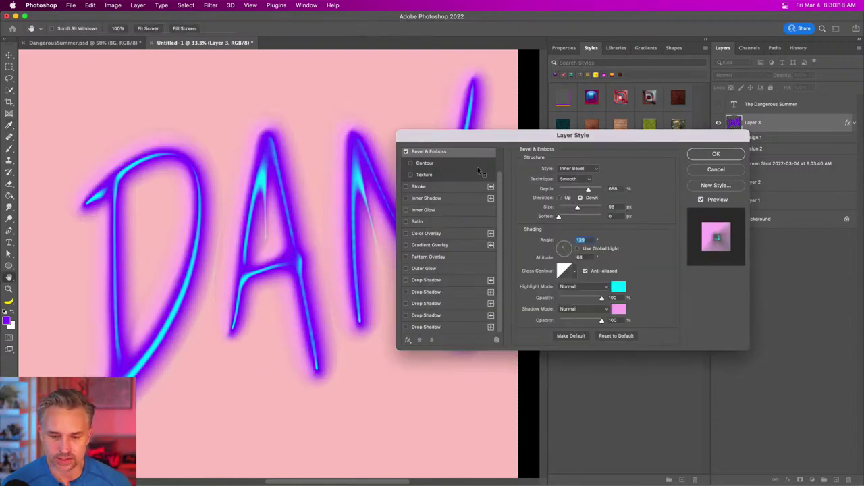
drag(463, 138, 481, 131)
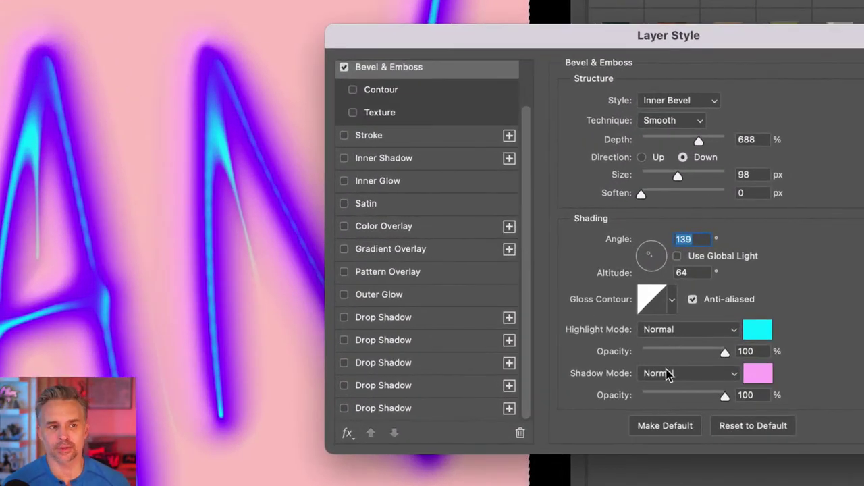
Set the bevel's shadow mode to Difference and shift the shadow colour's hue to pale orange, about ffd1a9.
click(666, 374)
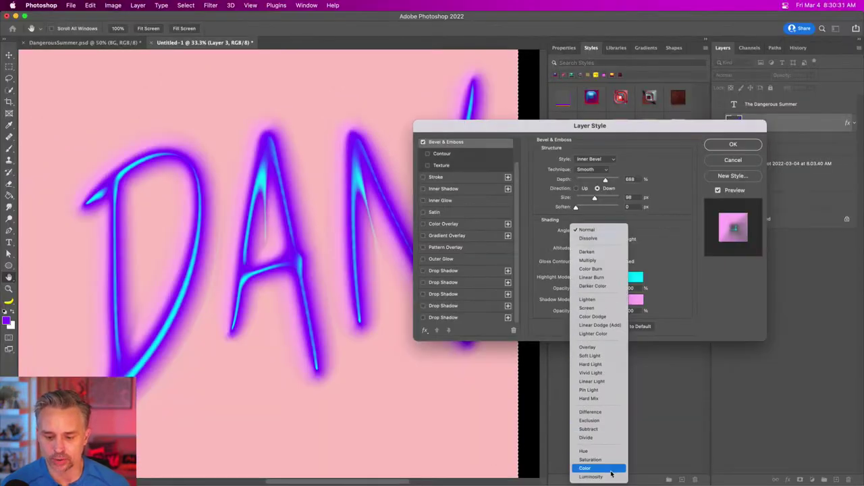
click(601, 413)
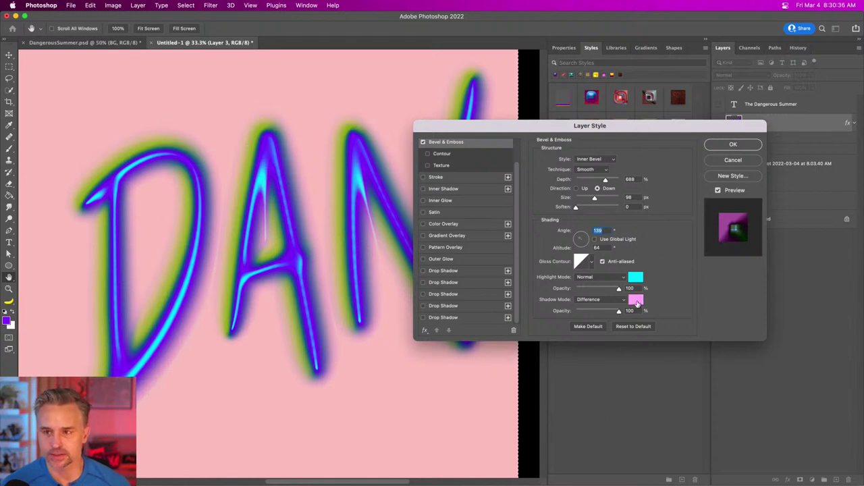
click(636, 300)
drag(555, 230, 556, 314)
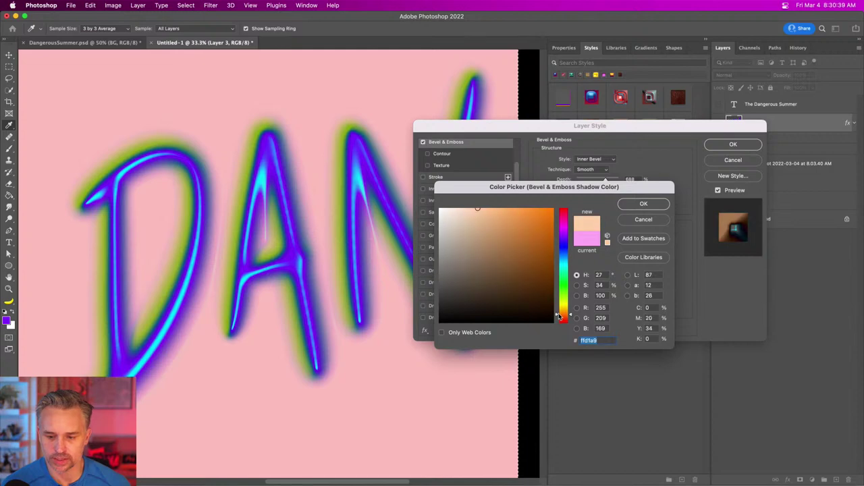
click(628, 205)
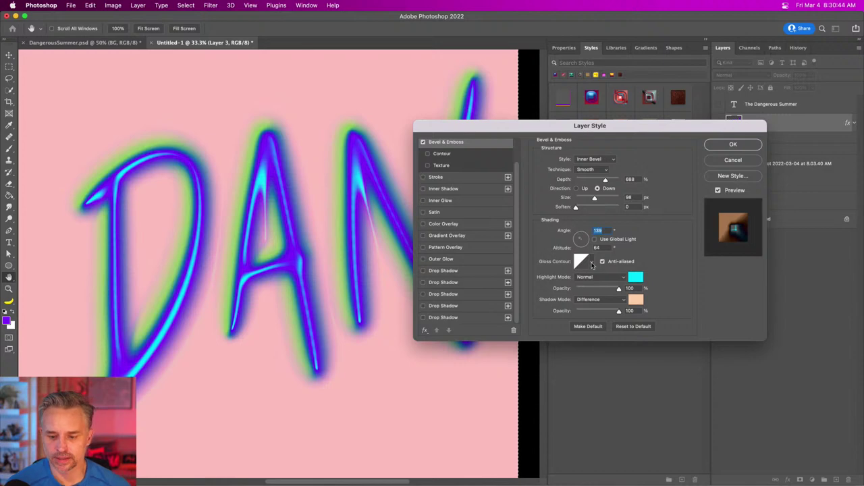
Bend the gloss contour into a custom curve with points at 44% input, 20% output and 86% input, 45% output.
click(592, 264)
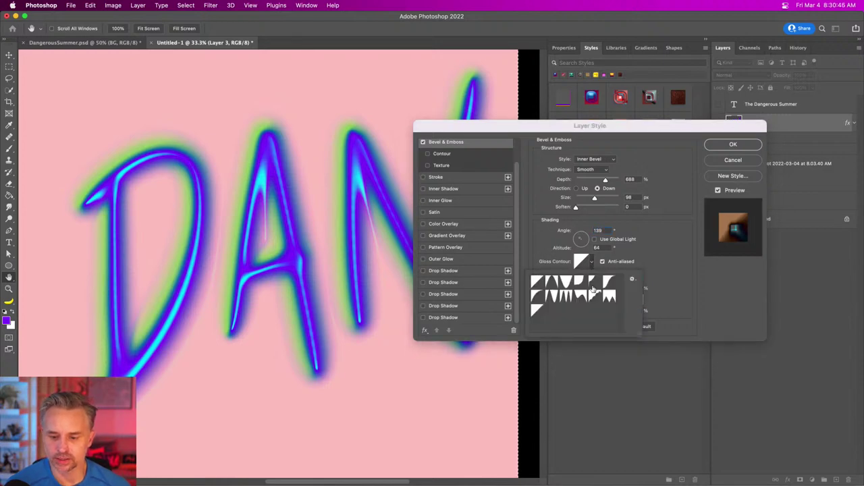
click(619, 251)
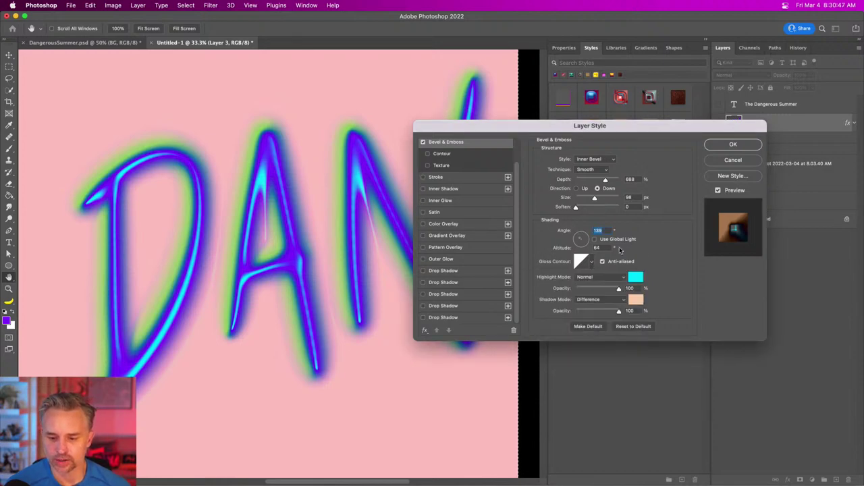
click(581, 264)
drag(215, 141, 412, 129)
drag(449, 210, 465, 217)
drag(442, 253, 428, 252)
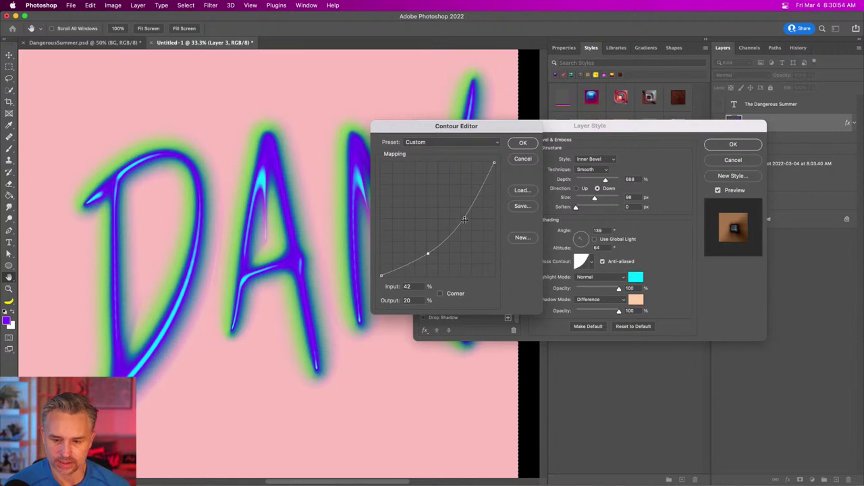
drag(465, 219, 478, 224)
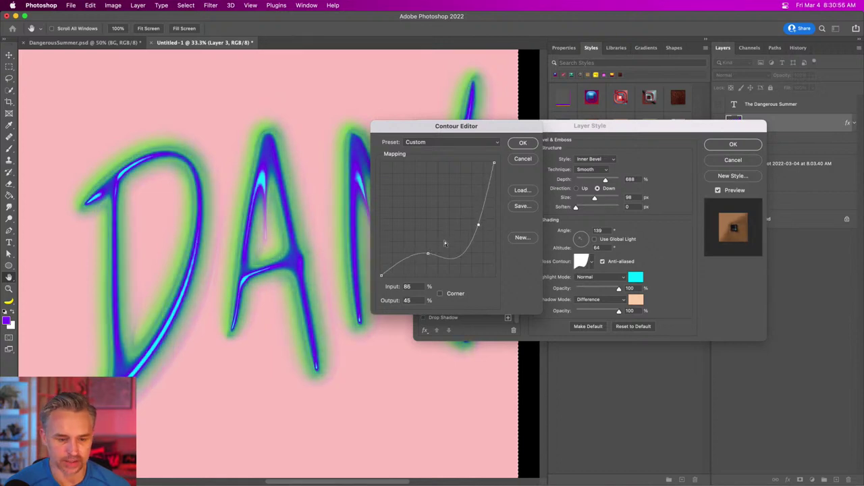
mouse_move(427, 253)
mouse_down()
mouse_move(436, 260)
mouse_move(431, 254)
mouse_up()
drag(393, 133, 312, 106)
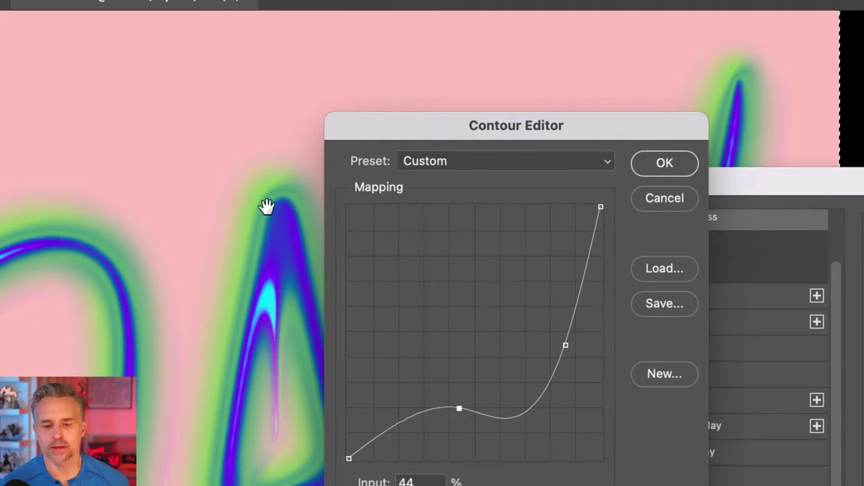
Add a contour point at 71% input, 22% output and two peaks, the second at 54% input, 72% output, forming a wave.
drag(411, 140, 404, 64)
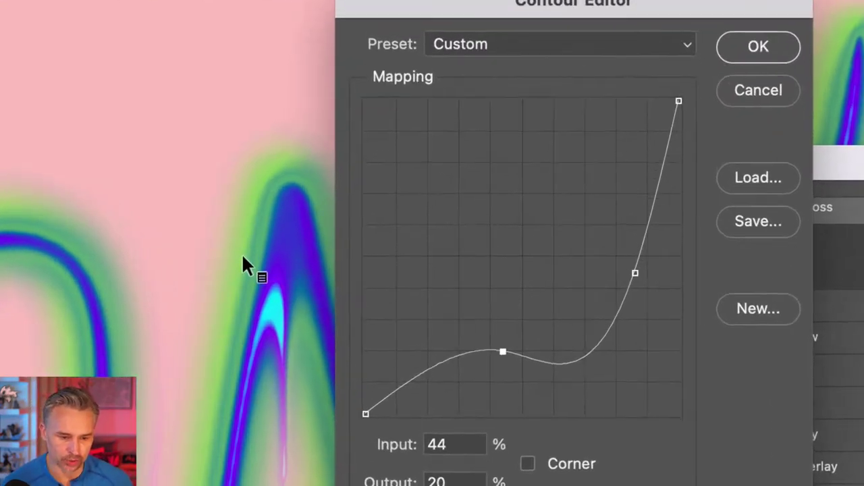
drag(521, 335, 520, 327)
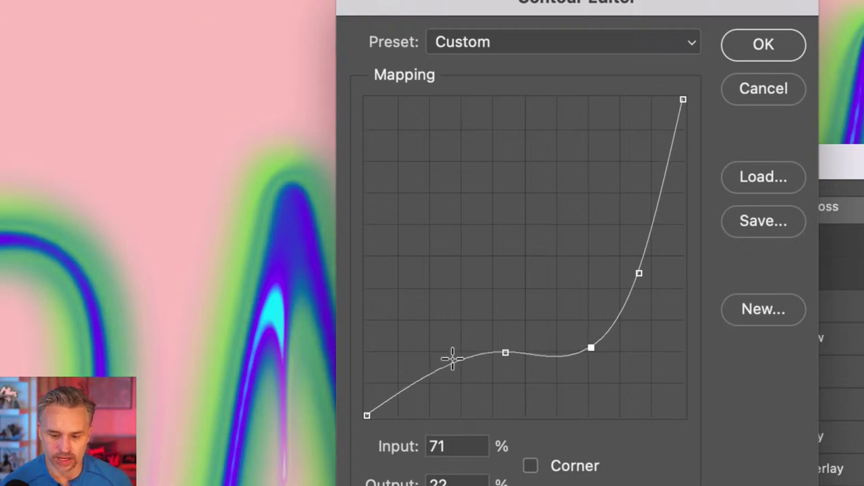
drag(451, 357, 438, 195)
drag(549, 347, 538, 187)
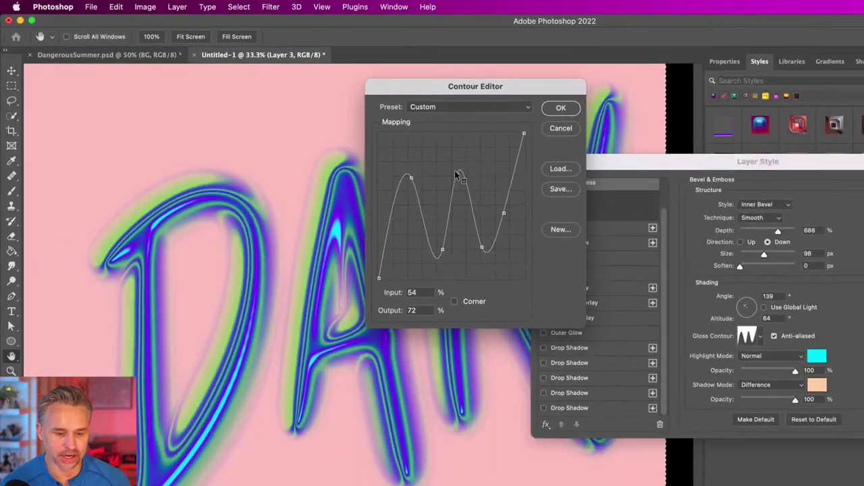
Raise the wave's rightmost inner point to 86% input, 60% output, apply the gloss contour and check the contour presets.
drag(418, 87, 484, 138)
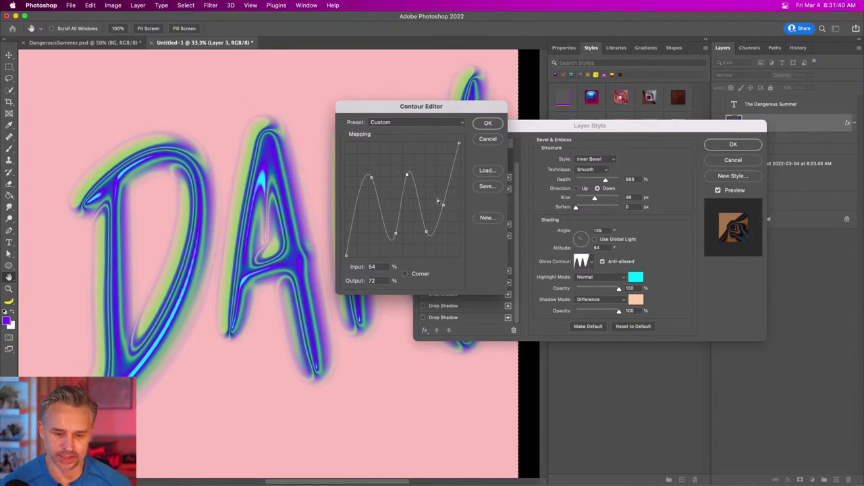
drag(443, 202, 443, 186)
drag(394, 102, 446, 130)
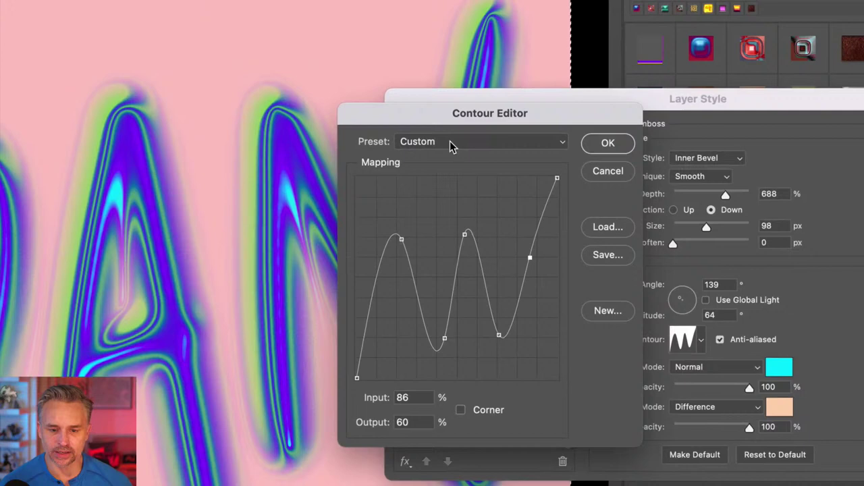
click(472, 151)
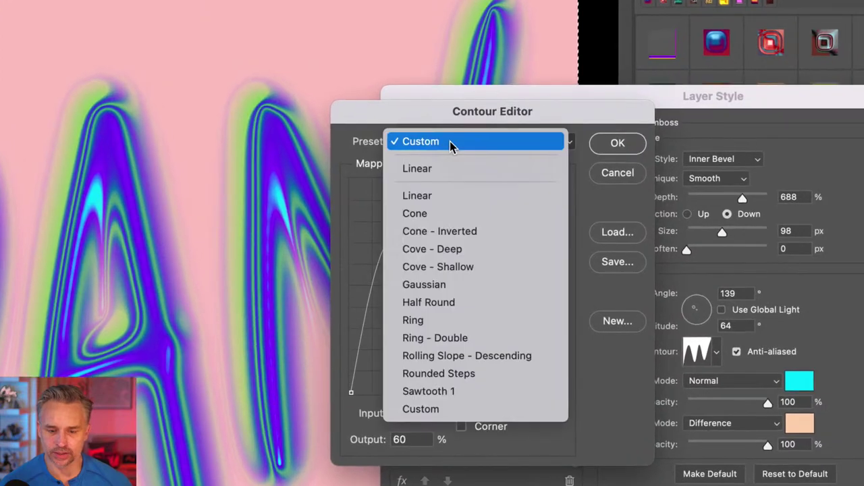
click(370, 131)
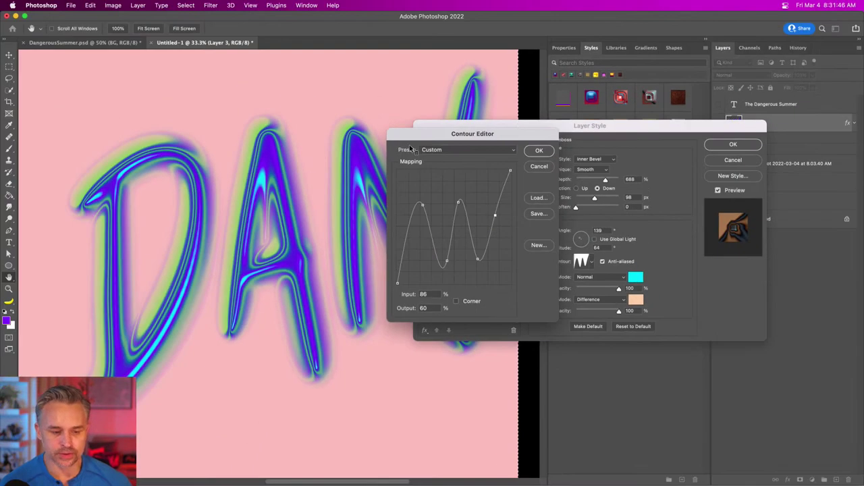
click(538, 150)
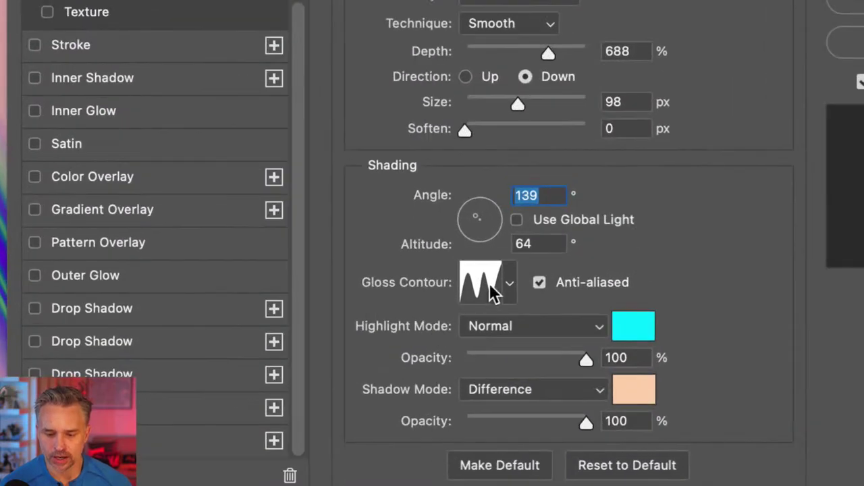
click(591, 262)
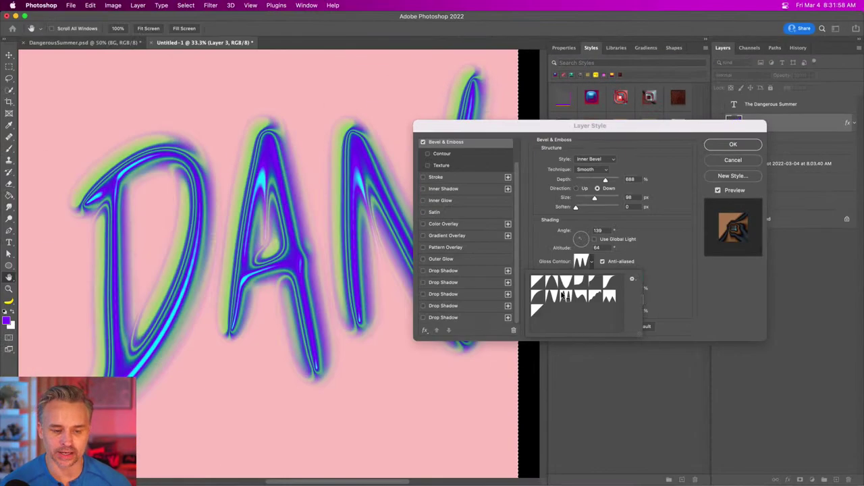
click(561, 295)
Enable the Contour option beneath Bevel & Emboss, toggling it to compare the lettering with and without it.
drag(468, 126, 417, 140)
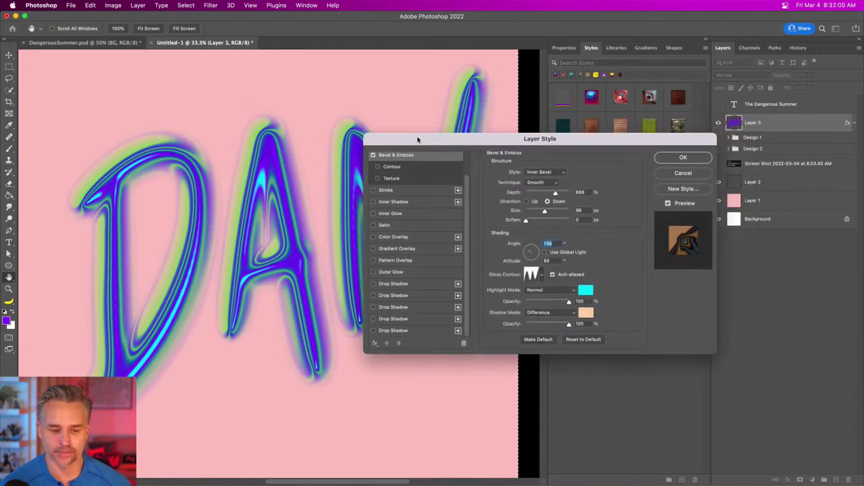
click(377, 167)
click(397, 169)
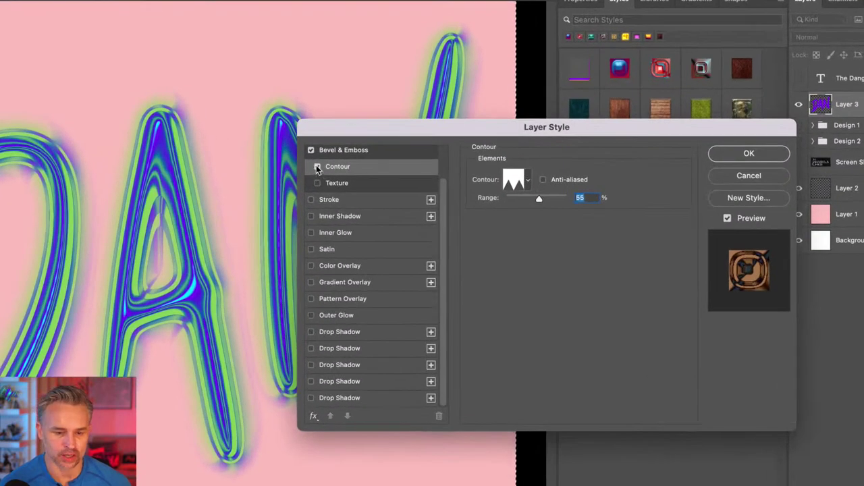
click(378, 167)
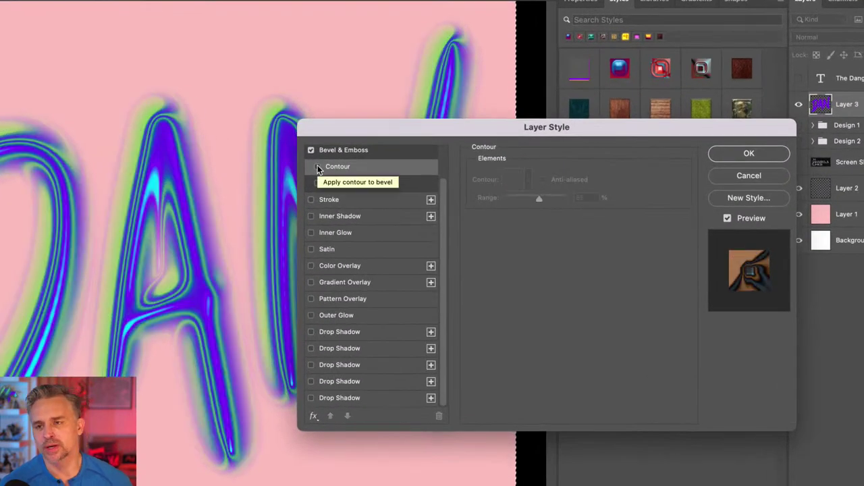
click(317, 168)
scroll(317, 165, up, 1)
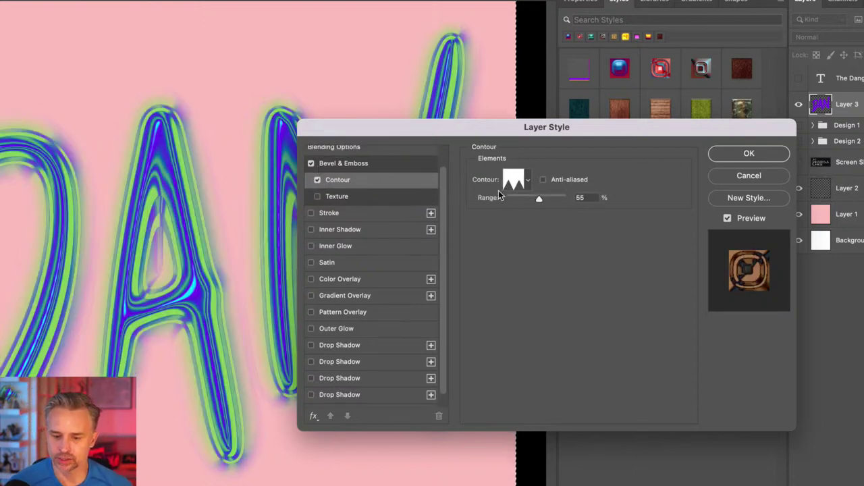
Apply the Cove - Deep gloss contour to the bevel and lower its starting point to 3% output.
click(325, 163)
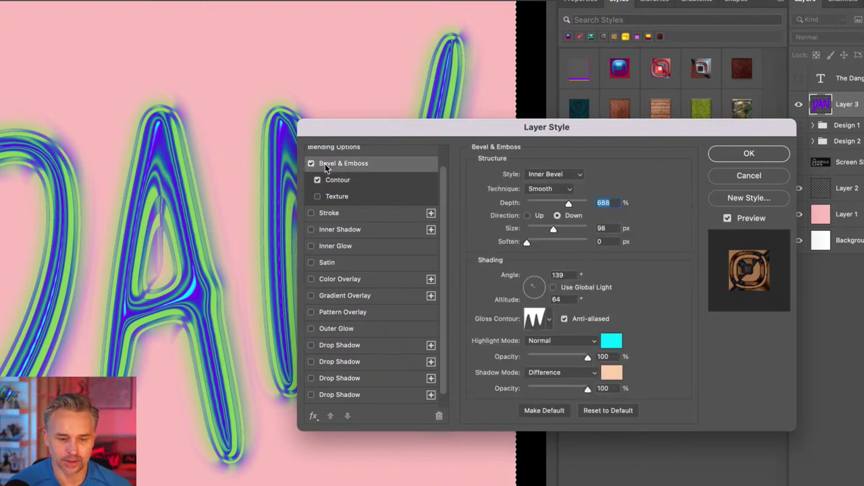
click(549, 321)
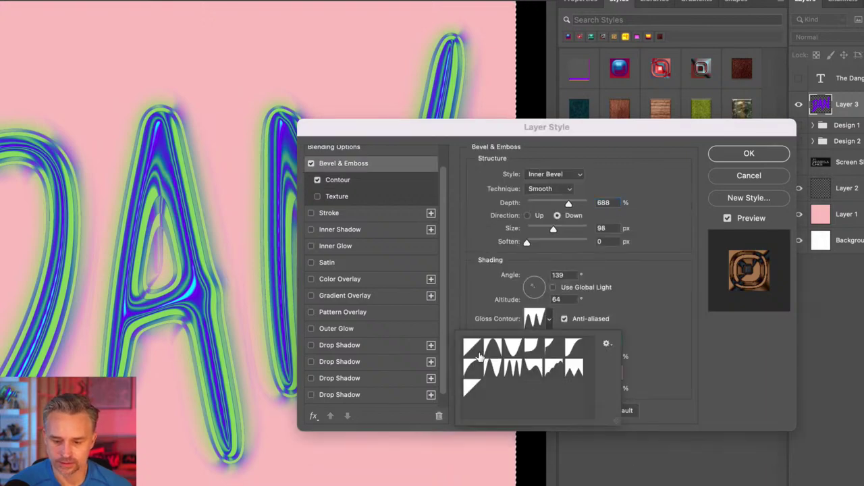
click(530, 349)
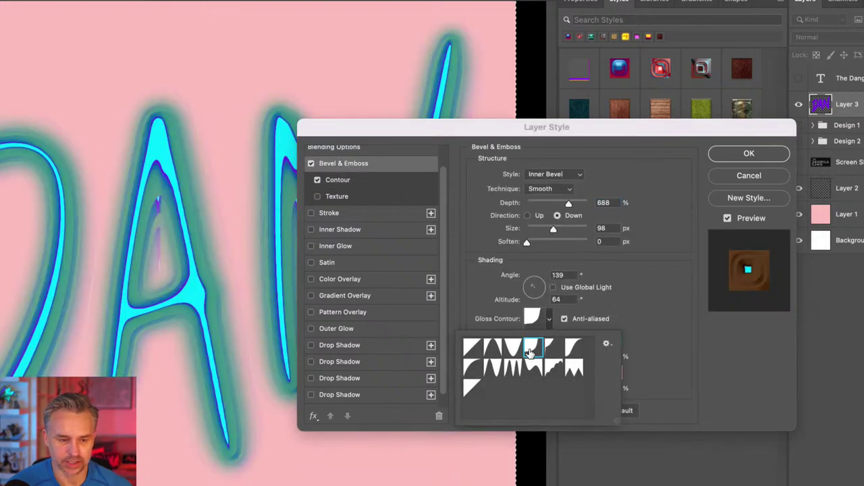
click(530, 321)
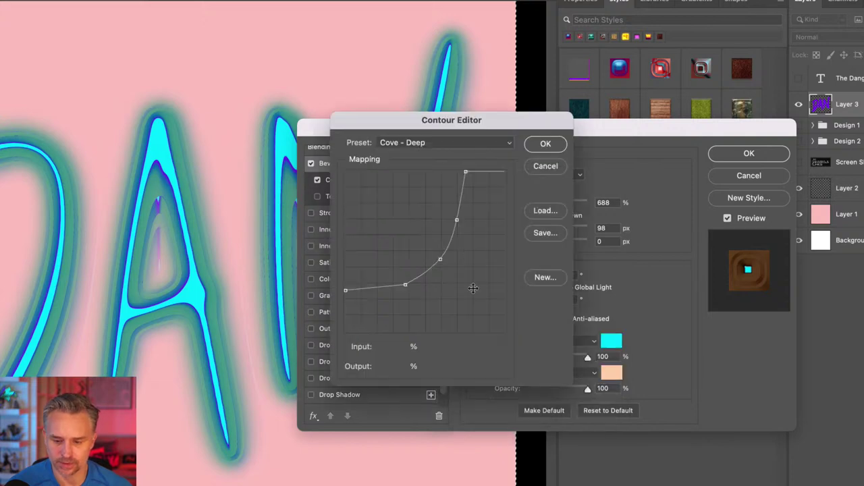
drag(345, 290, 346, 326)
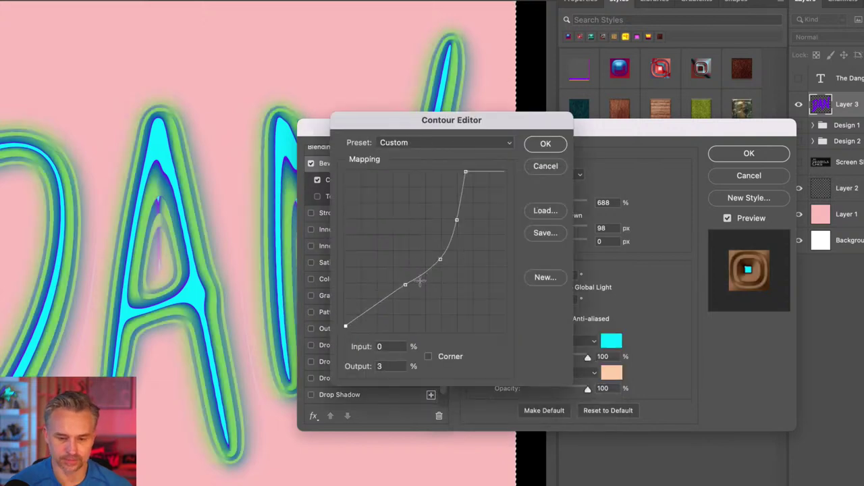
Reshape the gloss contour's middle points, including one at 62% input, 36% output, and extend its top point to 100% input and output.
drag(405, 285, 405, 294)
drag(440, 259, 445, 273)
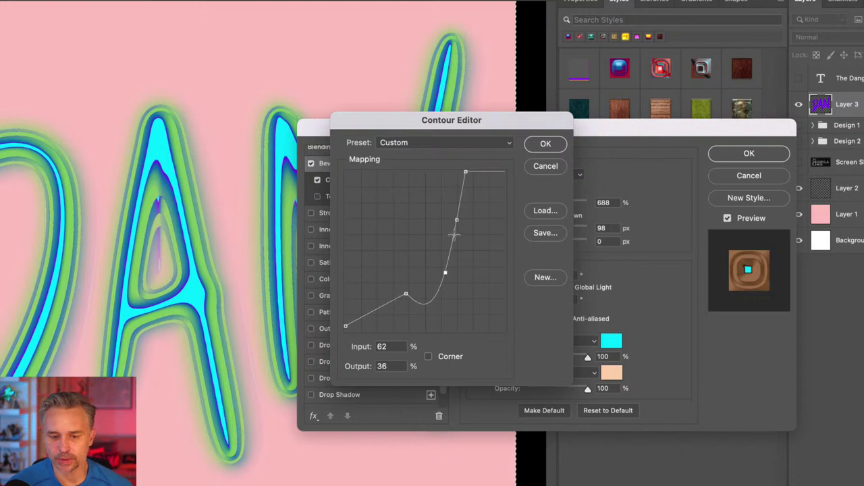
drag(454, 235, 462, 236)
drag(465, 173, 511, 166)
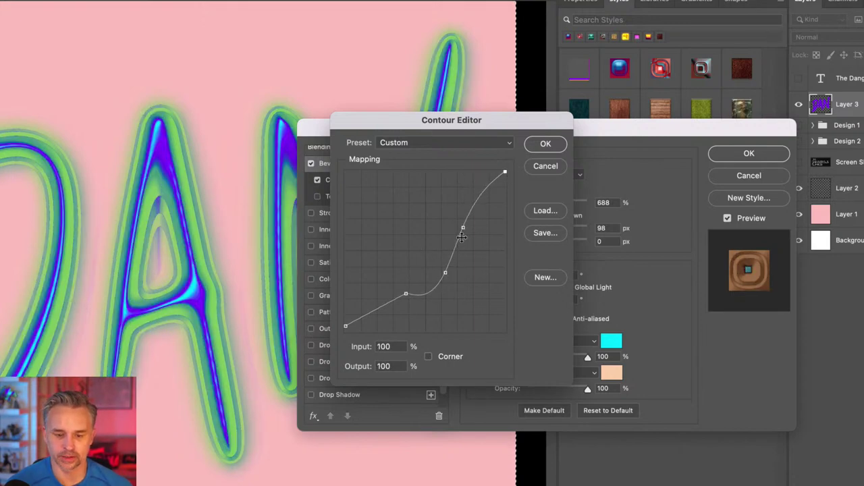
Finish the gloss contour with a point at 64% input, 42% output and a corner at 33% input, 41% output, and apply the layer style.
drag(462, 228, 464, 221)
drag(445, 272, 447, 263)
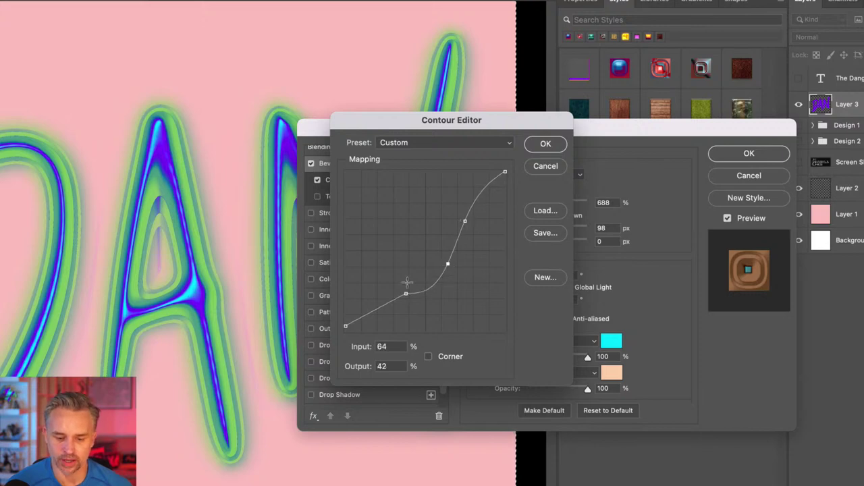
drag(406, 293, 397, 265)
click(428, 356)
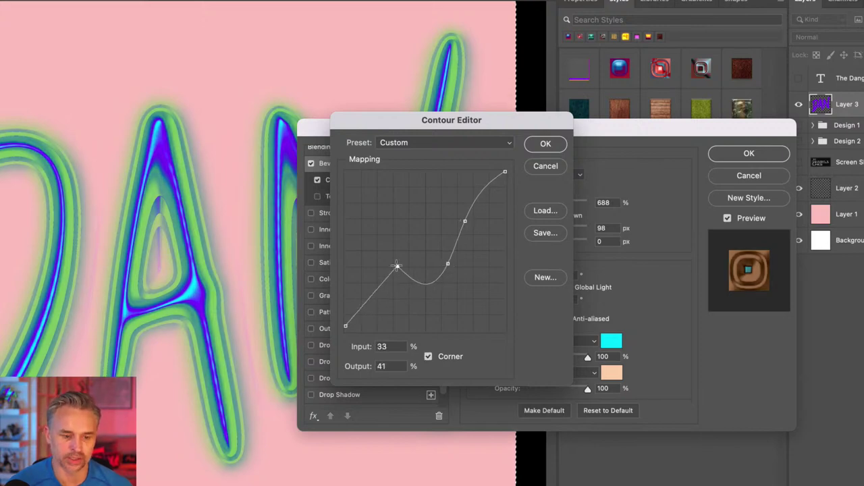
click(532, 147)
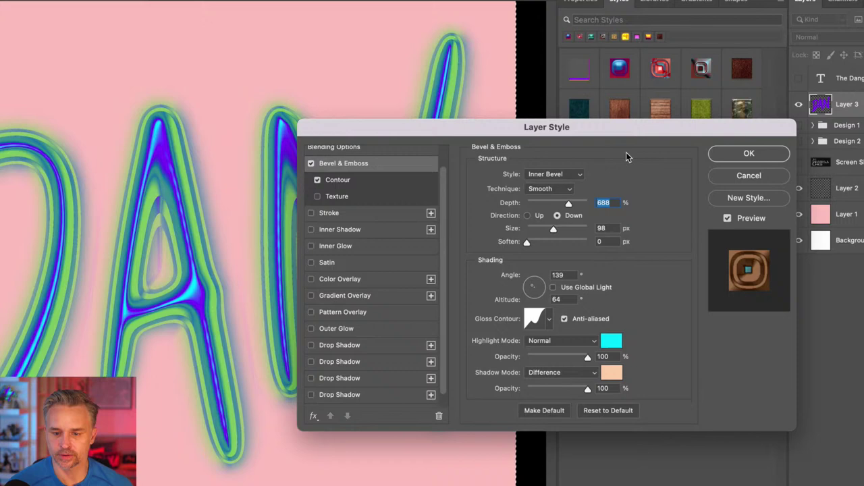
click(723, 153)
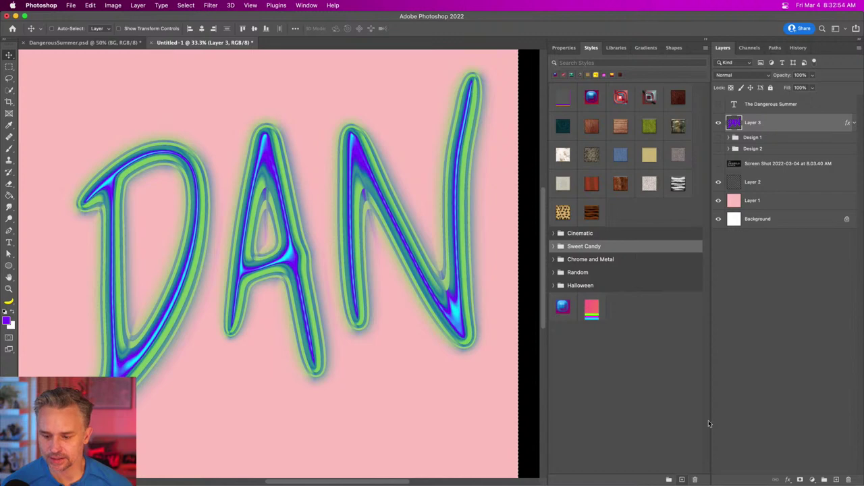
Save the lettering's layer effects as a new style preset named Toxic.
click(680, 479)
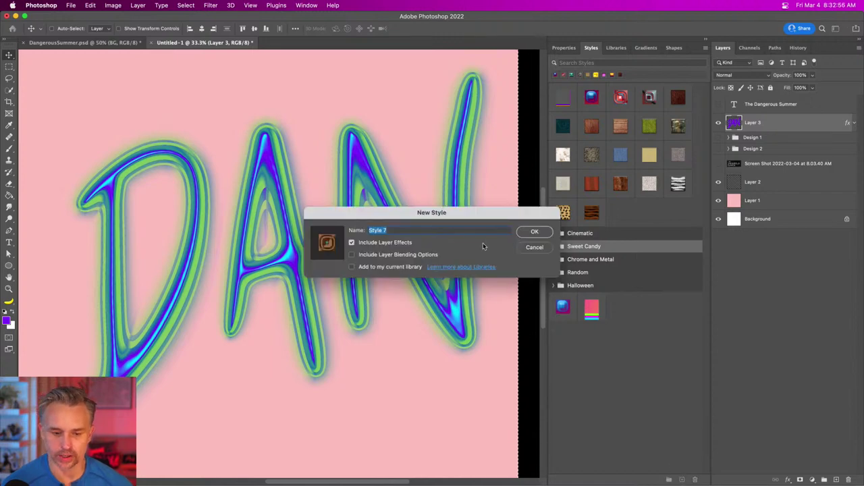
text(TO)
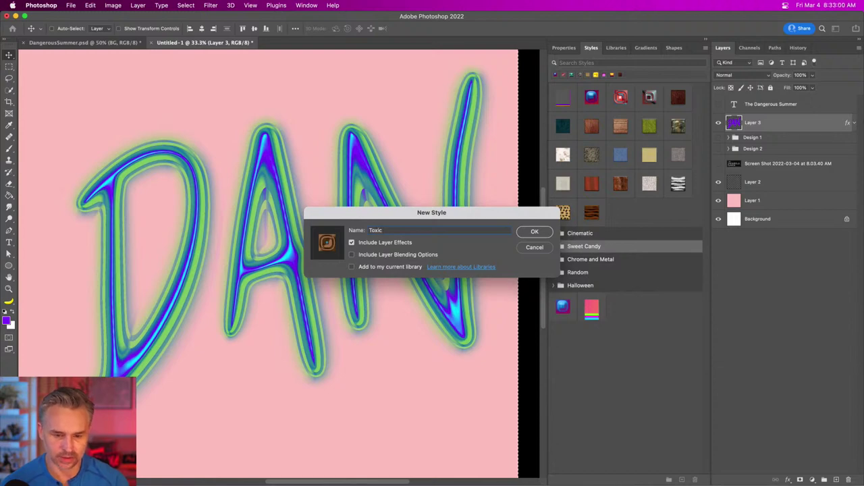
key(Return)
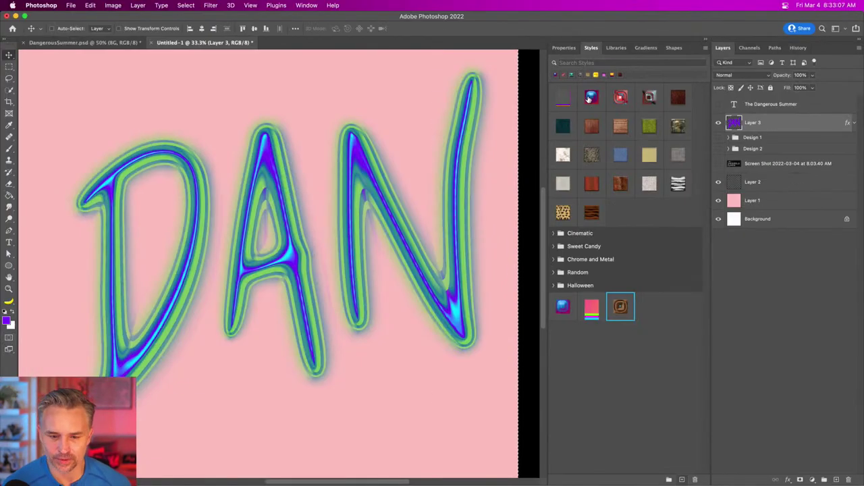
Try the magenta and blue glossy style presets on the DAN lettering and keep the blue one.
click(589, 99)
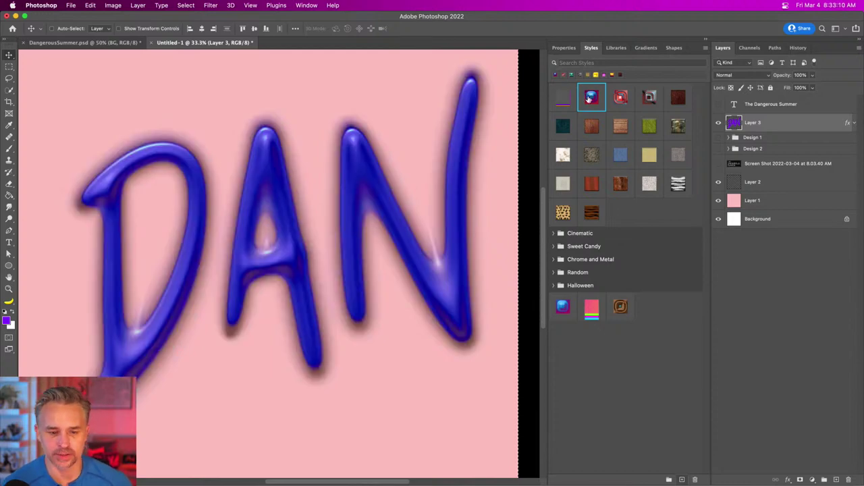
click(619, 99)
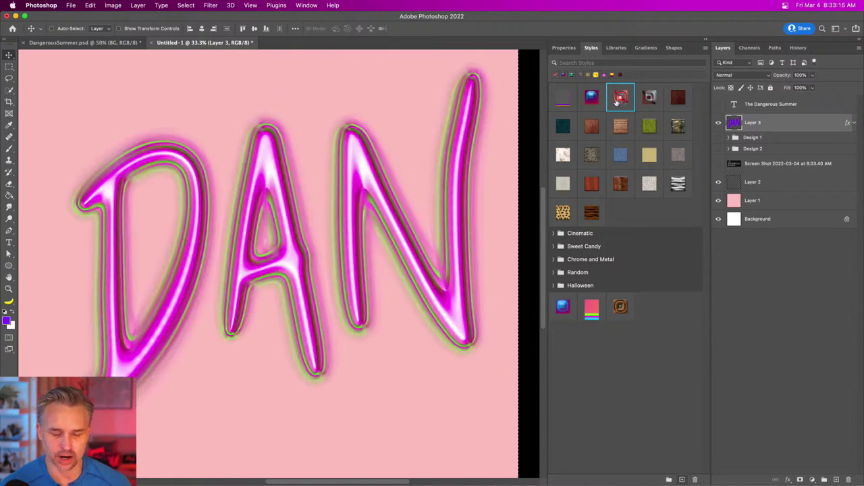
click(591, 99)
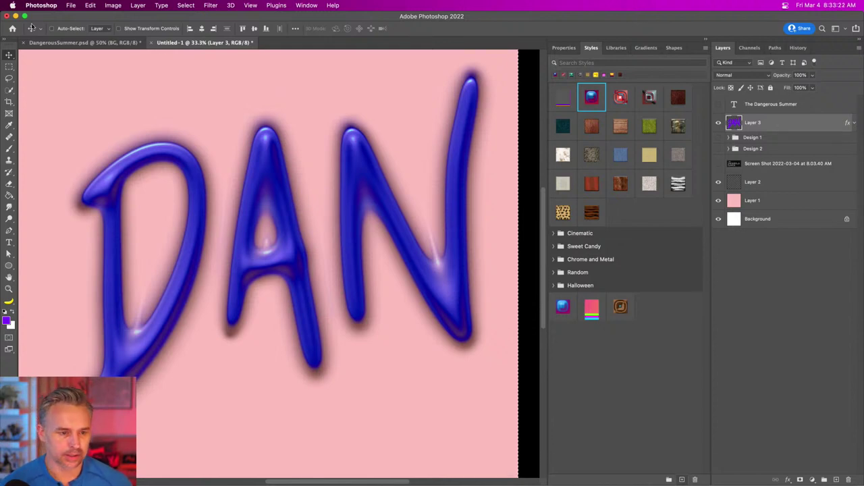
Shift the DAN lettering's colour with Hue/Saturation, setting Hue to -47.
key(super)
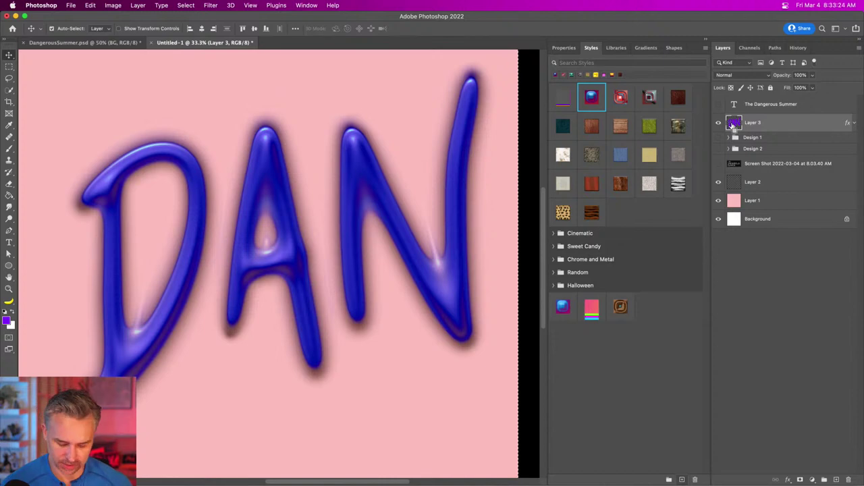
key(super+u)
drag(715, 382, 712, 382)
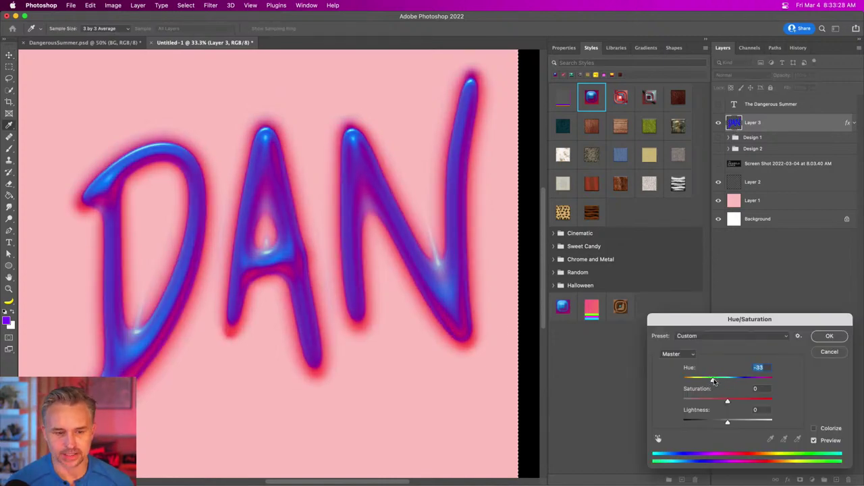
drag(706, 322, 500, 265)
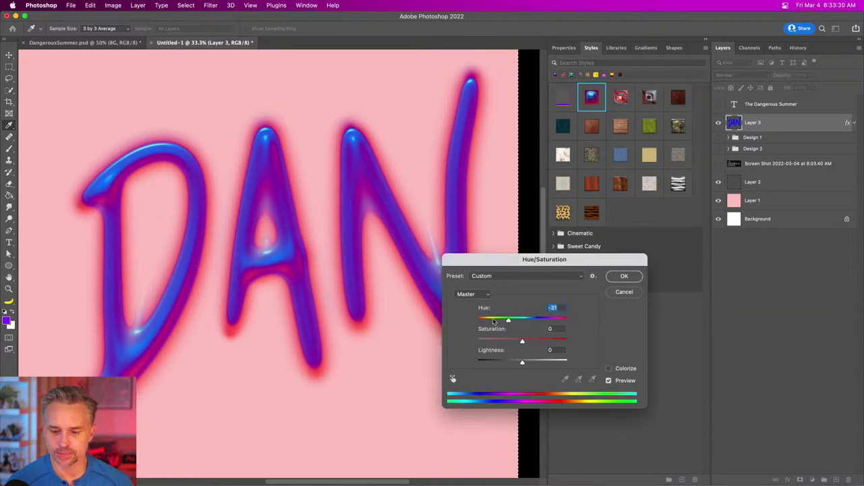
drag(493, 322, 505, 323)
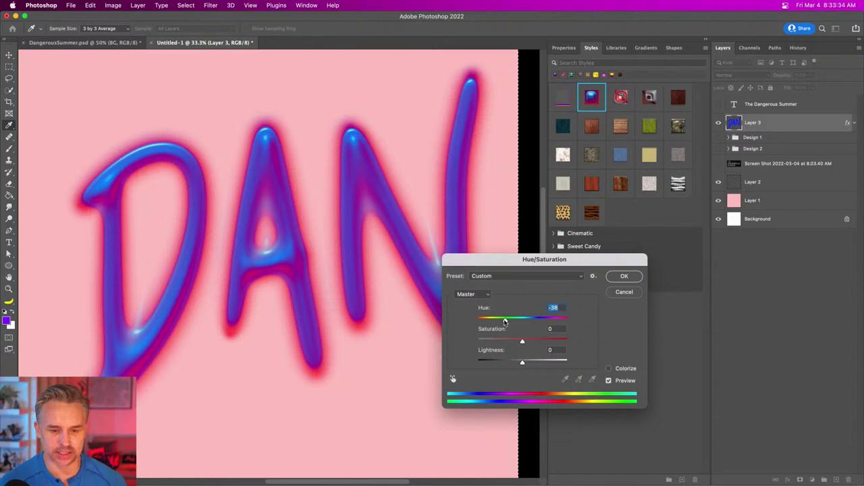
drag(505, 323, 504, 323)
drag(527, 259, 705, 142)
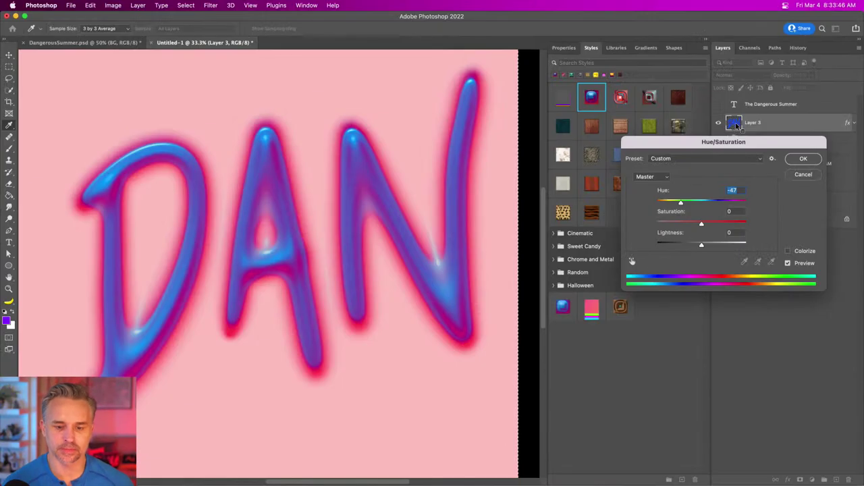
drag(646, 148, 520, 197)
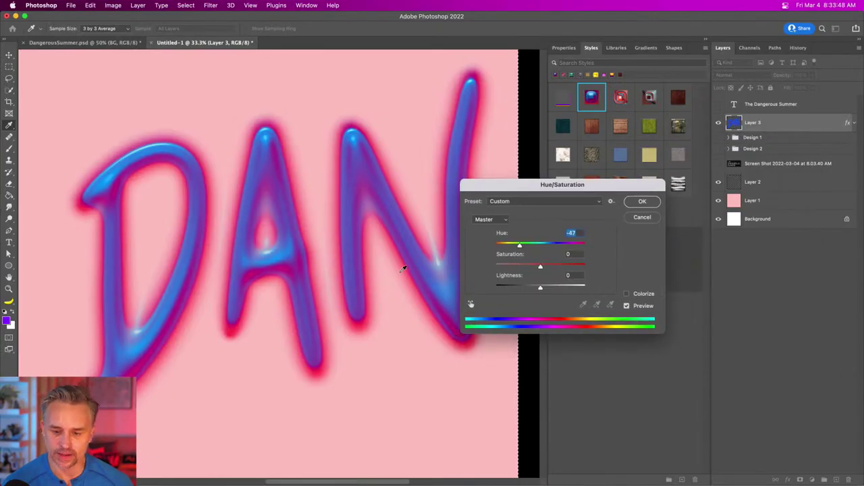
click(638, 203)
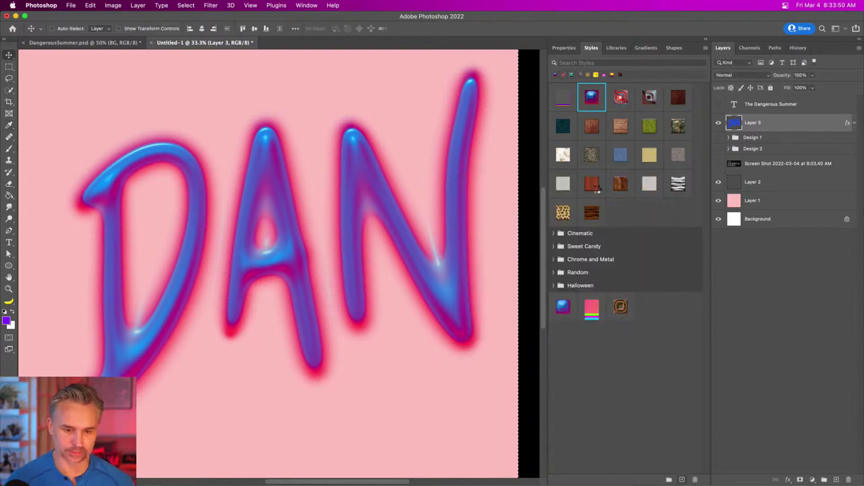
Scale the DAN lettering down toward its lower-left corner and move it slightly upward on the canvas.
key(super+minus)
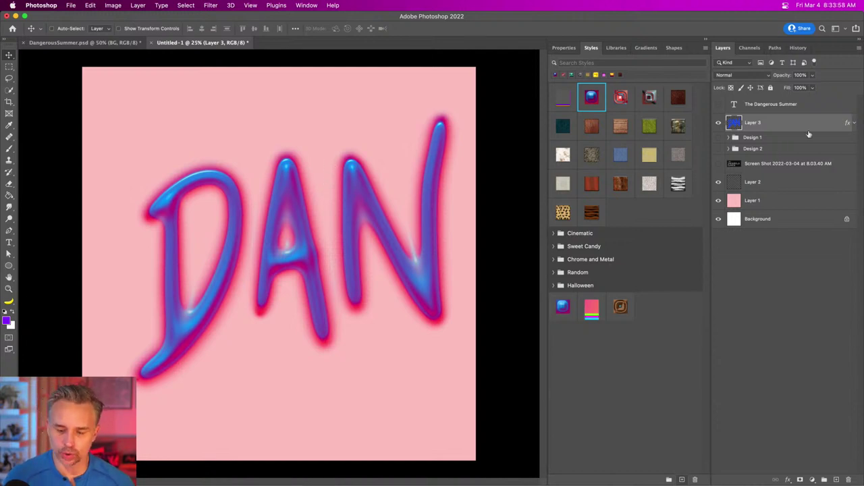
key(super+t)
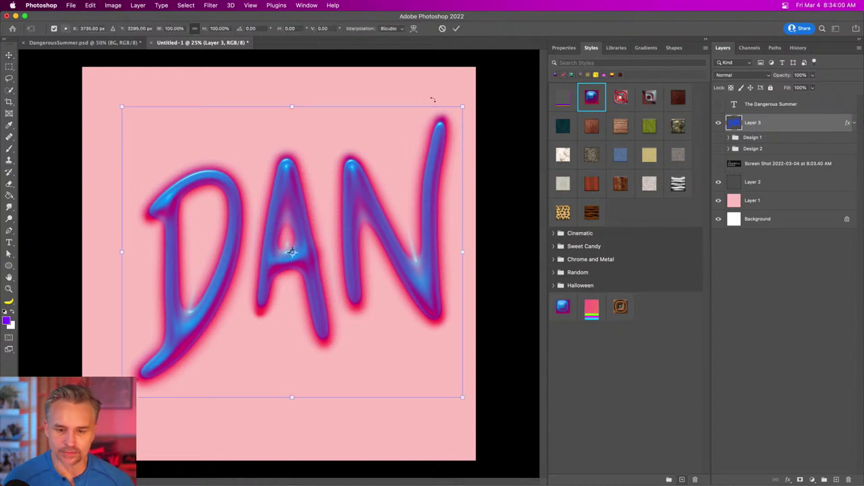
drag(455, 115, 350, 228)
key(Return)
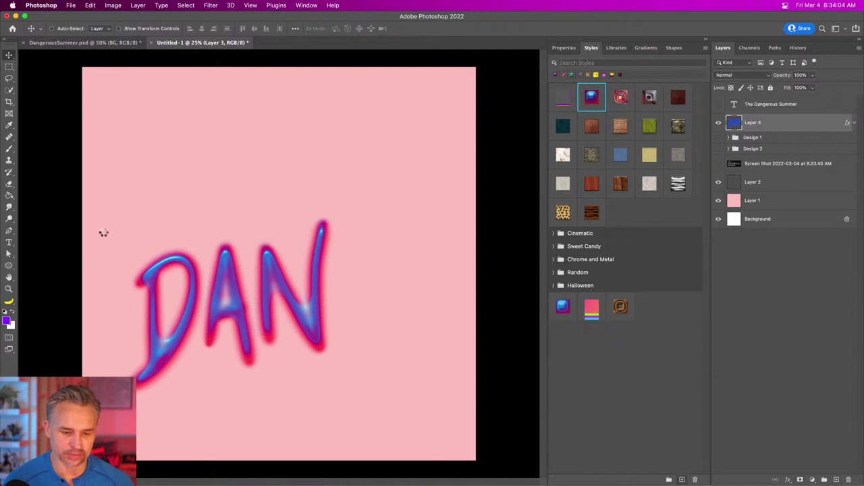
drag(182, 312, 187, 263)
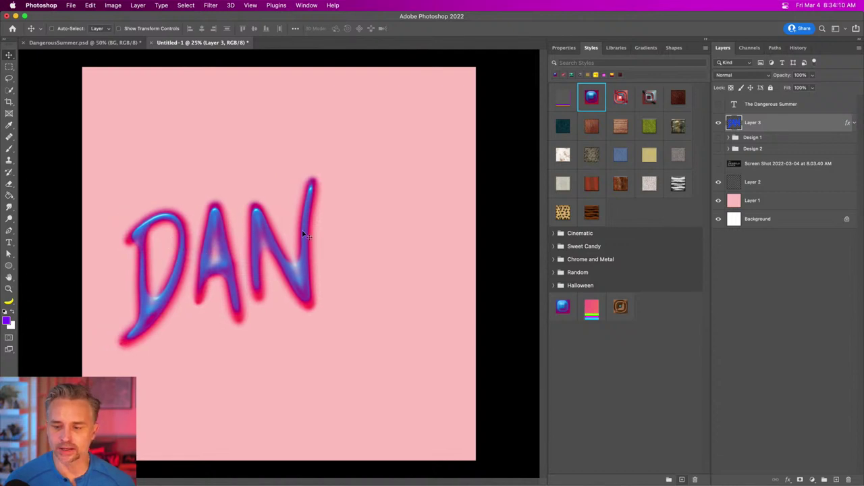
Add a new layer above the DAN lettering and paint a violet letter G beside the N with a soft 300 px brush.
click(836, 479)
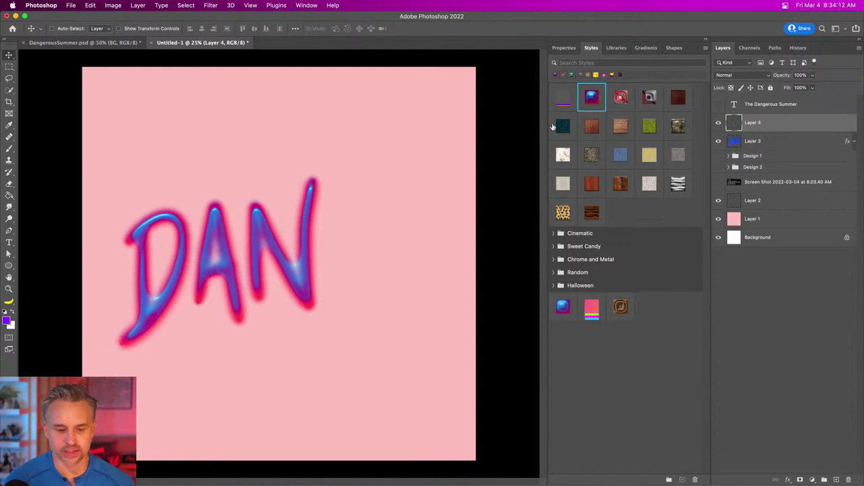
key(super+0)
key(super+equal)
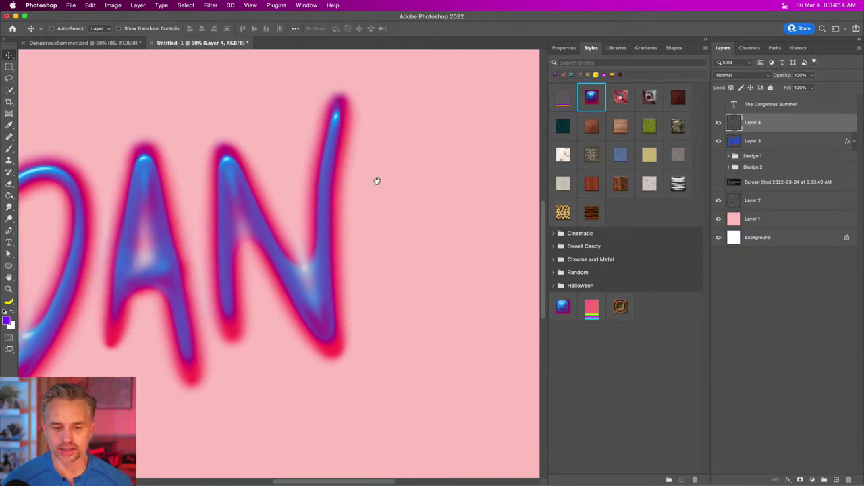
drag(376, 180, 326, 193)
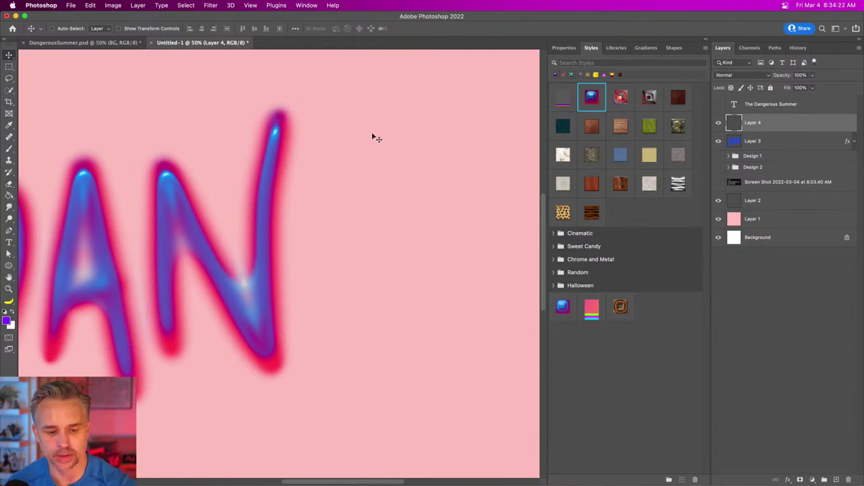
key(b)
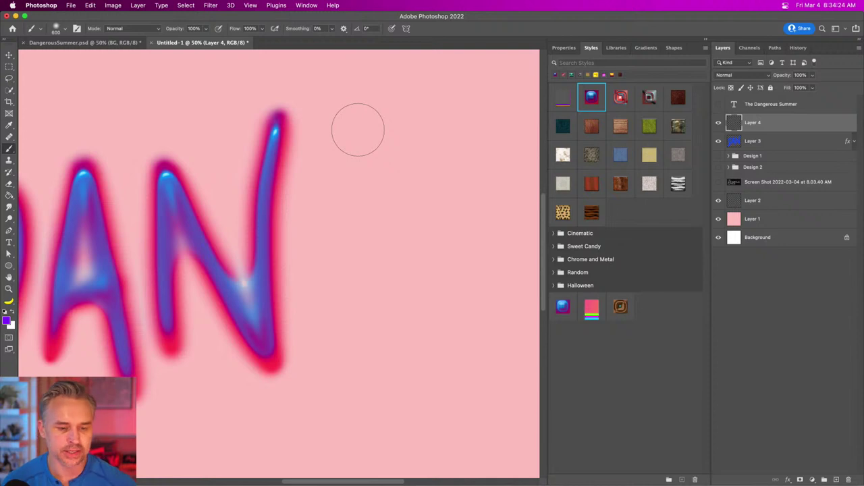
key(bracketleft)
key(bracketleft)
key(bracketleft)
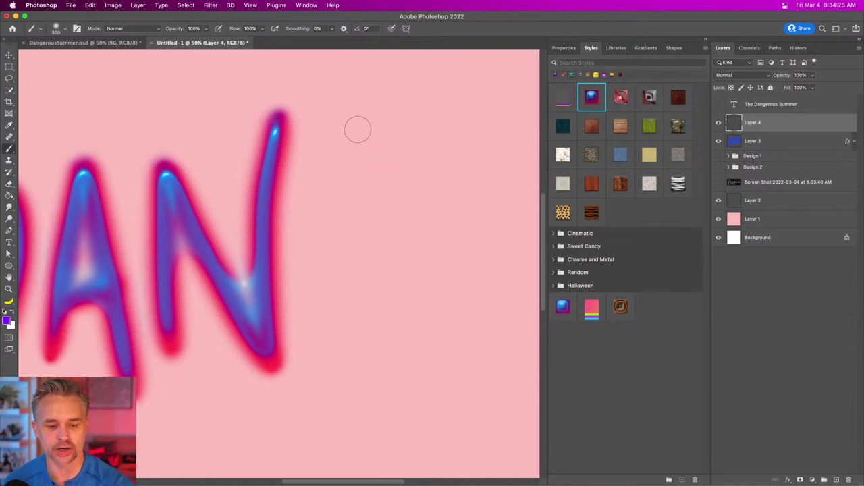
click(392, 120)
mouse_move(392, 121)
mouse_down()
mouse_move(292, 285)
mouse_move(335, 351)
mouse_move(372, 224)
mouse_move(390, 341)
mouse_up()
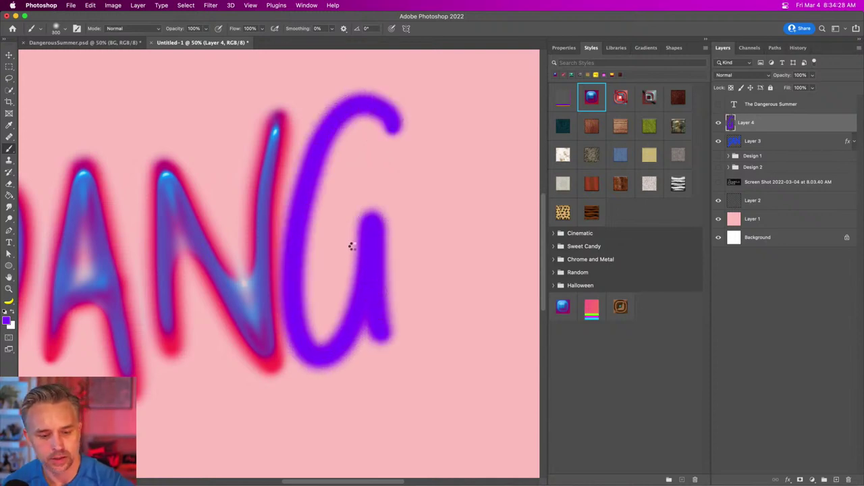
drag(331, 251, 432, 182)
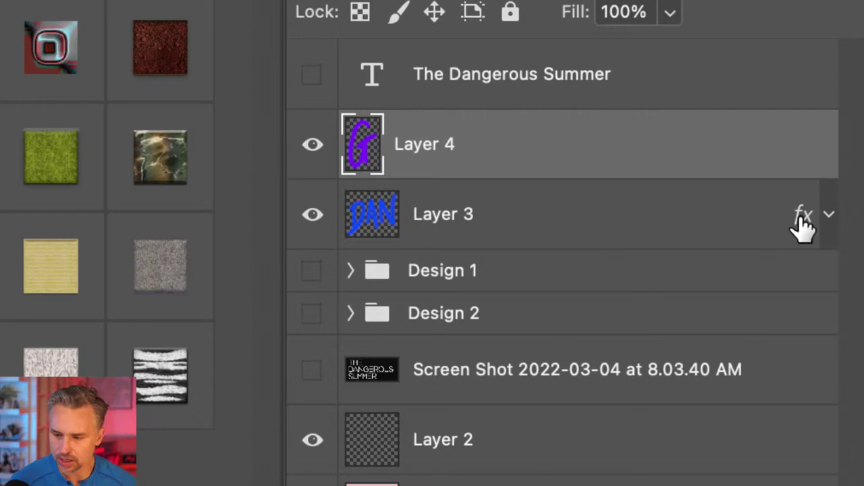
Copy the DAN layer's style onto the G layer and hide the effects of both layers.
drag(804, 217, 799, 147)
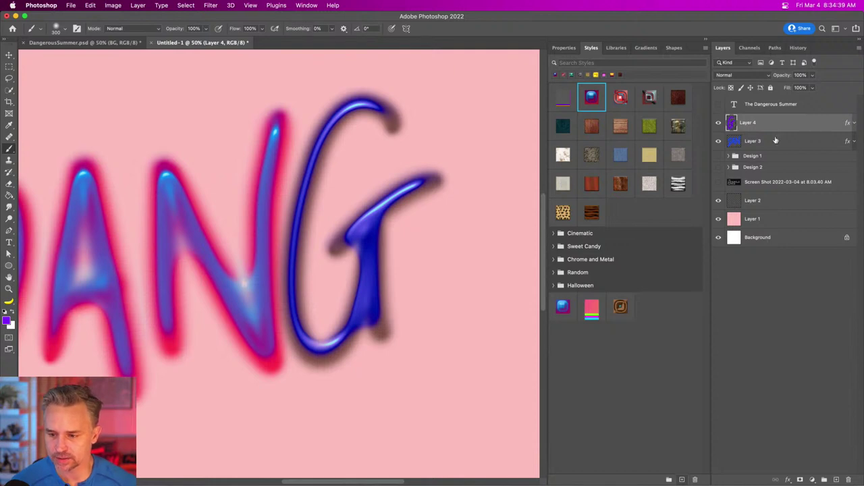
click(854, 142)
click(735, 155)
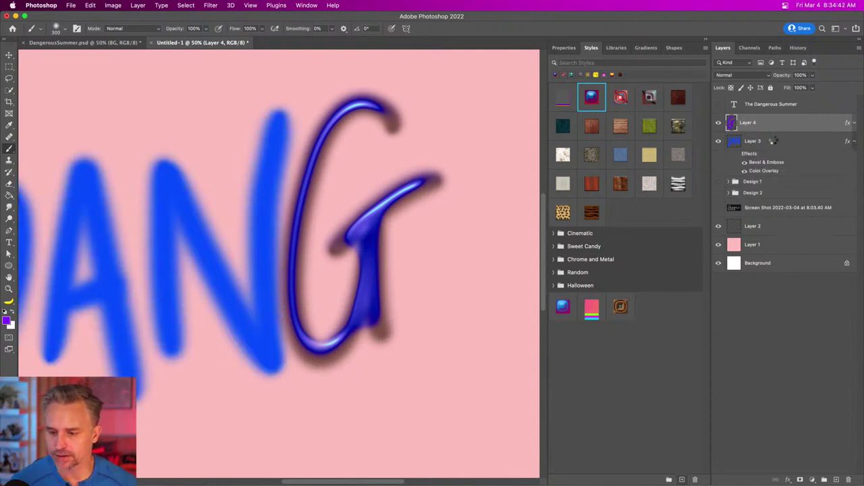
click(854, 123)
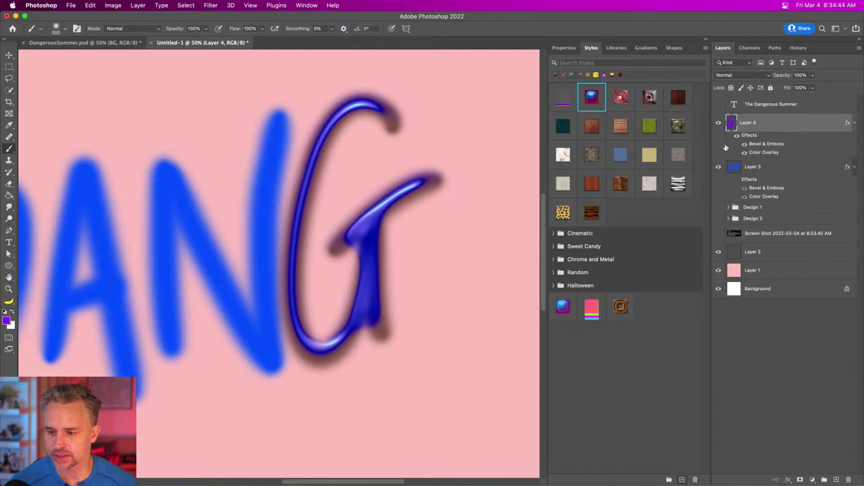
click(736, 136)
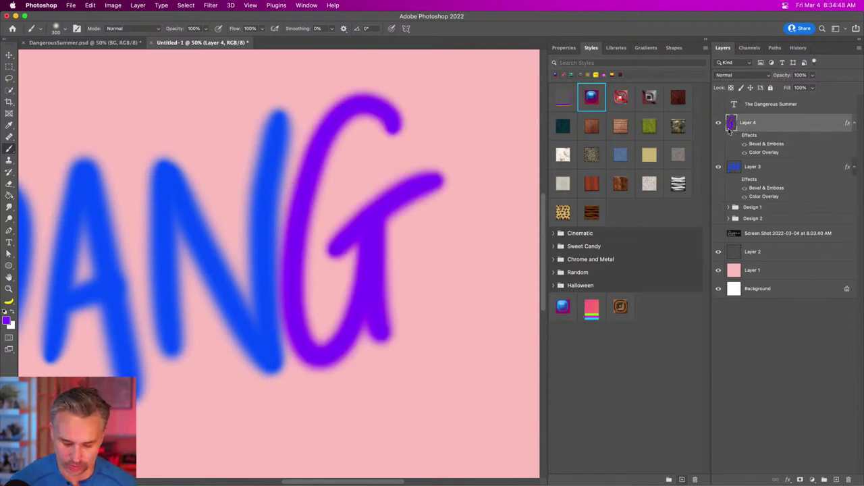
Shift the letter G's colour with Hue/Saturation, setting Hue to -28 and Saturation to +4 and slightly raising Lightness.
key(super+u)
drag(540, 247, 544, 289)
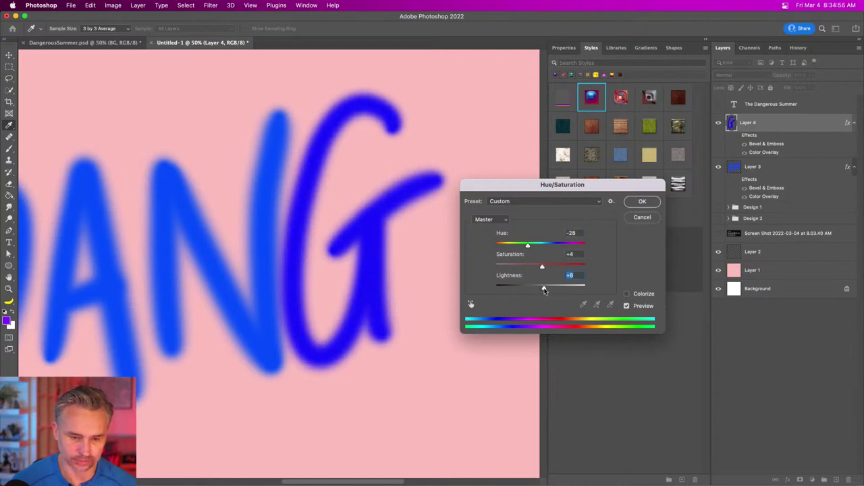
key(Return)
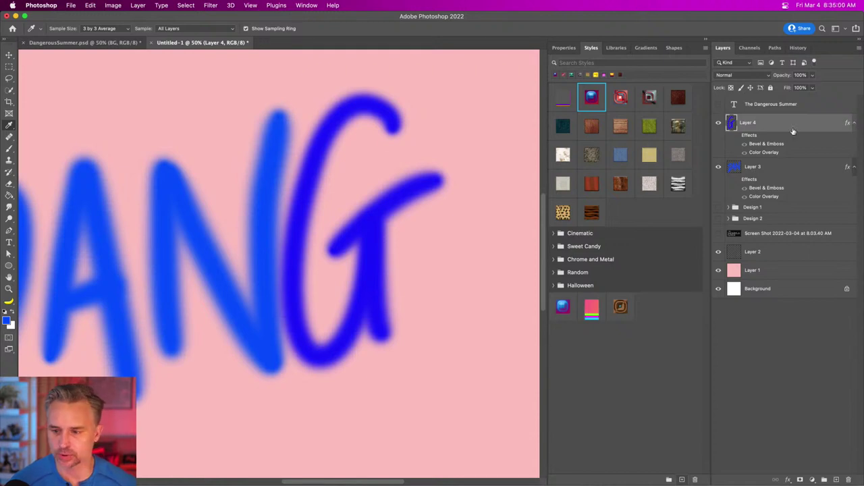
Show the effects of the G and DAN layers again and collapse both effect lists.
click(736, 136)
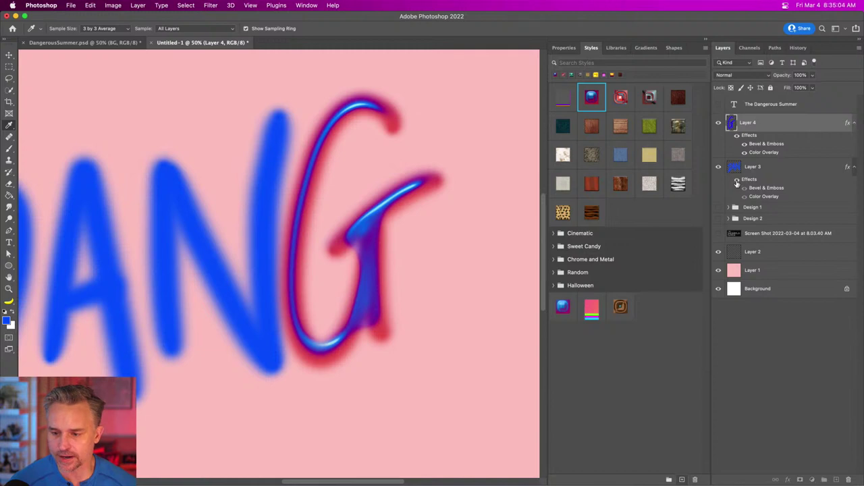
click(736, 179)
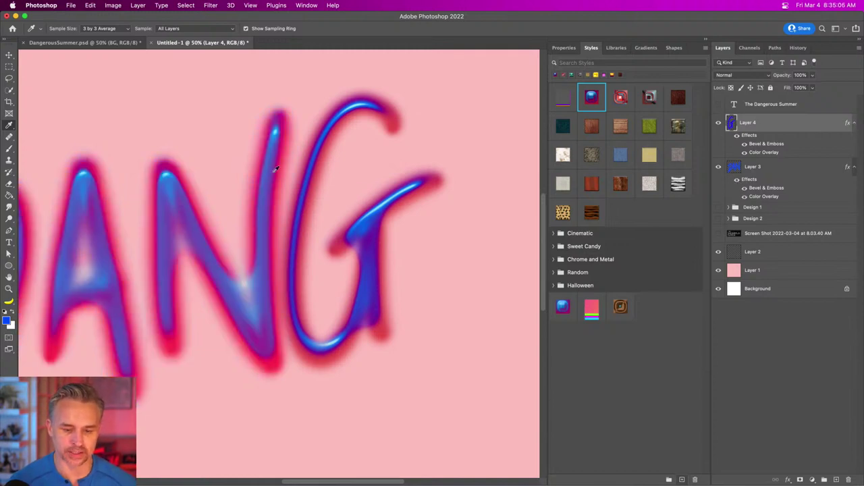
drag(275, 169, 296, 157)
key(super+minus)
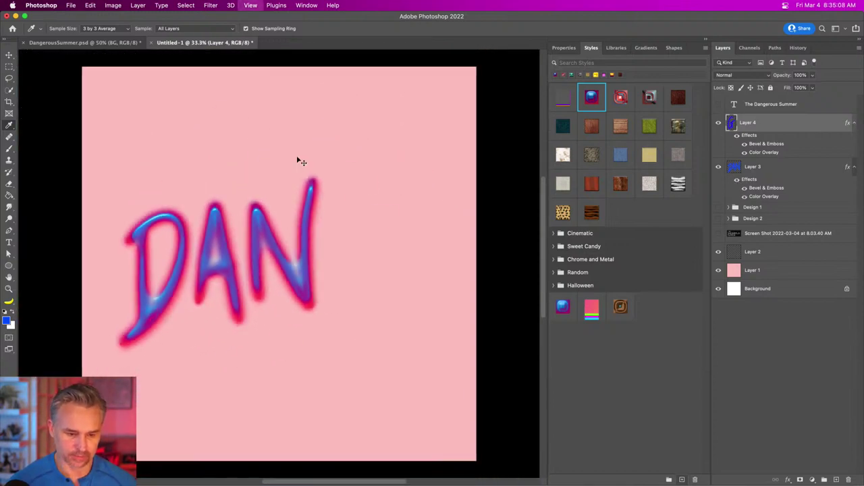
click(853, 123)
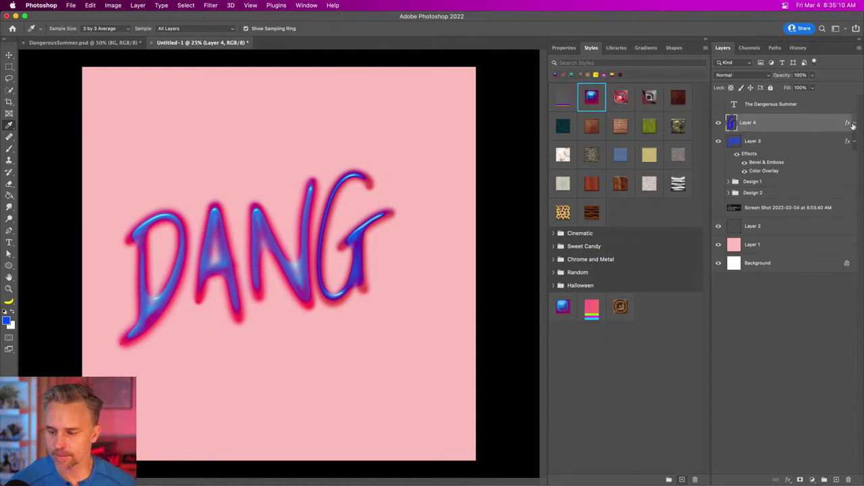
click(853, 141)
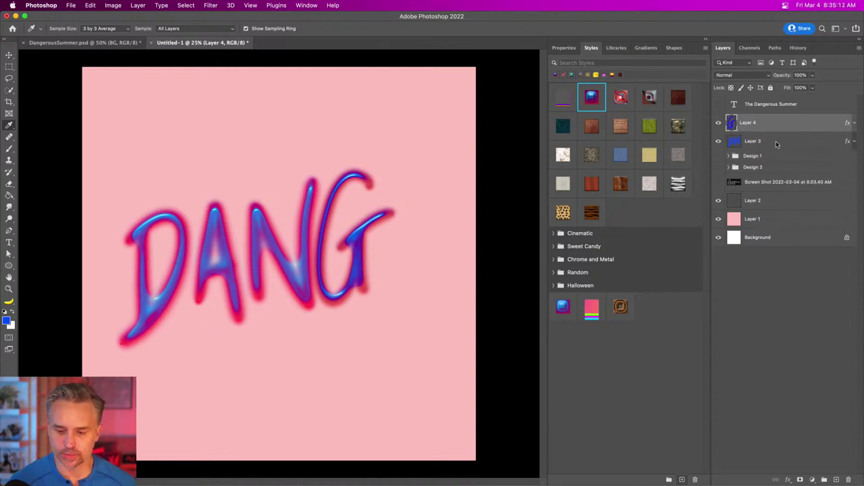
Scale the DAN and G layers together to about 67% toward their lower-left corner and move them up on the canvas.
shift+click(776, 142)
key(super+t)
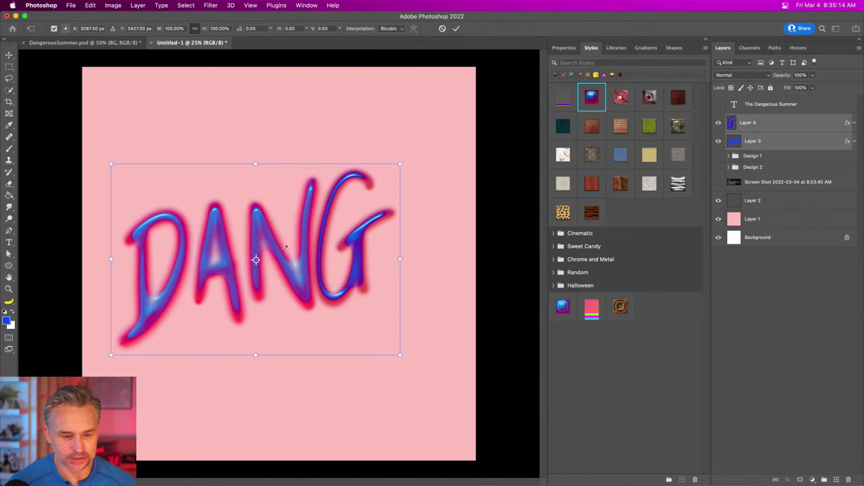
drag(400, 164, 306, 227)
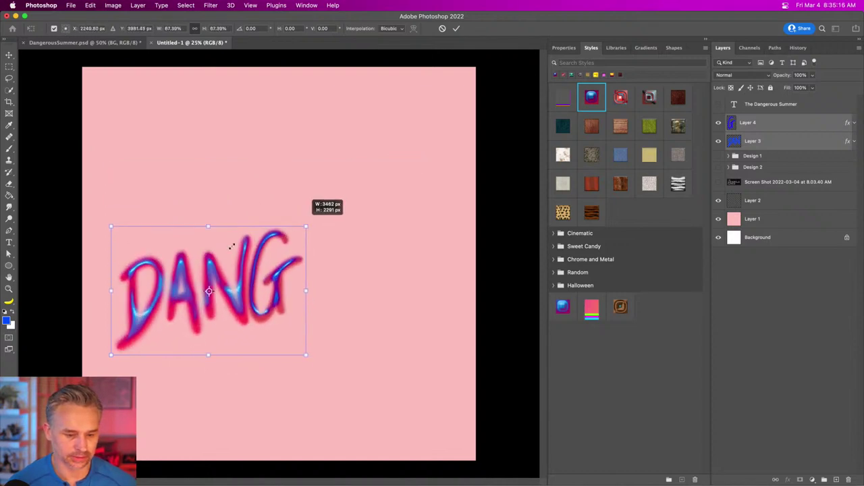
drag(212, 241, 212, 209)
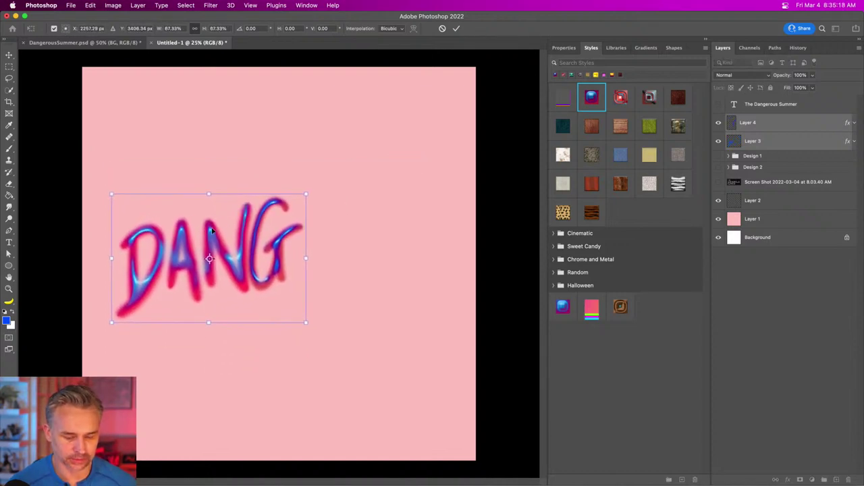
key(Return)
key(i)
key(super+plus)
key(super+plus)
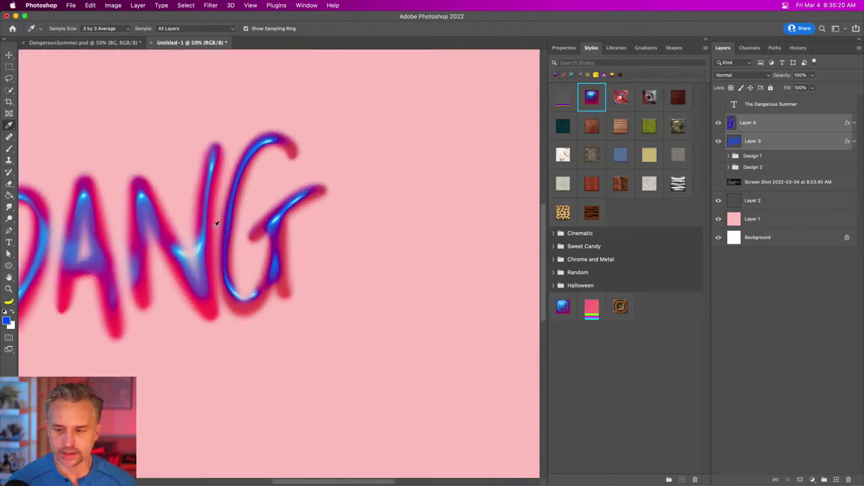
Paint a blue letter E with three slanted arms beside the G on Layer 4 using the soft 300 px brush.
click(747, 124)
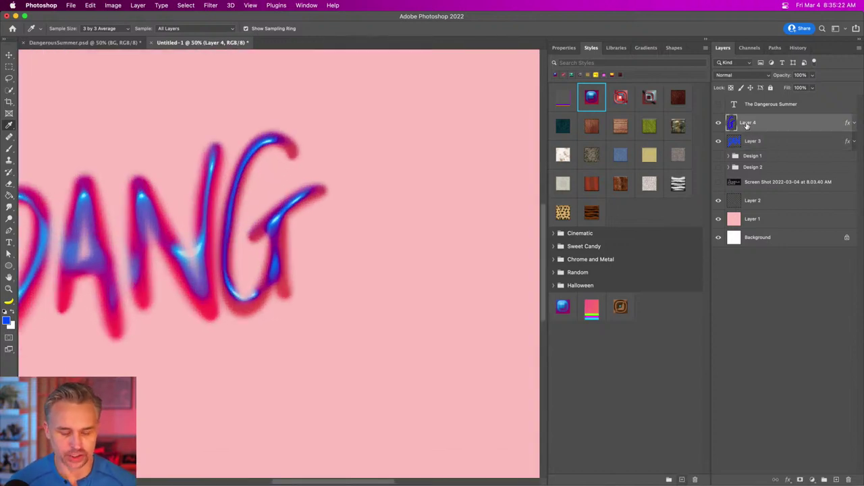
key(b)
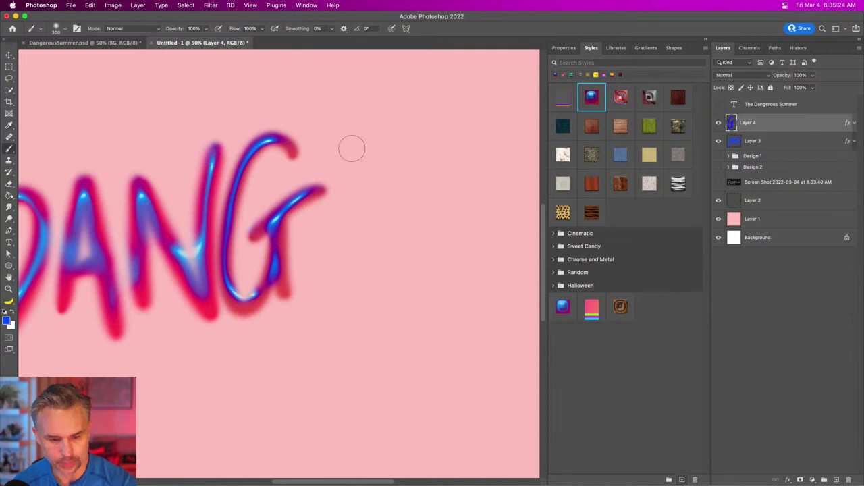
drag(331, 143, 322, 271)
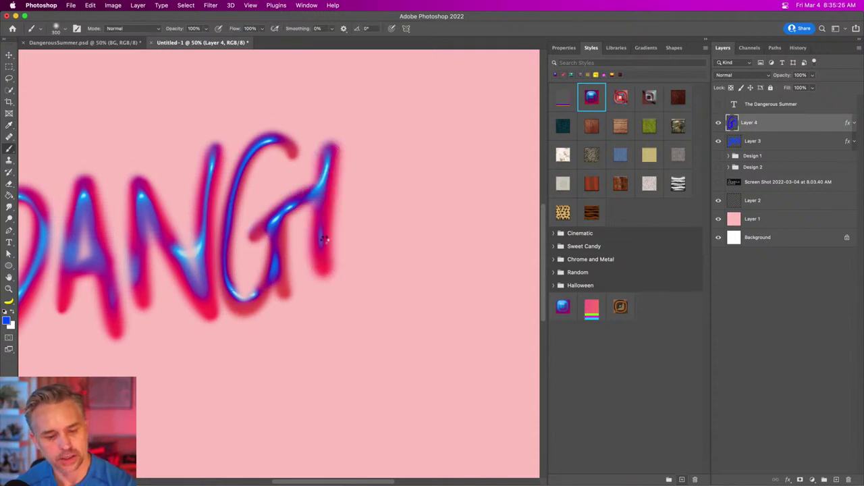
drag(328, 140, 323, 294)
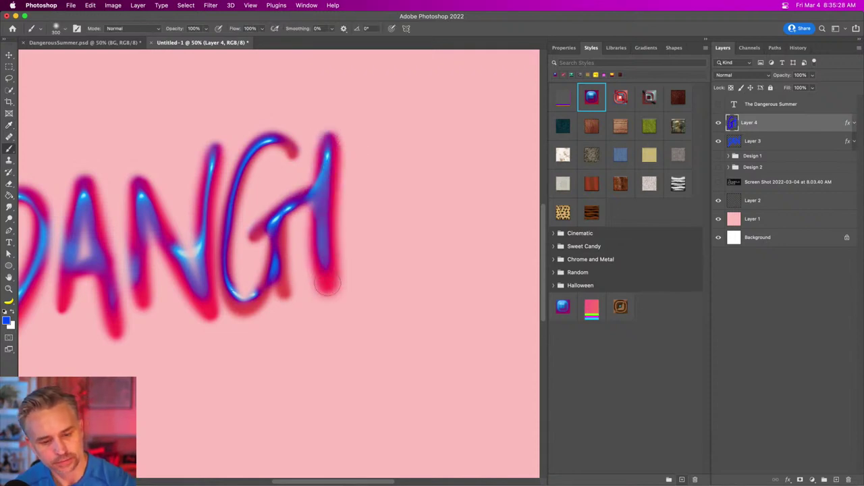
drag(335, 143, 413, 98)
mouse_move(333, 205)
mouse_down()
mouse_move(368, 162)
mouse_move(392, 174)
mouse_up()
drag(332, 268, 395, 233)
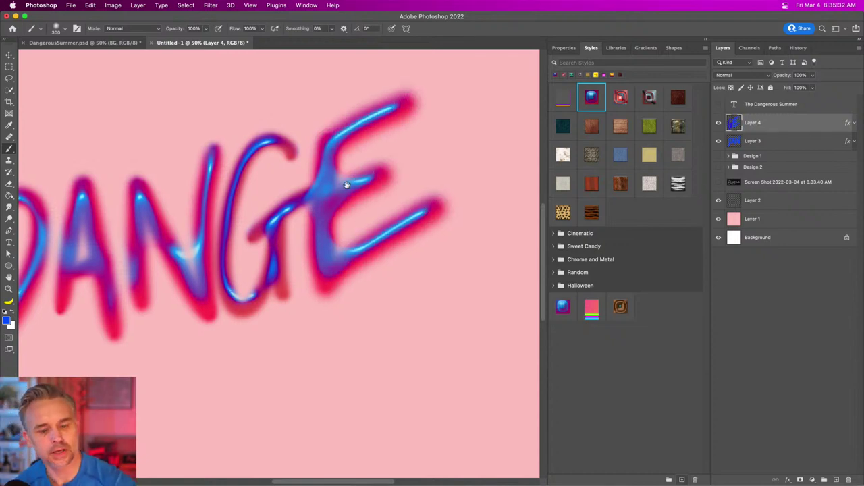
drag(343, 183, 289, 256)
drag(351, 179, 341, 298)
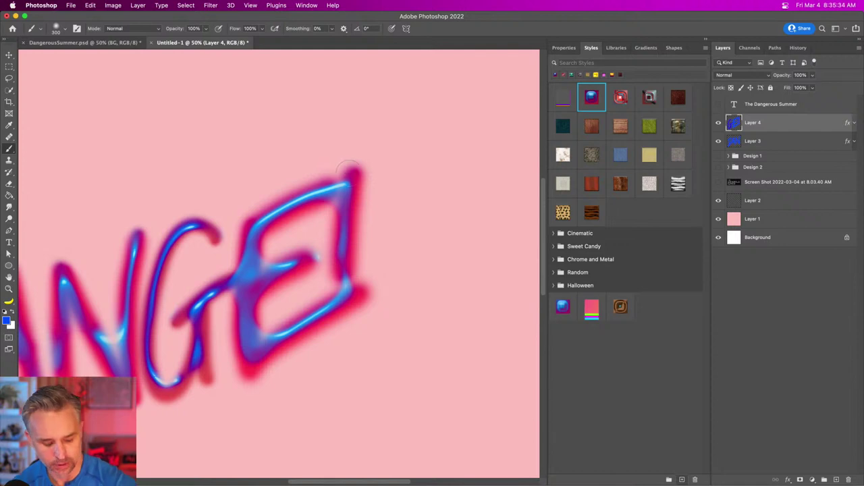
key(super+z)
drag(363, 162, 341, 290)
key(super+z)
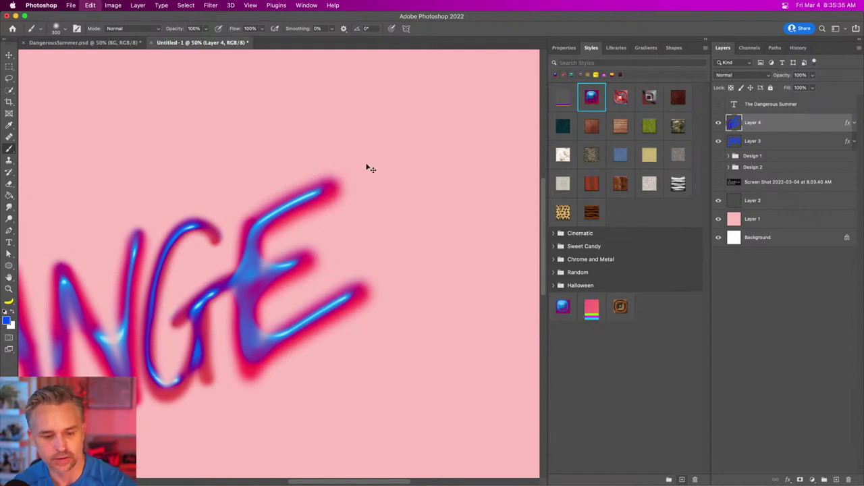
drag(366, 152, 354, 294)
key(super+z)
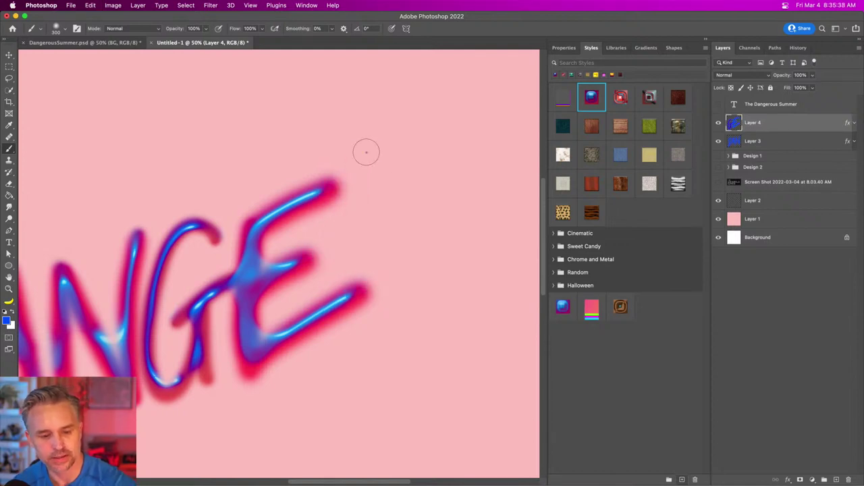
Paint a letter R beside the E on Layer 4 with a long leg sloping down past the E.
drag(367, 151, 360, 241)
mouse_move(352, 152)
mouse_down()
mouse_move(406, 185)
mouse_move(364, 218)
mouse_move(398, 230)
mouse_move(470, 323)
mouse_up()
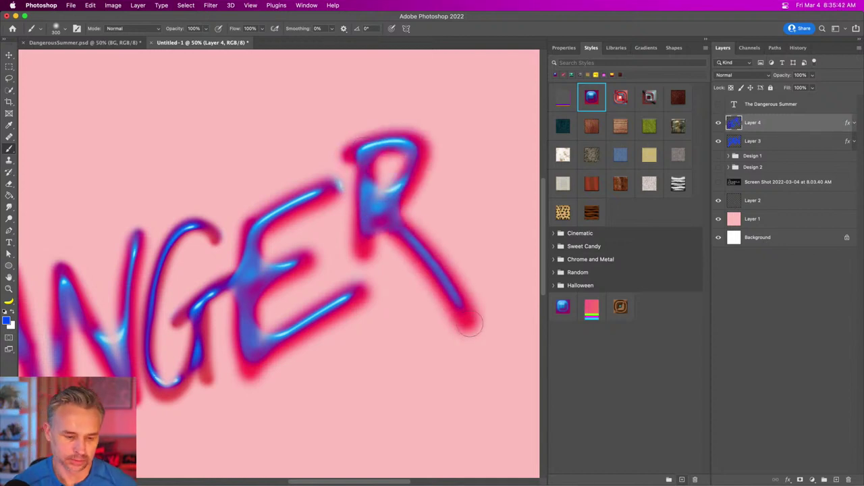
key(super+minus)
key(super+minus)
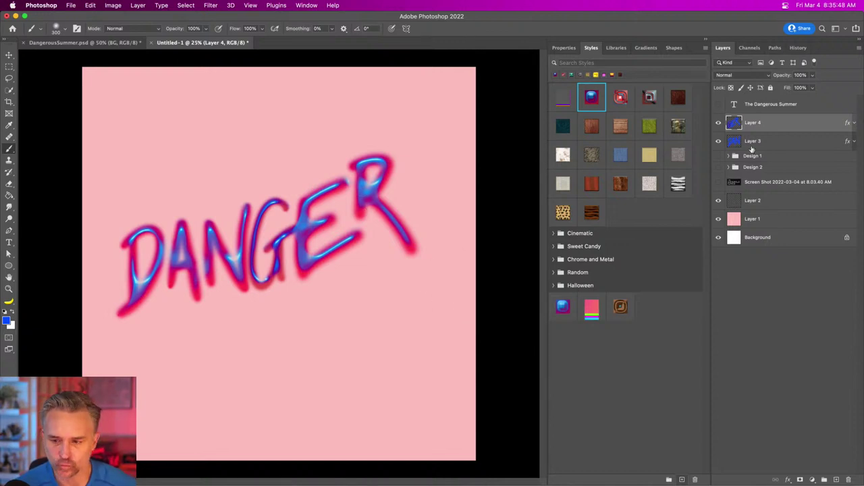
Lasso the letter R, move it slightly down beside the E, and clear the selection.
click(9, 78)
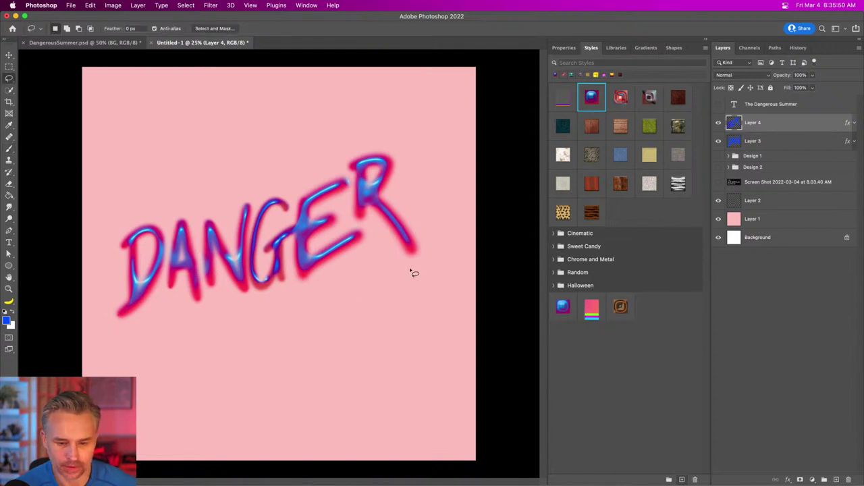
mouse_move(439, 233)
mouse_down()
mouse_move(410, 272)
mouse_move(375, 252)
mouse_move(347, 208)
mouse_move(352, 183)
mouse_move(340, 158)
mouse_move(391, 140)
mouse_move(424, 175)
mouse_up()
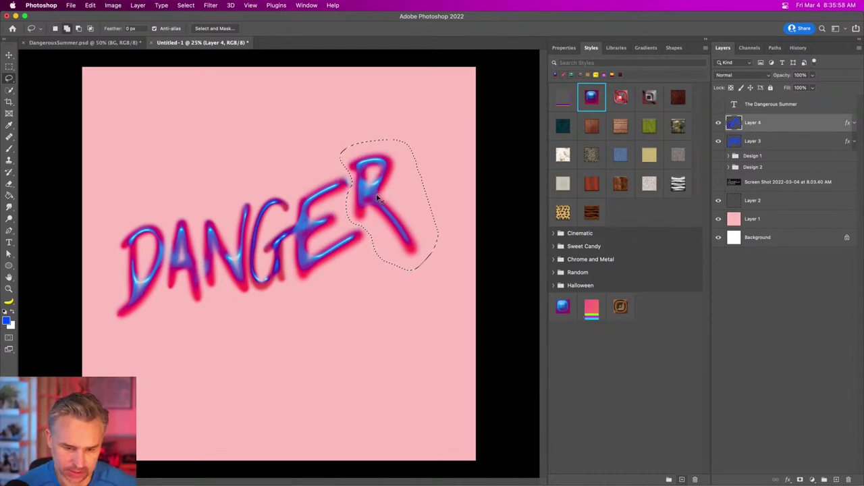
drag(381, 199, 379, 200)
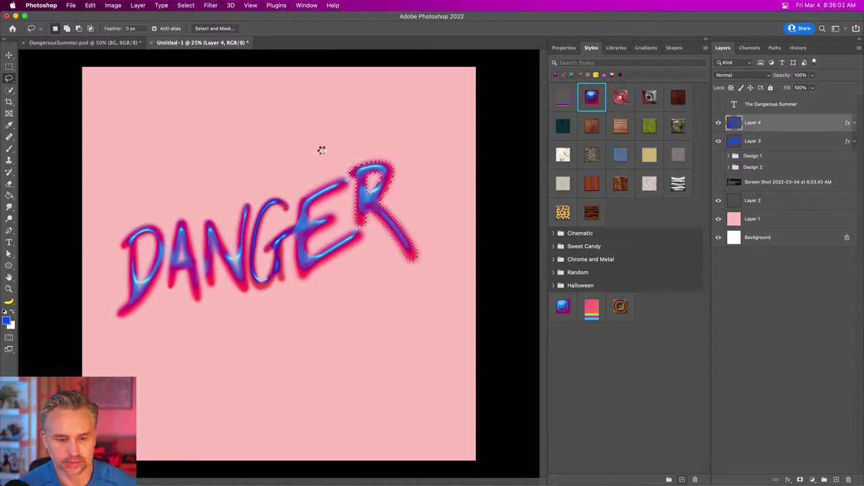
click(321, 150)
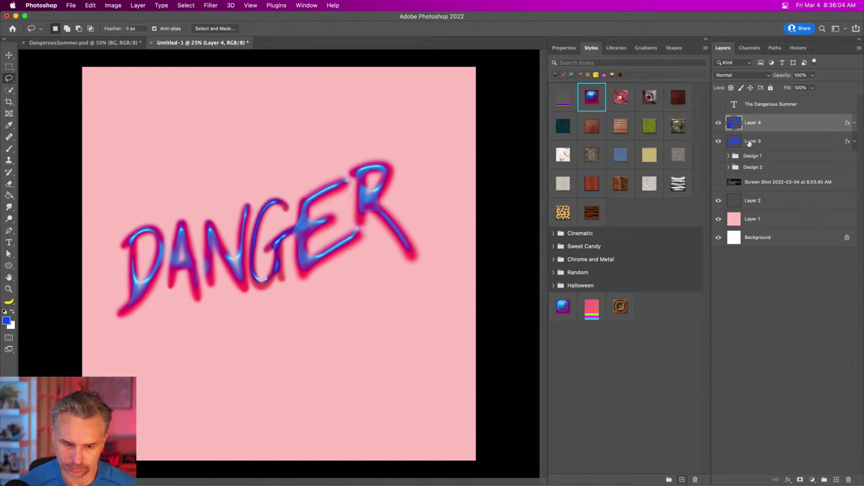
Scale Layers 3 and 4 together to about 89%, rotate the DANGER lettering slightly counterclockwise, and shift it toward the canvas's left edge.
shift+click(752, 142)
key(super+t)
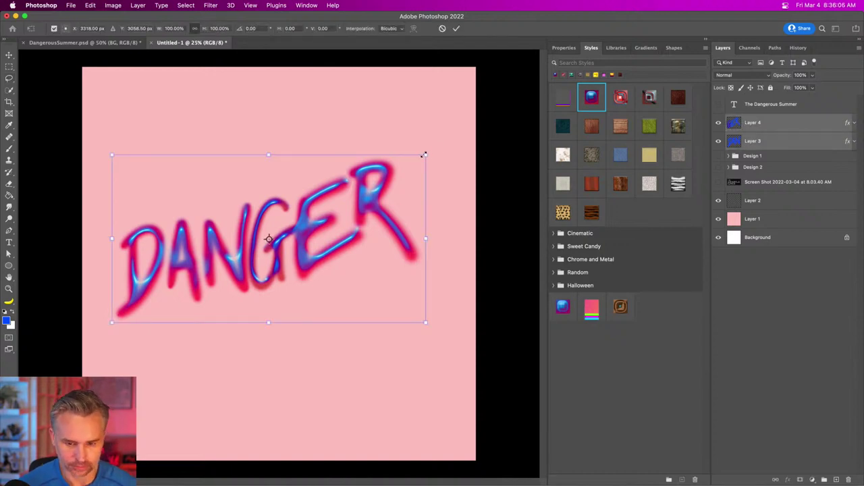
drag(424, 154, 391, 173)
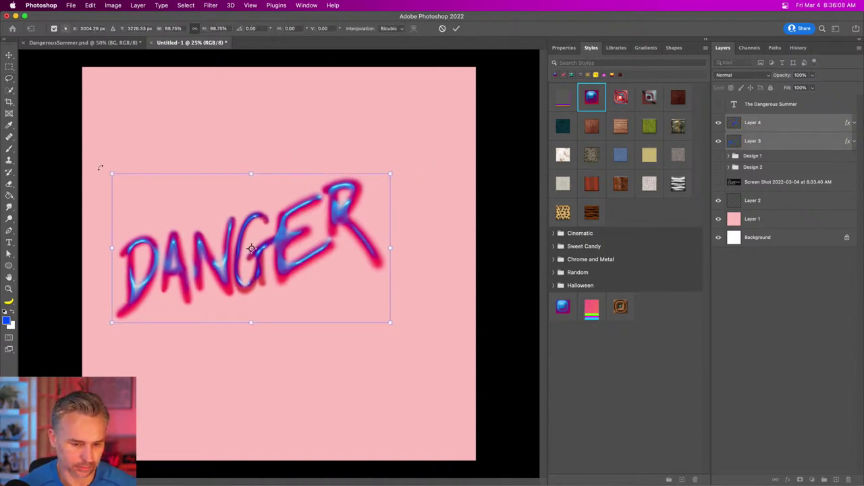
drag(100, 167, 98, 179)
drag(192, 242, 179, 245)
key(l)
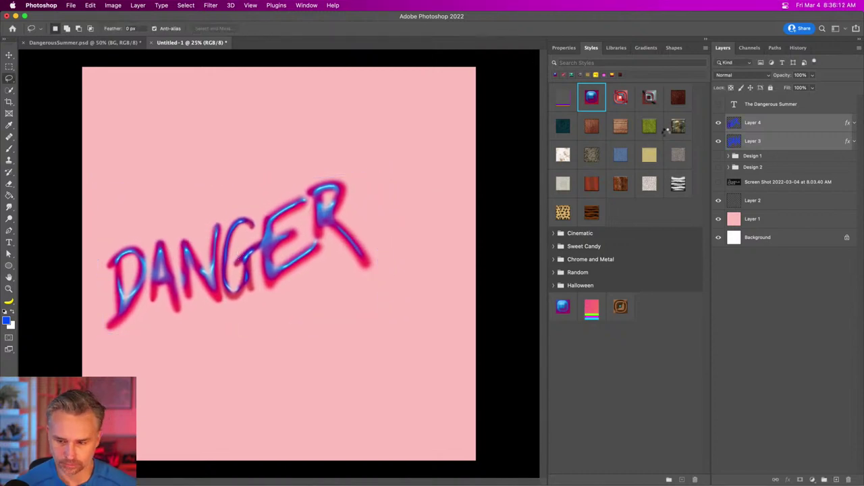
Add a new empty layer directly above Layer 4, the layer holding the letters GER.
click(776, 125)
key(super+equal)
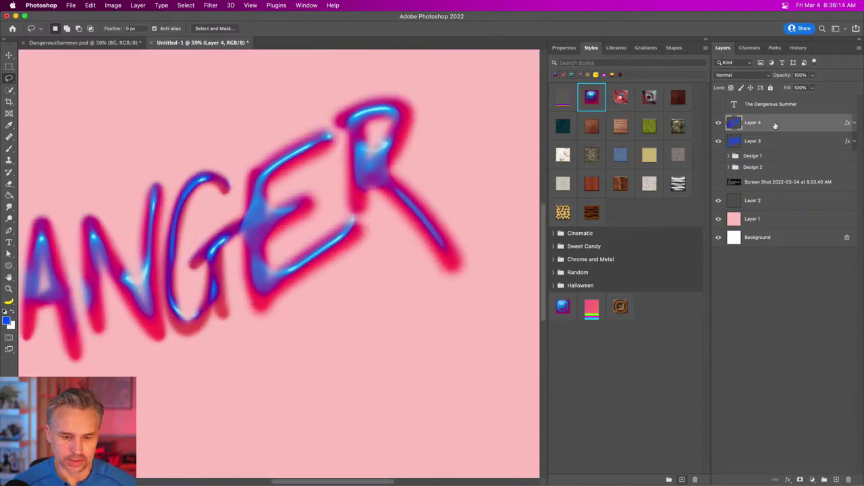
drag(353, 177, 257, 234)
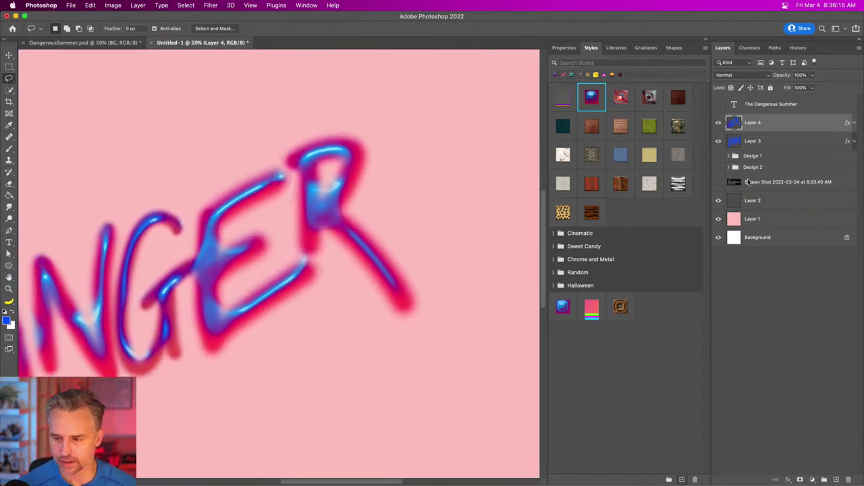
click(836, 479)
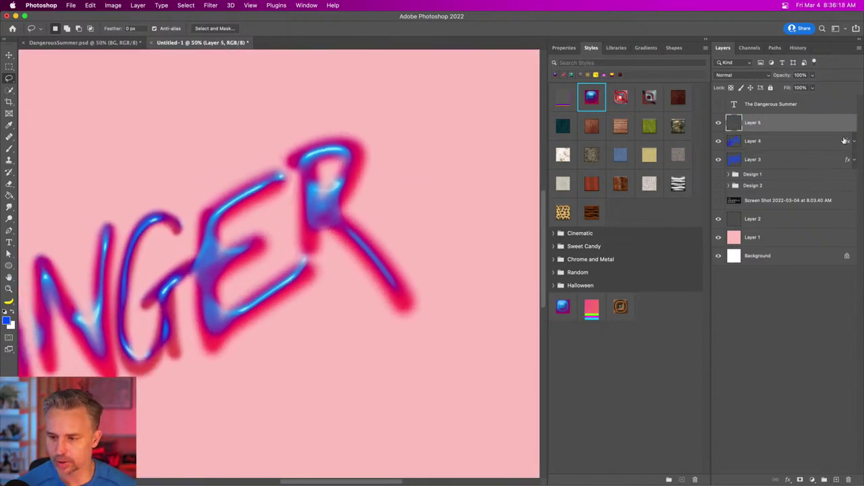
Copy the glossy layer style from Layer 4 onto the empty Layer 5, keeping it on Layer 4 as well.
drag(847, 143, 846, 123)
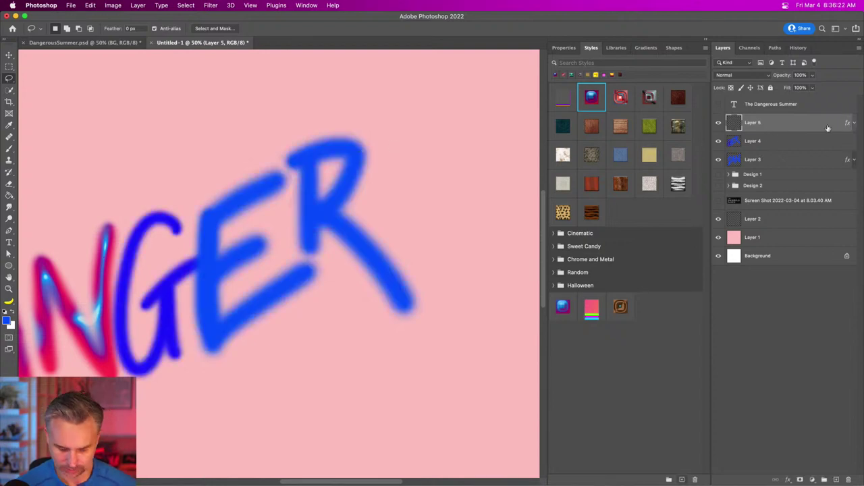
mouse_move(849, 126)
mouse_down()
mouse_move(845, 142)
mouse_move(850, 128)
mouse_up()
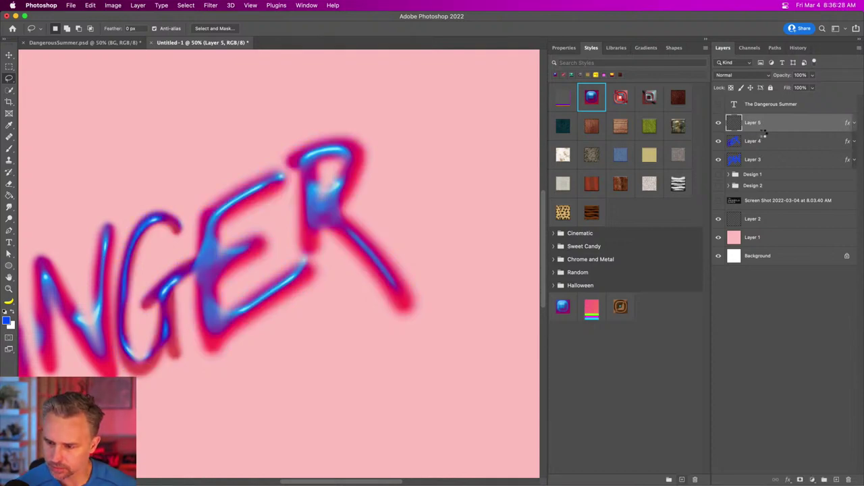
Try painting a thin letter O beside the R on Layer 5 with the 300-pixel brush, and undo it.
drag(320, 157, 235, 177)
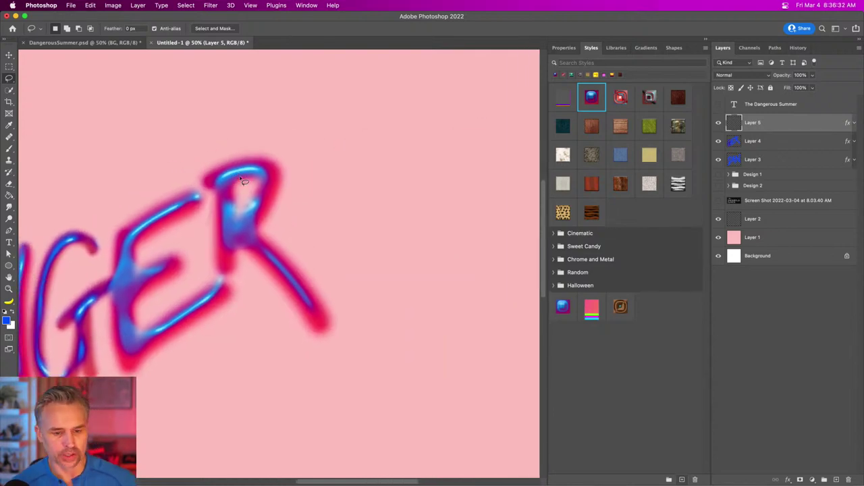
key(b)
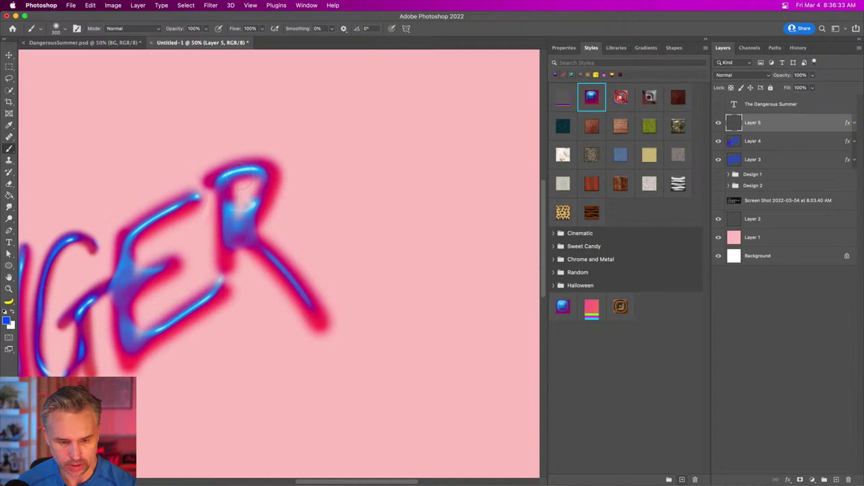
click(323, 162)
mouse_move(323, 163)
mouse_down()
mouse_move(303, 220)
mouse_move(324, 285)
mouse_move(369, 262)
mouse_move(385, 188)
mouse_move(343, 160)
mouse_move(312, 193)
mouse_up()
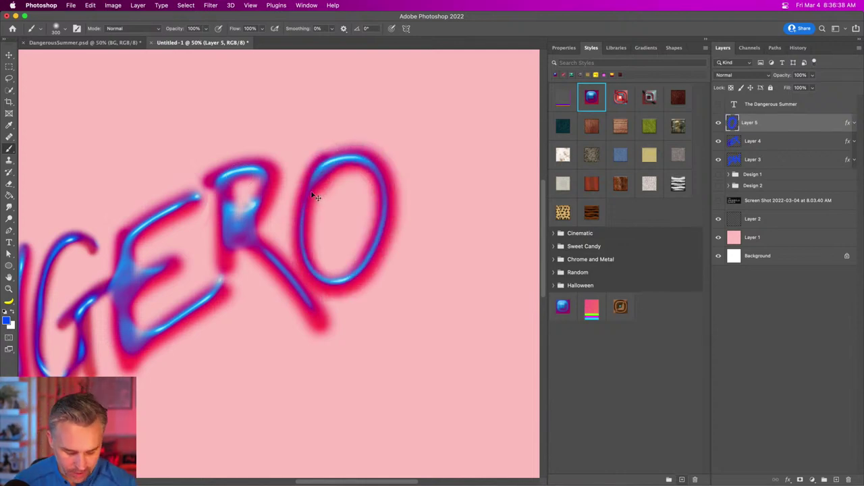
key(super+z)
Enlarge the brush to 500 pixels and paint a thick letter O beside the R on Layer 5.
key(bracketright)
key(bracketright)
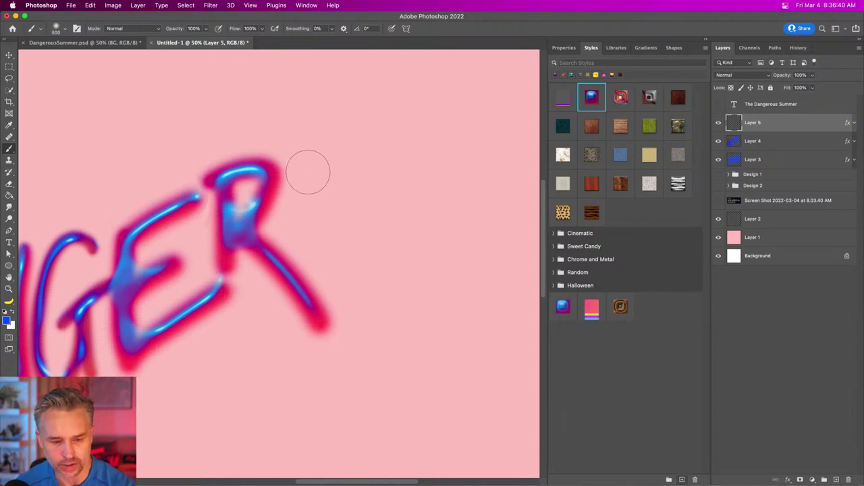
mouse_move(318, 162)
mouse_down()
mouse_move(296, 230)
mouse_move(333, 278)
mouse_move(373, 201)
mouse_move(313, 191)
mouse_up()
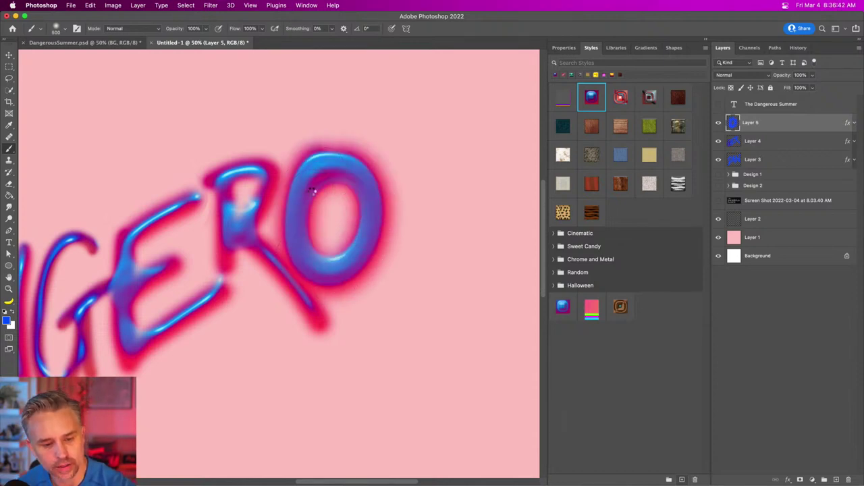
Clear everything painted on Layer 5 and hide the DANGER lettering on Layers 3 and 4.
key(super+minus)
key(super+minus)
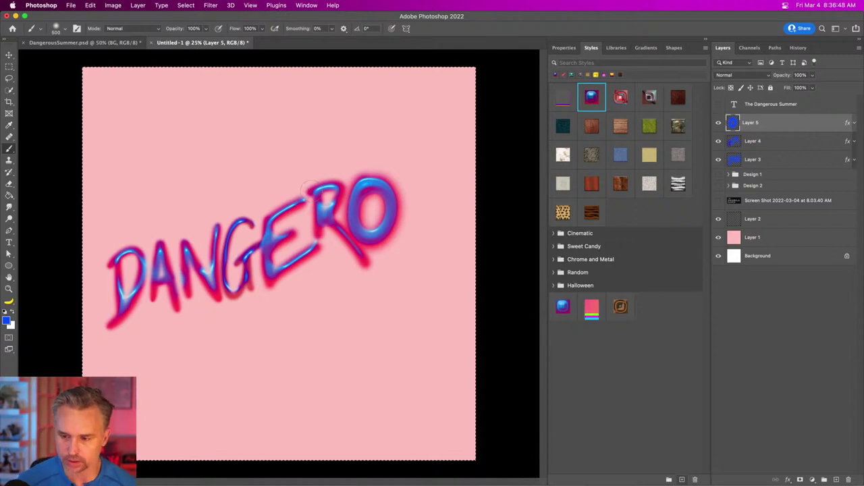
key(super+a)
key(Delete)
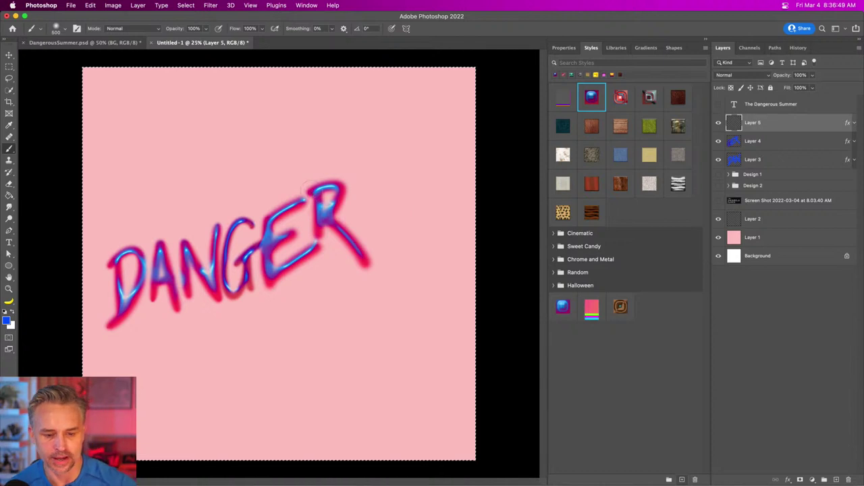
click(718, 159)
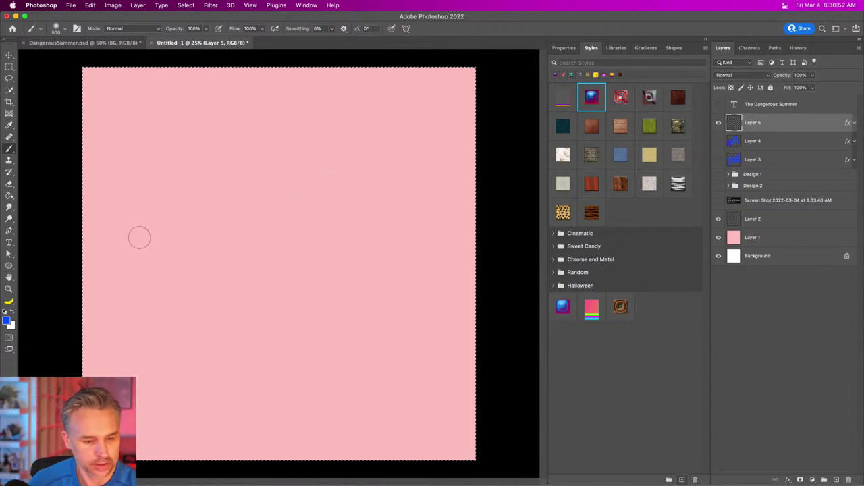
Paint the large letters DAN rising diagonally across the canvas on Layer 5 and clear the selection.
drag(142, 237, 120, 312)
drag(128, 239, 113, 328)
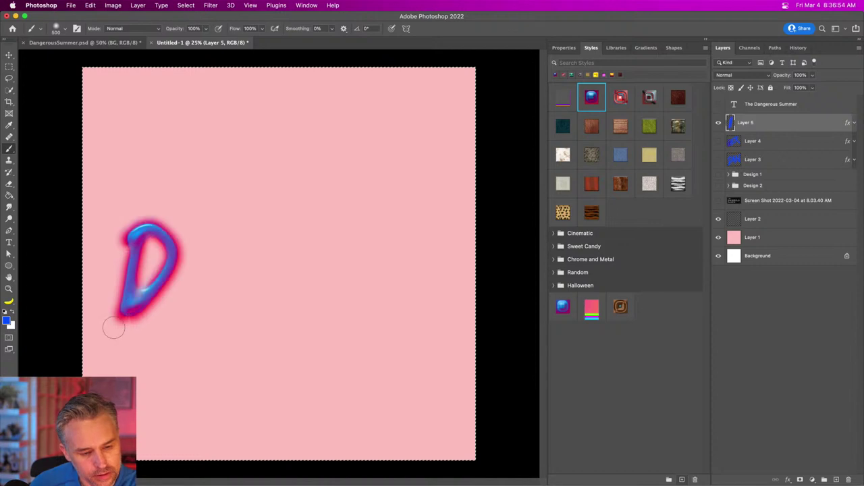
mouse_move(177, 292)
mouse_down()
mouse_move(199, 245)
mouse_move(233, 327)
mouse_up()
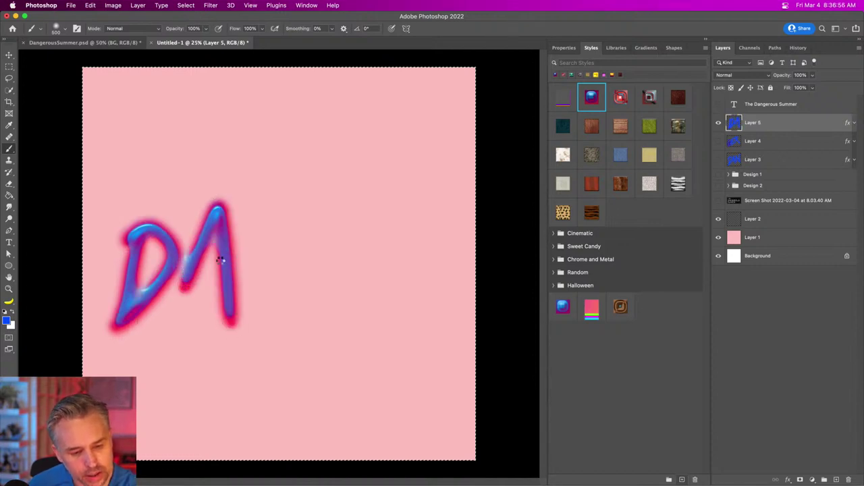
drag(196, 273, 229, 246)
mouse_move(260, 195)
mouse_down()
mouse_move(253, 285)
mouse_move(295, 298)
mouse_move(315, 160)
mouse_up()
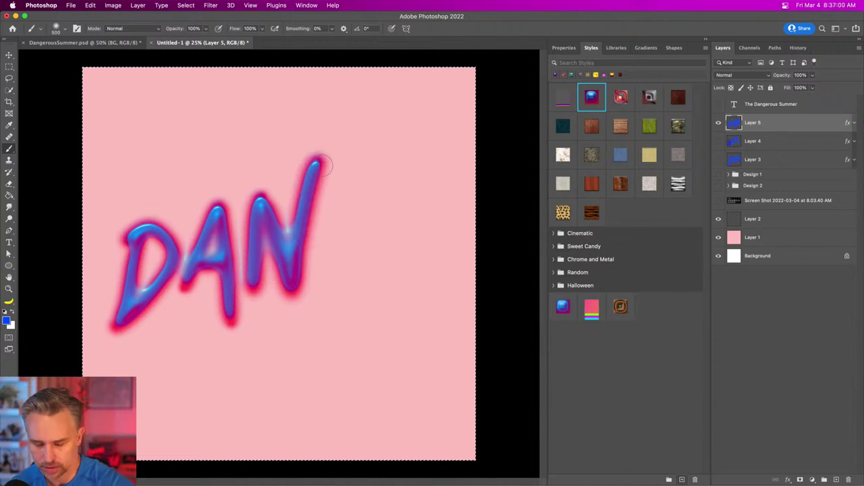
key(super+t)
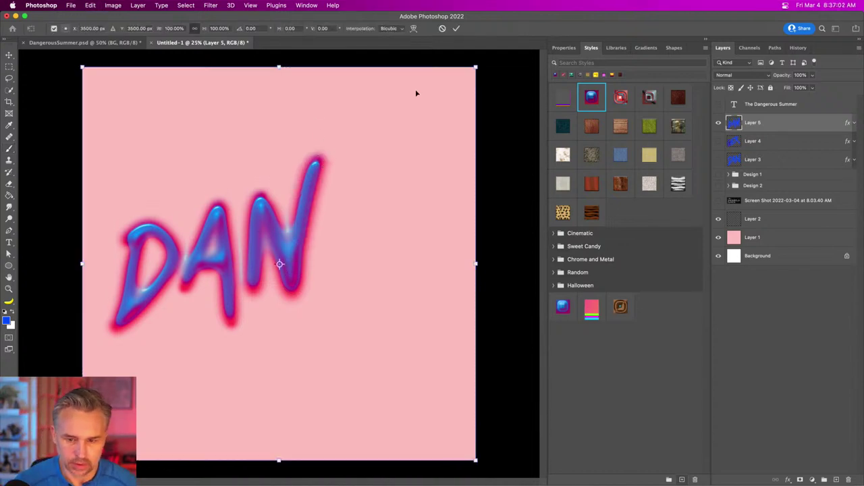
key(Return)
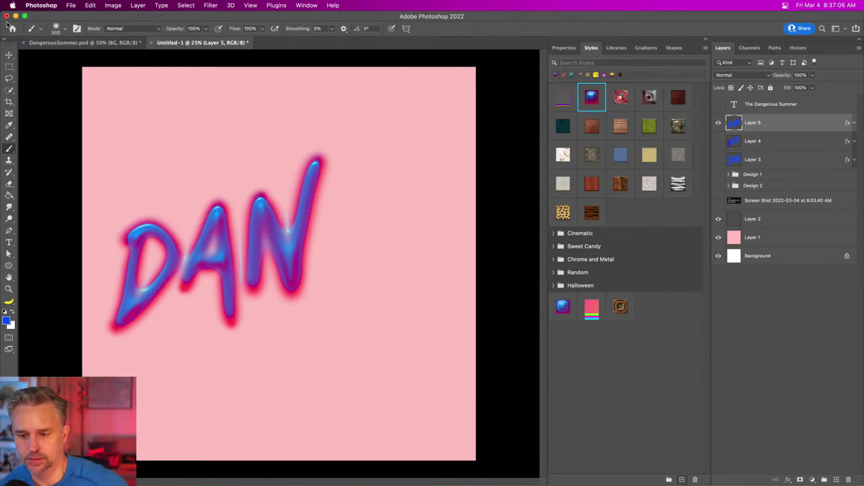
Duplicate the DAN layer, hide the original, and empty the copy so only its layer style remains.
drag(766, 128, 836, 479)
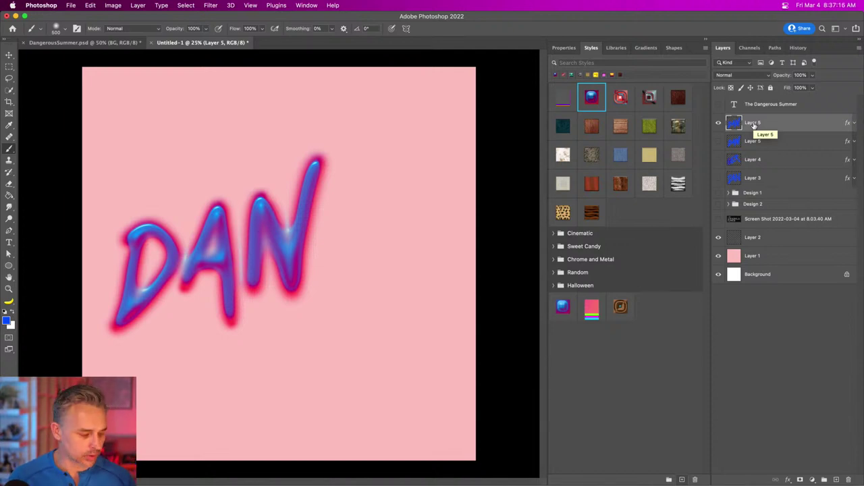
click(718, 141)
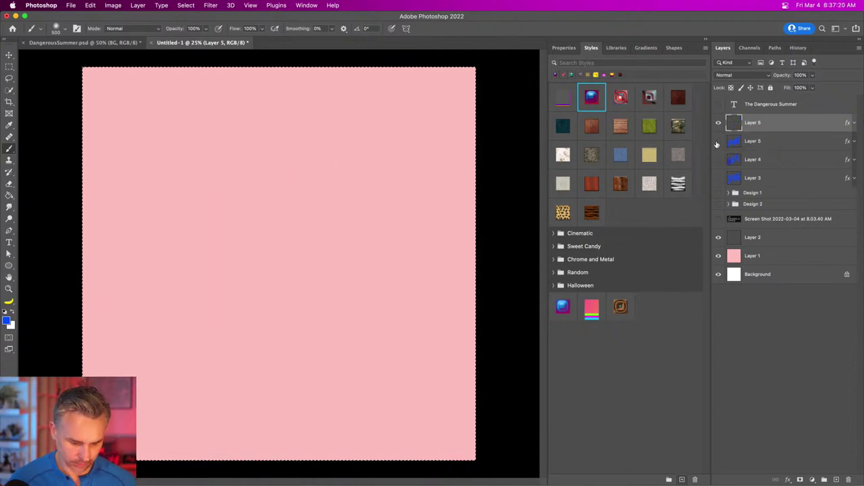
key(super+d)
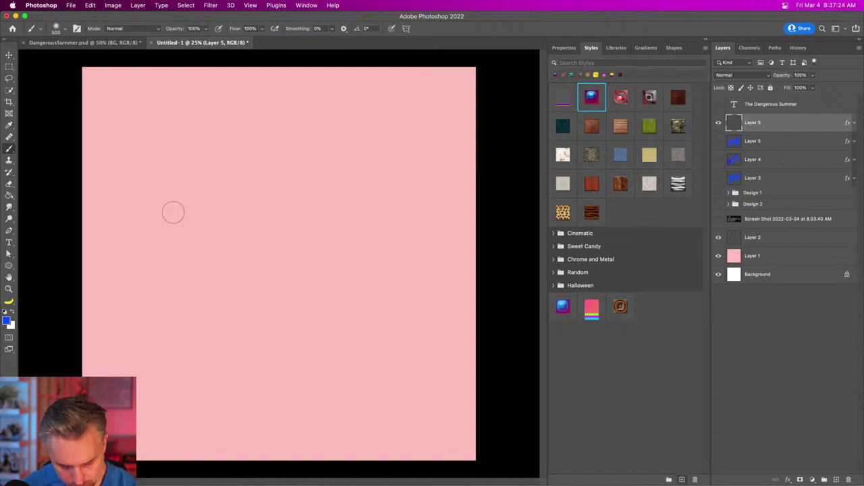
Paint the large letters GER on the emptied copy of Layer 5, giving the R a long sloping leg.
mouse_move(192, 210)
mouse_down()
mouse_move(175, 201)
mouse_move(142, 261)
mouse_move(172, 297)
mouse_move(181, 289)
mouse_move(201, 312)
mouse_move(169, 269)
mouse_move(191, 269)
mouse_move(209, 254)
mouse_up()
click(225, 212)
mouse_move(216, 320)
mouse_down()
mouse_move(223, 213)
mouse_move(270, 193)
mouse_up()
drag(216, 258, 262, 236)
drag(222, 304, 273, 270)
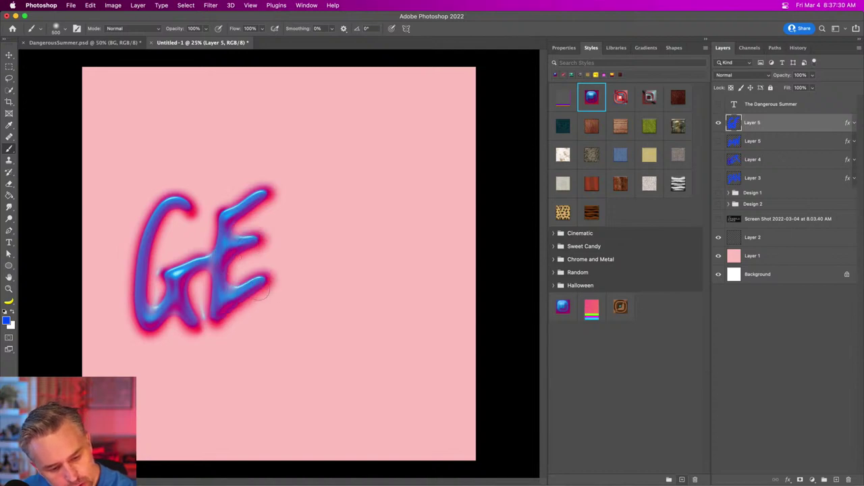
drag(297, 187, 278, 271)
mouse_move(289, 188)
mouse_down()
mouse_move(297, 220)
mouse_move(363, 298)
mouse_up()
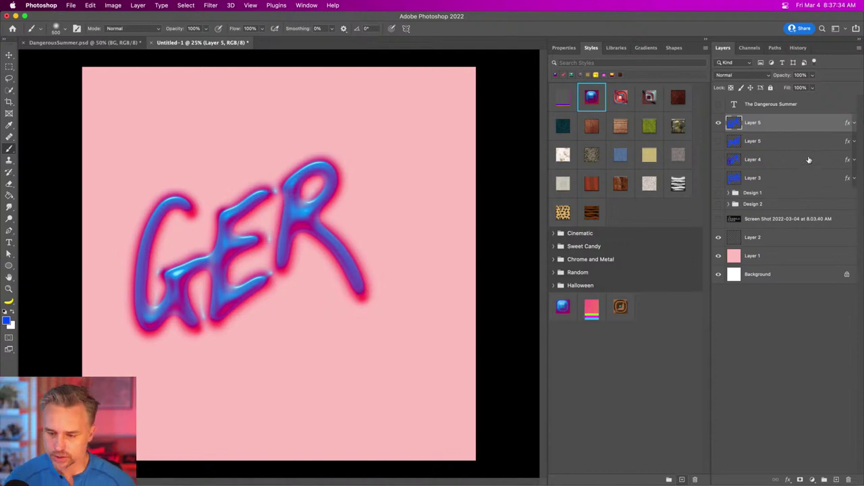
Duplicate the GER layer, hide the original, and erase all the lettering from the copy.
key(super+j)
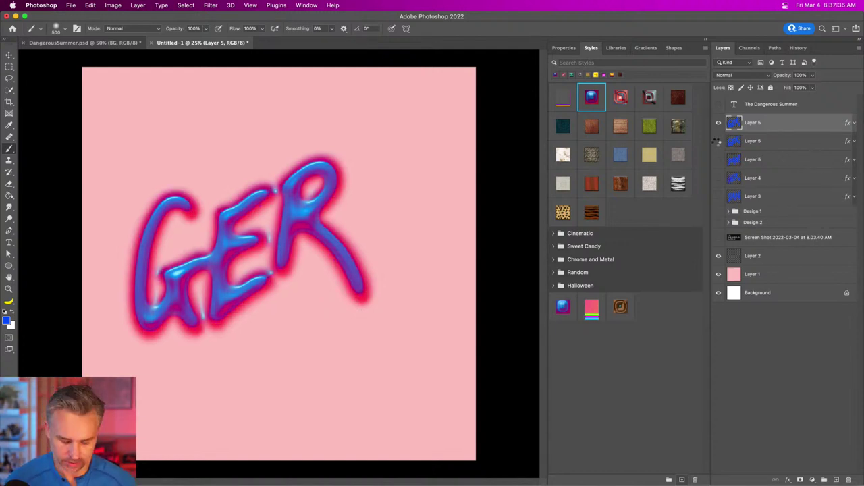
key(super+a)
key(BackSpace)
key(super+d)
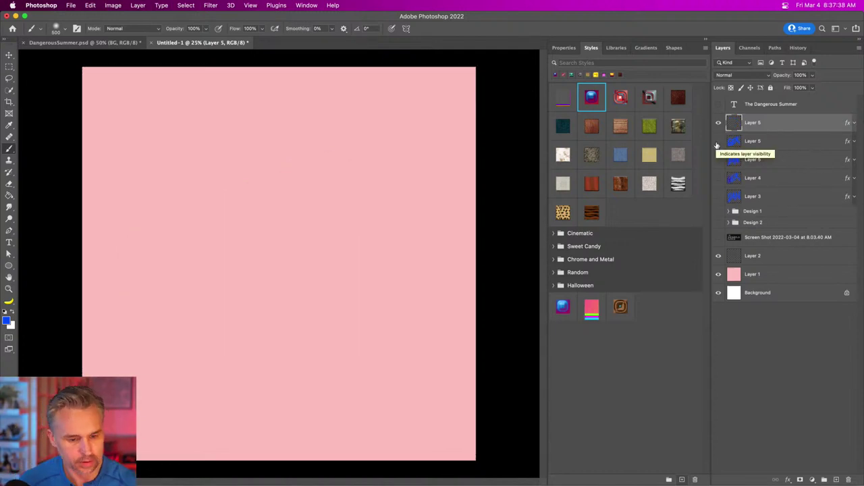
Paint the letters OUS on the emptied duplicate of the GER layer, redoing the S until it curves down beside the U.
mouse_move(207, 201)
mouse_down()
mouse_move(174, 273)
mouse_move(229, 253)
mouse_move(215, 192)
mouse_move(194, 288)
mouse_move(218, 218)
mouse_move(258, 263)
mouse_move(293, 206)
mouse_move(286, 228)
mouse_up()
key(super+z)
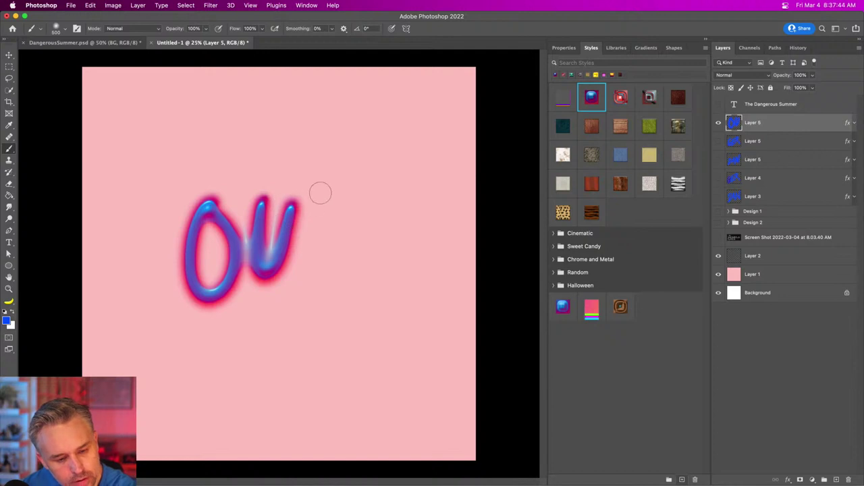
mouse_move(320, 193)
mouse_down()
mouse_move(341, 245)
mouse_move(256, 314)
mouse_up()
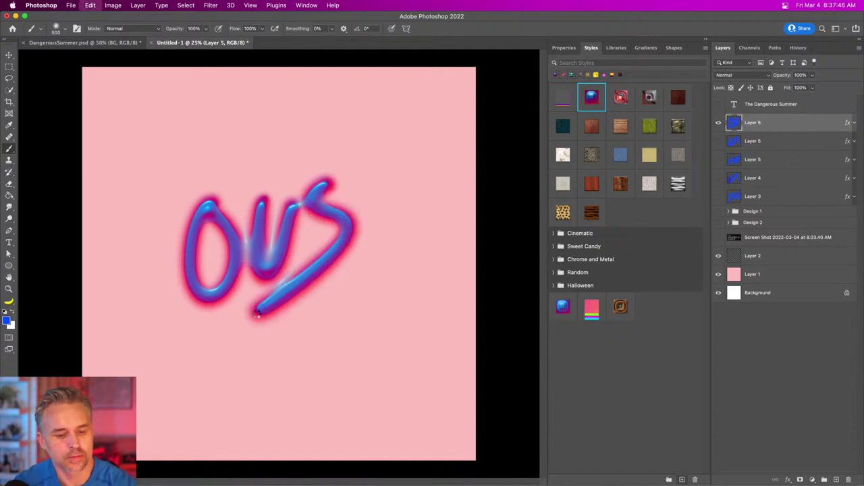
key(super+z)
mouse_move(338, 198)
mouse_down()
mouse_move(341, 241)
mouse_move(302, 275)
mouse_up()
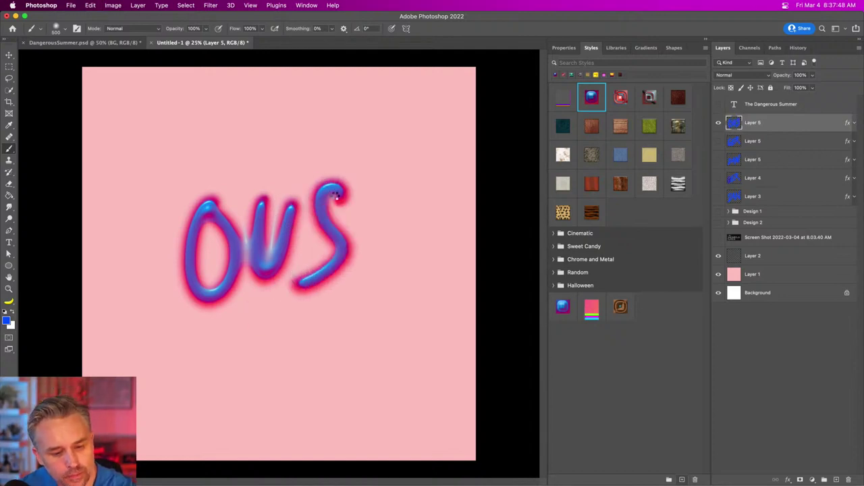
key(super+z)
mouse_move(336, 194)
mouse_down()
mouse_move(320, 182)
mouse_move(328, 264)
mouse_move(285, 274)
mouse_up()
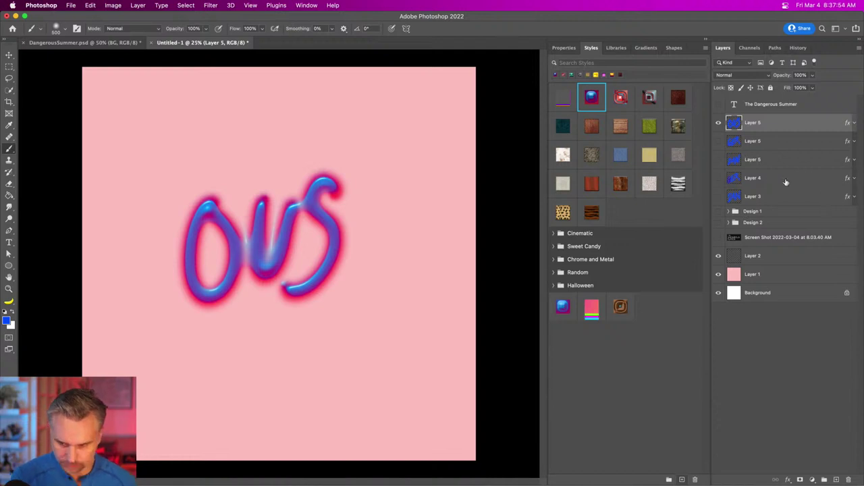
Add a new empty layer above the OUS layer and hide the OUS lettering.
click(836, 480)
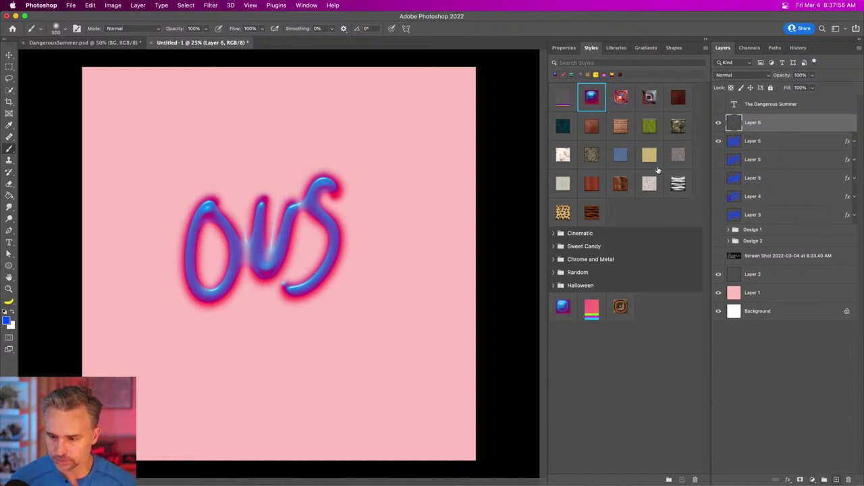
click(720, 142)
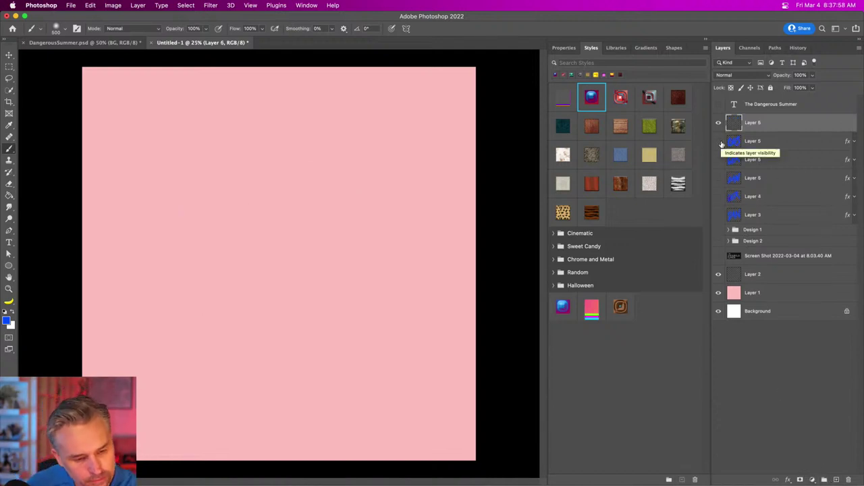
mouse_move(189, 193)
mouse_down()
mouse_move(144, 225)
mouse_move(156, 308)
mouse_move(154, 285)
mouse_up()
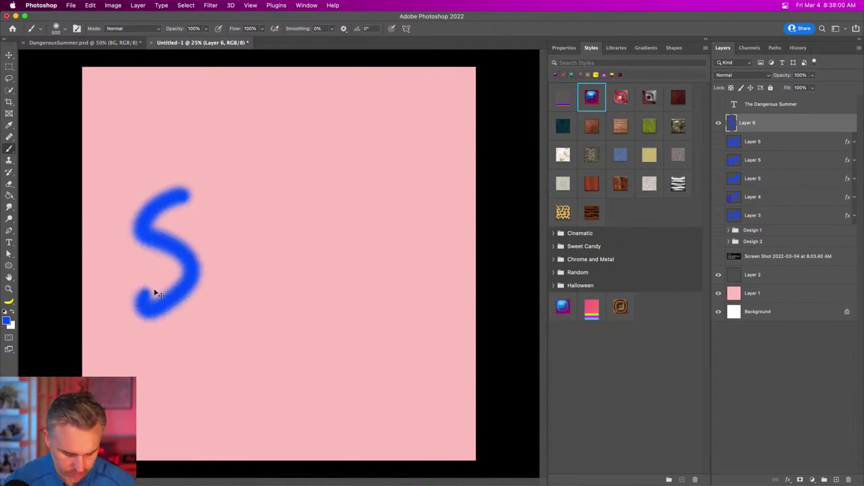
key(super+z)
Copy the OUS layer's glossy style onto the empty Layer 6 and make Layer 6 active.
click(768, 141)
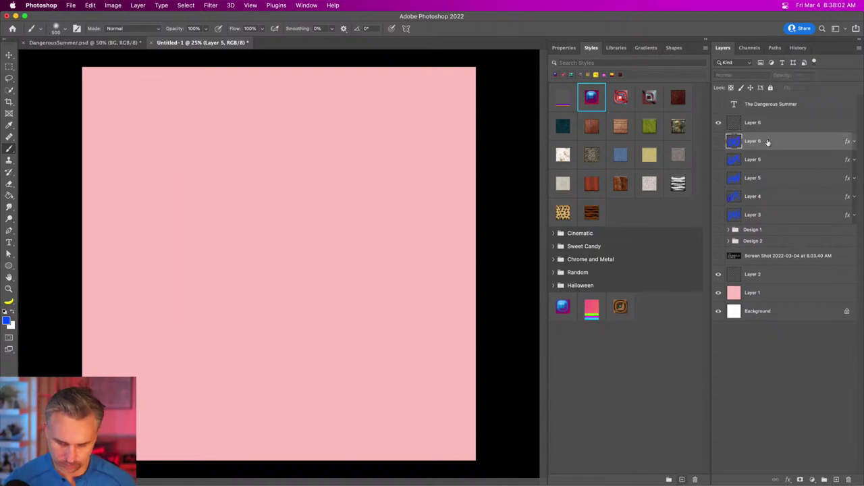
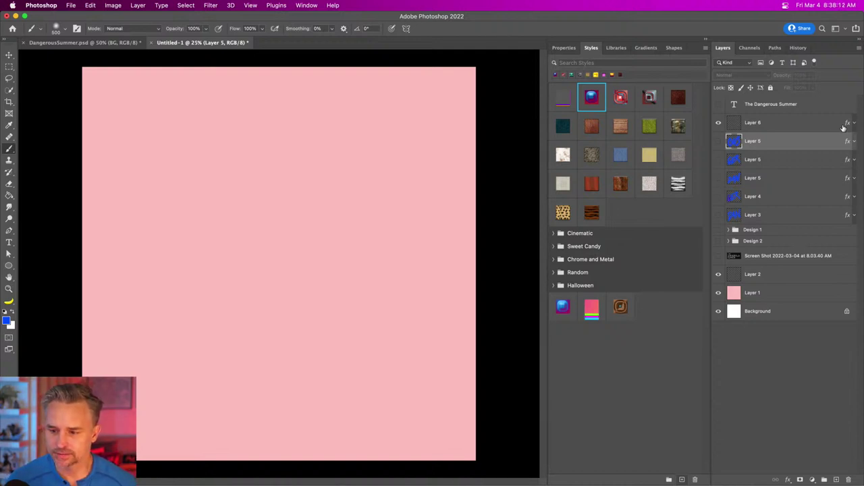
click(817, 122)
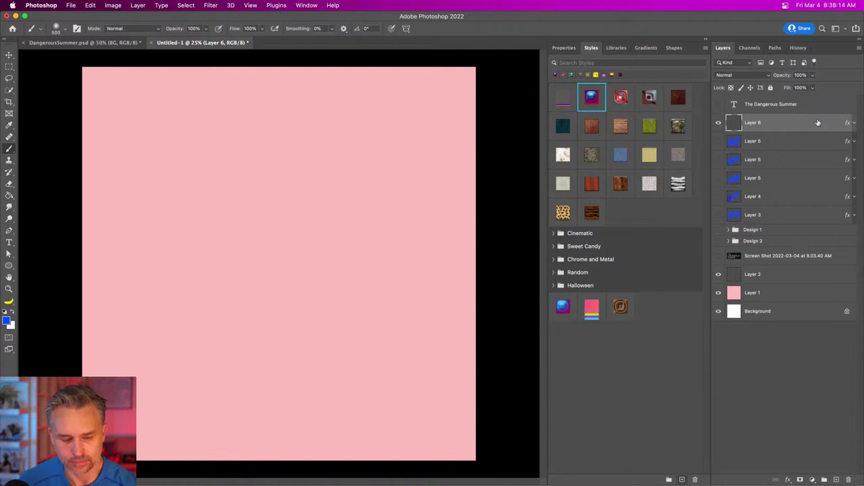
Try several versions of a large letter S on Layer 6, undoing each one.
mouse_move(197, 204)
mouse_down()
mouse_move(193, 283)
mouse_move(163, 295)
mouse_up()
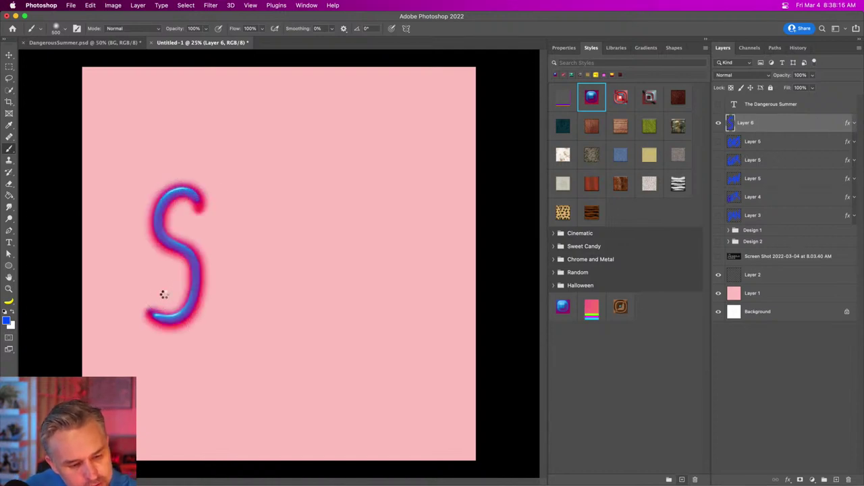
key(super+z)
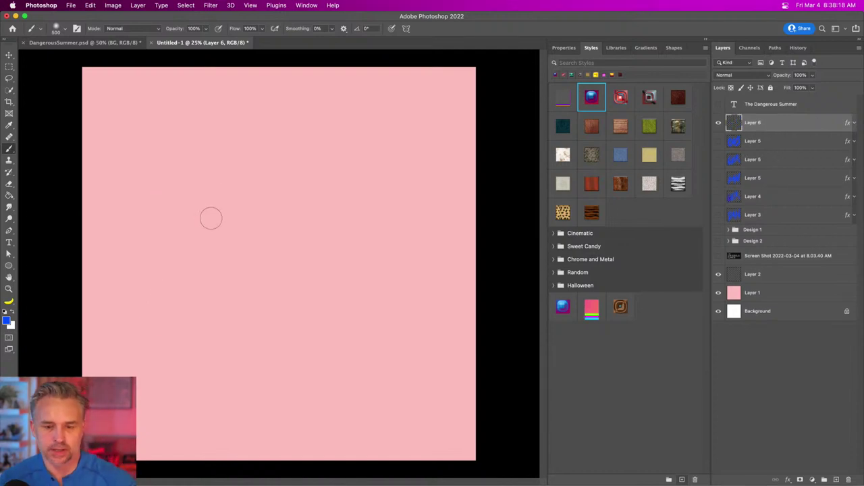
key(super+equal)
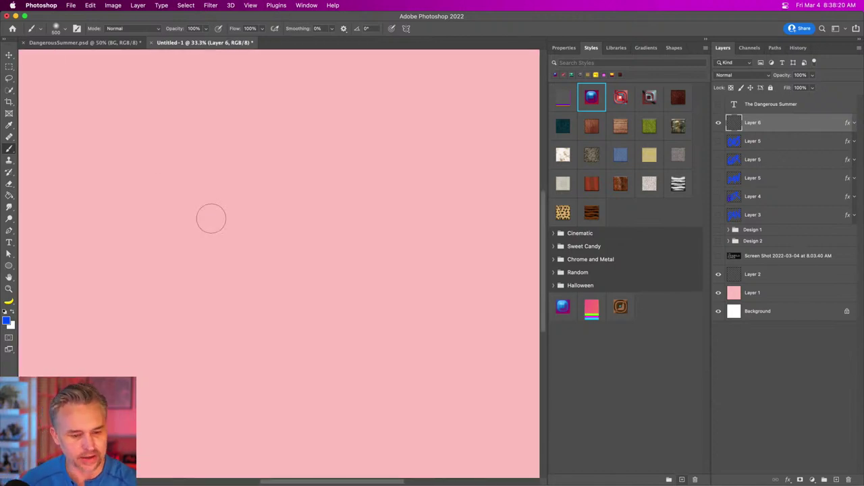
mouse_move(175, 171)
mouse_down()
mouse_move(102, 174)
mouse_move(159, 336)
mouse_up()
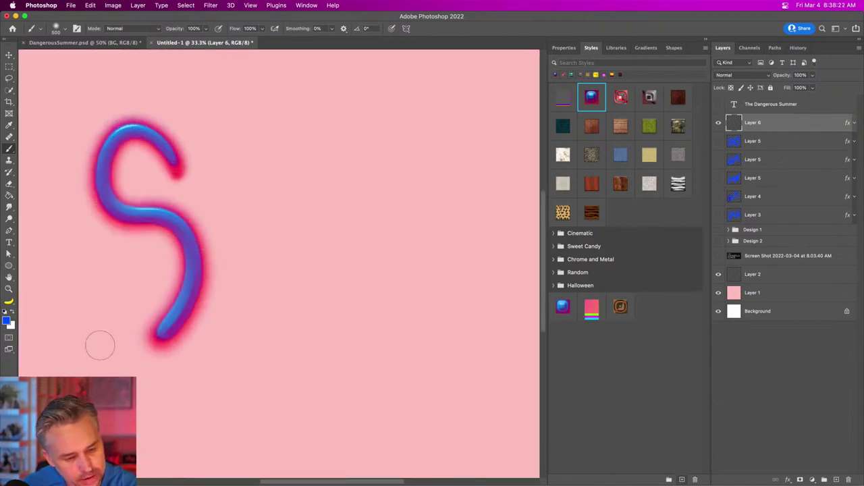
key(super+z)
mouse_move(208, 197)
mouse_down()
mouse_move(183, 169)
mouse_move(160, 225)
mouse_move(218, 246)
mouse_move(147, 312)
mouse_up()
key(super+z)
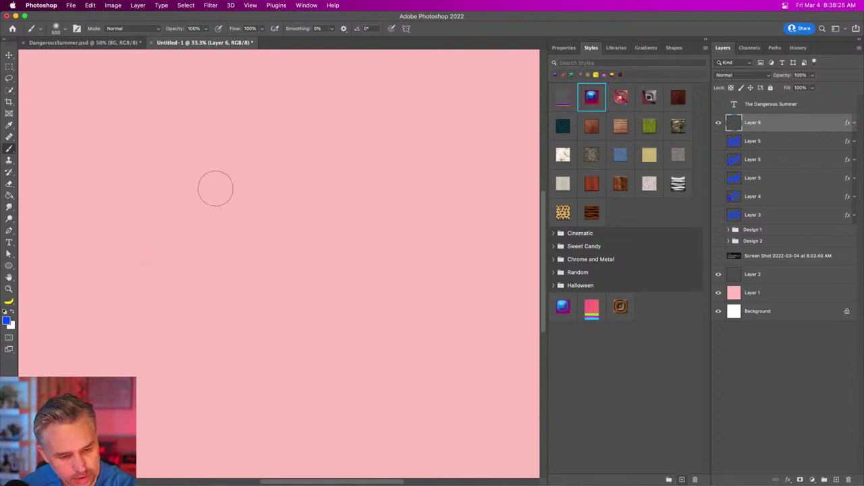
mouse_move(212, 189)
mouse_down()
mouse_move(187, 213)
mouse_move(216, 266)
mouse_move(154, 272)
mouse_up()
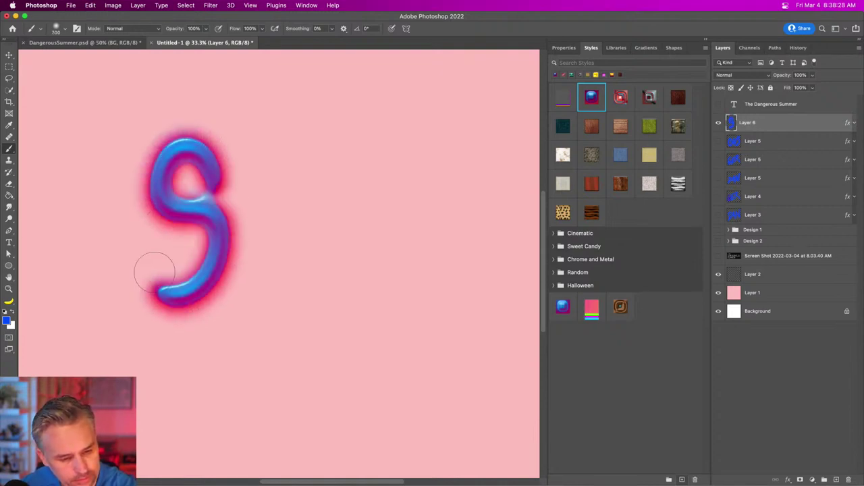
key(super+z)
Paint the letters S and U side by side on Layer 6 with a 700-pixel brush.
mouse_move(202, 184)
mouse_down()
mouse_move(185, 158)
mouse_move(195, 238)
mouse_move(123, 312)
mouse_up()
mouse_move(217, 164)
mouse_down()
mouse_move(264, 251)
mouse_move(277, 194)
mouse_up()
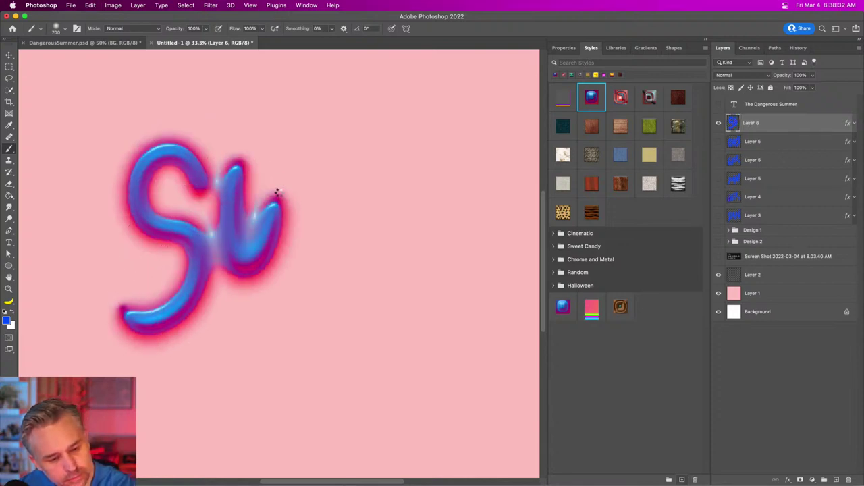
Undo the last U stroke, repaint the U beside the S, and paint an M after it to form SUM.
key(super+z)
mouse_move(220, 169)
mouse_down()
mouse_move(250, 255)
mouse_move(276, 181)
mouse_up()
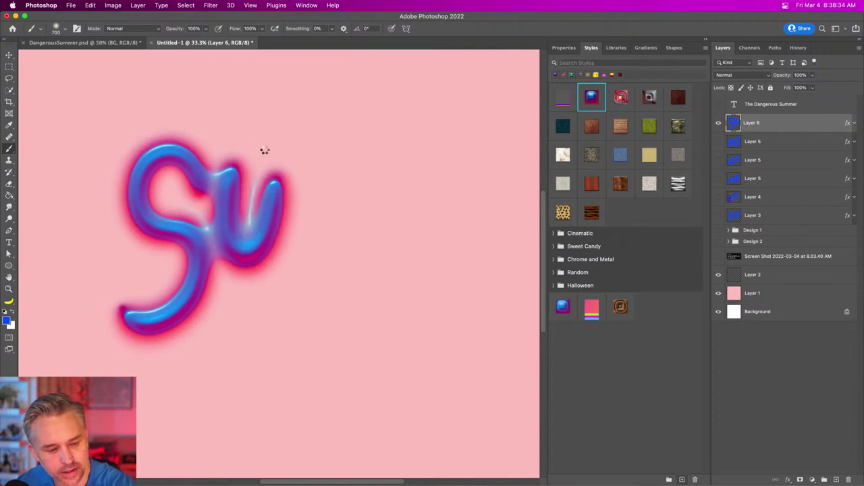
mouse_move(309, 237)
mouse_down()
mouse_move(334, 149)
mouse_move(365, 212)
mouse_up()
key(super+z)
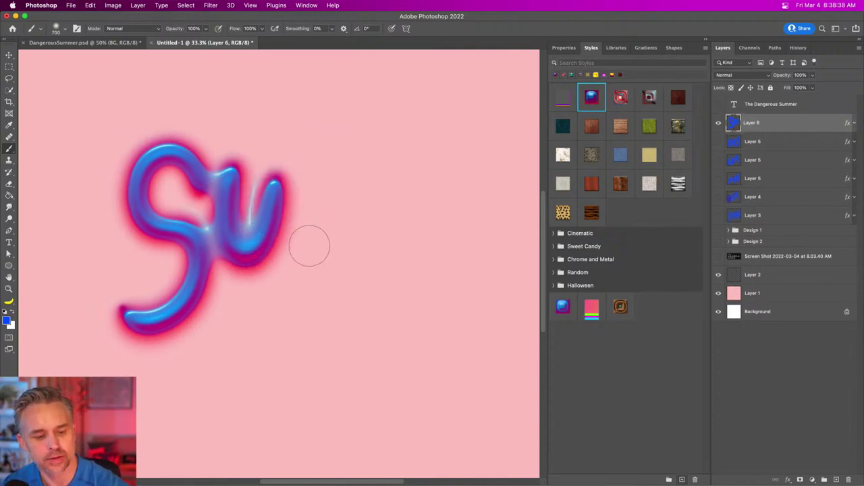
mouse_move(309, 245)
mouse_down()
mouse_move(332, 148)
mouse_move(363, 209)
mouse_move(390, 128)
mouse_move(418, 262)
mouse_up()
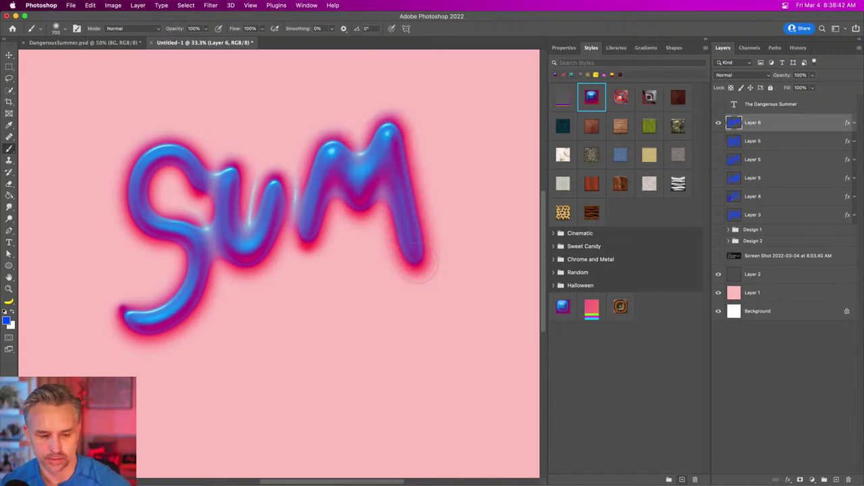
Paint the letters MER on a cleared duplicate of the SUM layer, with the original SUM layer hidden.
key(super+j)
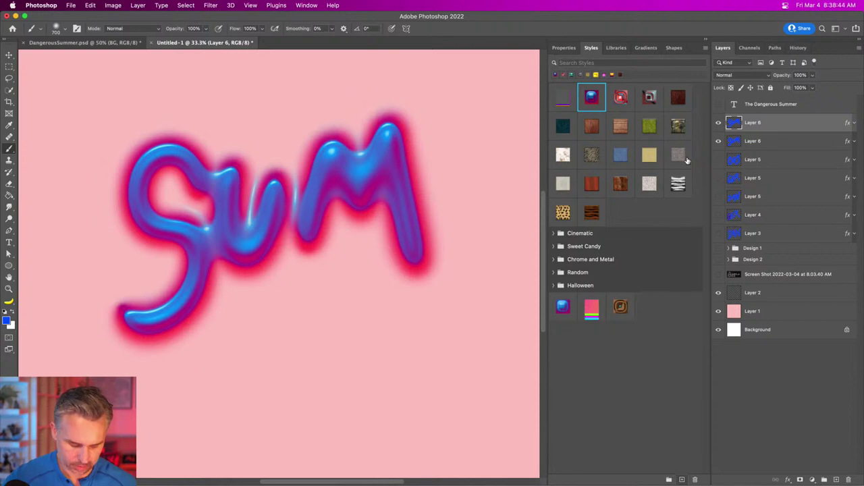
click(719, 141)
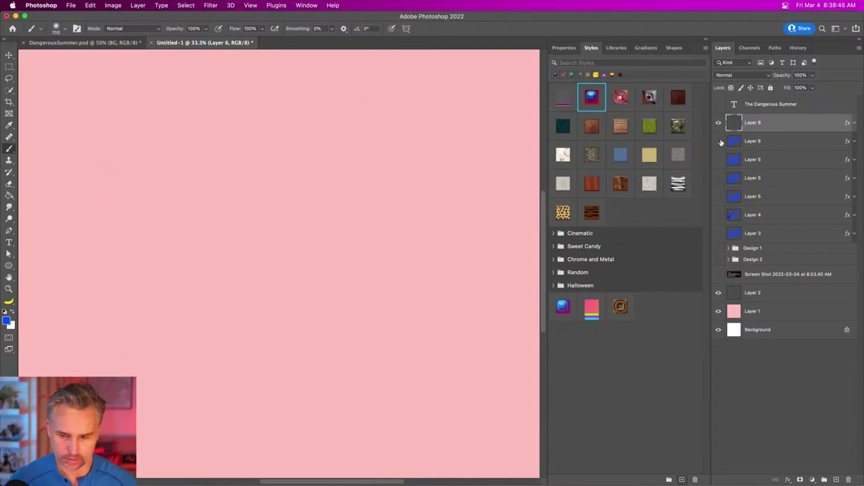
mouse_move(165, 259)
mouse_down()
mouse_move(178, 191)
mouse_move(212, 235)
mouse_move(234, 174)
mouse_move(266, 287)
mouse_up()
drag(295, 182, 292, 255)
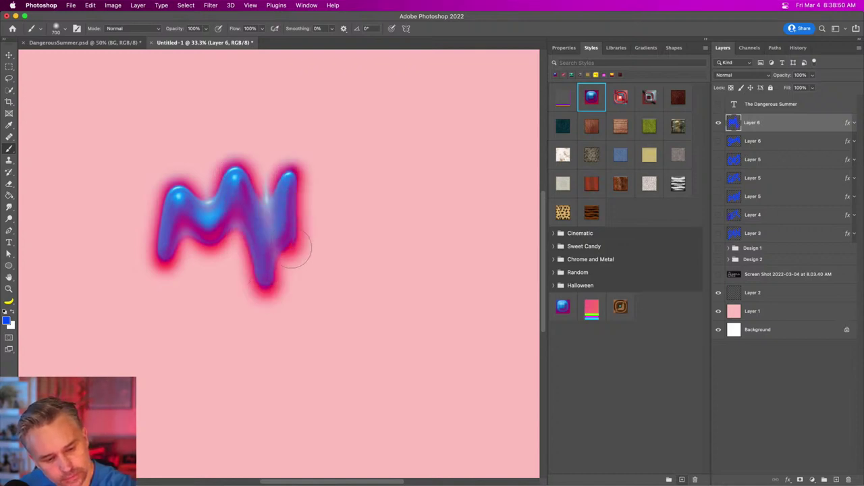
mouse_move(284, 169)
mouse_down()
mouse_move(342, 146)
mouse_move(312, 204)
mouse_move(347, 233)
mouse_up()
drag(374, 129, 365, 212)
mouse_move(372, 135)
mouse_down()
mouse_move(419, 145)
mouse_move(399, 162)
mouse_move(473, 218)
mouse_up()
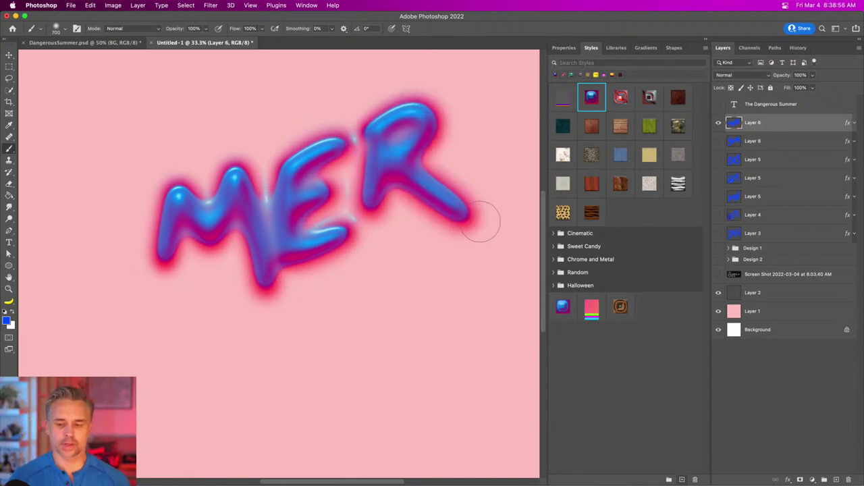
Collapse the Styles panel, show only the DAN and GER lettering layers, and move GER beside DAN to spell DANGER.
click(9, 56)
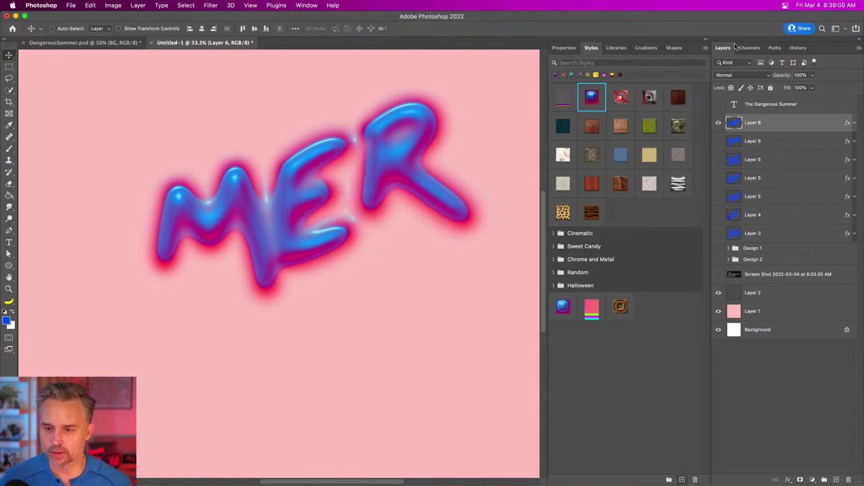
click(704, 42)
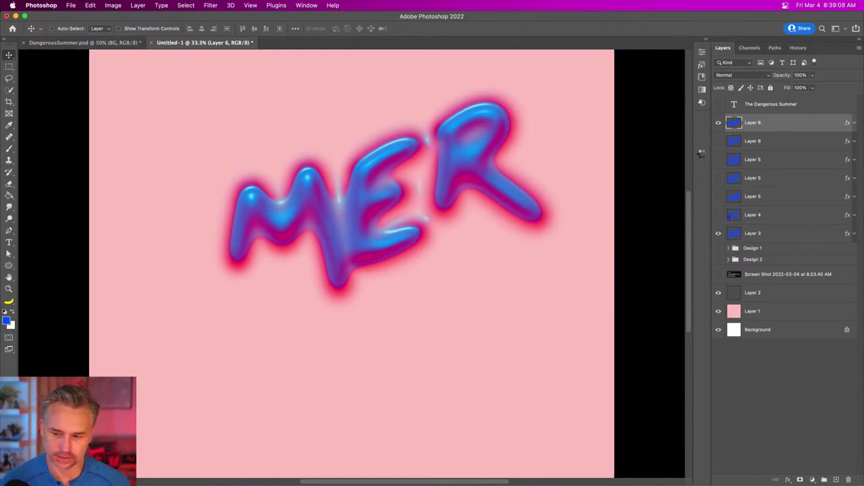
click(718, 124)
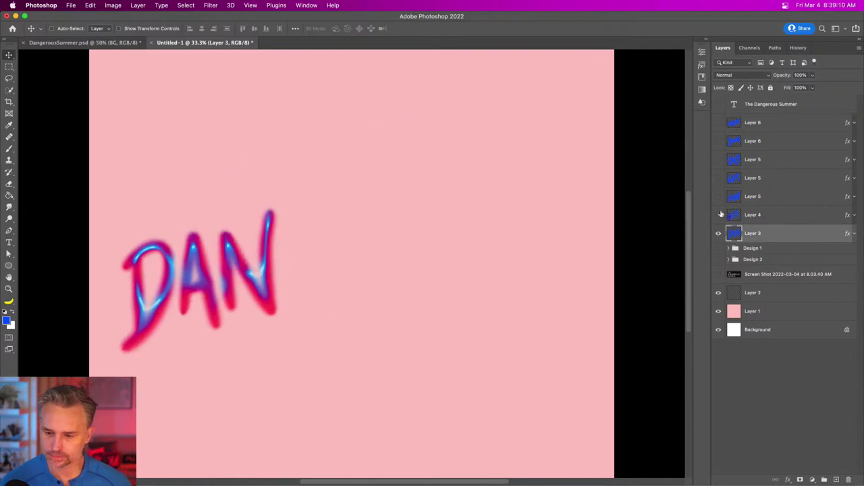
click(719, 234)
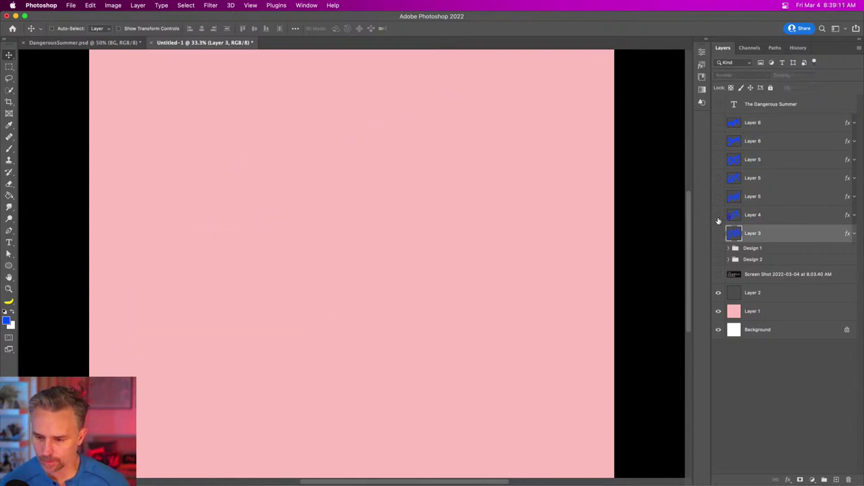
click(755, 196)
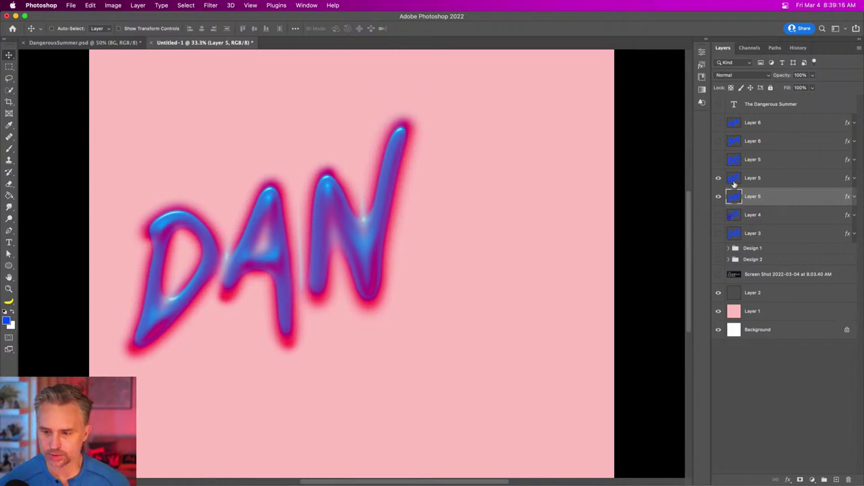
click(755, 179)
drag(209, 266, 456, 222)
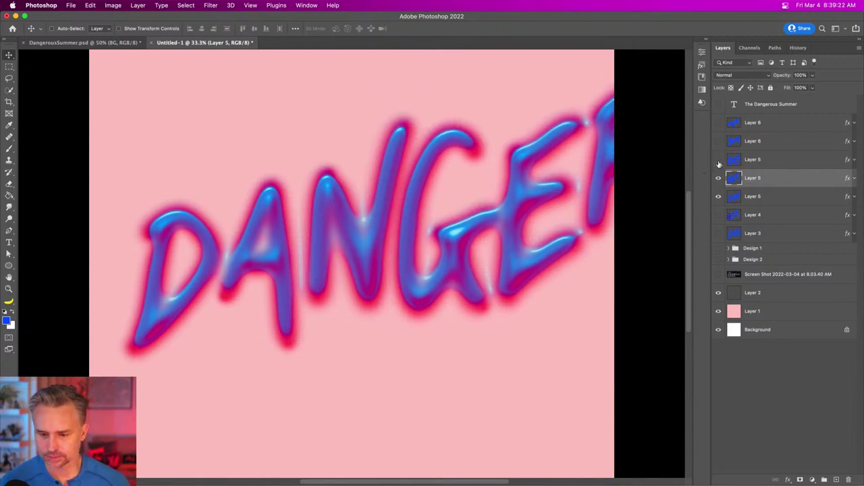
Show the other lettering layers, scale all five together to about 76%, and move them back toward the canvas's left edge.
drag(716, 129, 717, 162)
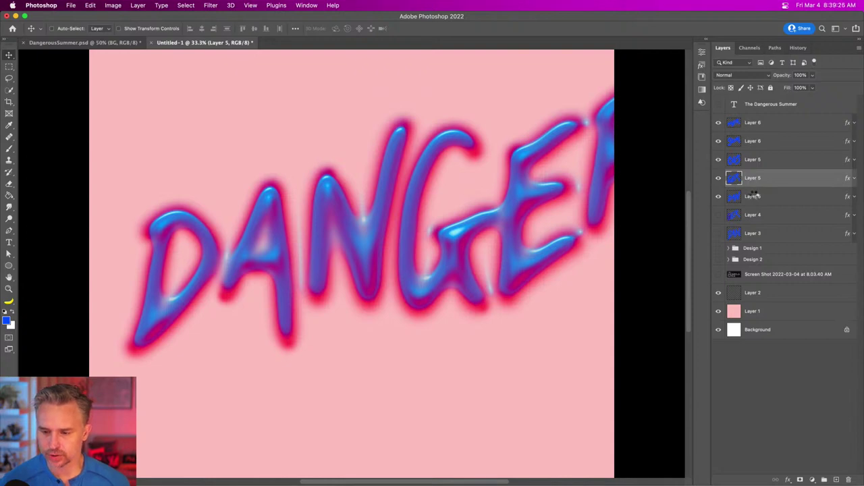
key(alt+period)
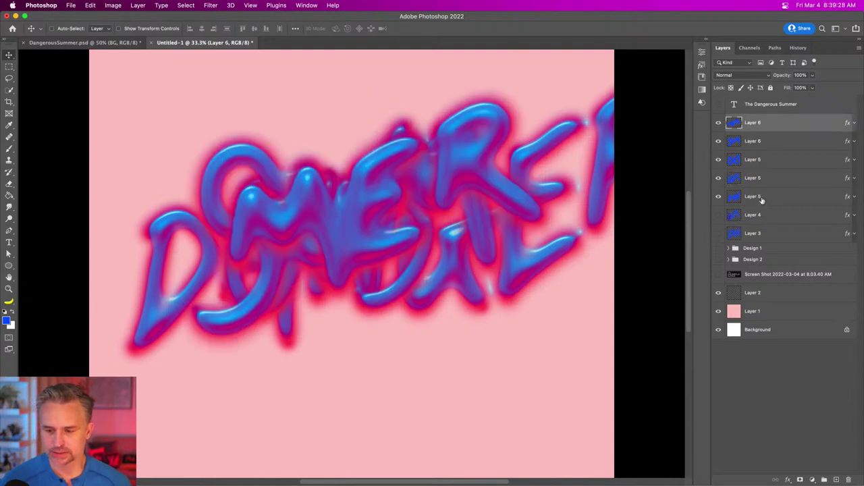
shift+click(762, 198)
key(super+t)
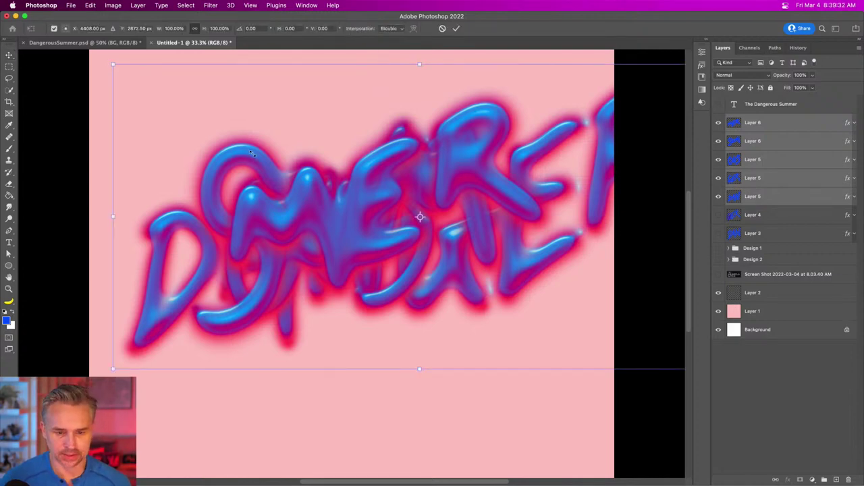
drag(251, 154, 257, 135)
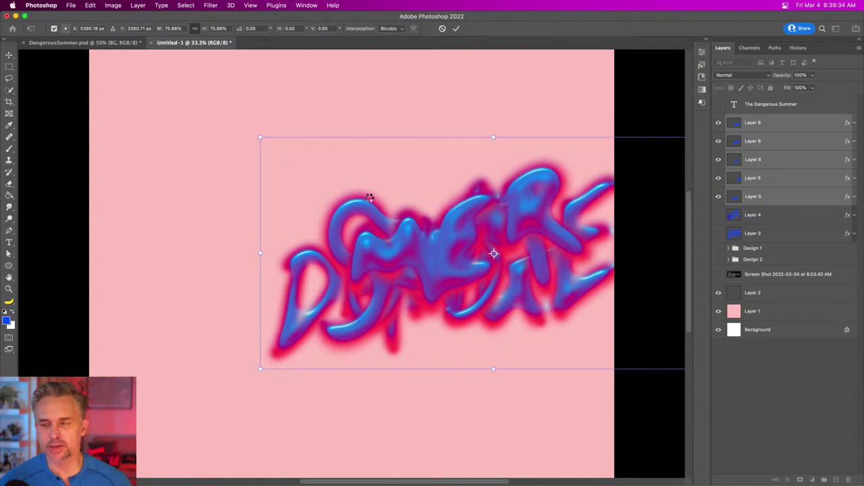
key(Return)
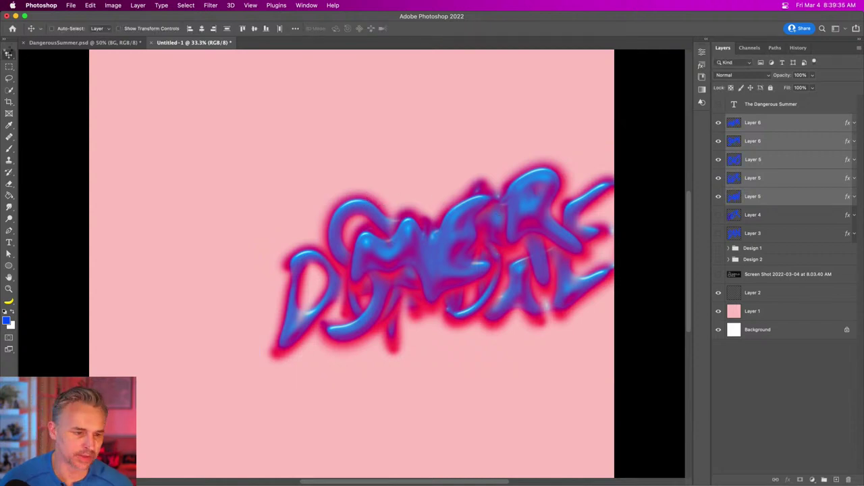
drag(378, 196, 265, 203)
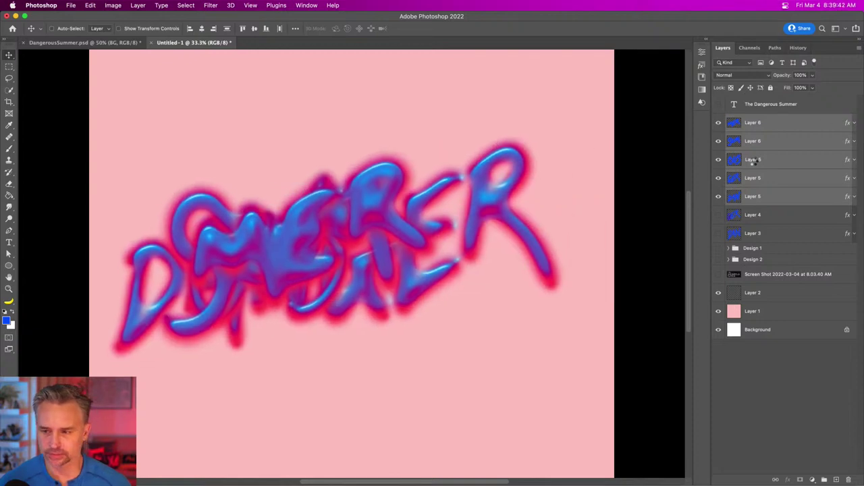
Hide the SUM and MER layers and move the OUS layer to the end of DANGER.
click(784, 141)
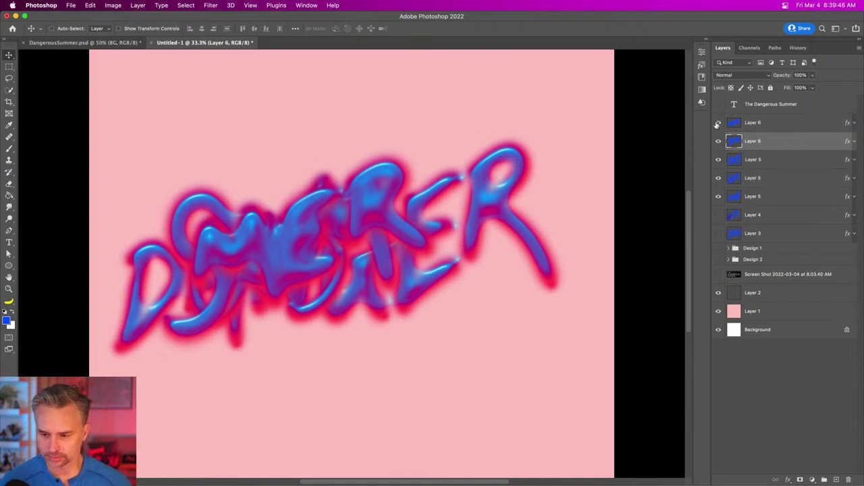
drag(718, 124, 716, 159)
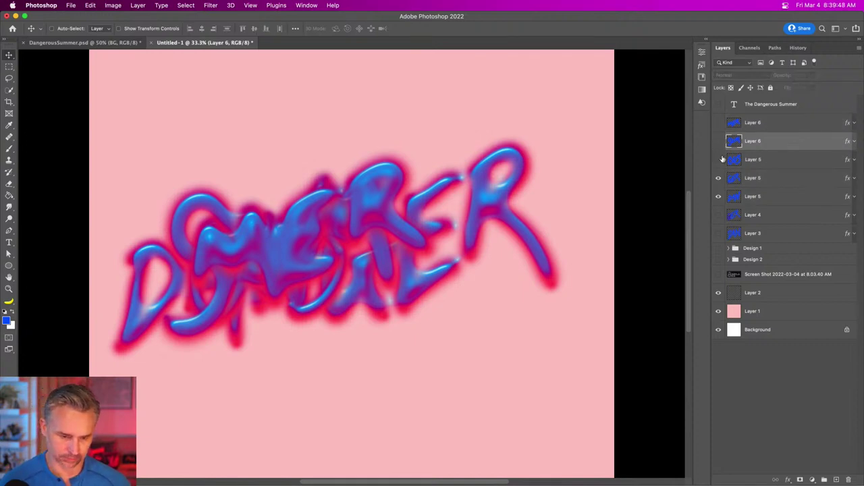
click(719, 160)
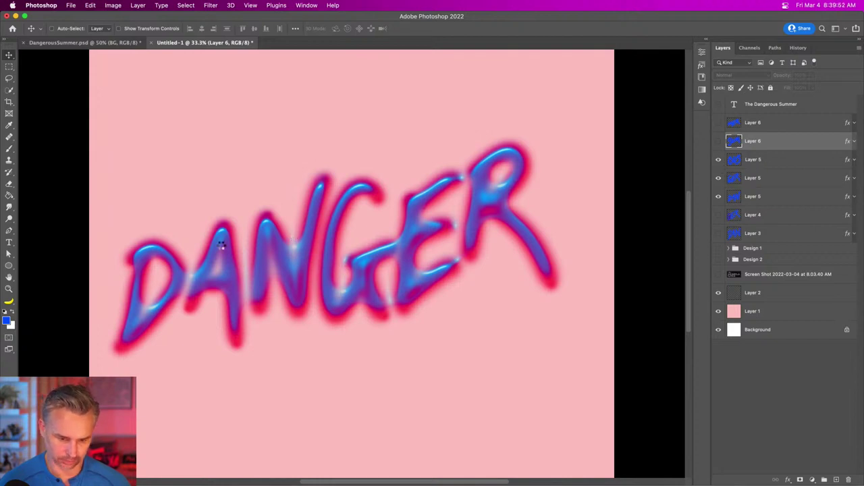
drag(221, 247, 535, 185)
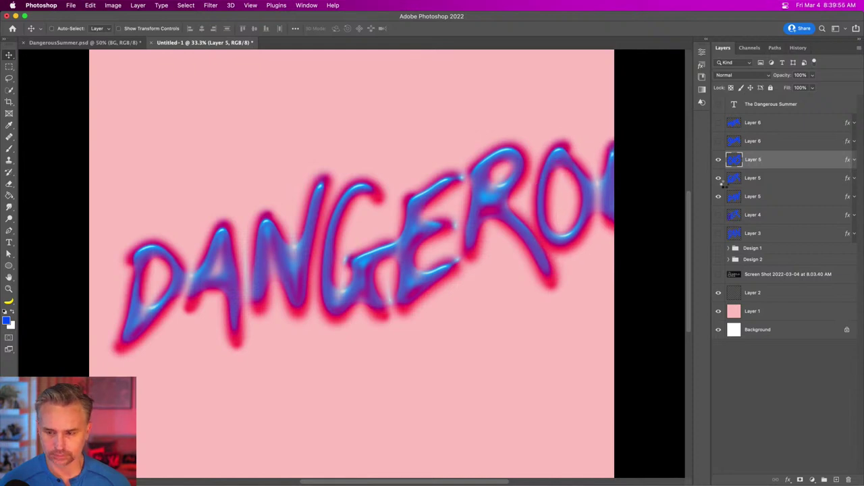
Scale the three DANGEROUS layers together to about 78% and move them so the whole word fits on the canvas.
shift+click(755, 200)
key(super+t)
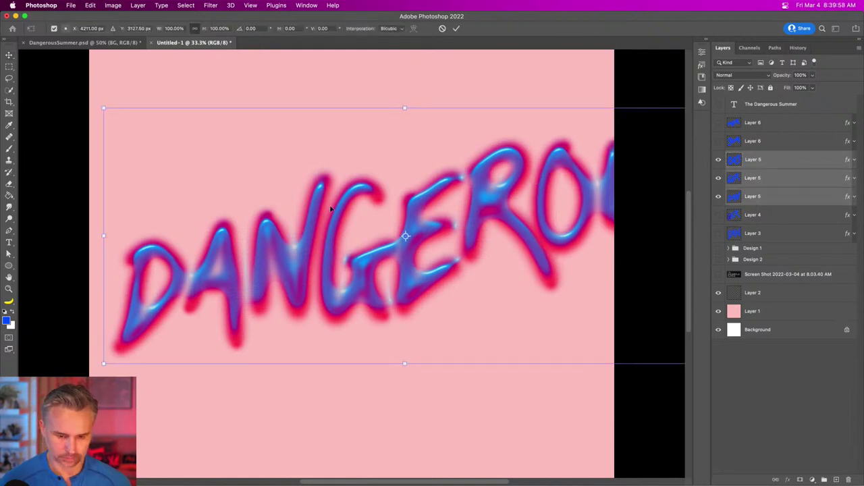
drag(104, 108, 247, 170)
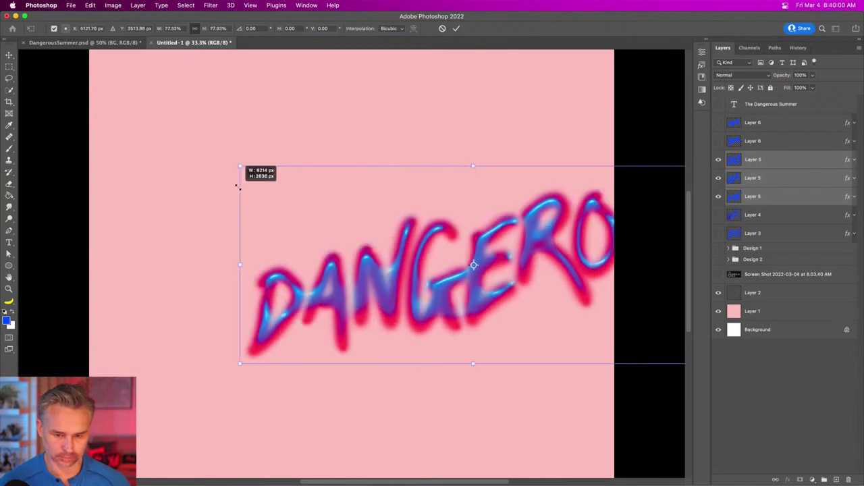
drag(371, 232, 247, 210)
key(Return)
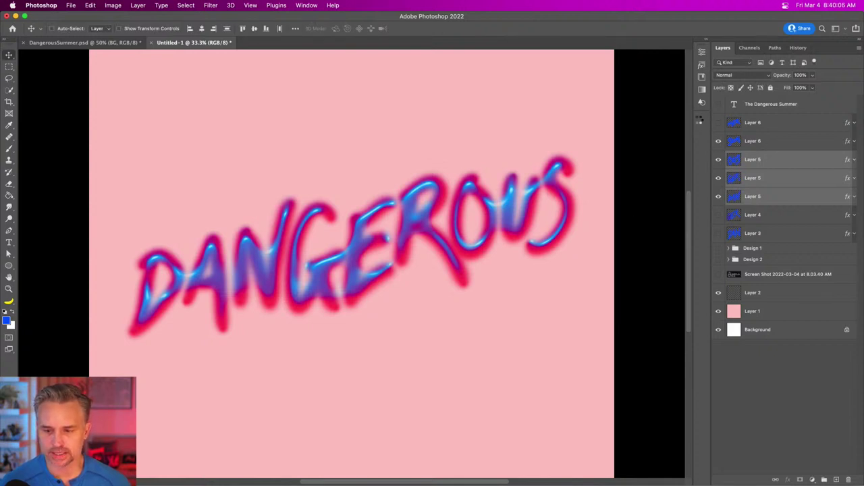
Show the SUM and MER layers, move both below DANGEROUS, and place MER after SUM to spell SUMMER.
click(719, 123)
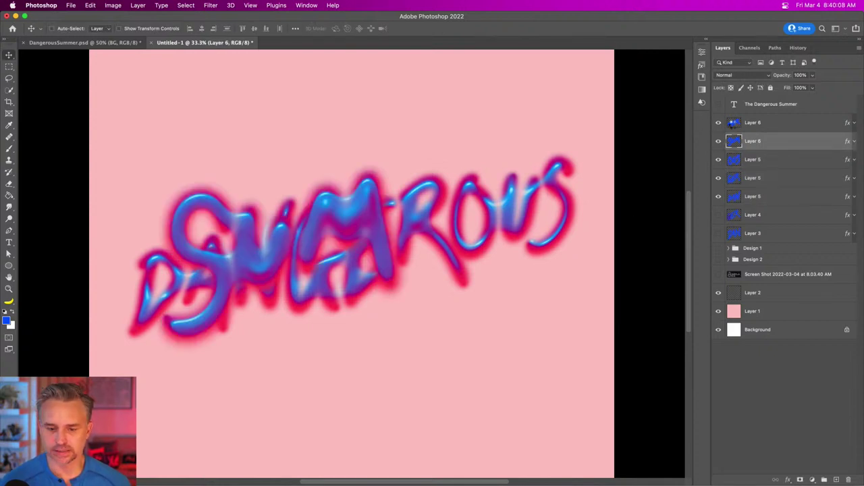
shift+click(751, 126)
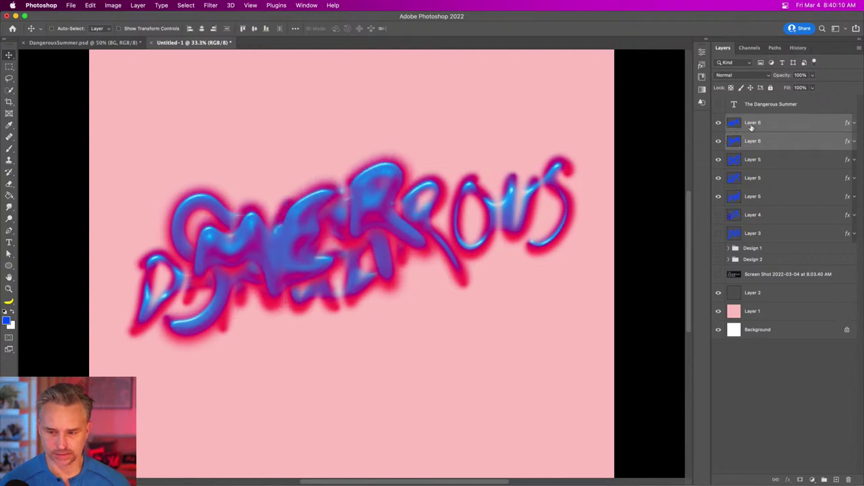
drag(235, 270, 245, 348)
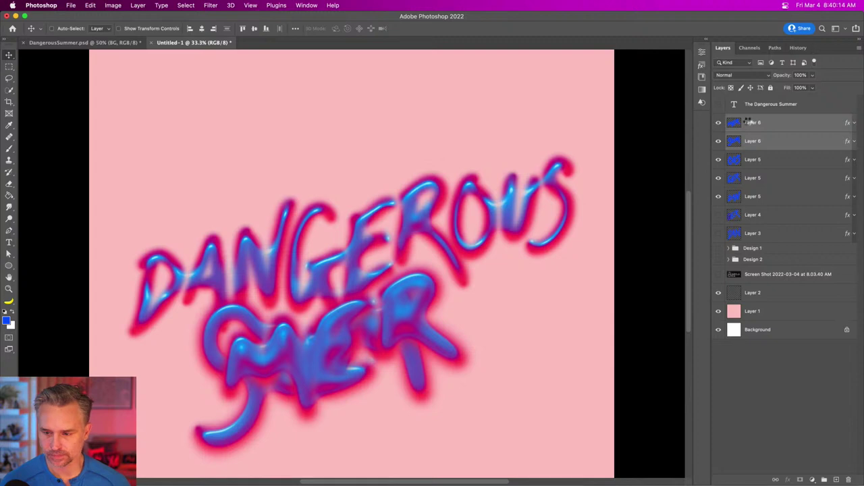
click(740, 126)
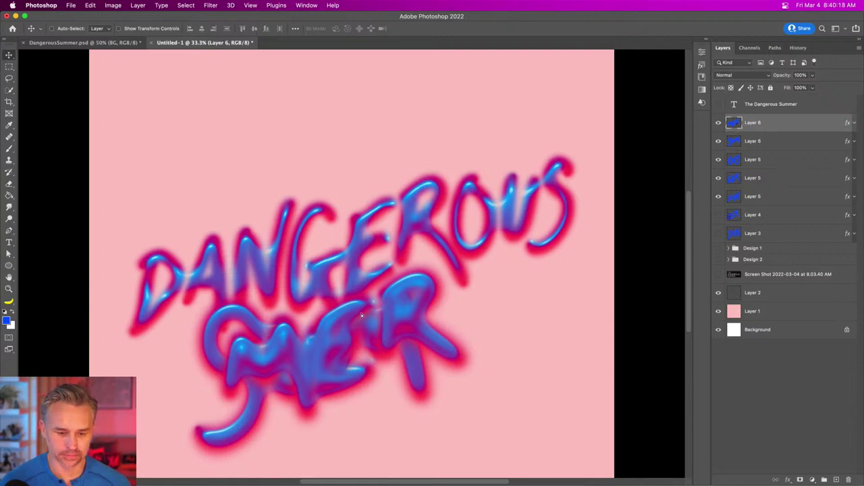
drag(362, 315, 467, 283)
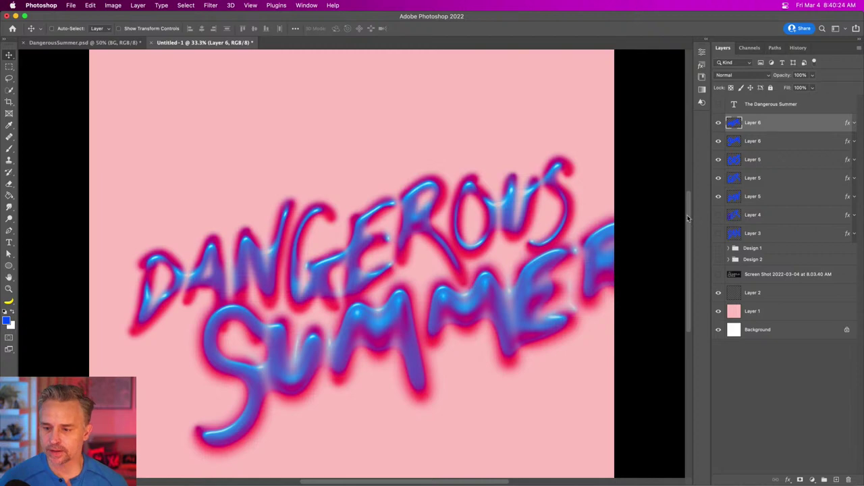
Scale the two SUMMER layers together to about 72% and position the word centered just below DANGEROUS.
shift+click(781, 141)
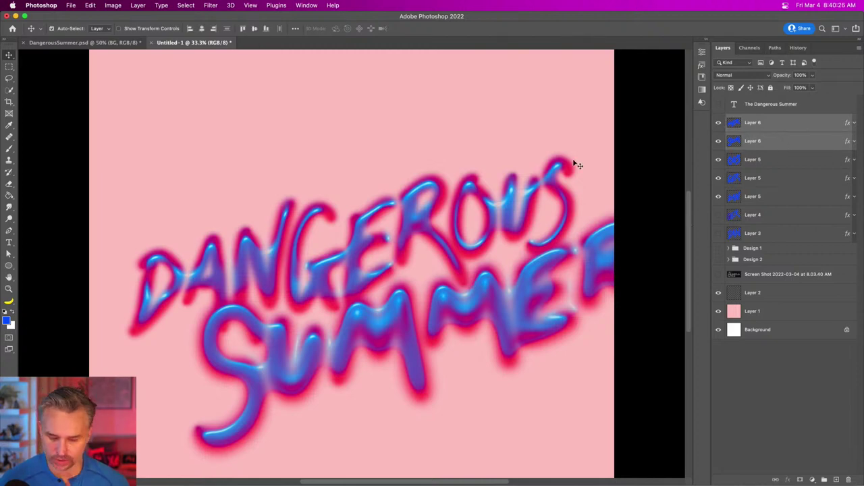
key(super+t)
drag(660, 229, 568, 283)
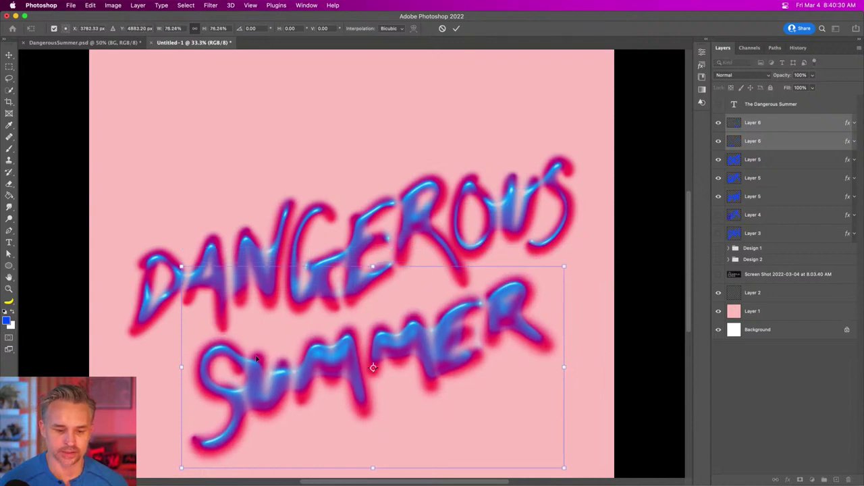
drag(256, 364, 268, 341)
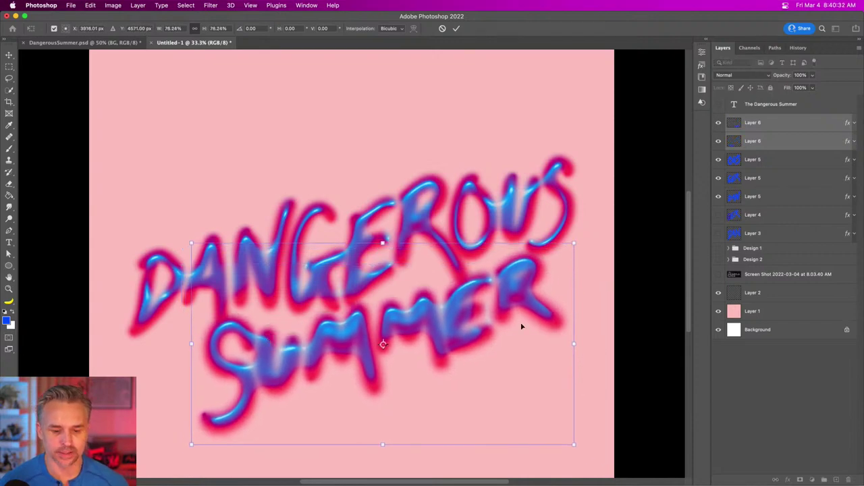
drag(573, 244, 552, 255)
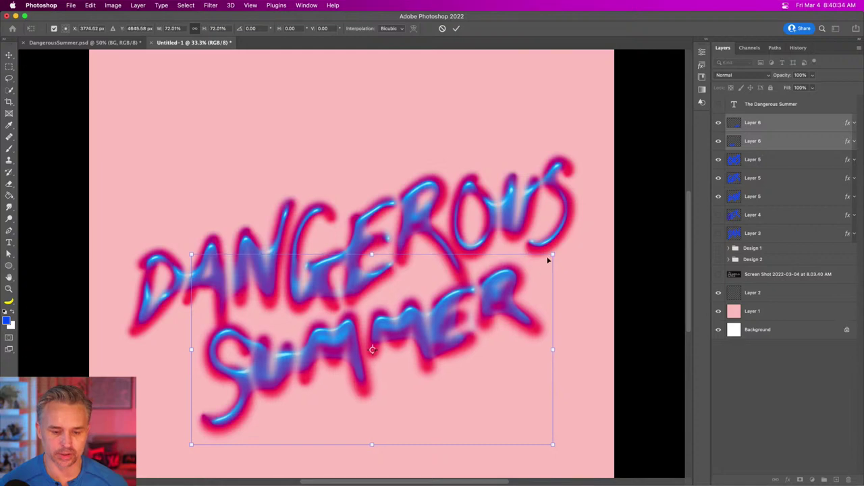
drag(241, 363, 259, 349)
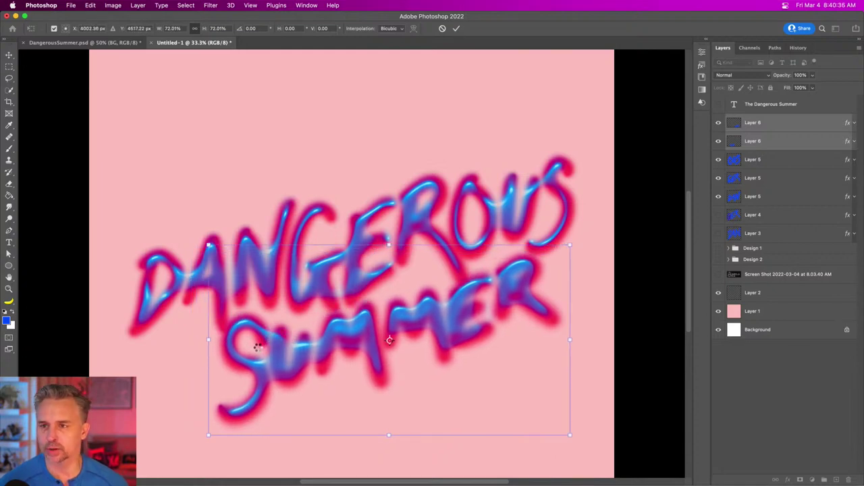
key(Return)
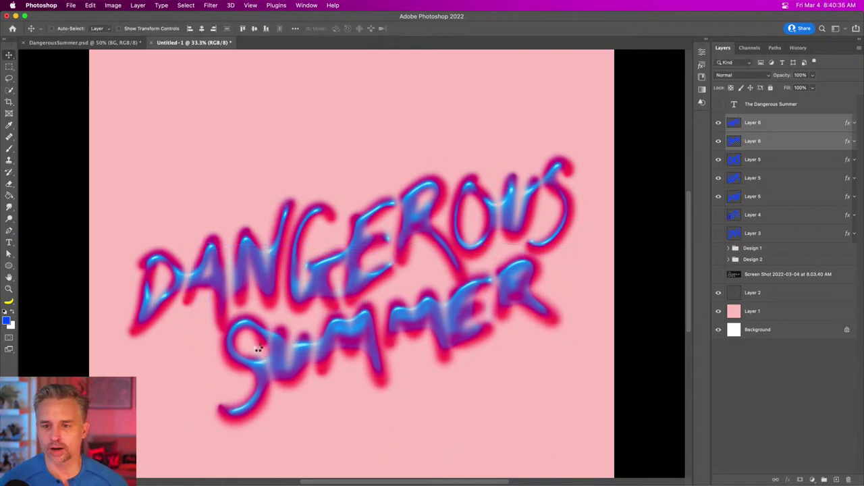
Duplicate the topmost lettering layer and erase all painted content from the copy, keeping its effects.
click(776, 128)
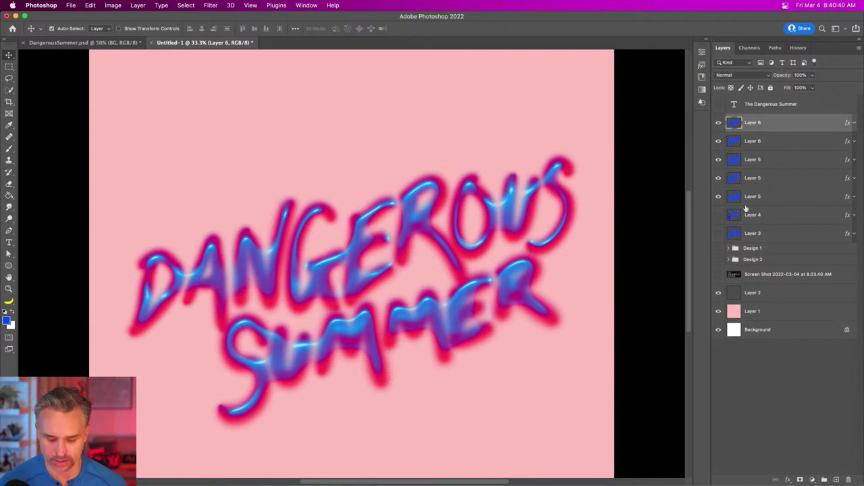
key(super+j)
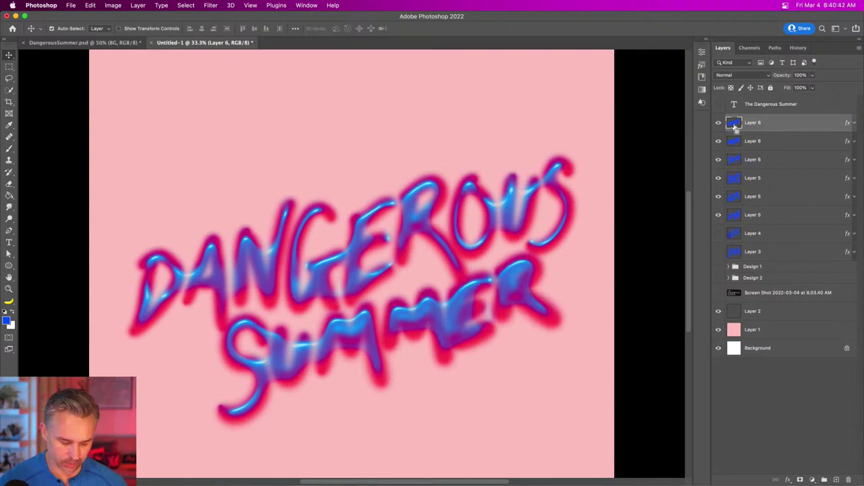
key(super+a)
key(Delete)
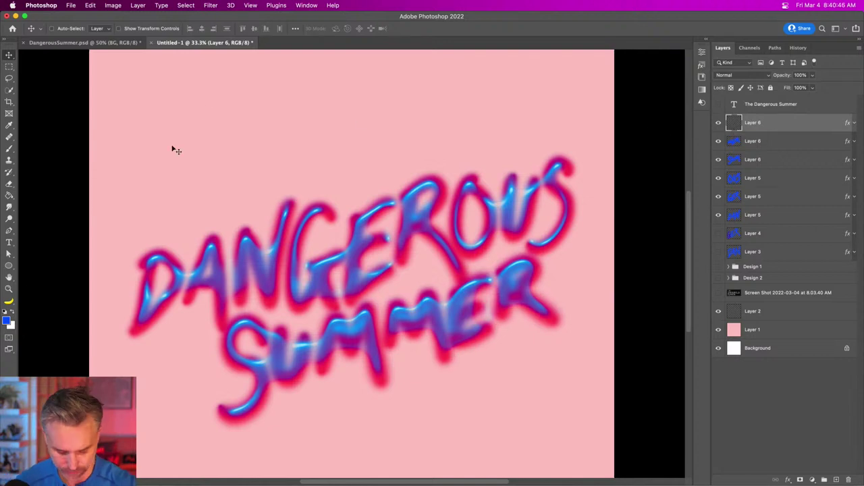
Paint the word THE in large slanted capitals above DANGEROUS on the emptied layer with the 700 px brush.
key(b)
drag(230, 165, 229, 205)
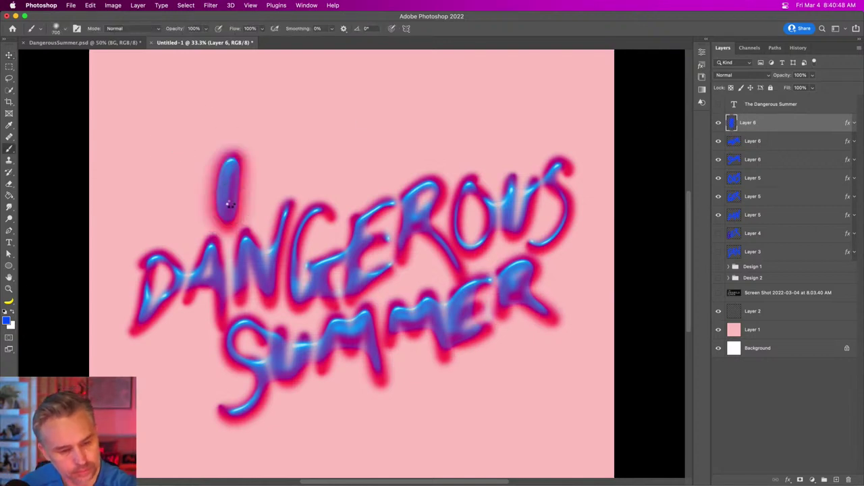
key(super+z)
drag(222, 137, 203, 227)
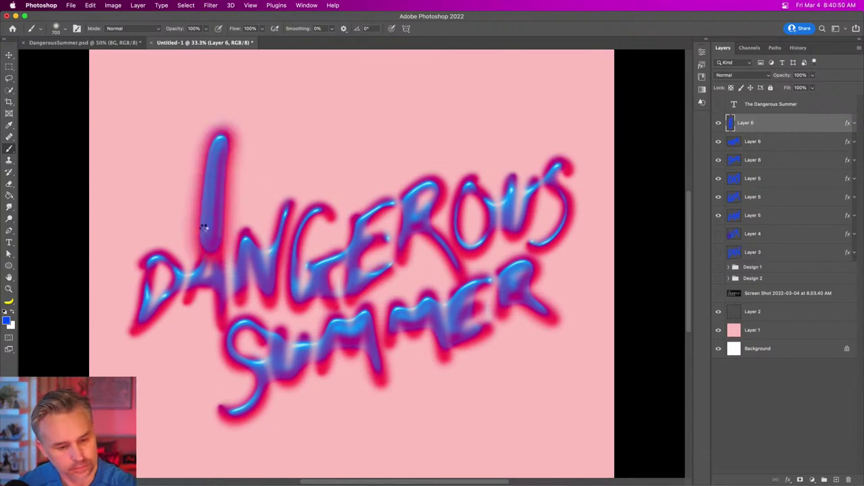
mouse_move(189, 166)
mouse_down()
mouse_move(241, 119)
mouse_move(299, 99)
mouse_up()
mouse_move(269, 138)
mouse_down()
mouse_move(268, 190)
mouse_move(343, 154)
mouse_up()
drag(348, 87, 341, 253)
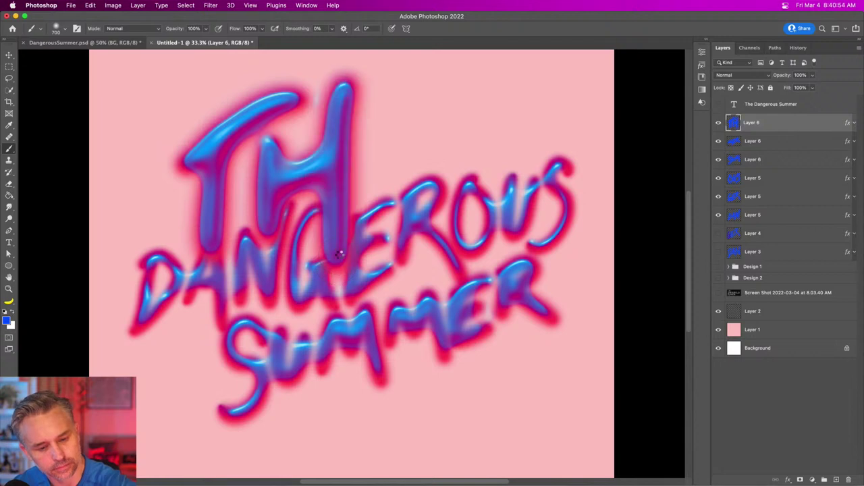
drag(398, 101, 381, 231)
drag(390, 111, 466, 76)
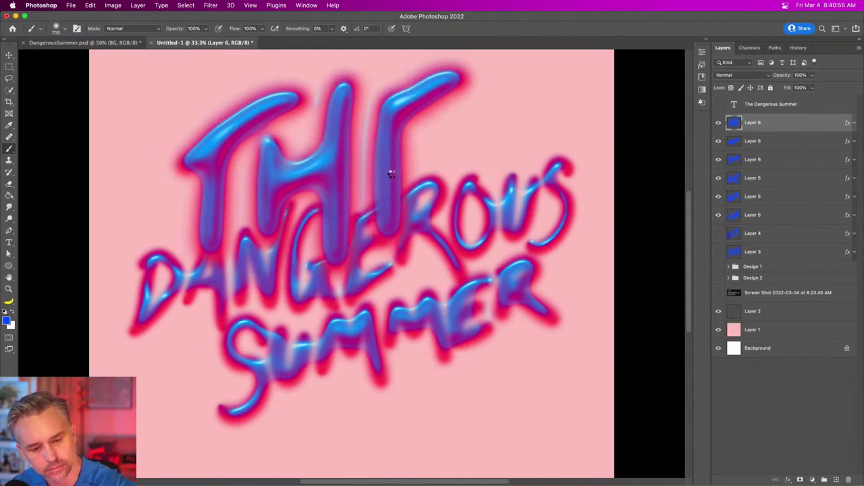
drag(390, 174, 449, 135)
drag(396, 233, 485, 170)
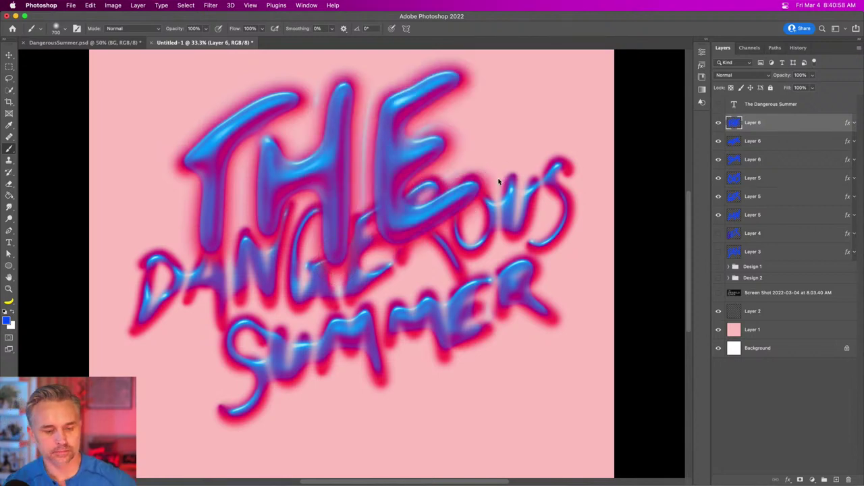
Scale the THE layer to about 50% and place it above the first half of DANGEROUS.
key(super+t)
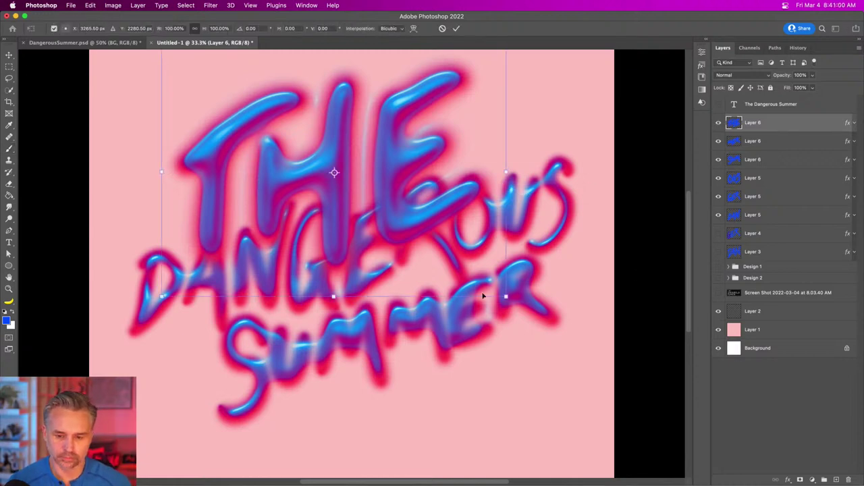
drag(505, 296, 332, 170)
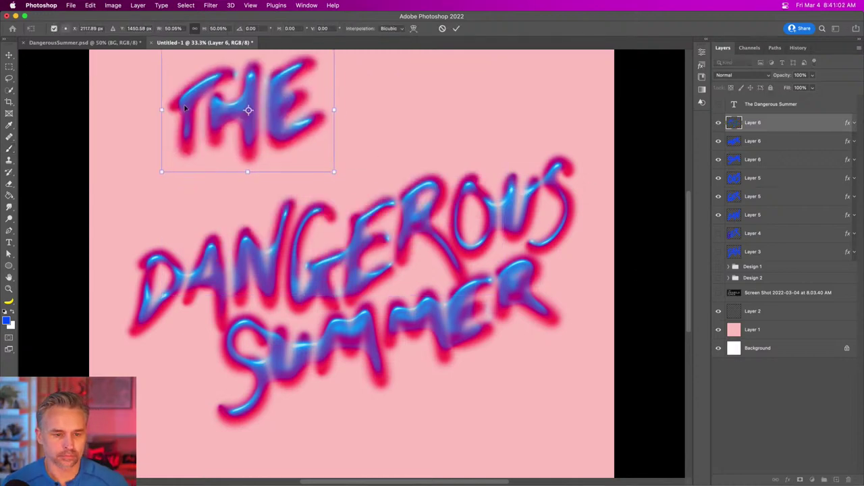
mouse_move(187, 112)
mouse_down()
mouse_move(271, 157)
mouse_move(186, 169)
mouse_move(196, 171)
mouse_up()
key(Return)
key(b)
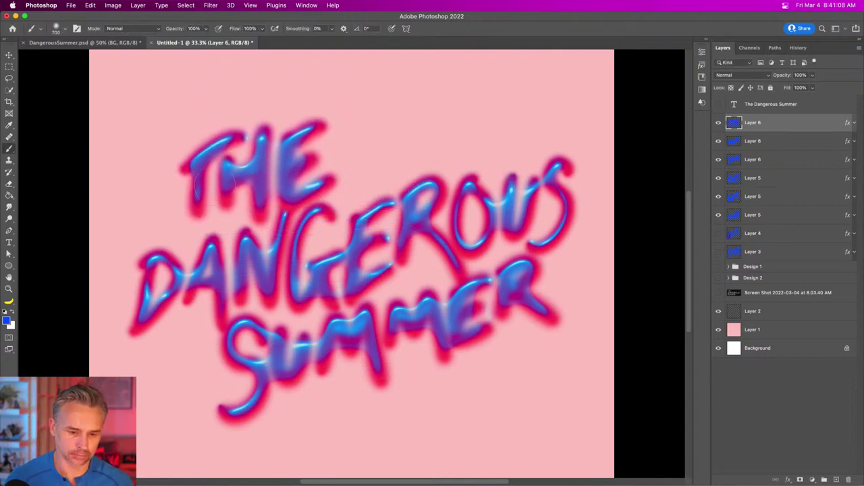
Hide the THE layer's effects and lasso around its letter E.
key(super+equal)
drag(199, 172, 258, 228)
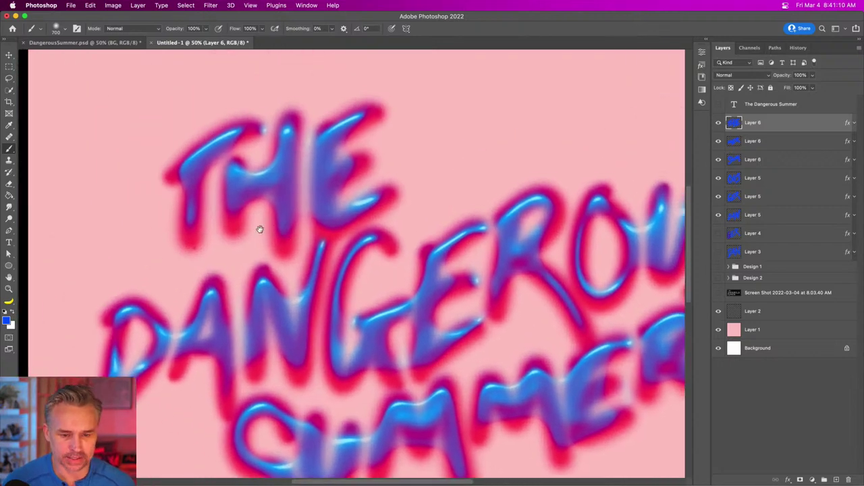
key(l)
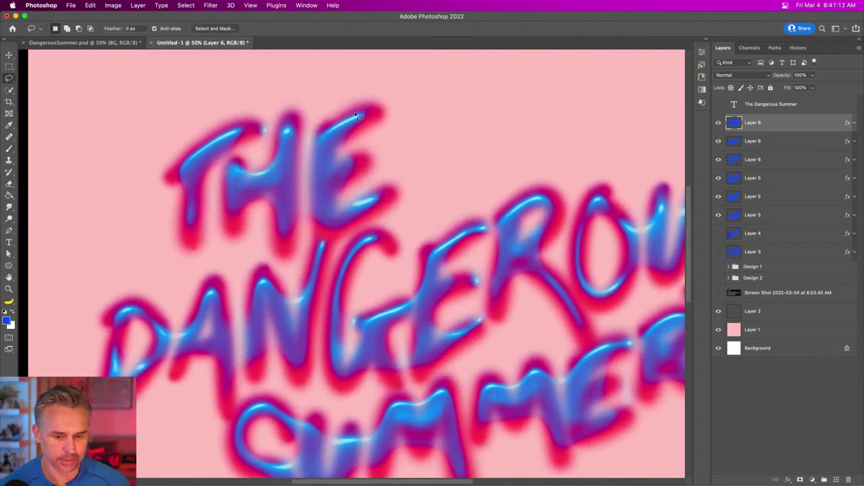
mouse_move(312, 100)
mouse_down()
mouse_move(410, 126)
mouse_move(426, 235)
mouse_move(370, 265)
mouse_move(304, 232)
mouse_move(306, 203)
mouse_up()
mouse_move(307, 245)
mouse_down()
mouse_move(314, 110)
mouse_move(409, 115)
mouse_up()
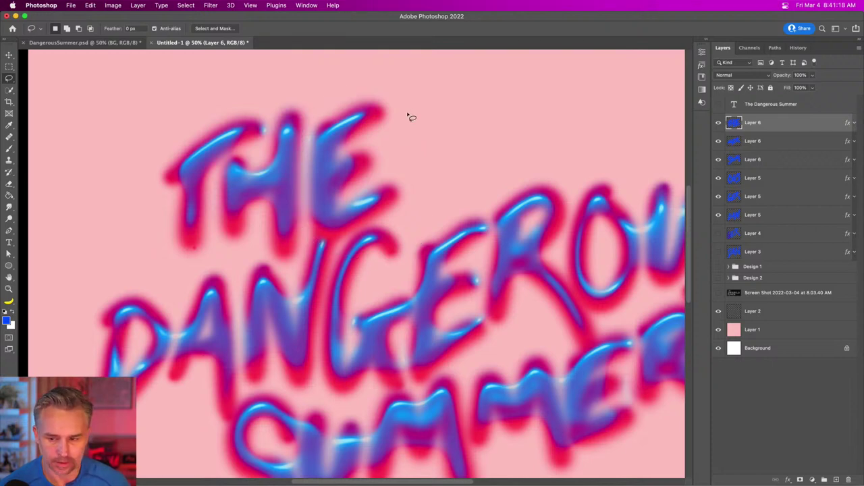
click(854, 124)
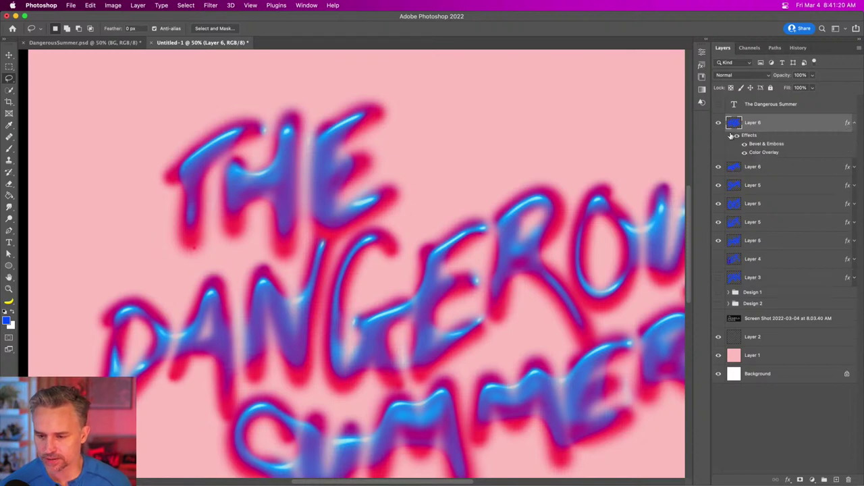
click(737, 137)
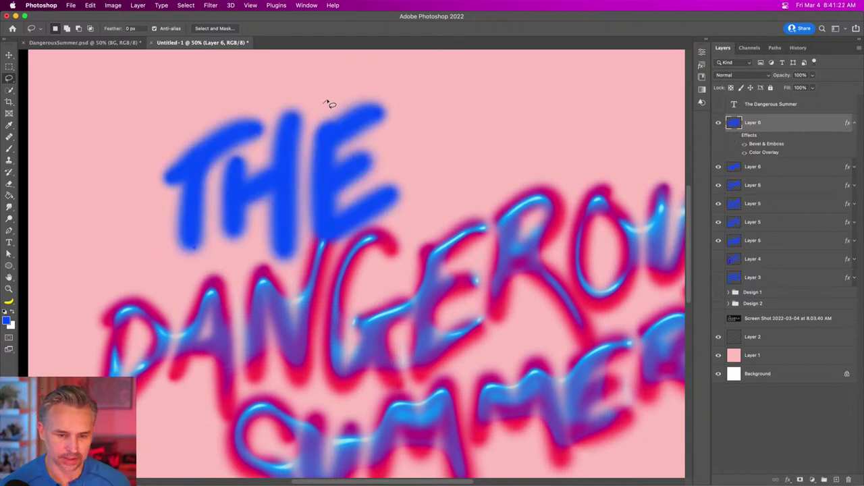
mouse_move(325, 104)
mouse_down()
mouse_move(425, 125)
mouse_move(449, 211)
mouse_move(346, 291)
mouse_move(308, 294)
mouse_move(300, 260)
mouse_move(310, 154)
mouse_move(323, 103)
mouse_up()
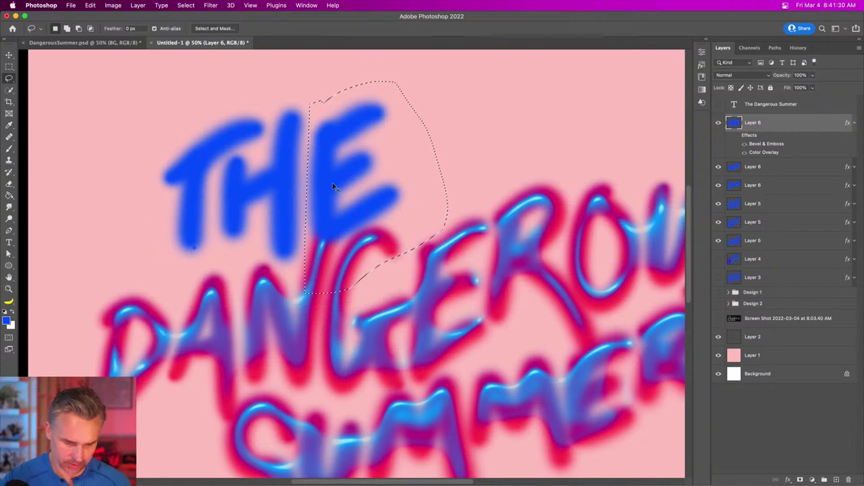
Move the selected E up away from DANGEROUS, deselect it, and show the layer's effects again.
mouse_move(333, 187)
mouse_down()
mouse_move(326, 192)
mouse_move(326, 174)
mouse_up()
key(super+d)
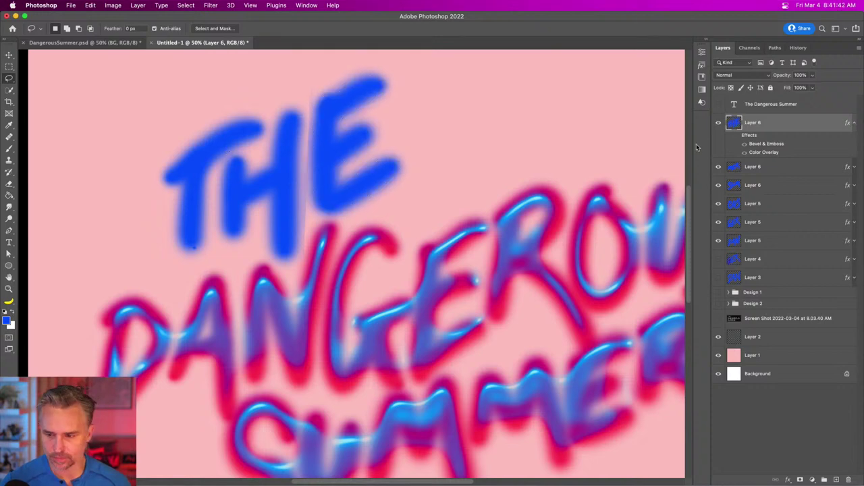
click(737, 136)
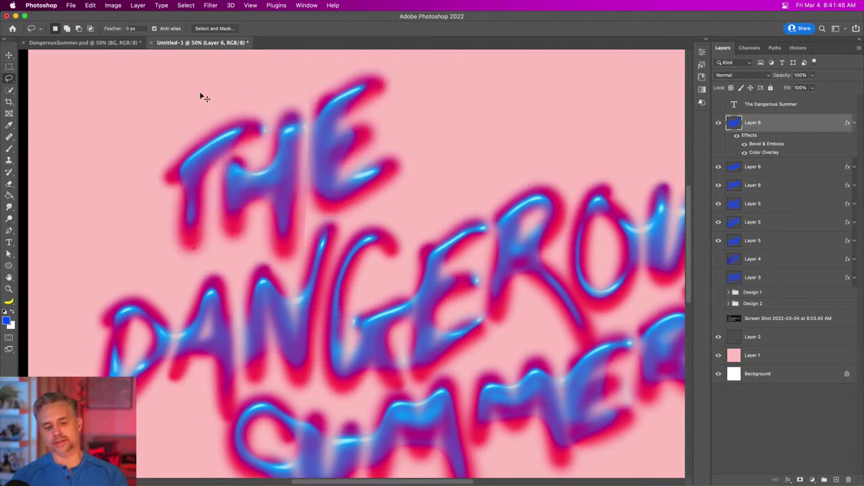
Undo the move of the letter E and restore the THE layer's effects.
key(super+z)
key(super+z)
key(super+z)
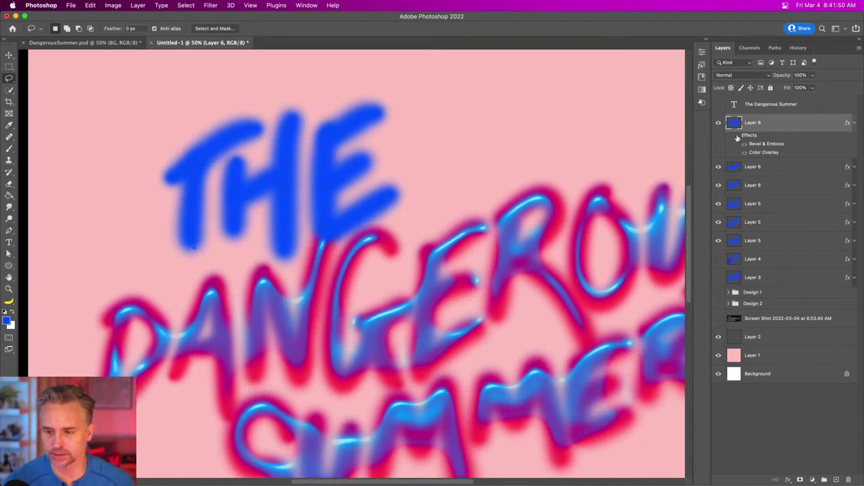
key(super+shift+z)
key(super+minus)
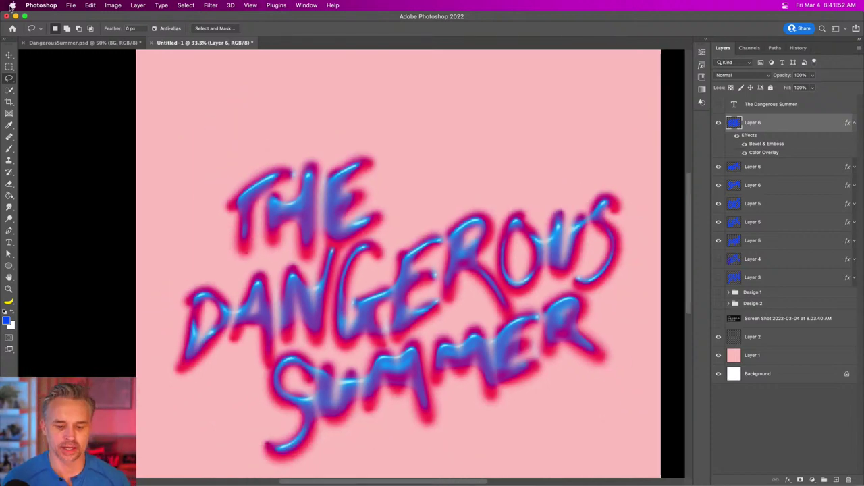
scroll(273, 218, down, 2)
scroll(273, 218, right, 2)
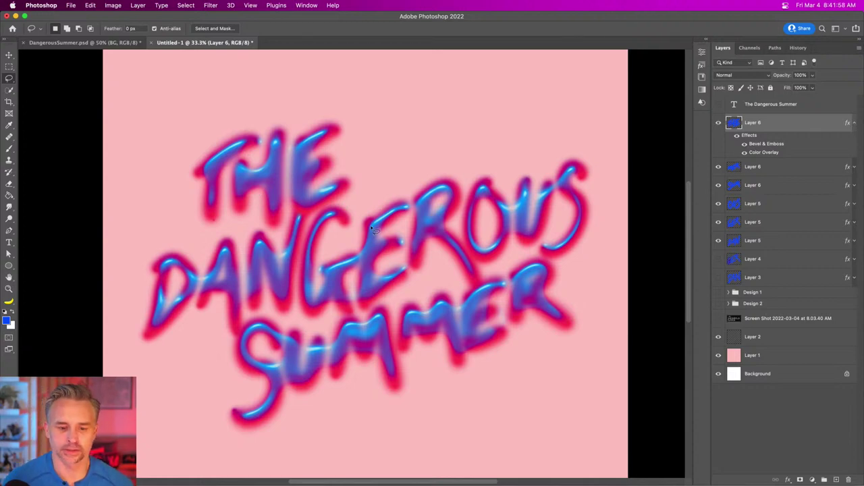
Collapse the THE layer's effects list and delete the hidden Layer 4 and Layer 3.
click(8, 55)
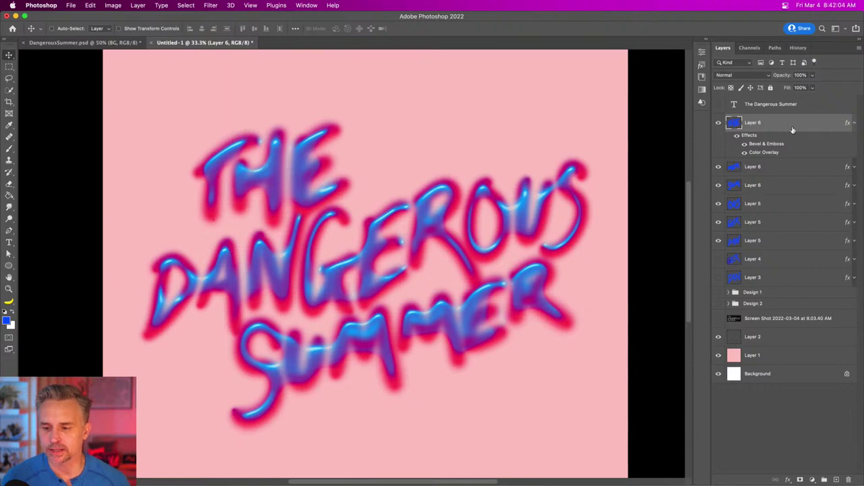
click(854, 124)
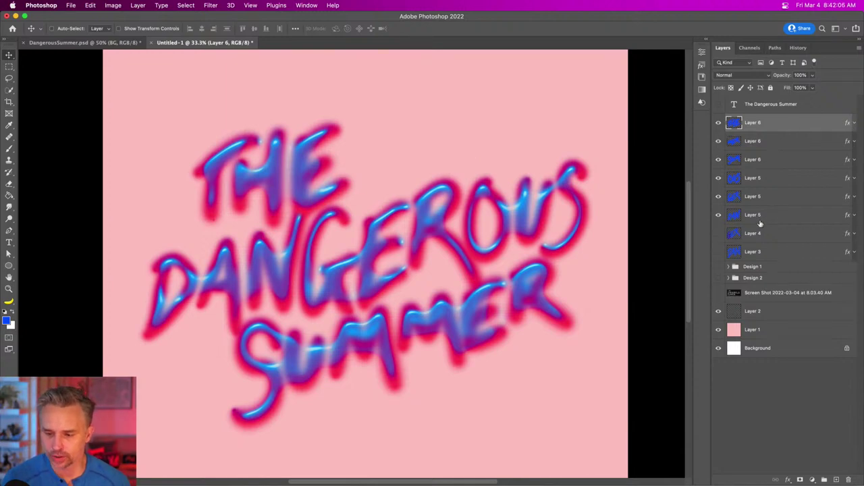
click(759, 234)
shift+click(762, 253)
key(Delete)
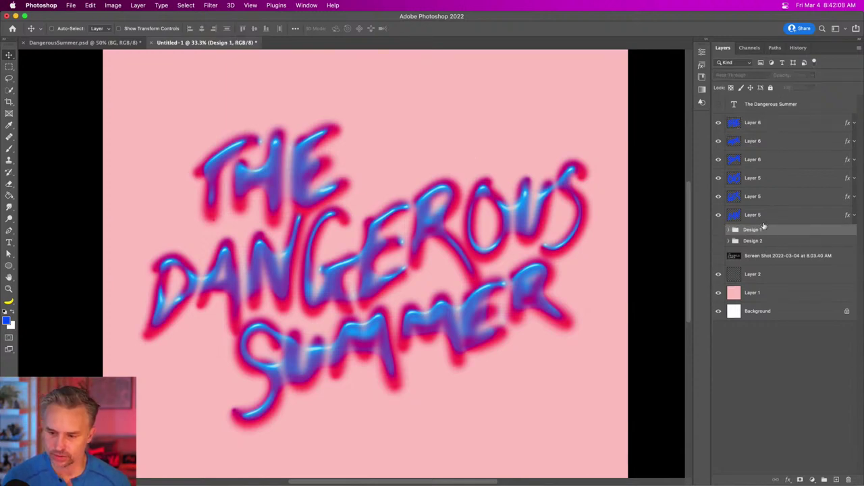
Group the six visible lettering layers and name the group "Design 3".
click(764, 216)
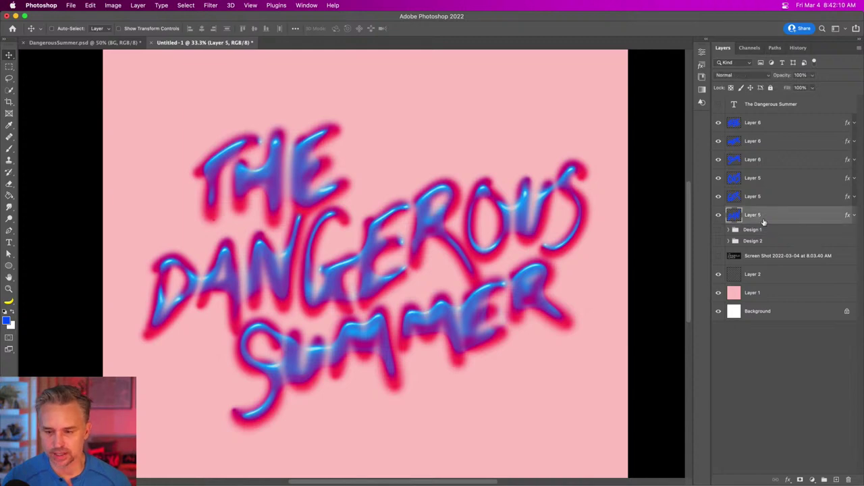
shift+click(764, 127)
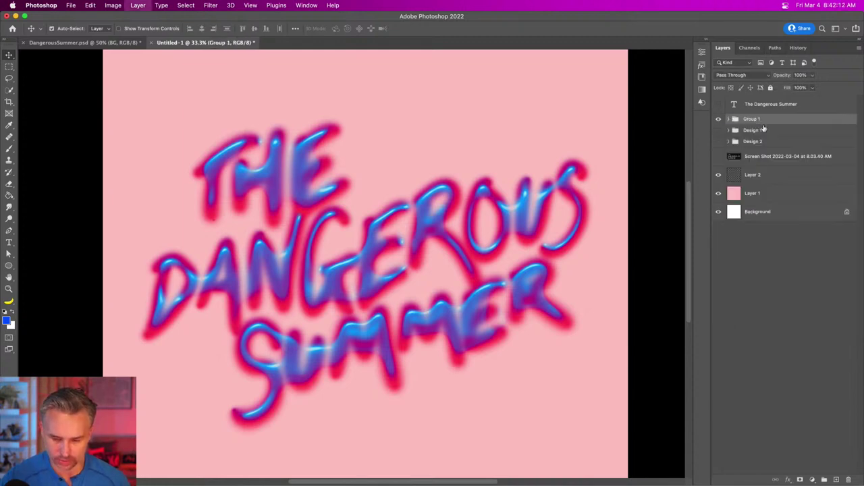
key(super+g)
text(Design 3)
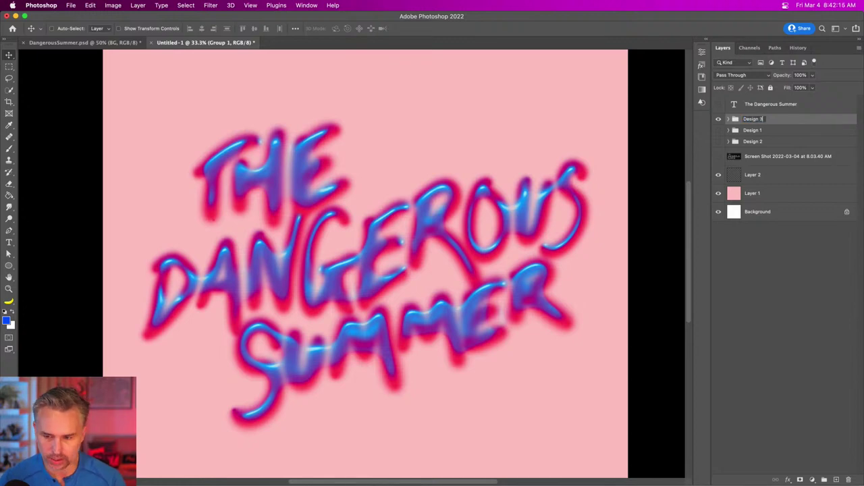
key(Return)
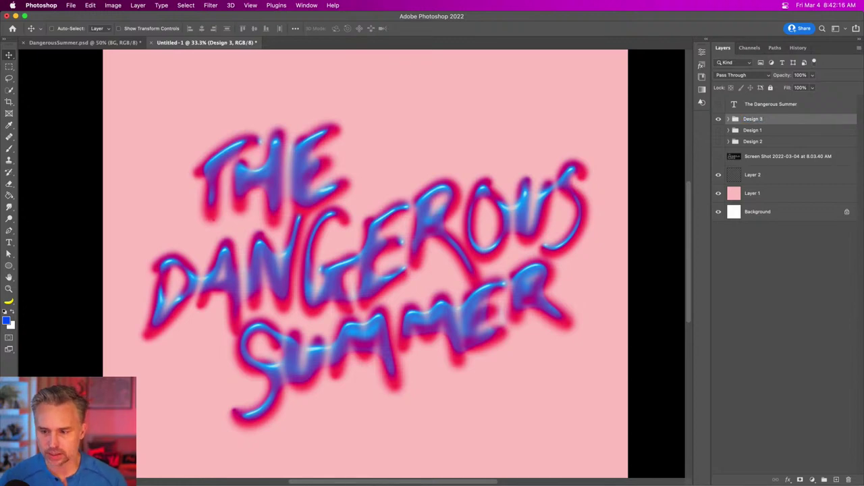
Hide the Design 3 group, view the Design 1 lettering on its own, and hide it again.
click(717, 120)
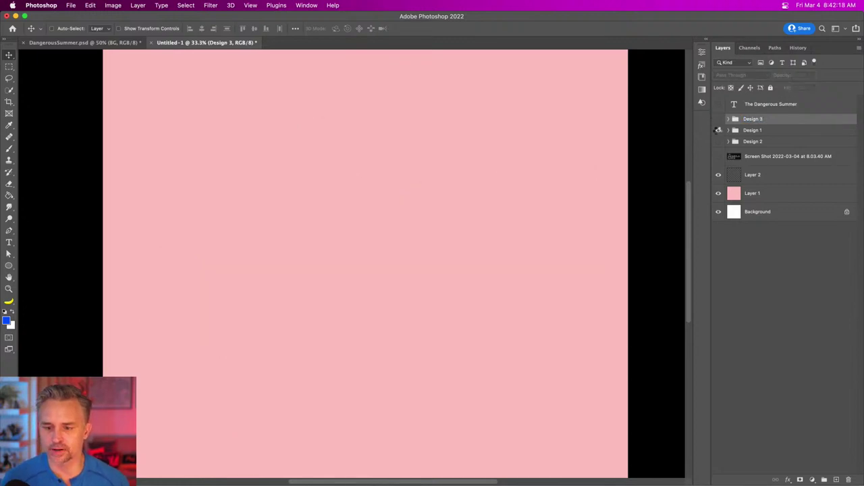
click(718, 131)
click(745, 133)
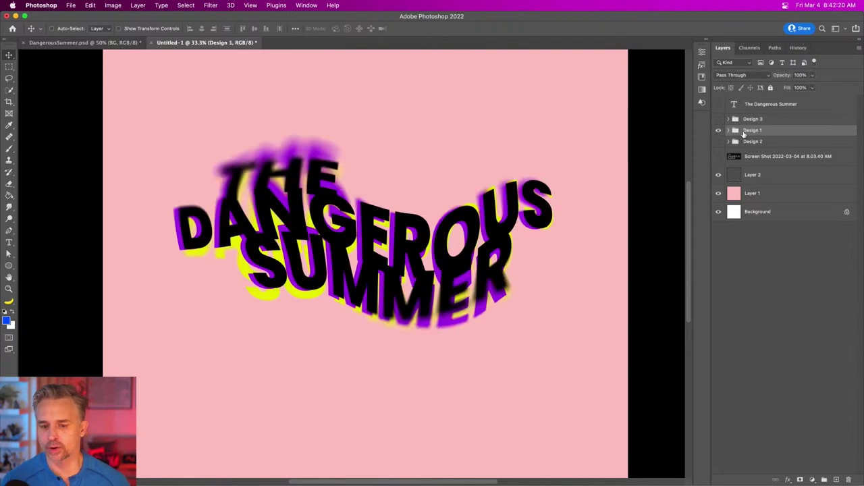
click(718, 132)
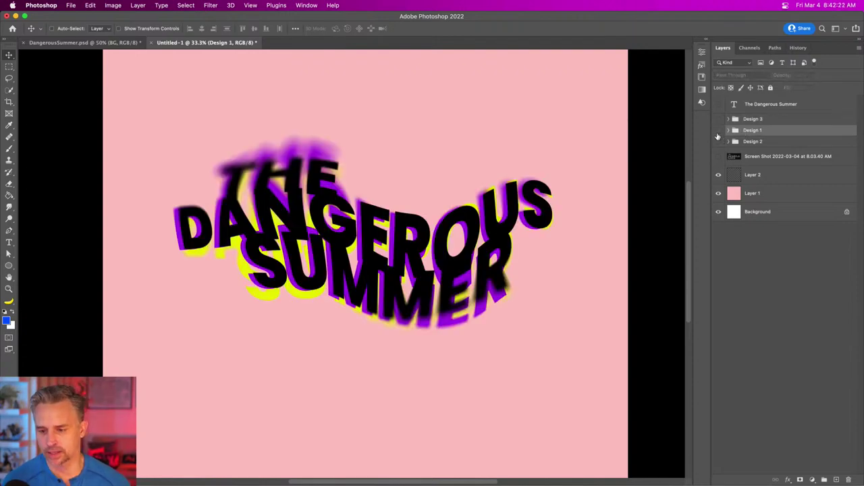
Show the Design 2 group on the pink background and examine its colour-striped lettering up close.
click(718, 142)
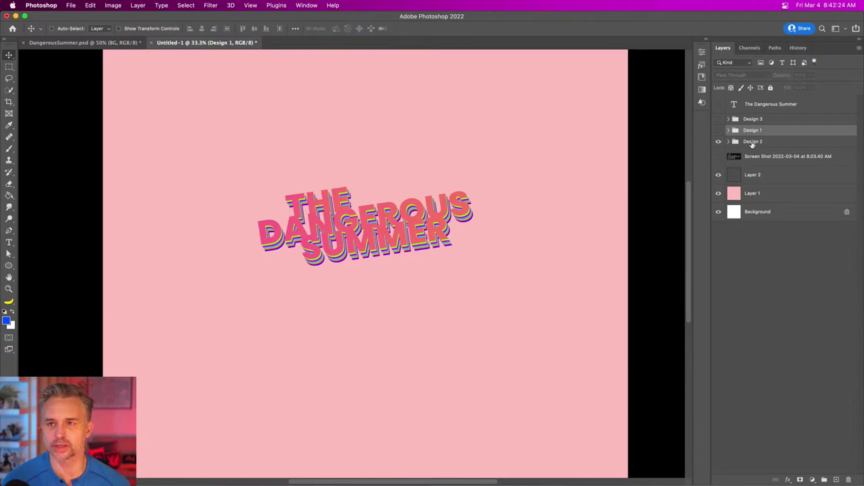
click(752, 143)
key(ctrl+plus)
key(ctrl+plus)
key(ctrl+plus)
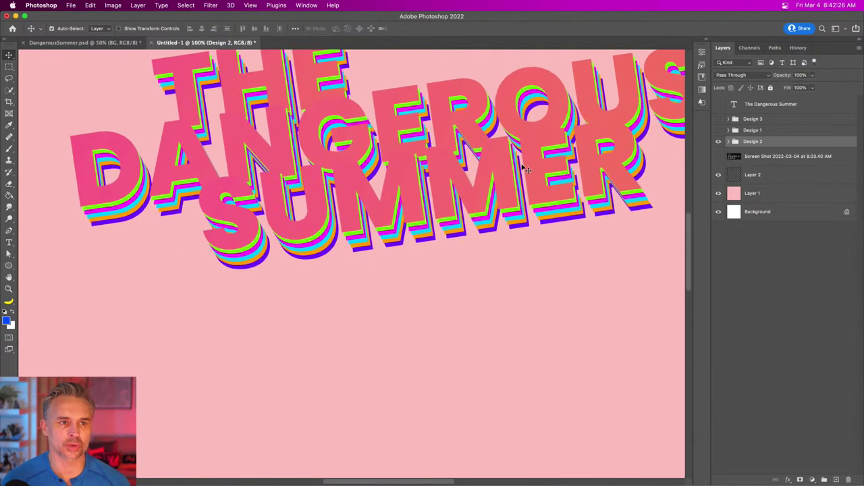
scroll(291, 248, up, 5)
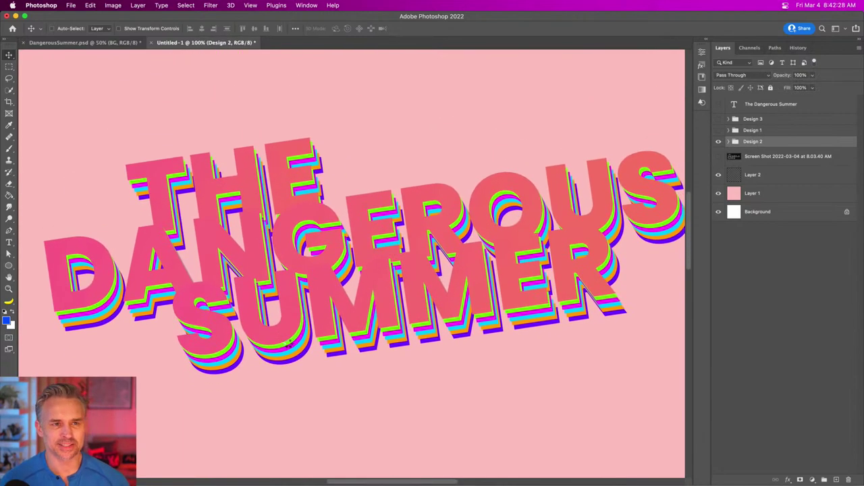
key(ctrl+minus)
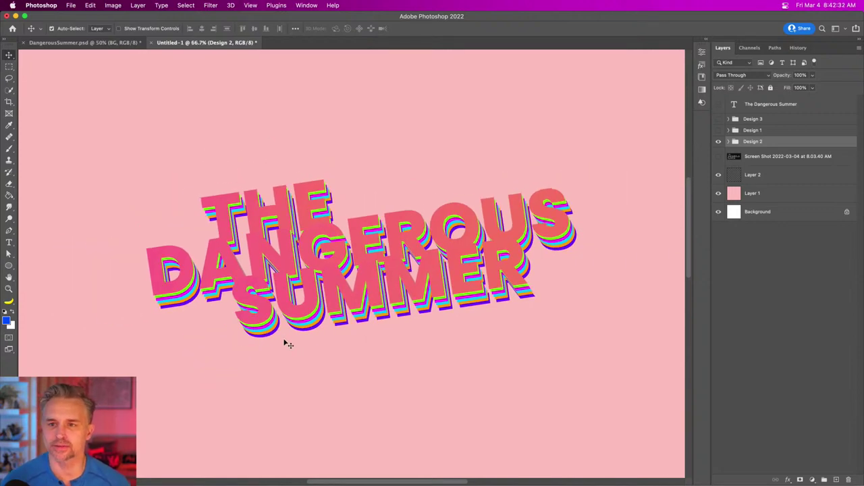
key(ctrl+minus)
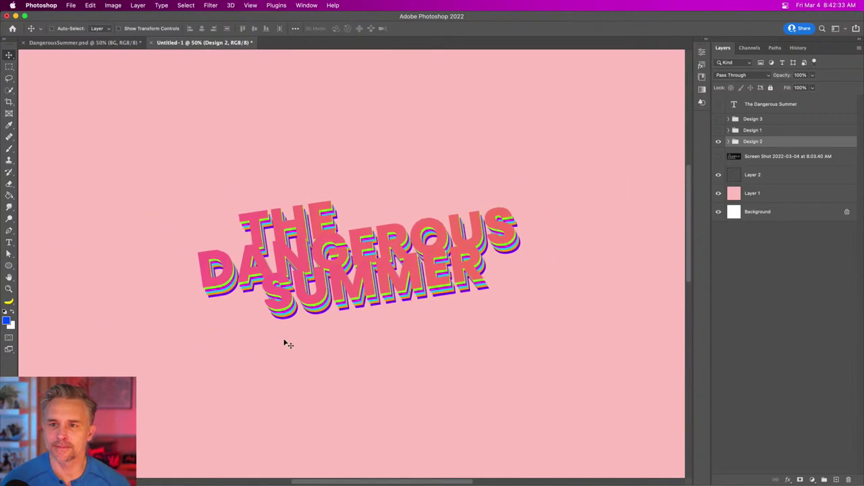
Show and select the Design 3 group again, hide Design 2, and bring the whole title into view.
click(719, 120)
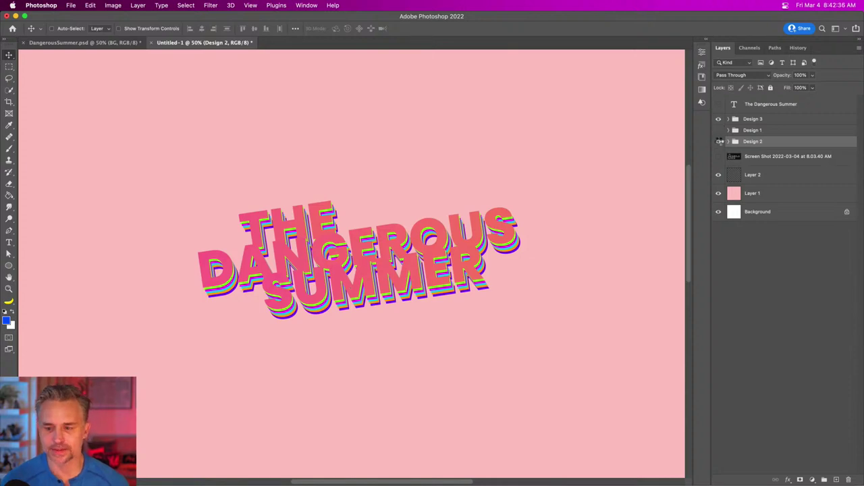
click(718, 141)
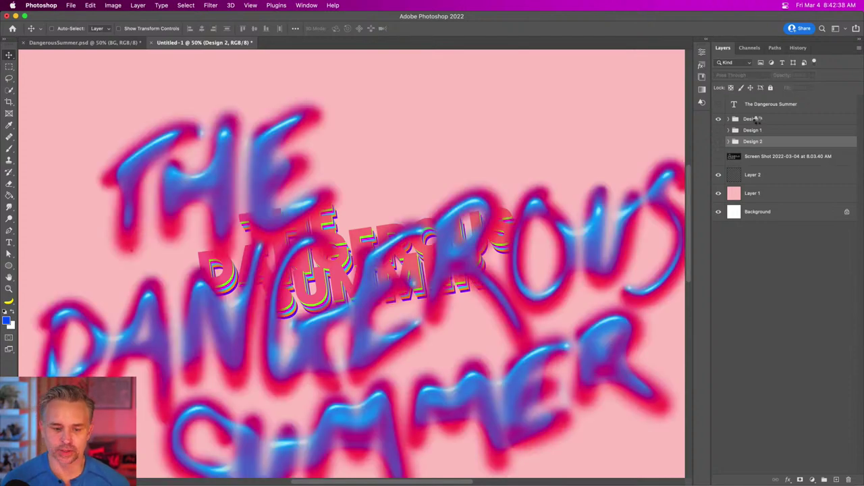
click(758, 119)
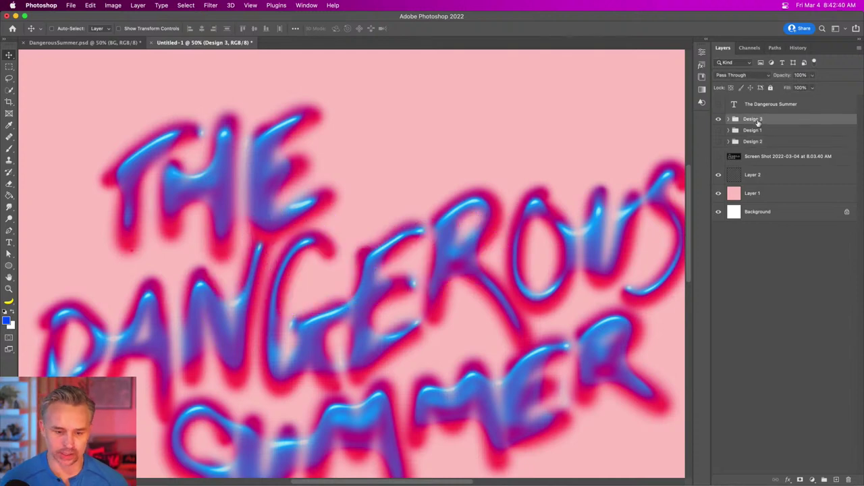
key(super+minus)
drag(553, 183, 414, 189)
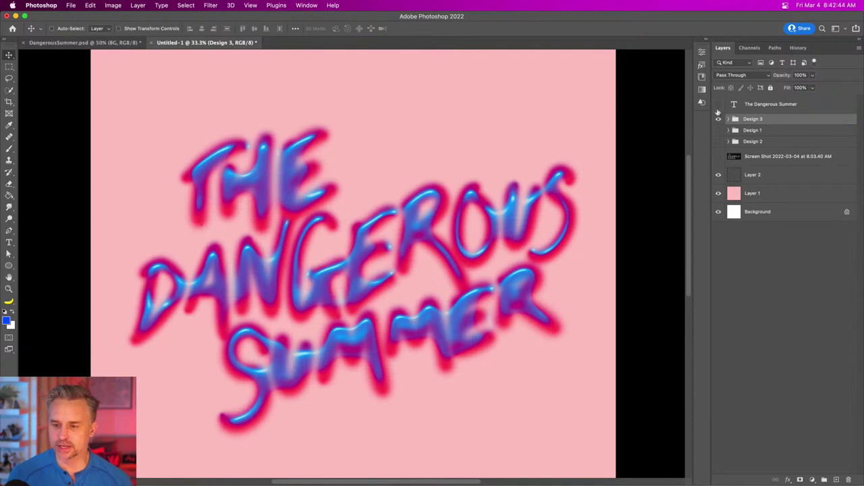
Duplicate the Design 3 group, hide the original, and expand the copy to list its six layers.
click(704, 41)
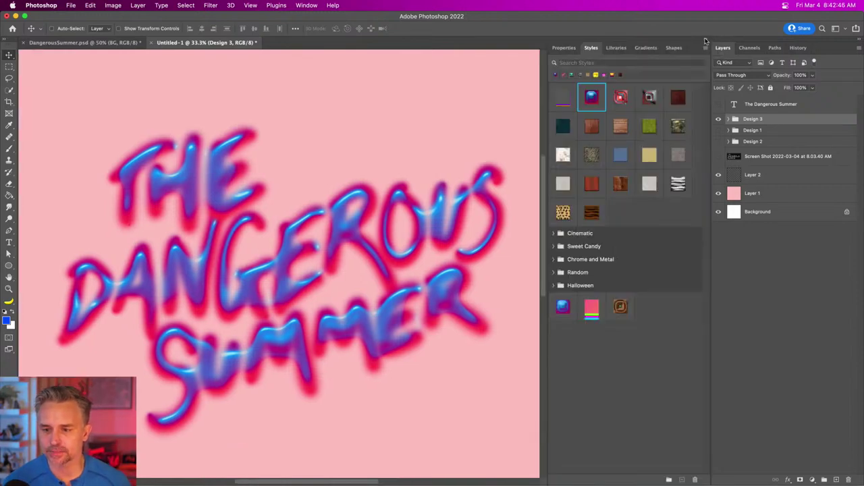
key(super+j)
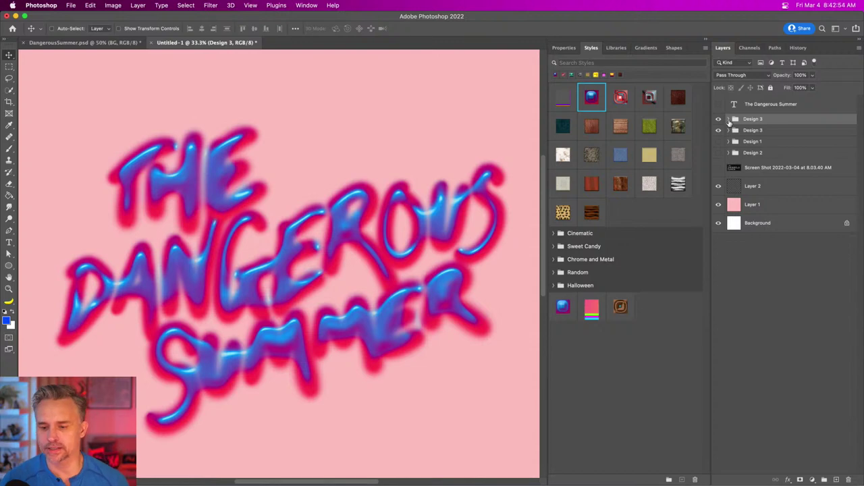
right_click(730, 120)
click(727, 127)
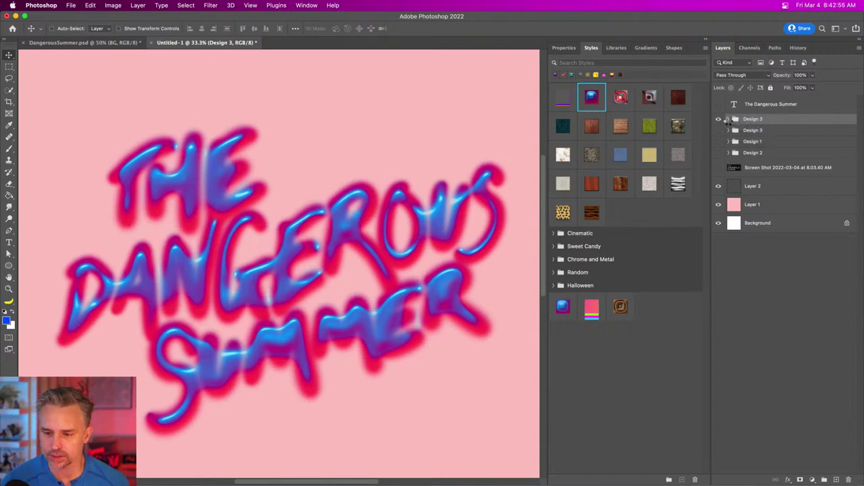
click(729, 120)
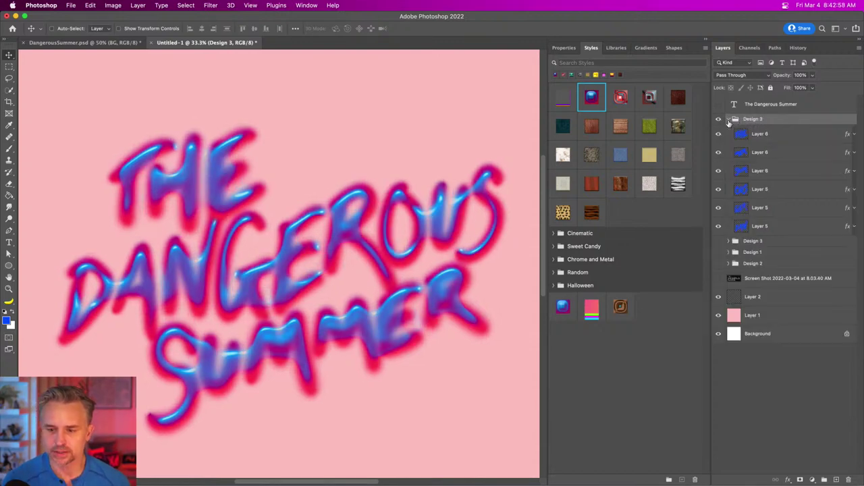
click(755, 136)
shift+click(782, 227)
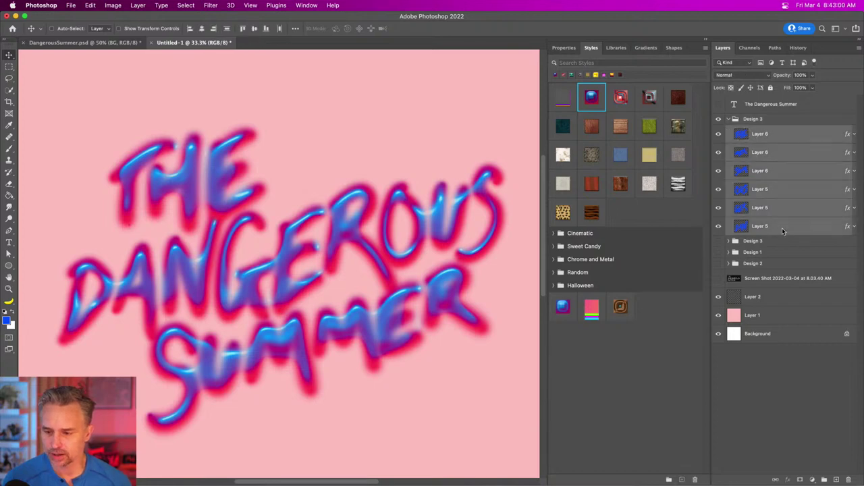
click(837, 138)
right_click(846, 135)
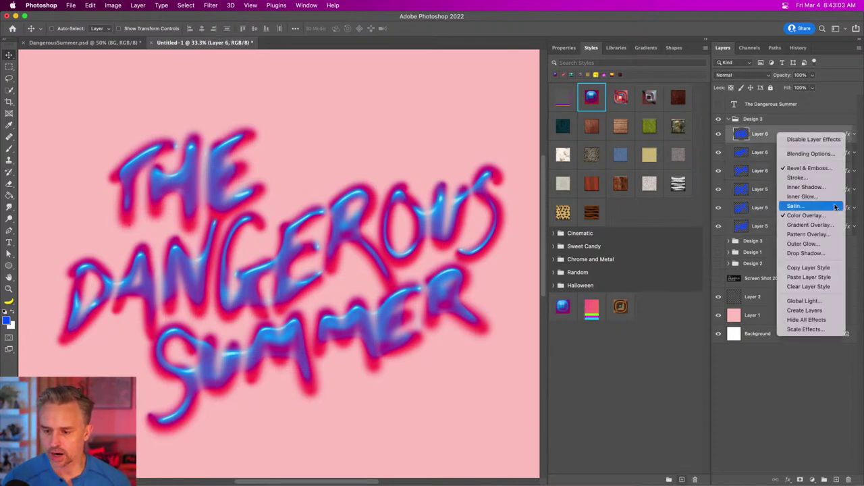
click(802, 268)
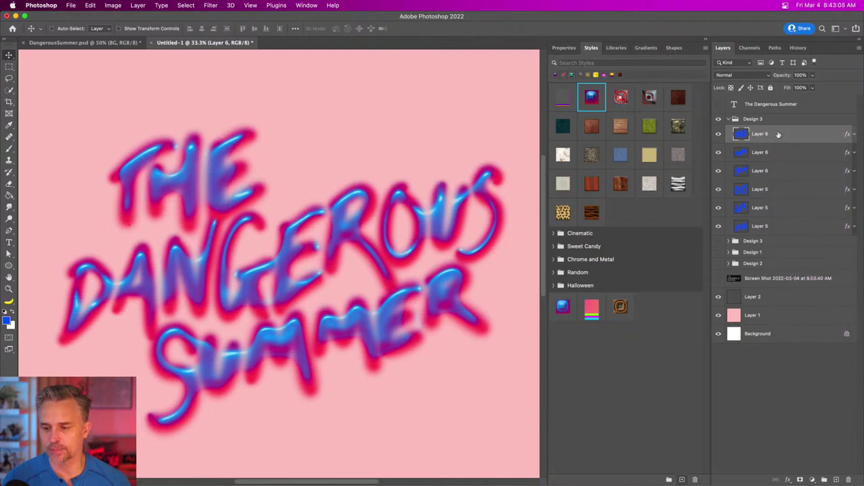
right_click(839, 136)
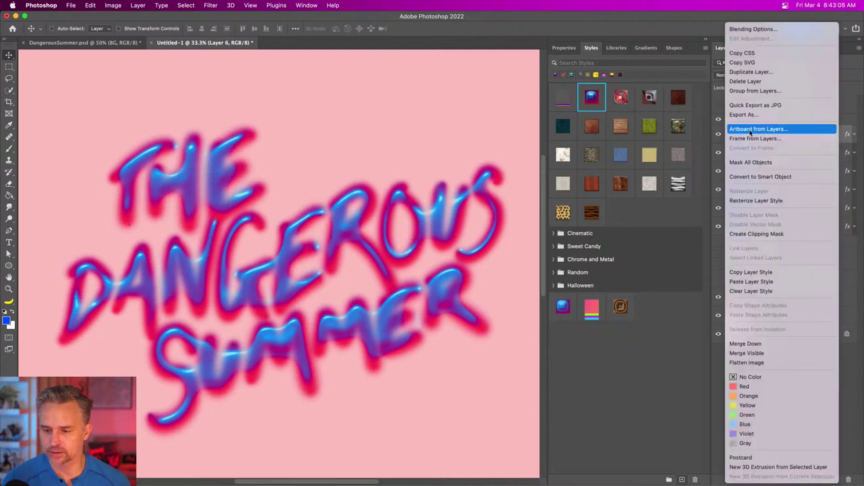
click(850, 243)
shift+click(814, 227)
right_click(814, 226)
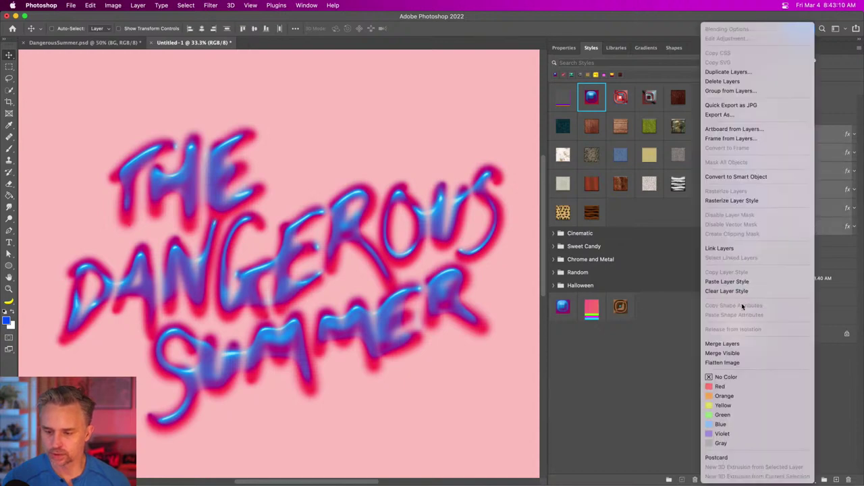
click(844, 202)
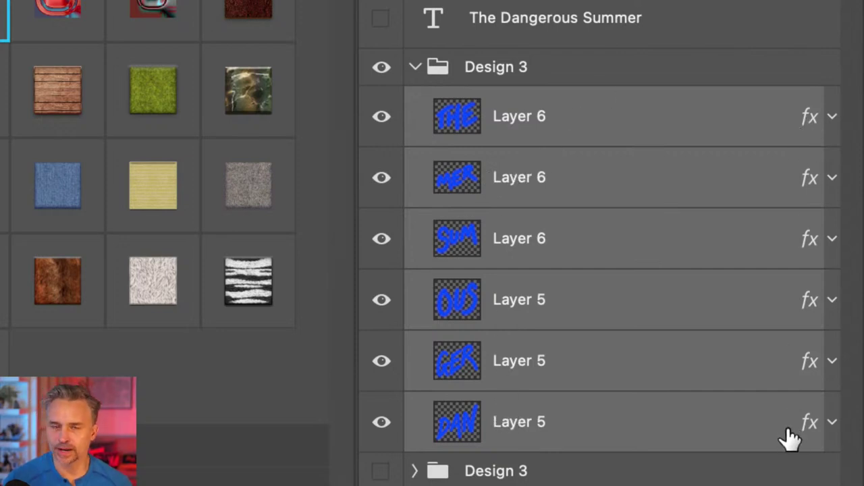
Move the layer effects from the THE layer onto its parent Design 3 group.
click(726, 134)
drag(808, 123, 522, 84)
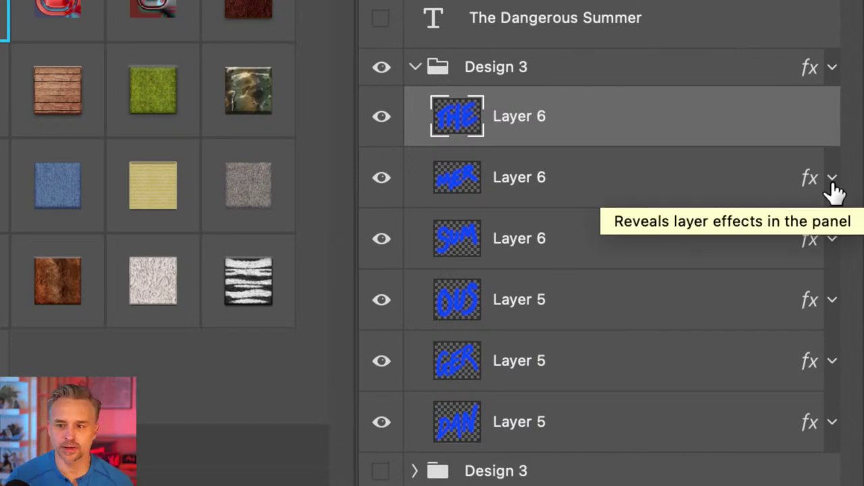
Delete the individual layer effects from the MER, SUM, OUS, GER and DAN layers inside the expanded Design 3 group.
click(833, 181)
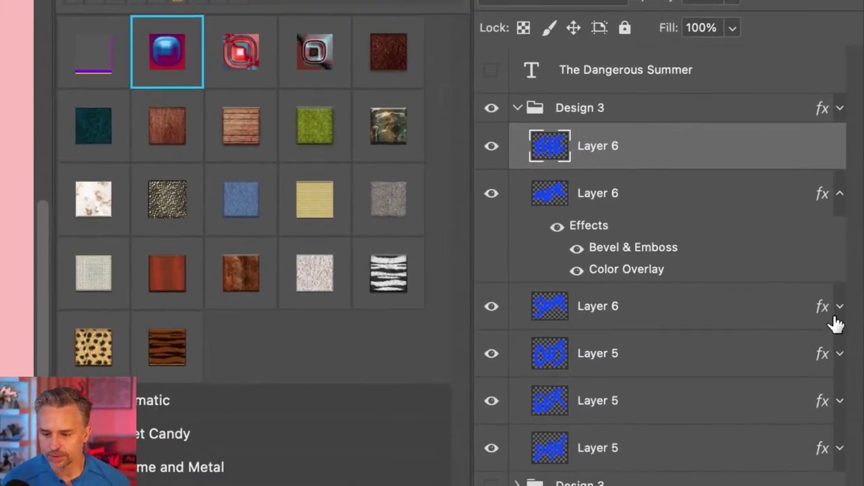
click(832, 324)
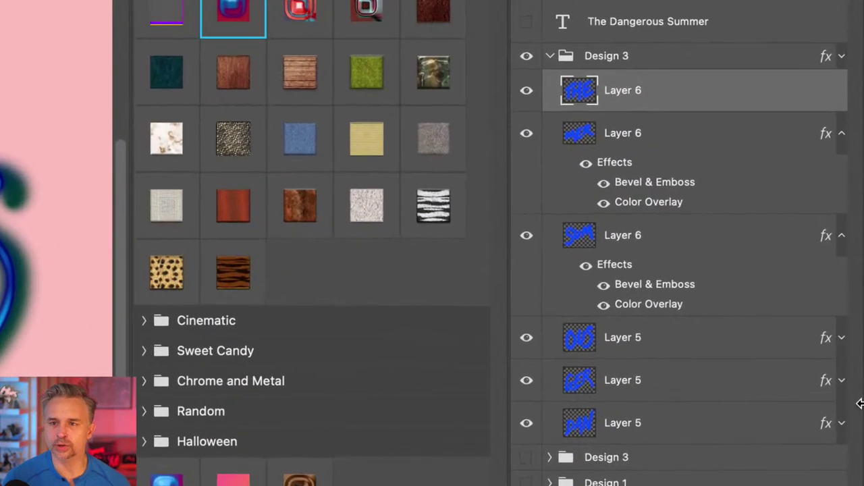
click(841, 339)
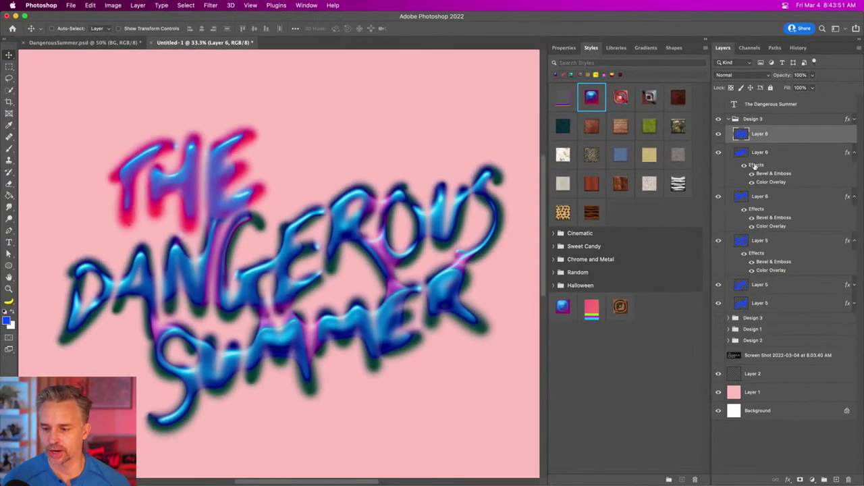
drag(755, 166, 849, 480)
drag(752, 184, 848, 480)
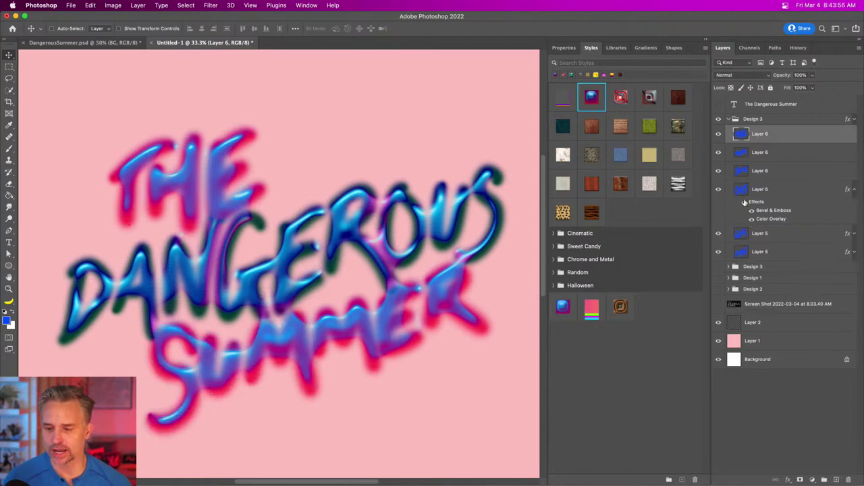
drag(748, 203, 849, 479)
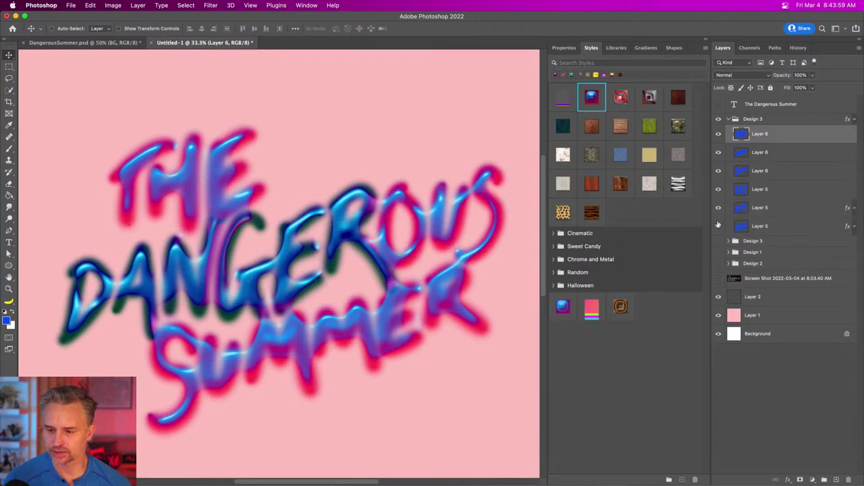
click(854, 208)
drag(757, 221, 849, 479)
drag(848, 229, 849, 479)
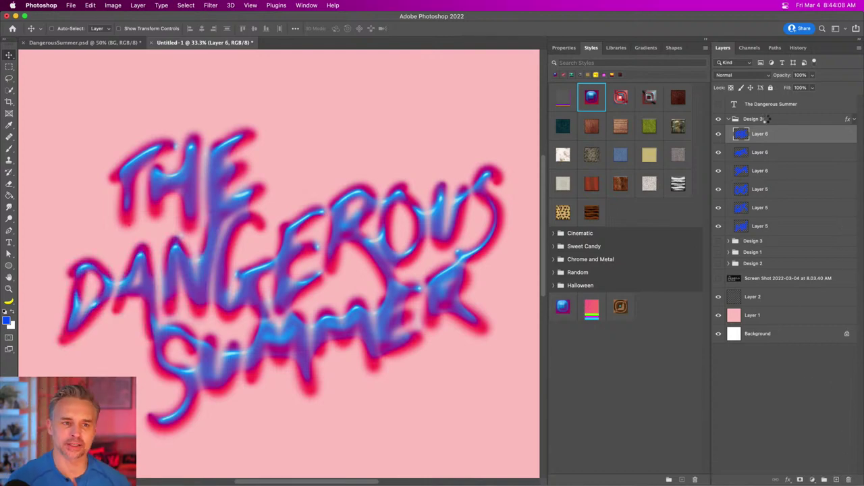
Select the upper Design 3 group and cycle through the screen modes back to the standard view.
click(766, 119)
key(f)
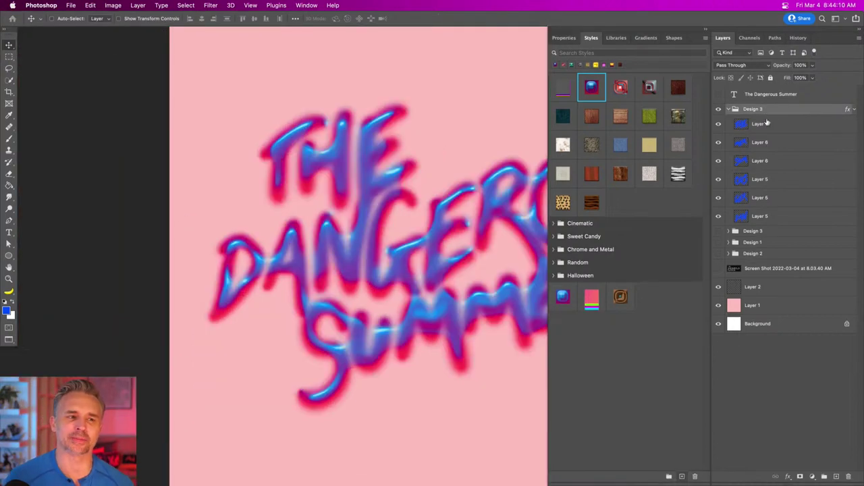
key(f)
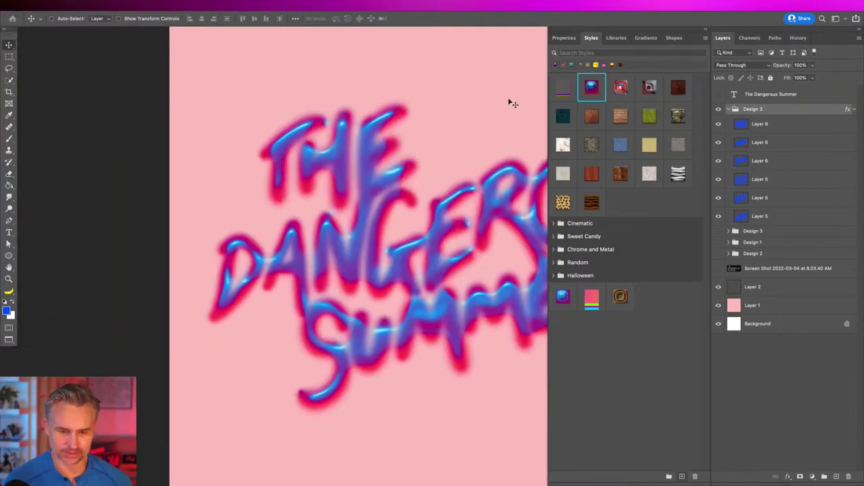
key(f)
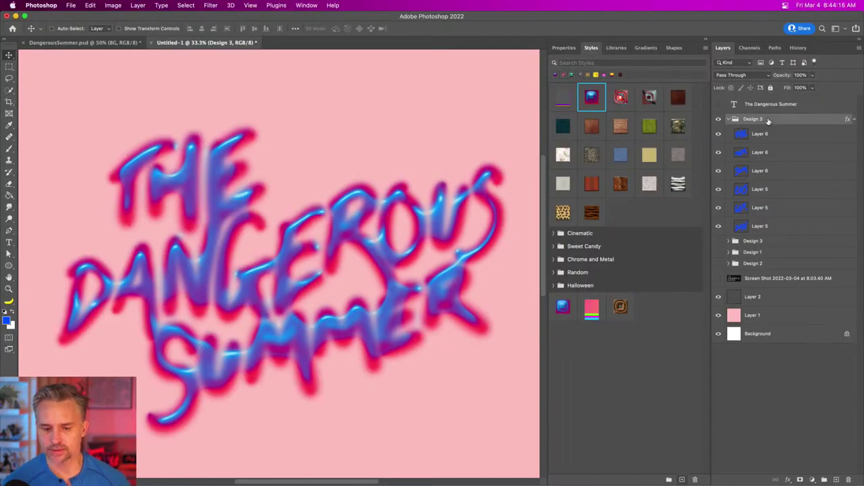
Save the current Bevel & Emboss contour of the upper Design 3 group as a new contour preset.
double_click(849, 120)
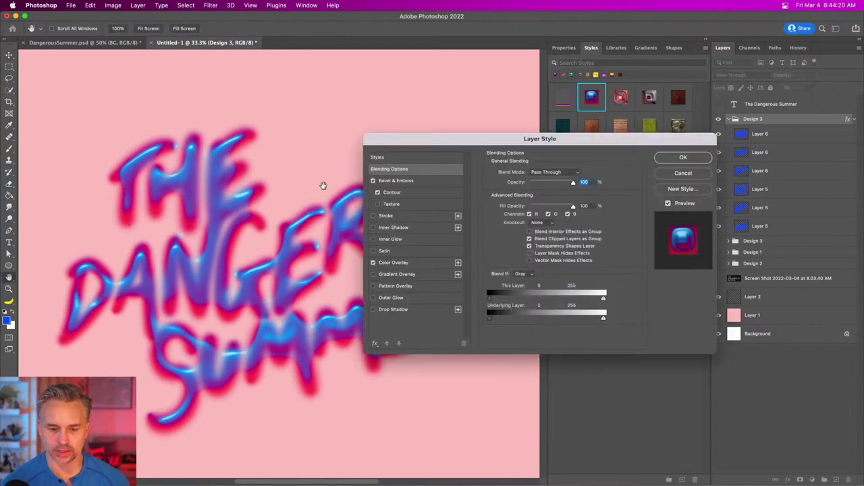
click(665, 174)
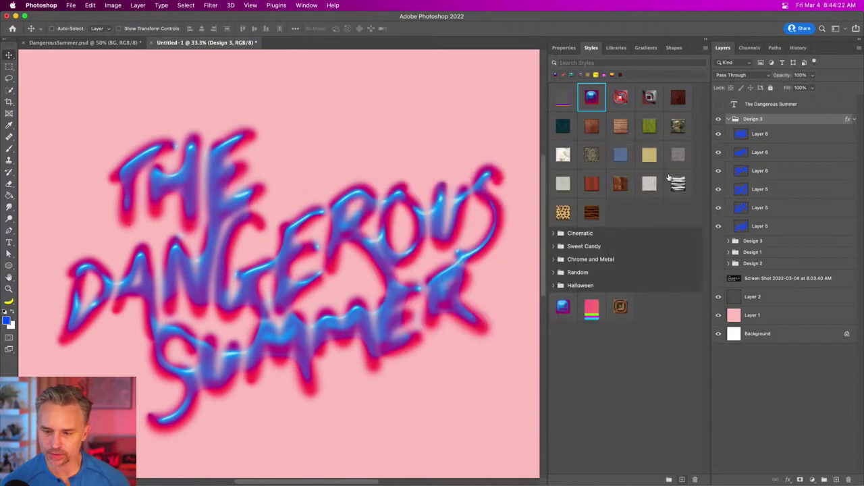
double_click(848, 120)
click(397, 183)
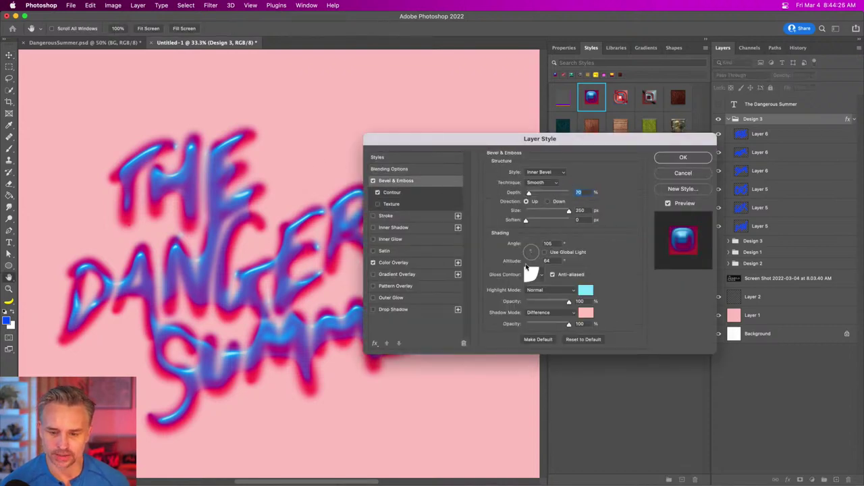
click(393, 193)
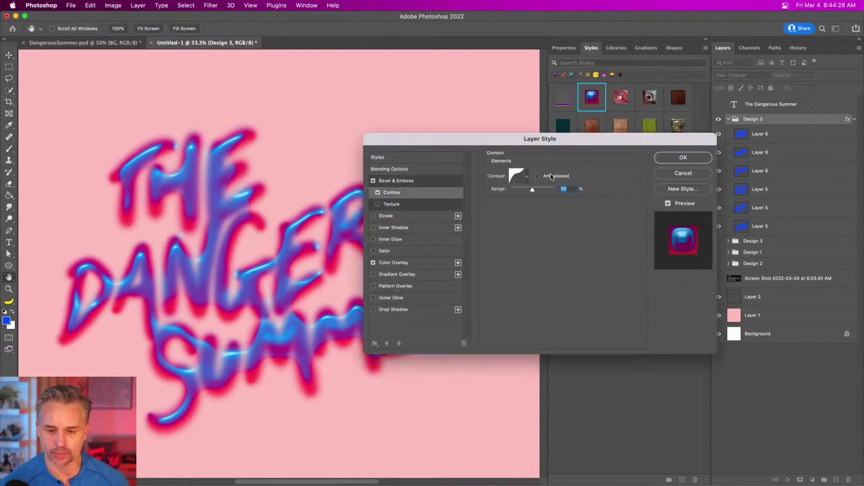
click(526, 178)
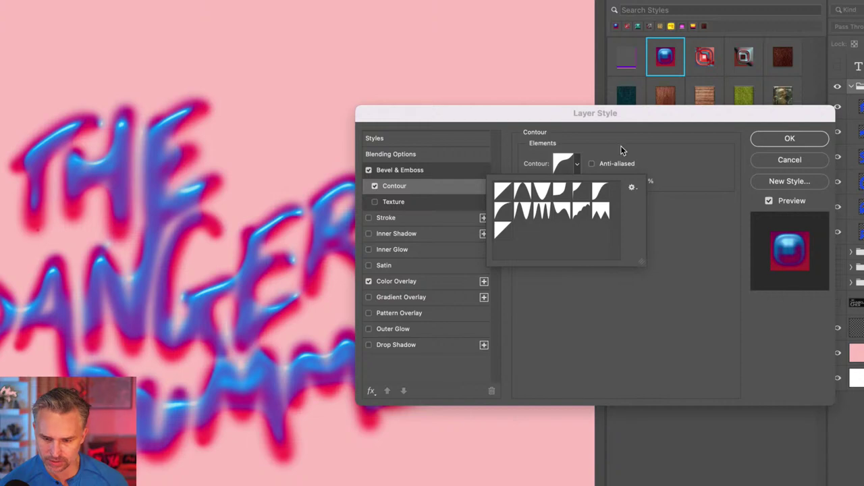
click(633, 188)
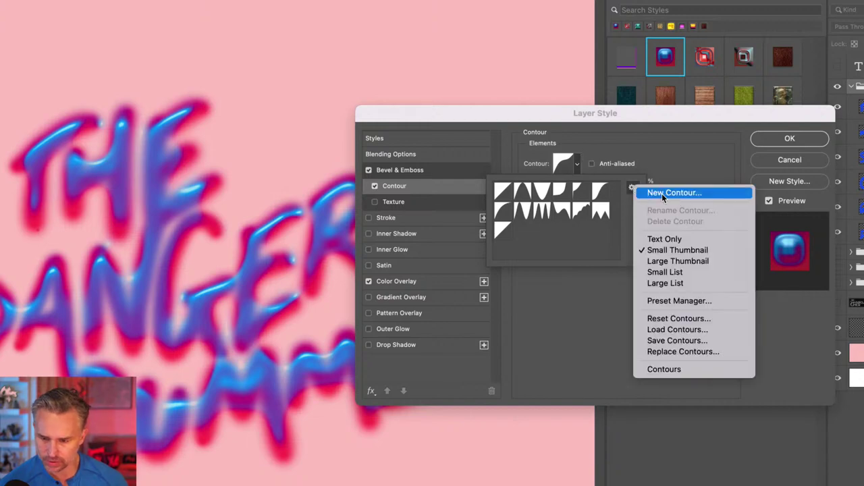
key(Escape)
key(Return)
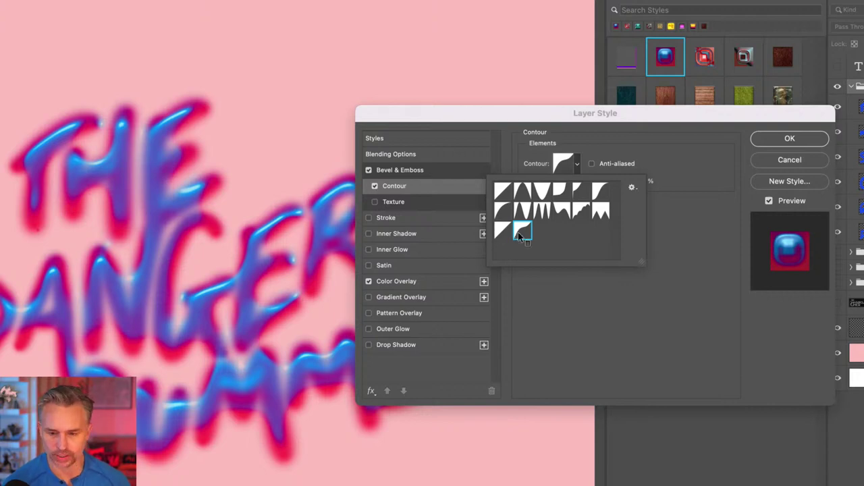
Try several bevel contour presets on the upper Design 3 group and apply the smooth half-round one from the second row.
click(540, 193)
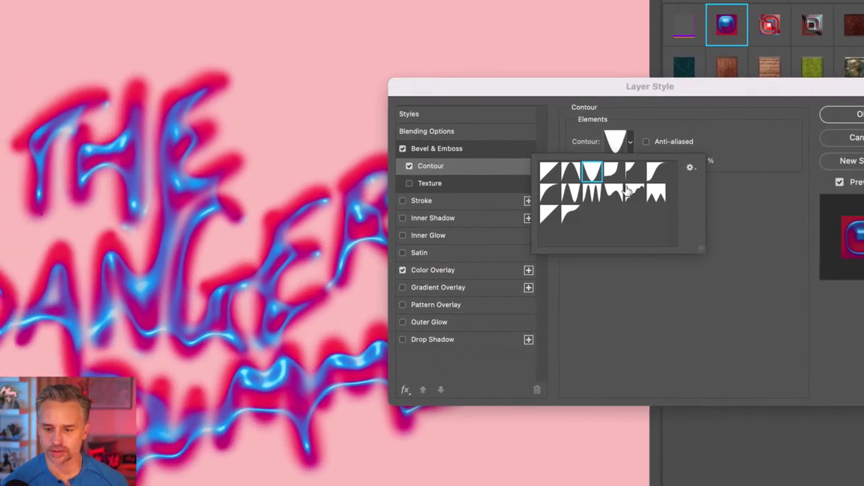
click(557, 173)
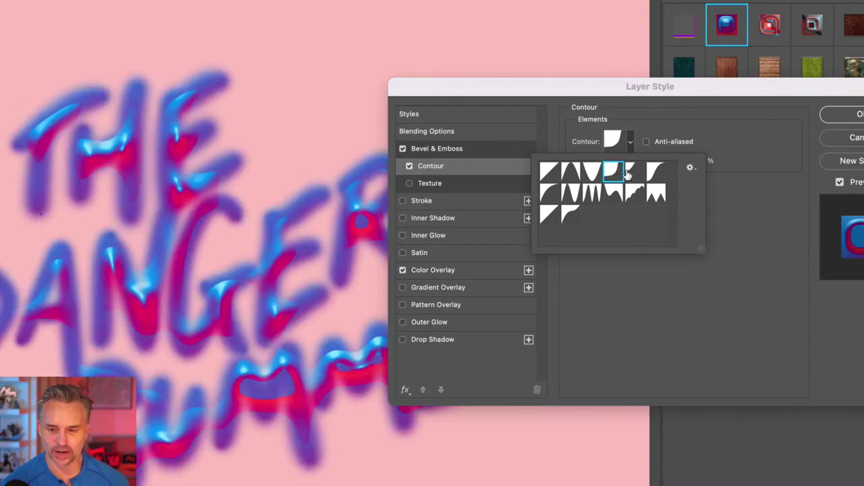
click(633, 173)
click(632, 200)
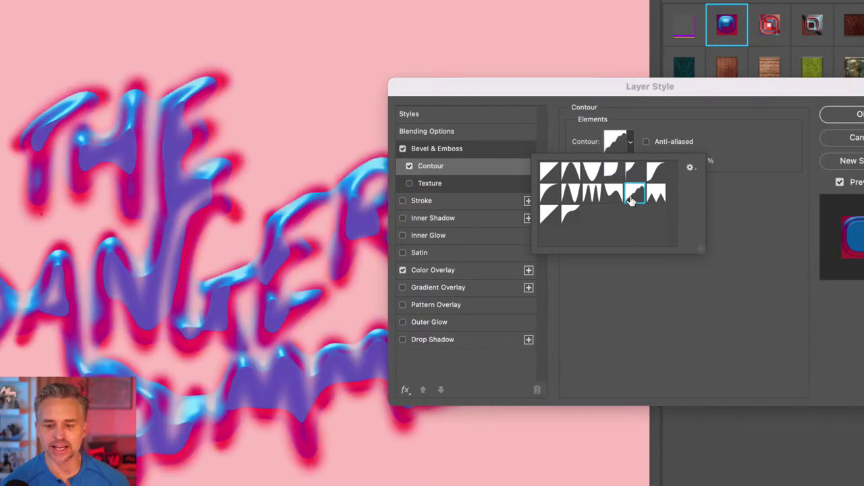
click(655, 196)
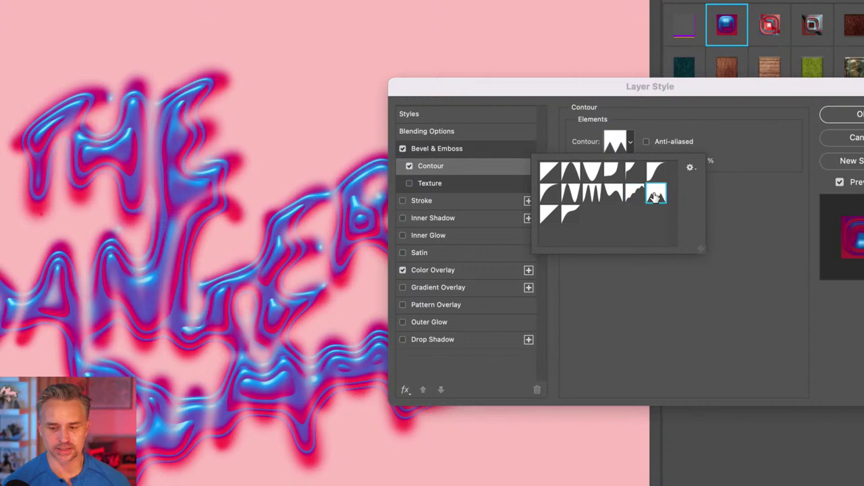
click(585, 195)
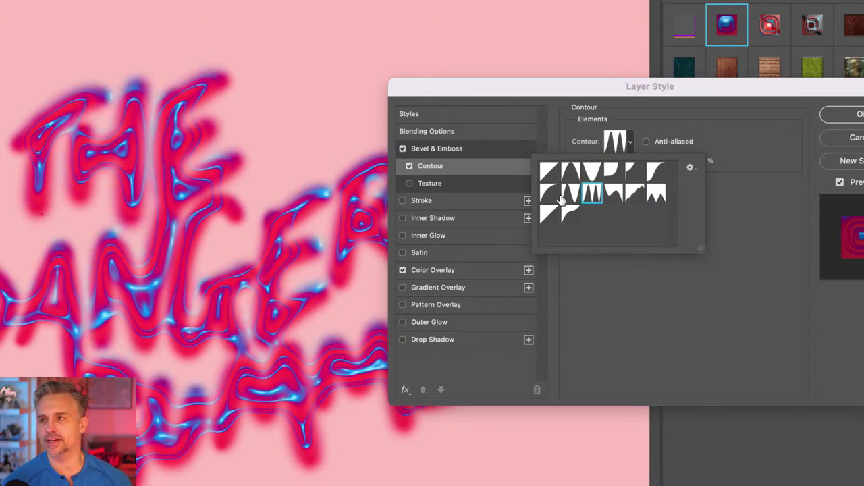
click(567, 196)
click(547, 196)
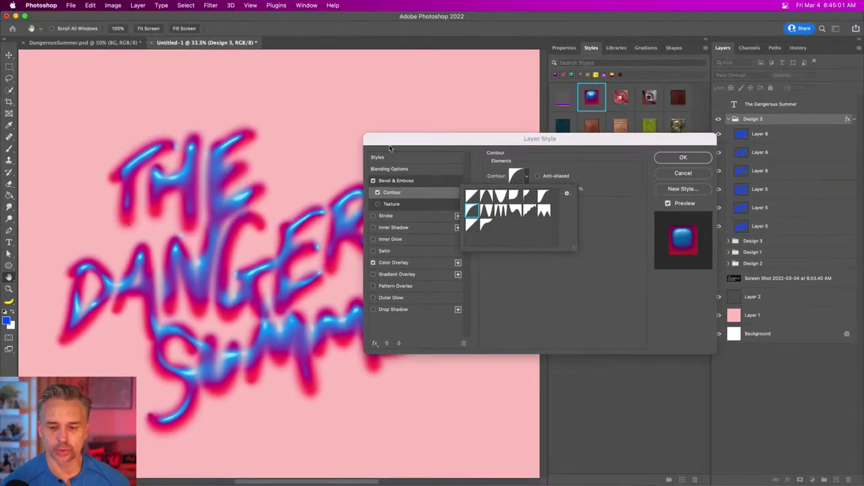
drag(394, 141, 442, 114)
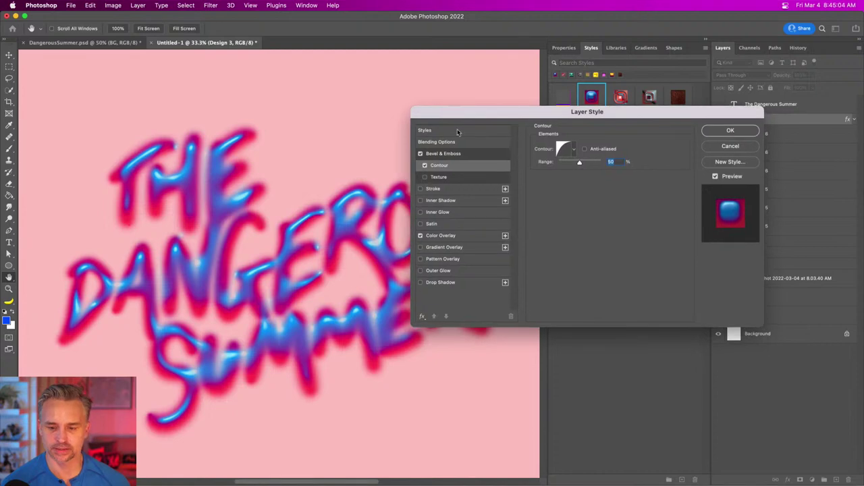
click(730, 130)
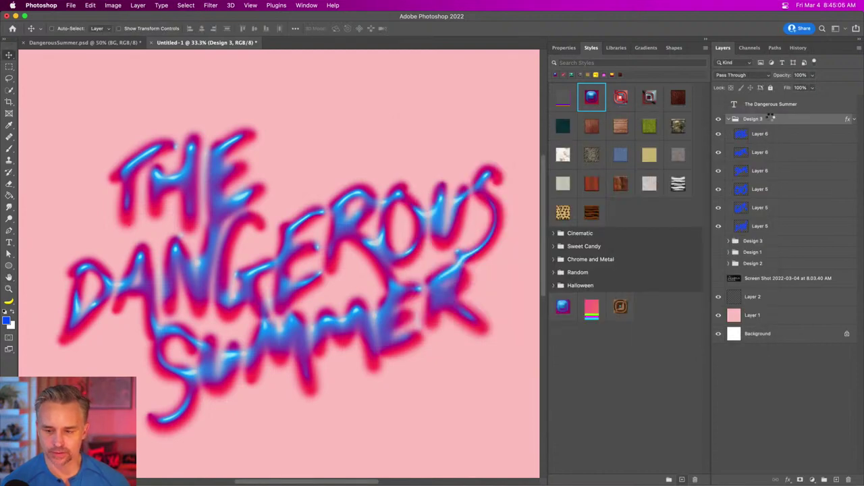
Undo and redo the contour change on the lettering, and save the group's layer effects as a new style preset.
key(super+z)
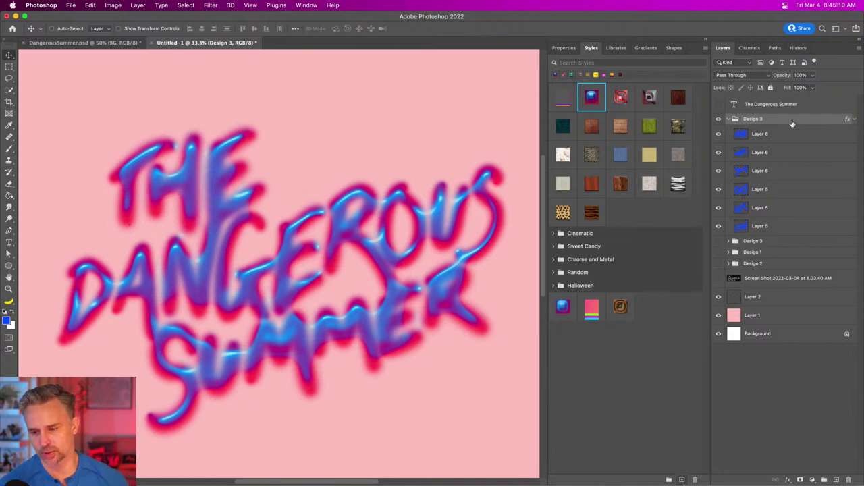
click(90, 5)
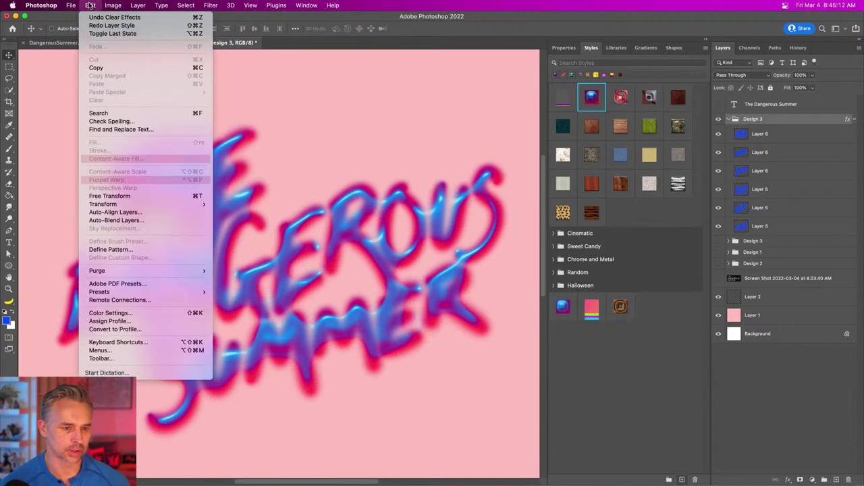
click(111, 25)
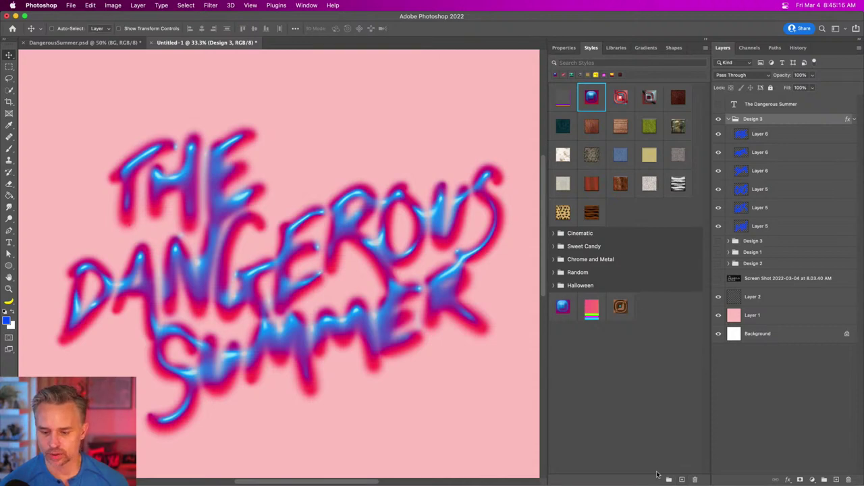
click(682, 480)
key(Return)
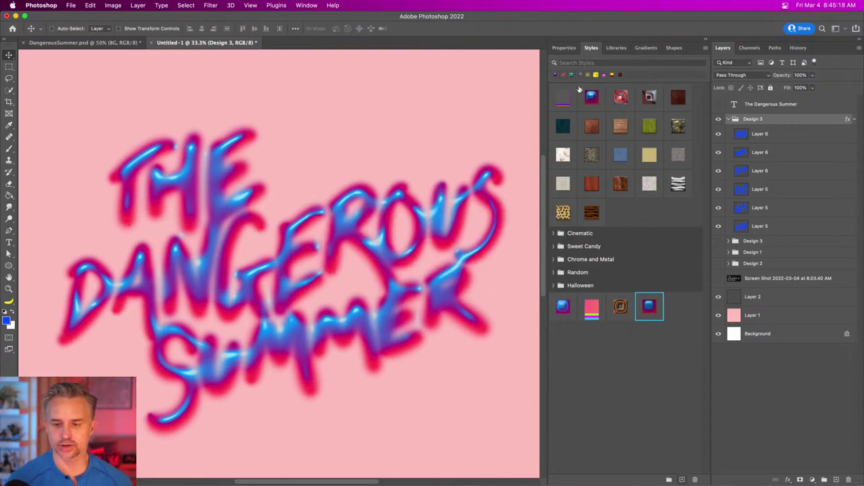
Try the Orange style preset and the red-and-grey preset beside it on the upper Design 3 group.
click(621, 97)
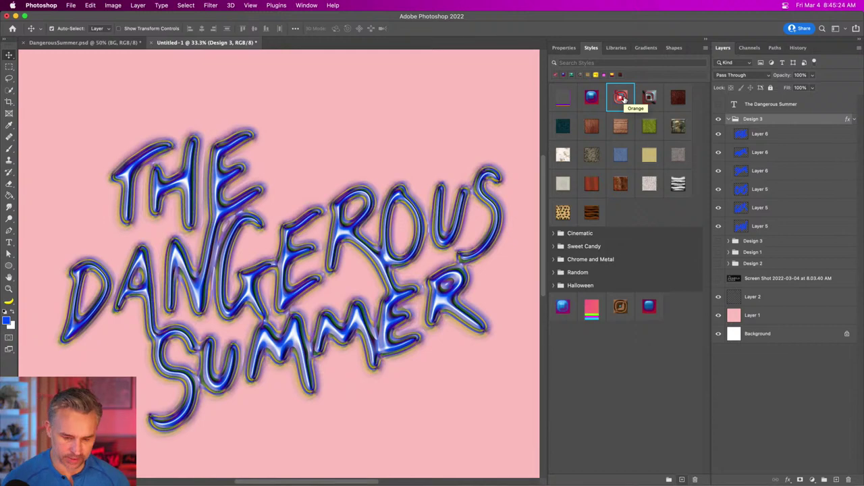
key(super+equal)
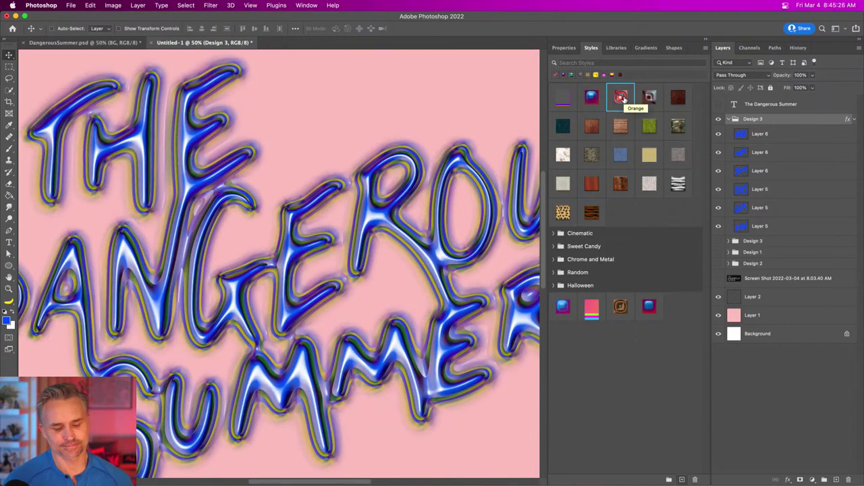
key(super+minus)
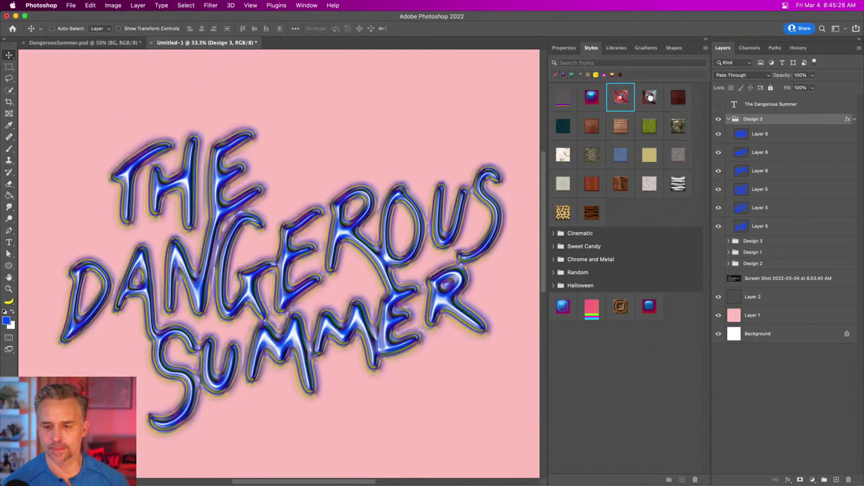
click(649, 98)
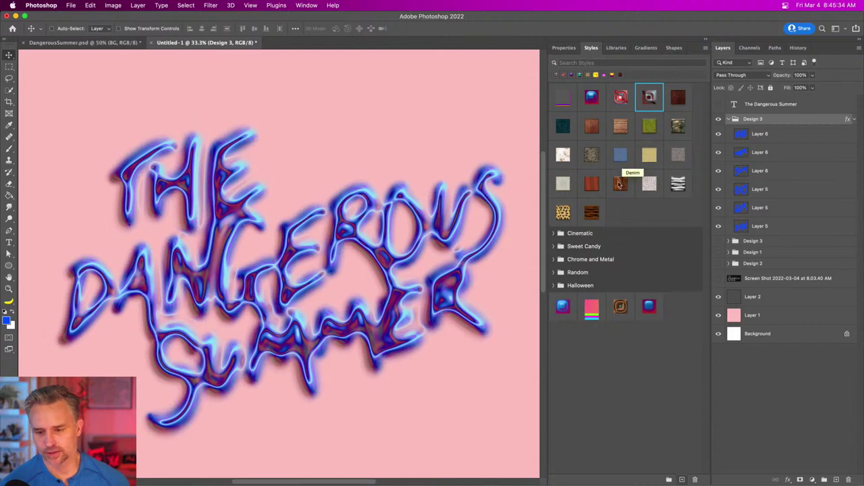
Try several Sweet Candy style presets on the upper Design 3 group and keep the magenta soda3 style.
click(553, 246)
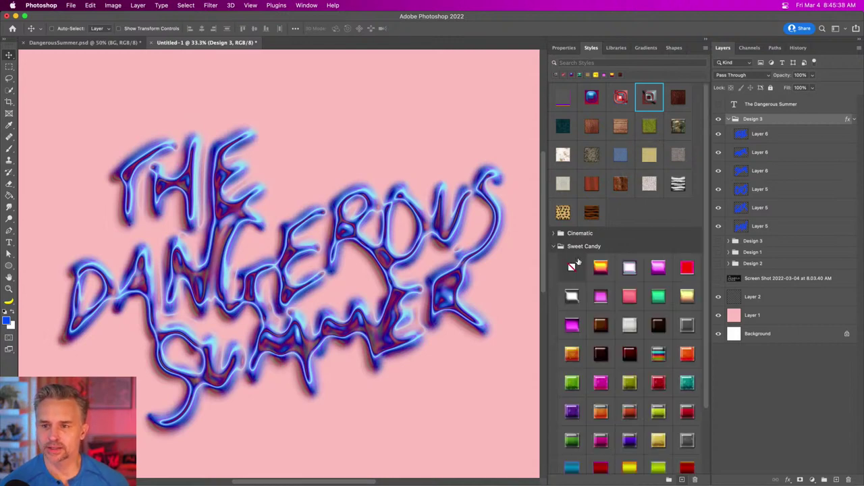
click(600, 270)
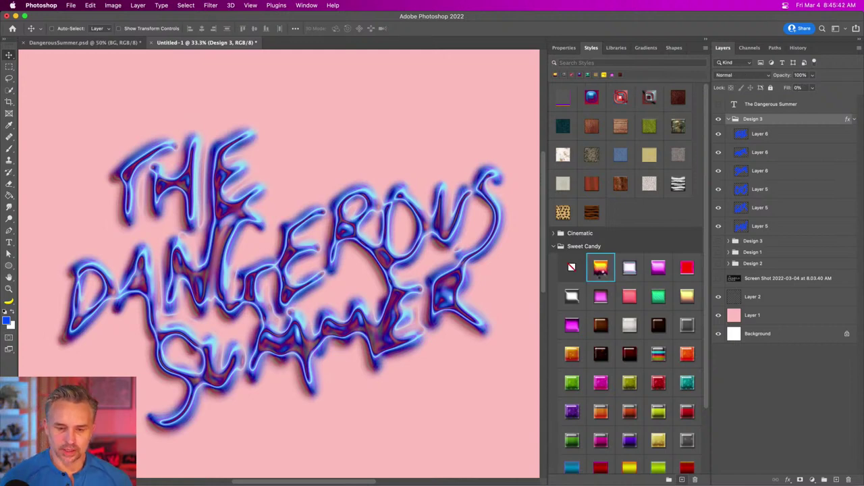
click(601, 275)
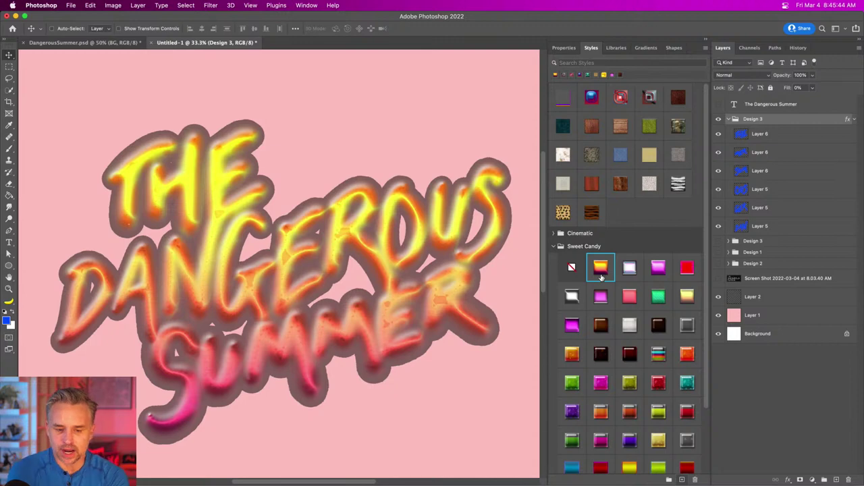
click(599, 295)
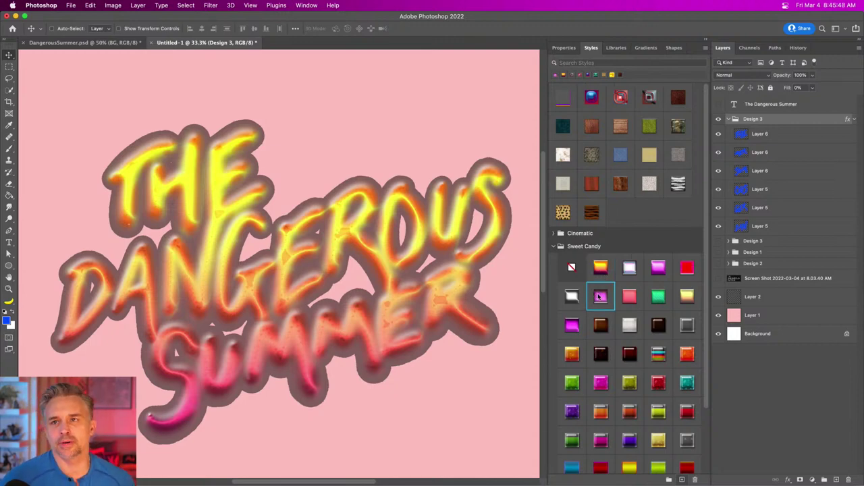
click(632, 299)
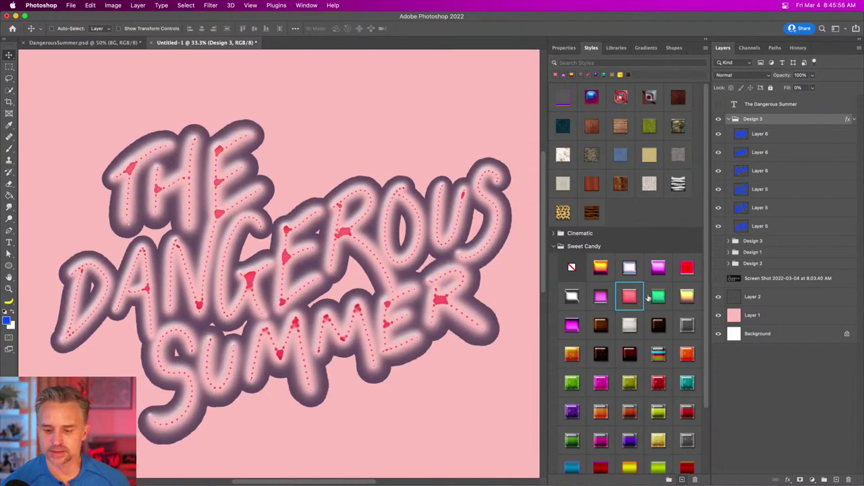
click(657, 384)
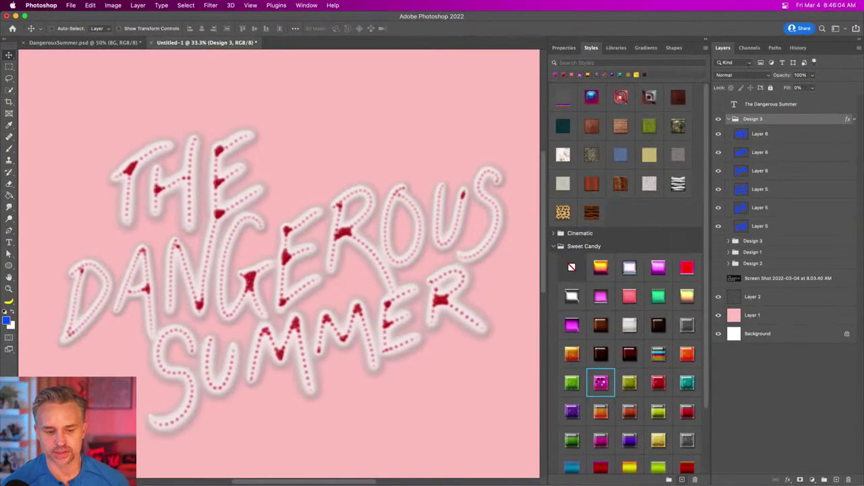
click(599, 383)
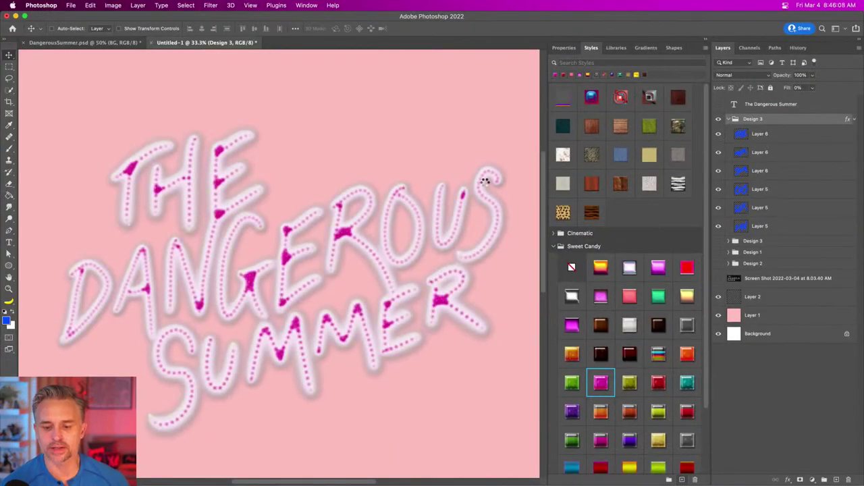
click(578, 265)
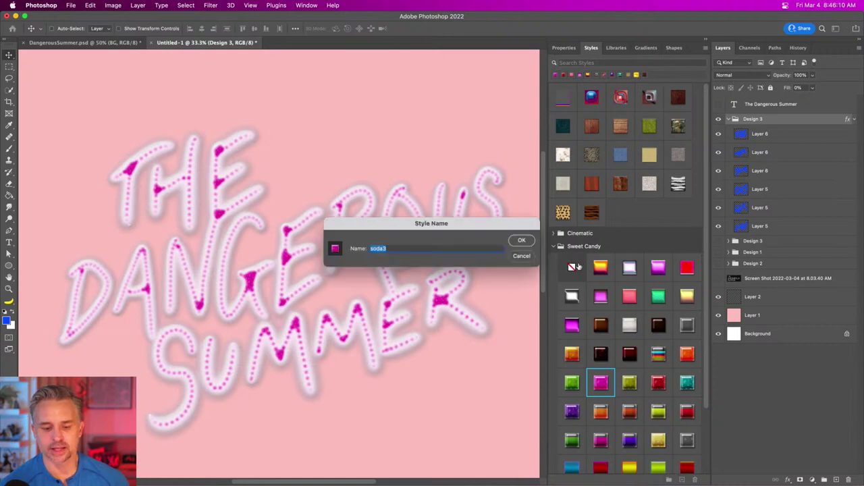
click(521, 256)
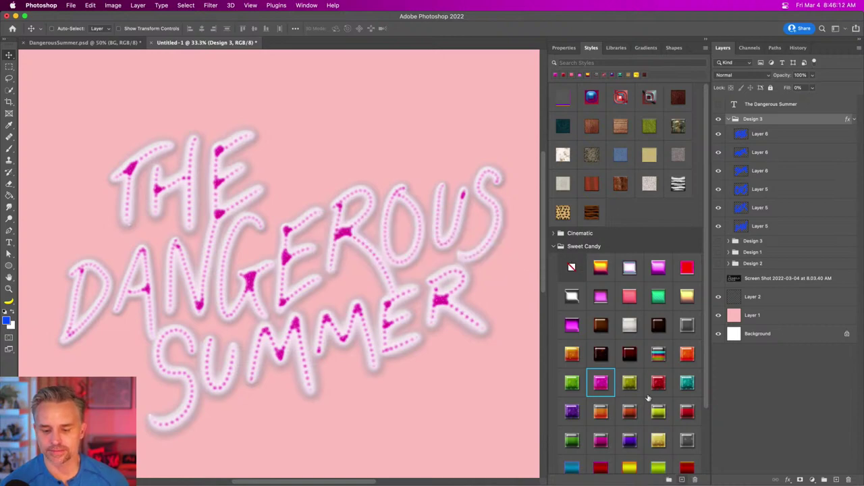
Try a Bevel & Emboss depth of 147% and size of 21 px on the upper Design 3 group.
click(855, 120)
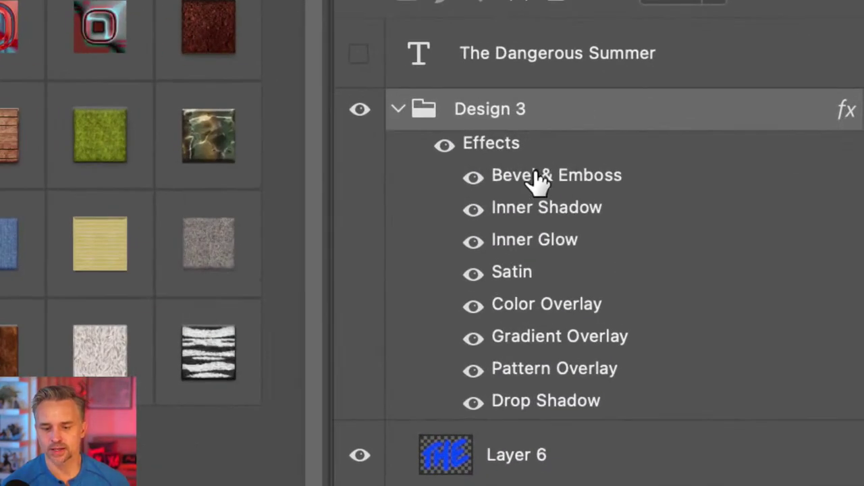
double_click(534, 177)
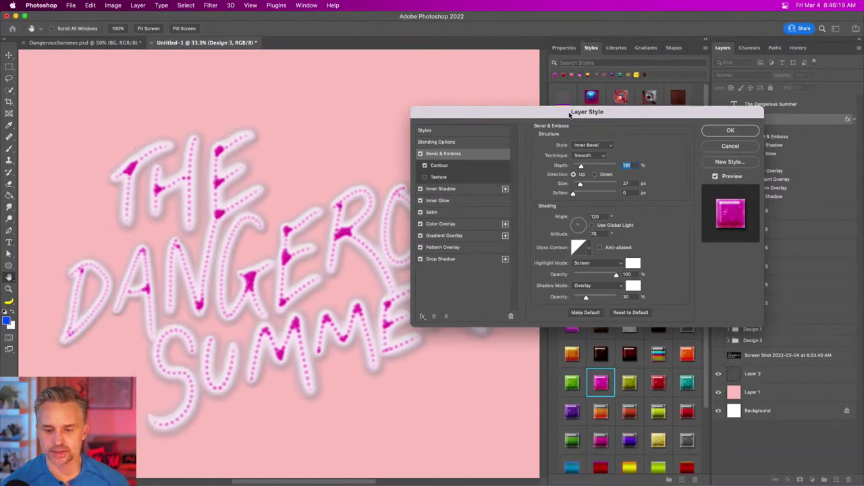
drag(569, 115, 562, 126)
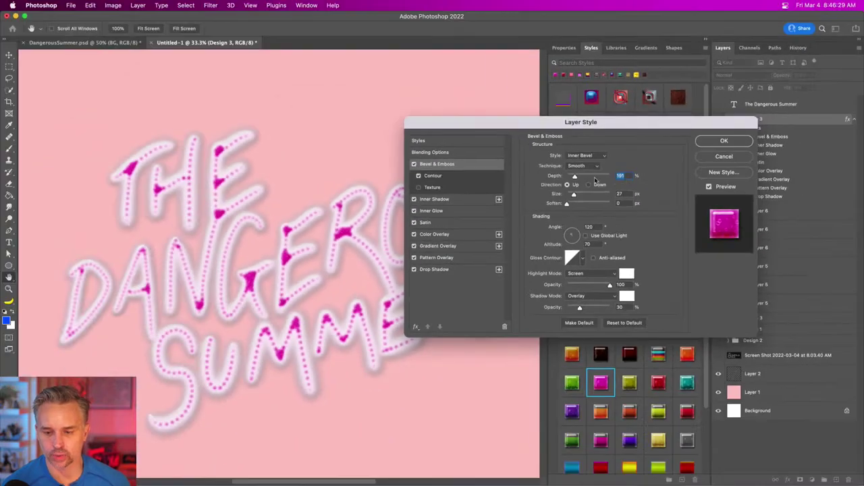
drag(502, 184, 498, 181)
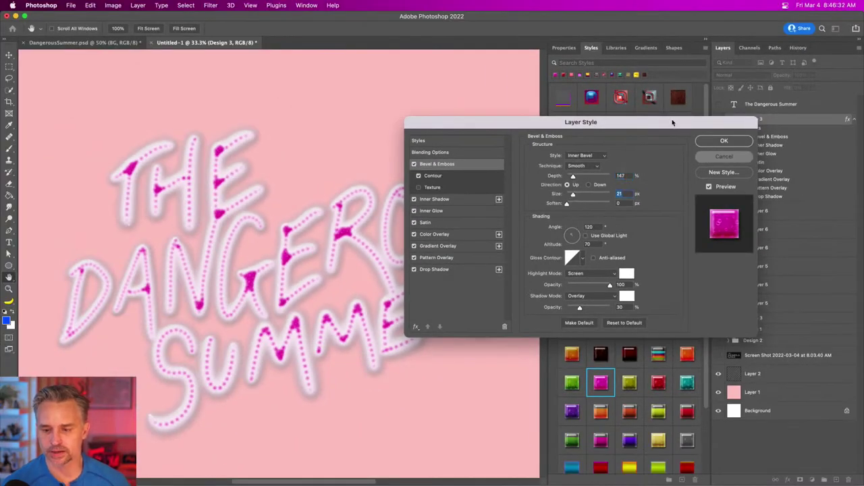
key(Return)
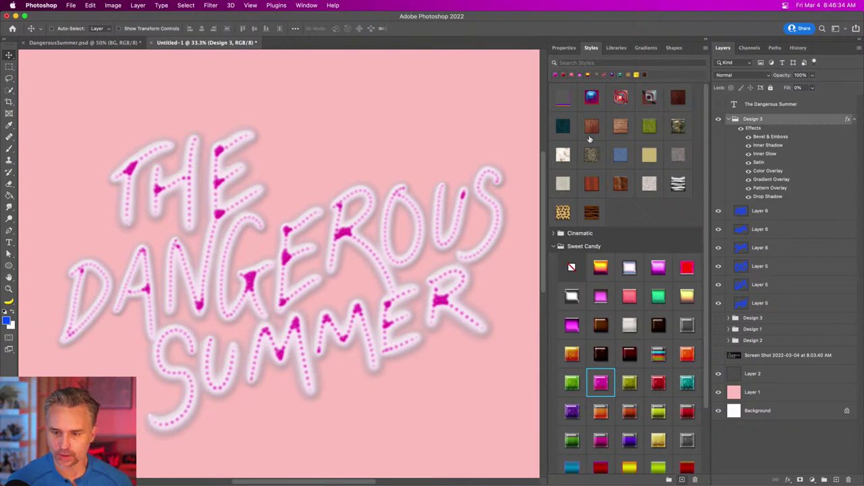
Try the saved blue-and-magenta style presets on the upper Design 3 group, clearing its effects before reapplying the newest preset.
click(590, 98)
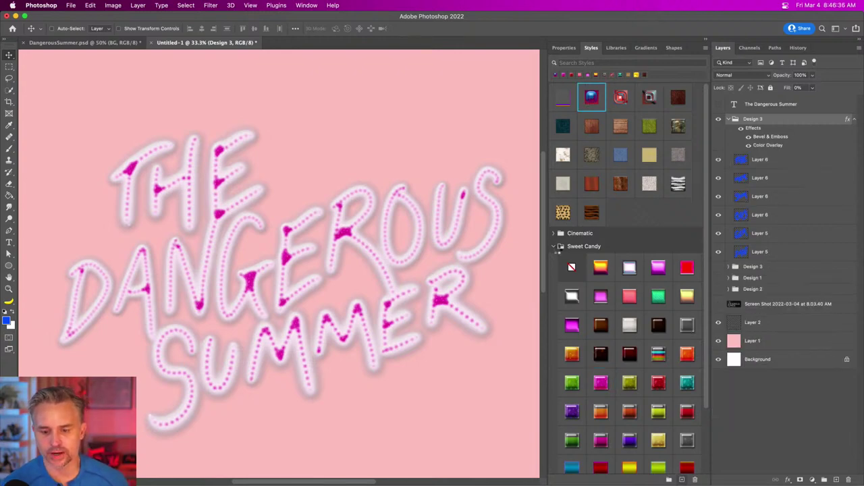
click(554, 247)
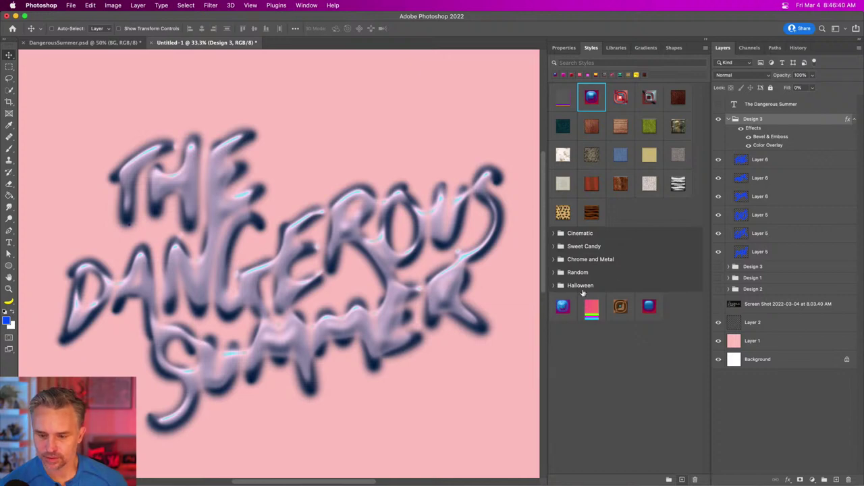
click(650, 308)
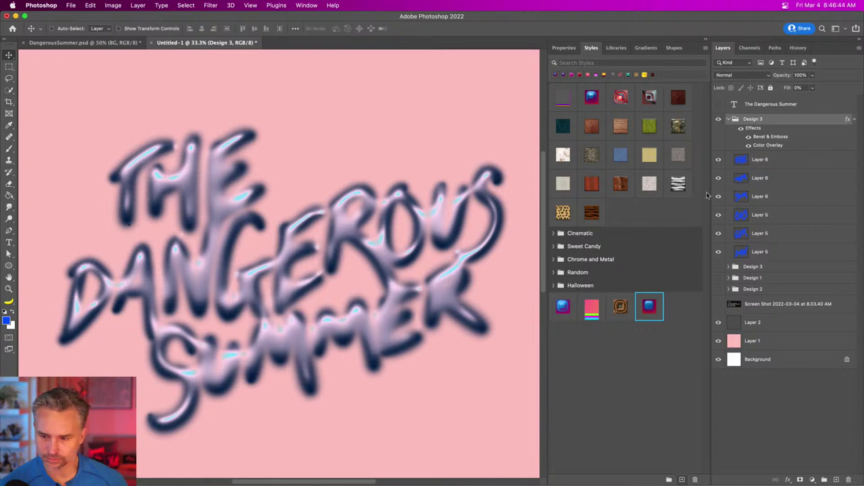
drag(755, 130, 849, 479)
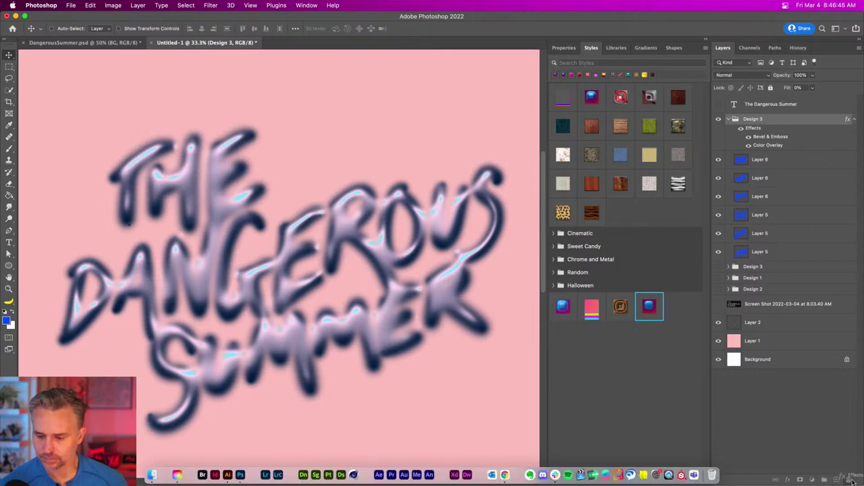
drag(647, 310, 755, 119)
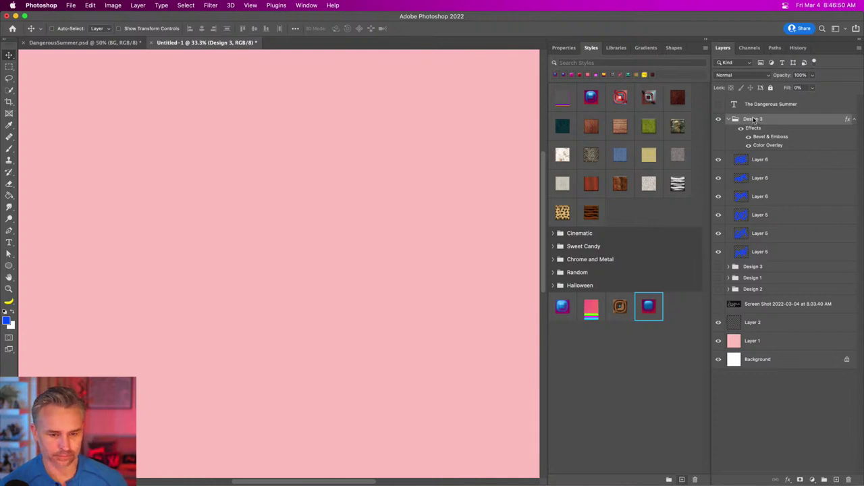
Undo back through all the tried style presets to the upper Design 3 group's saved blue-and-magenta airbrush effects.
key(super)
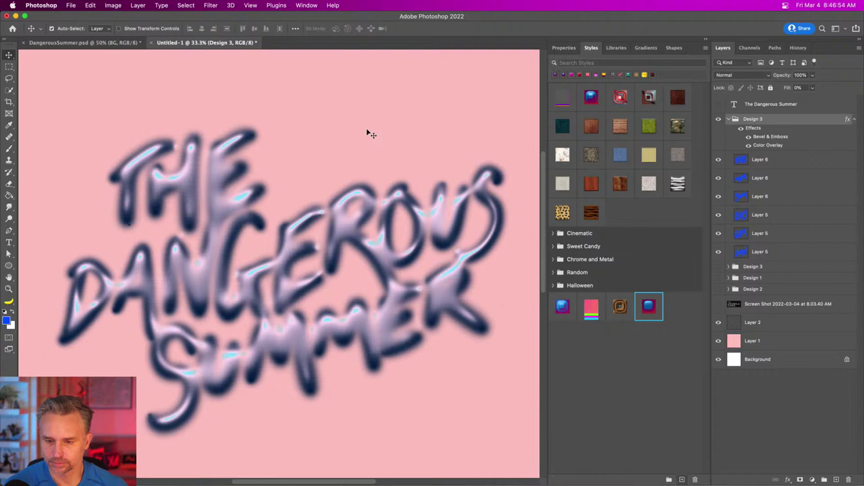
key(super+z)
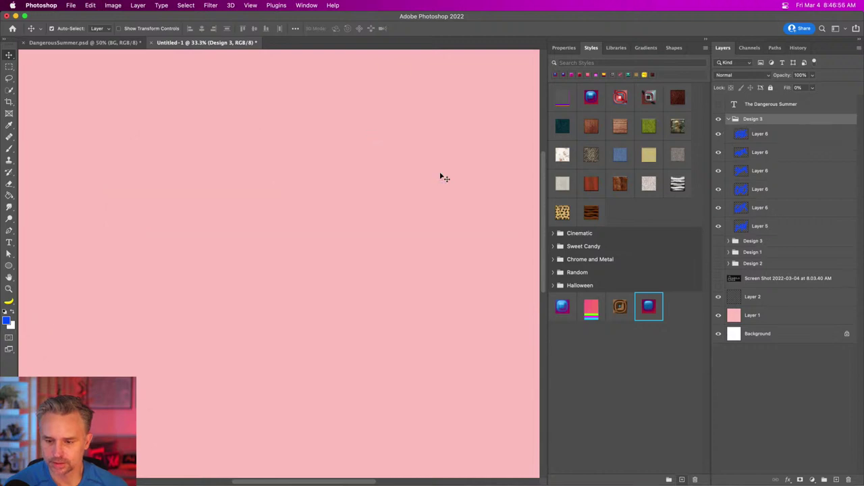
key(super+shift+z)
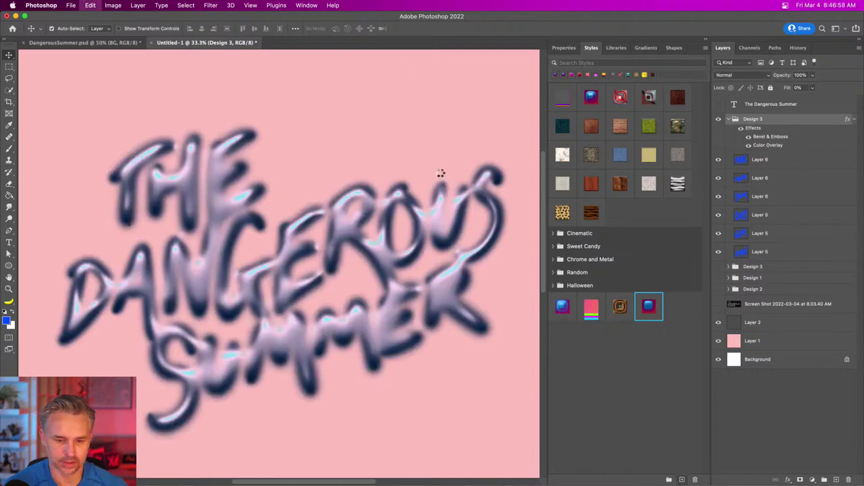
key(super+shift+z)
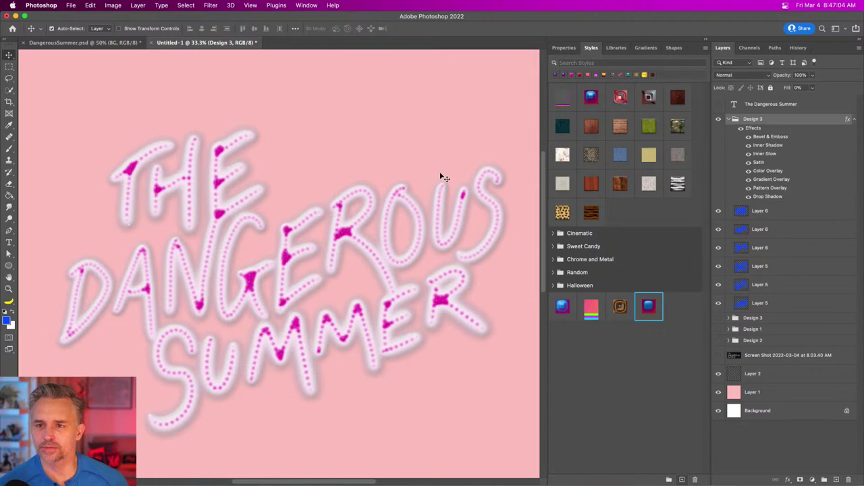
key(super+shift+z)
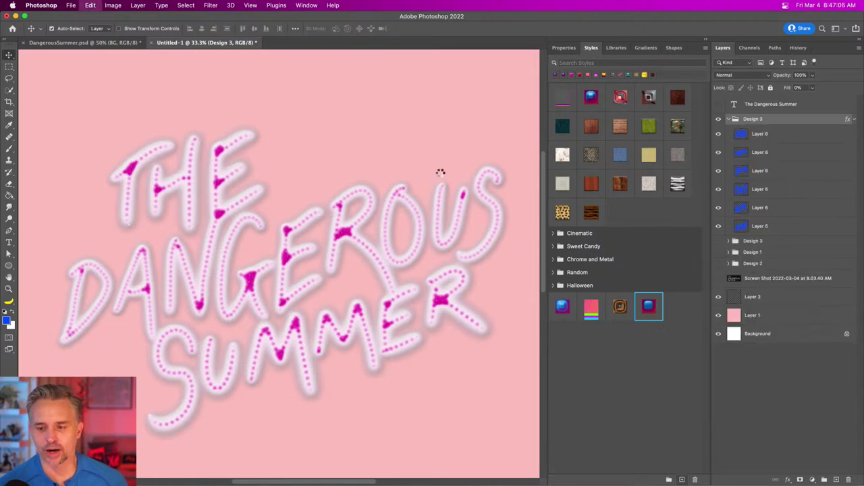
key(super+shift+z)
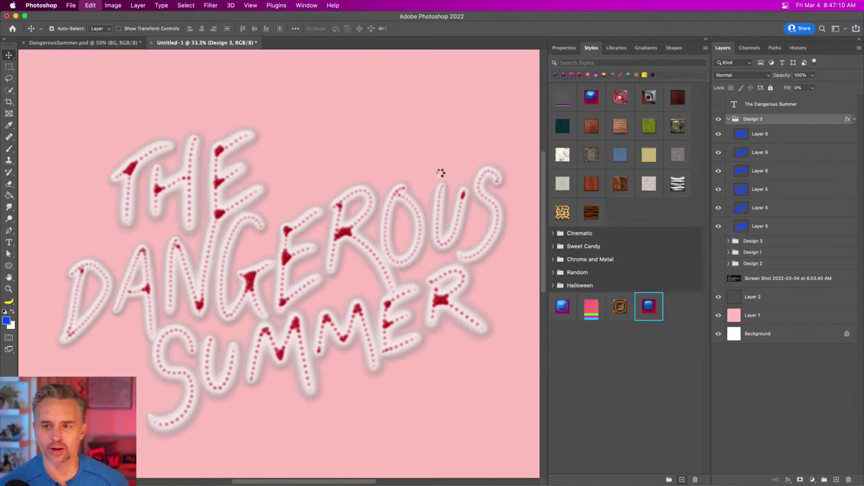
key(super+shift+z)
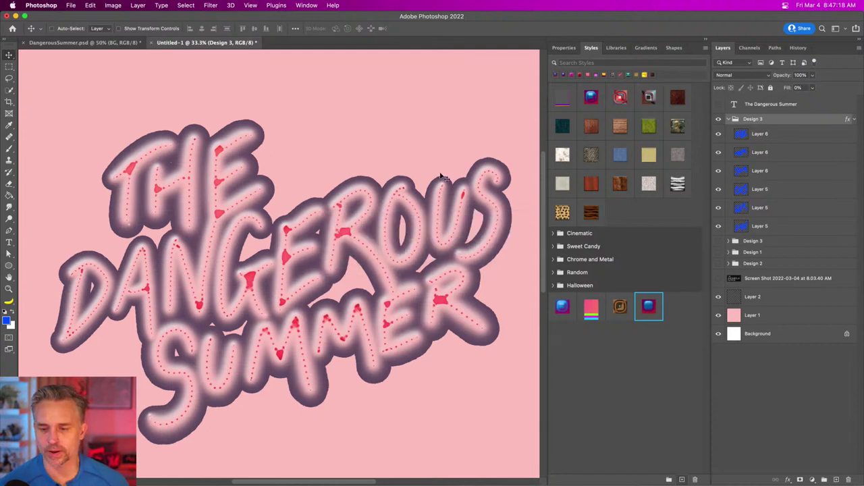
key(super+z)
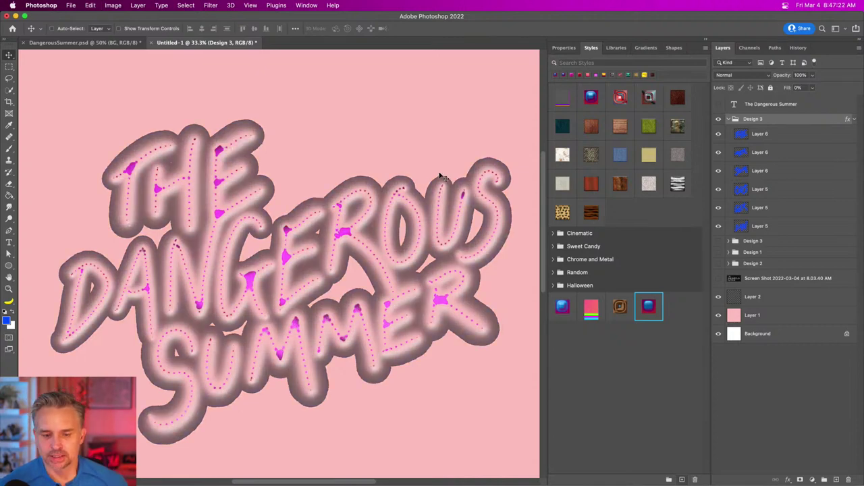
key(super+z)
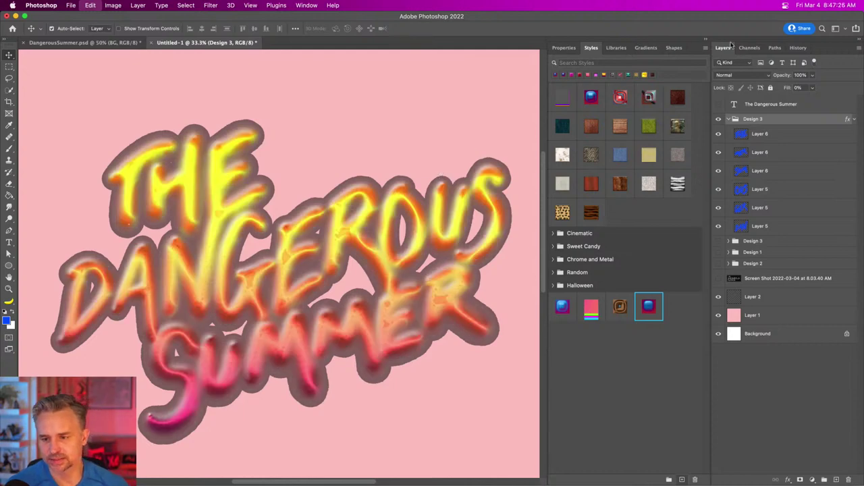
key(super+z)
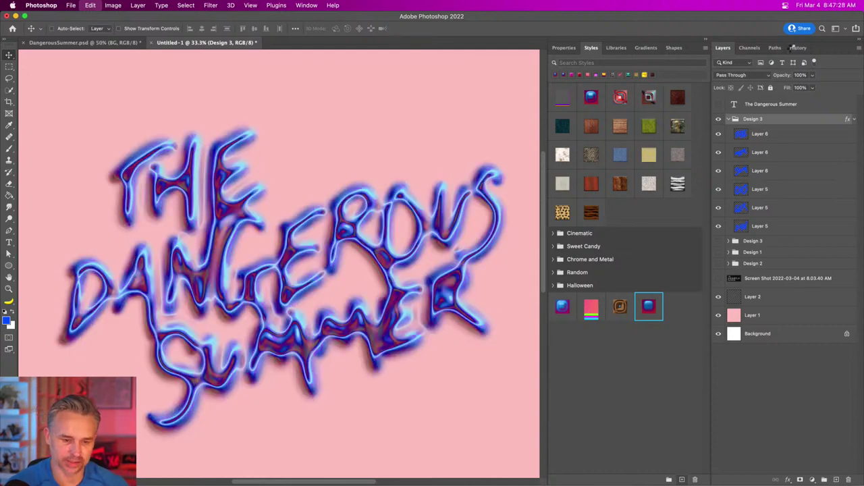
key(super+z)
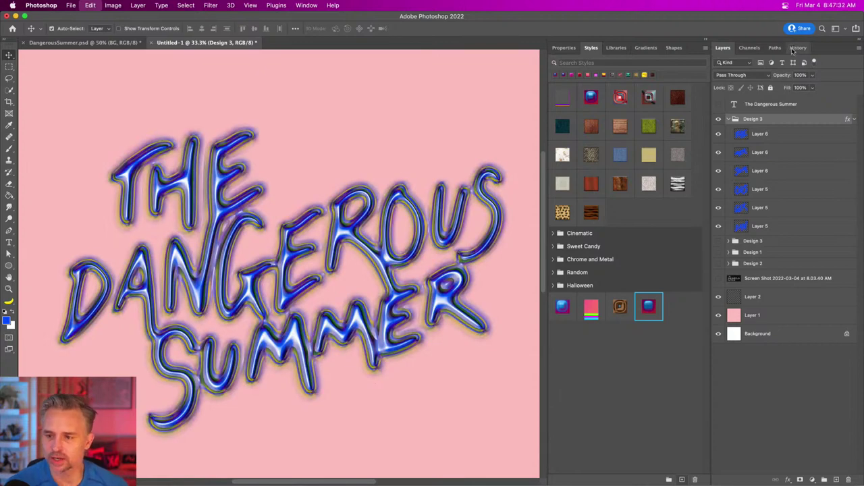
key(super+z)
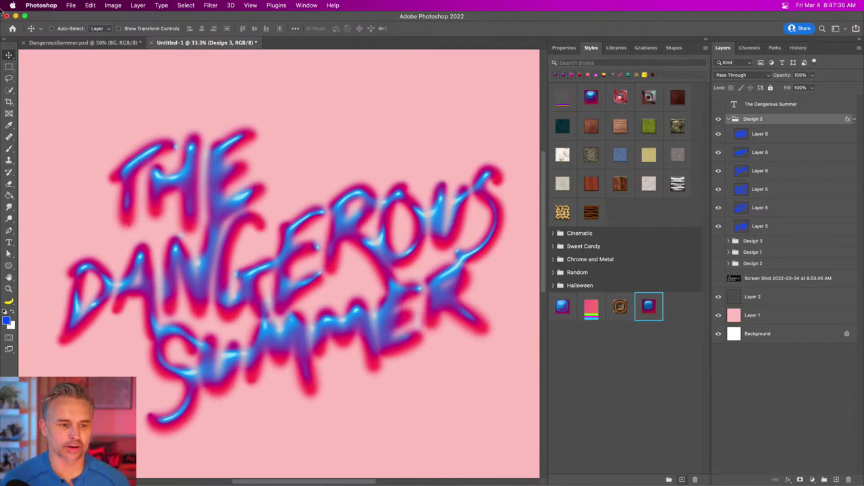
Show the Text group in DangerousSummer.psd and examine its whole lettering and the Chroma Blue layers inside the group.
click(79, 43)
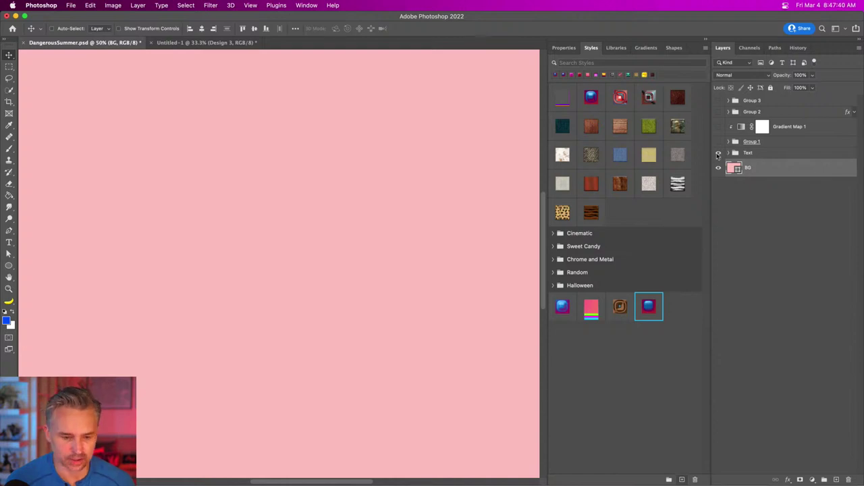
click(719, 154)
click(761, 154)
scroll(203, 223, down, 3)
scroll(202, 223, right, 3)
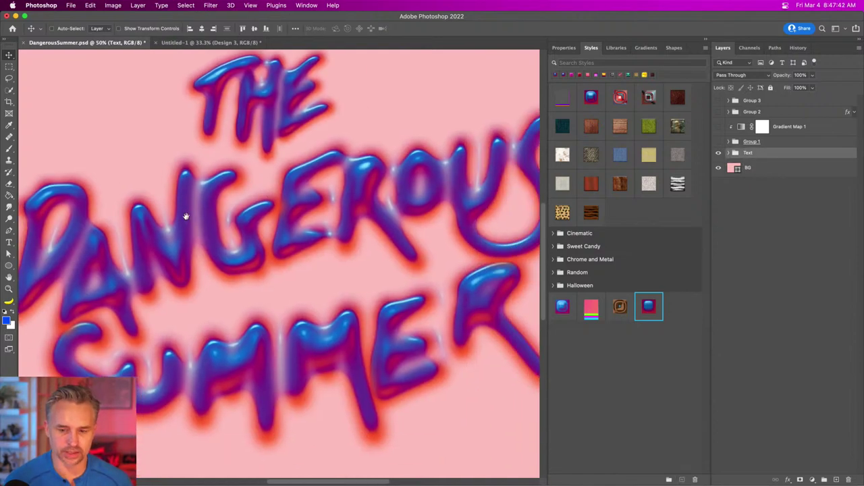
click(705, 42)
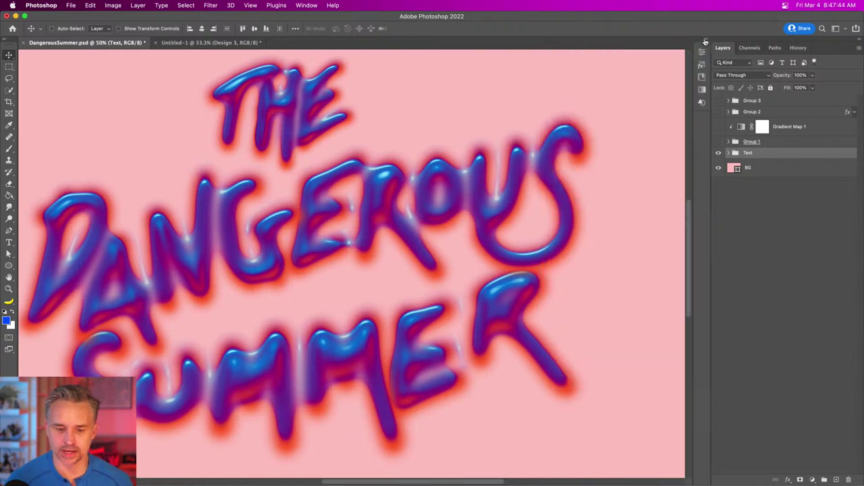
key(super+minus)
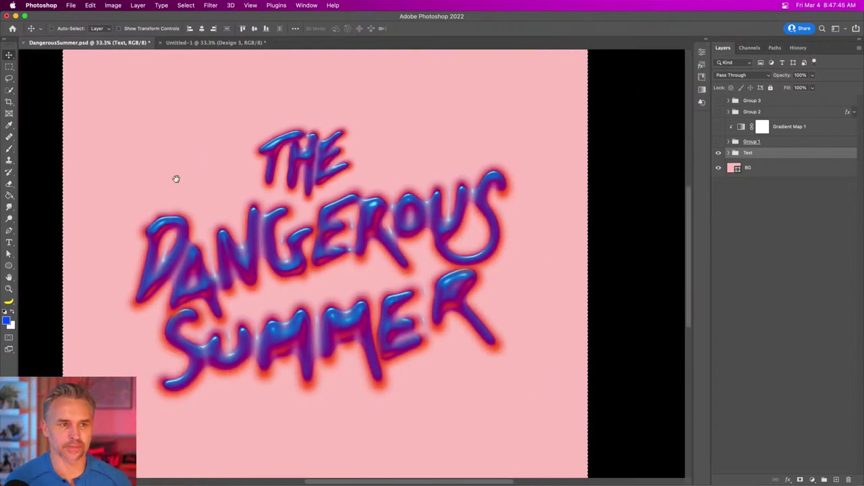
drag(173, 177, 205, 180)
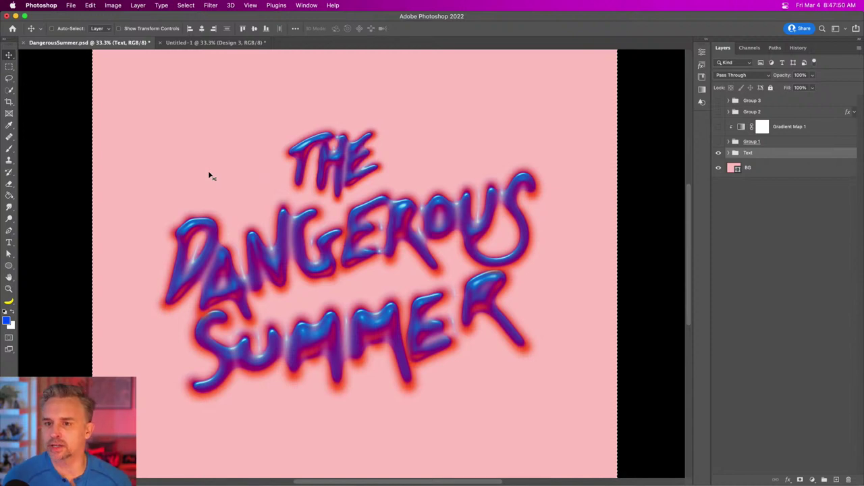
click(728, 153)
click(778, 170)
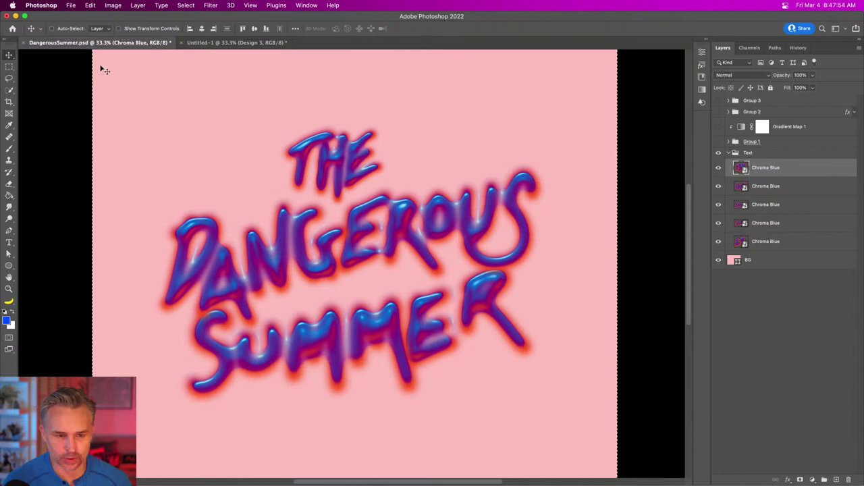
Return to the Untitled-1 document and add a new layer above the topmost Layer 6 in the upper Design 3 group.
click(210, 43)
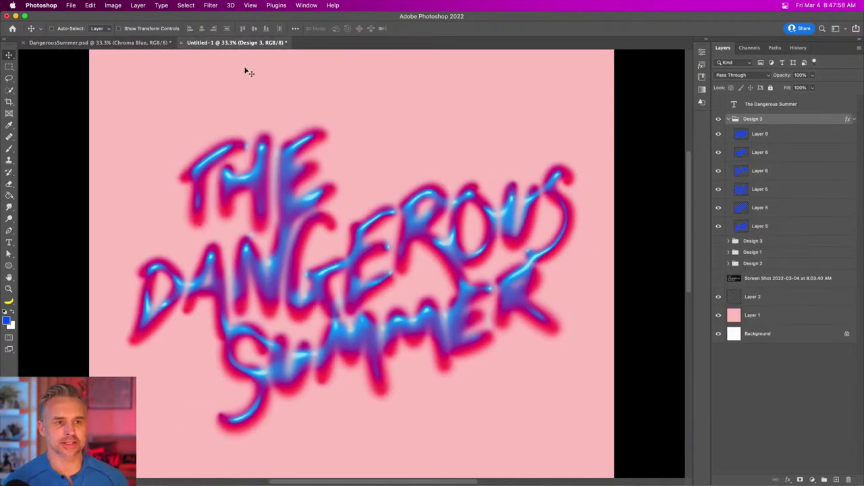
click(826, 134)
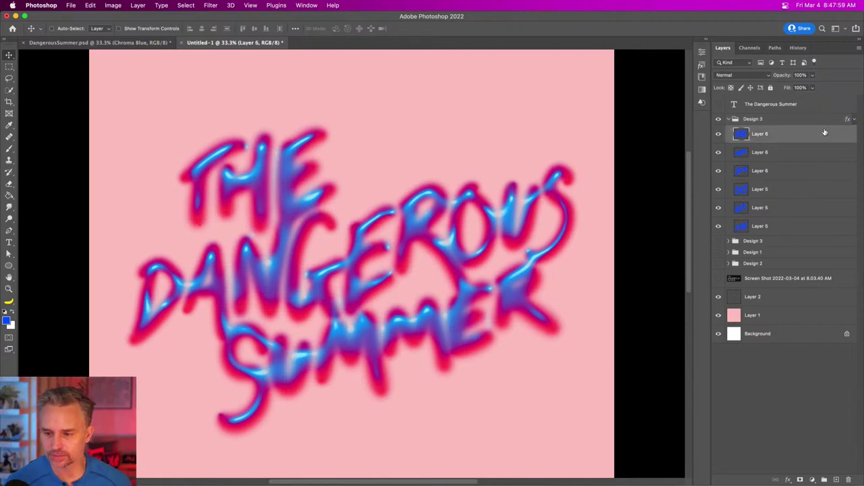
click(835, 479)
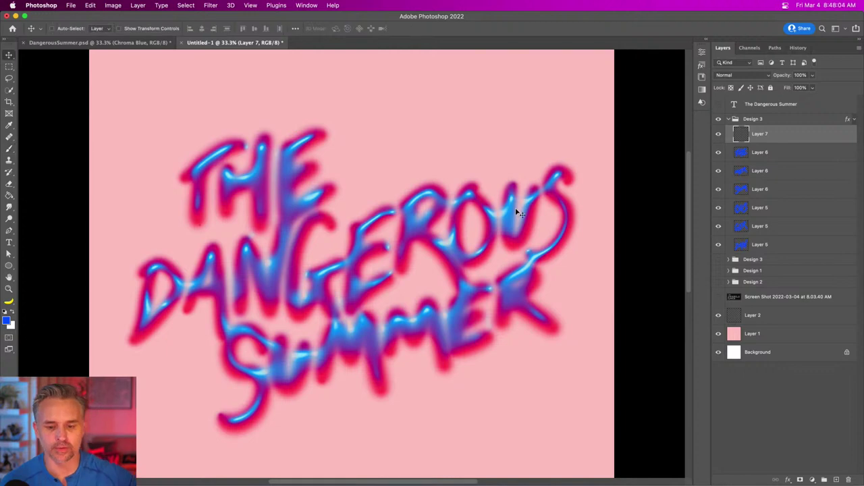
Paint freehand strokes on the new layer with a 400 px soft brush, in the empty area above the word DANGEROUS.
key(b)
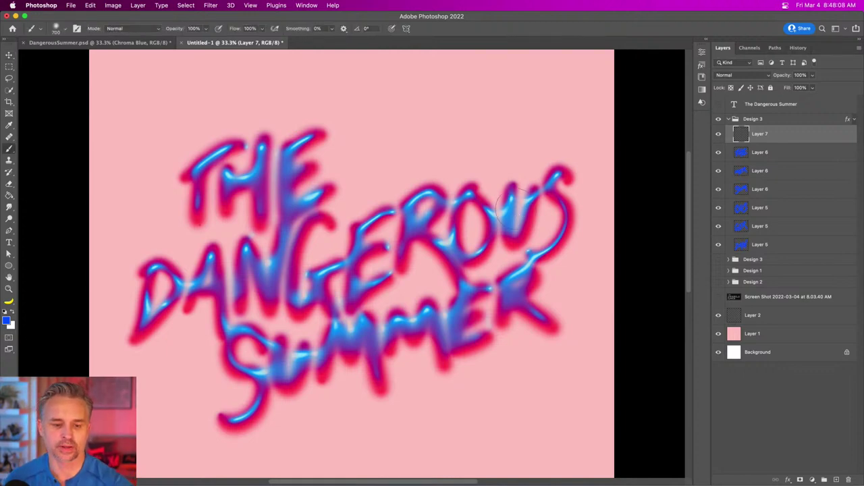
key(bracketleft)
key(bracketleft)
key(bracketleft)
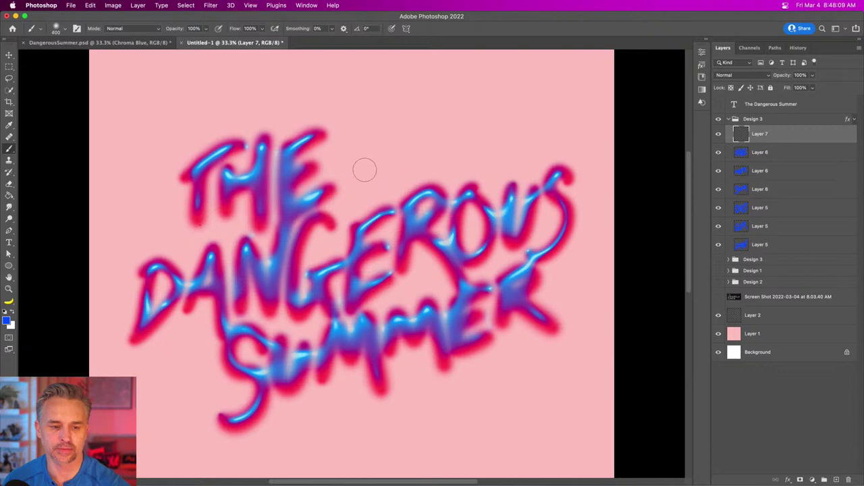
right_click(150, 94)
key(Return)
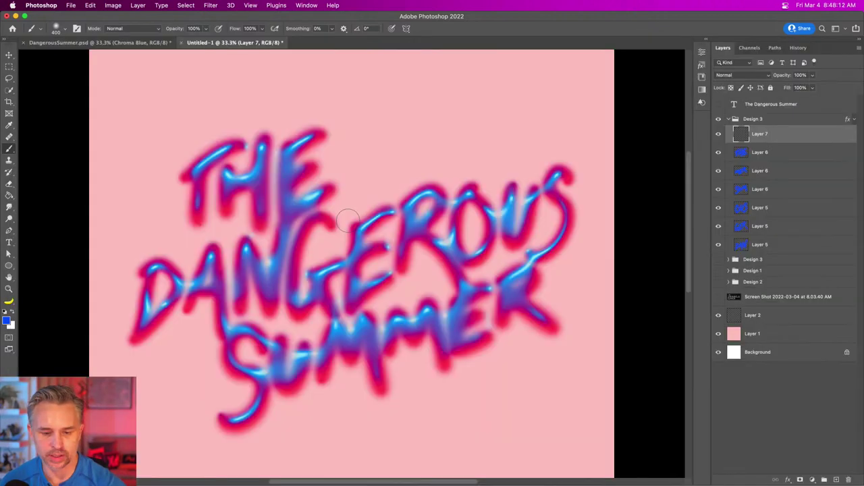
mouse_move(370, 101)
mouse_down()
mouse_move(374, 172)
mouse_move(465, 82)
mouse_up()
drag(373, 162, 515, 117)
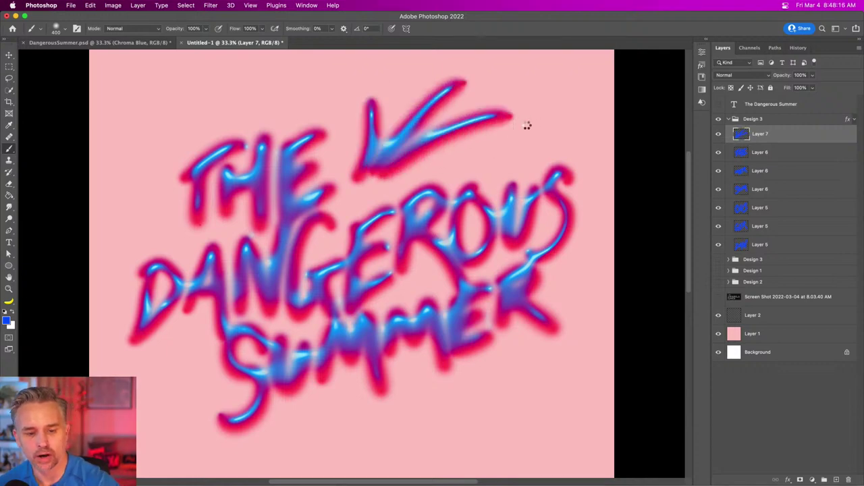
Paint freehand arrowhead strokes on Layer 7 beside the word THE and an arrow beneath the D of DANGEROUS, before SUMMER.
drag(163, 217, 101, 164)
drag(167, 223, 105, 255)
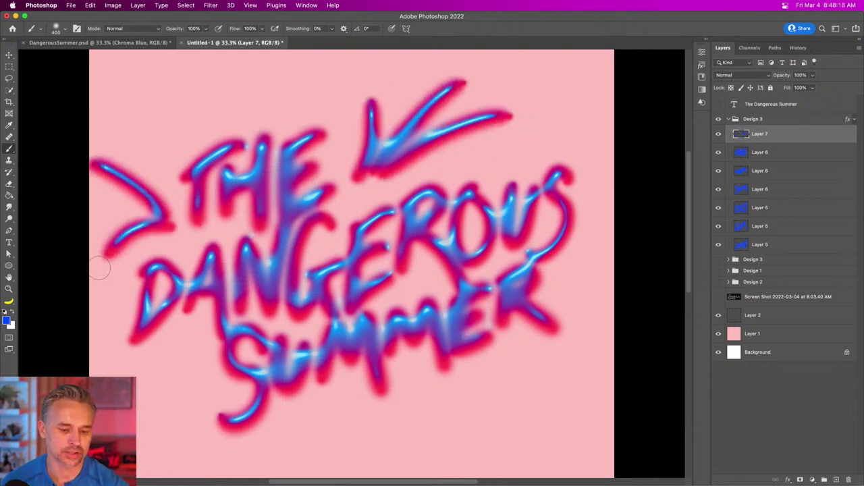
mouse_move(151, 343)
mouse_down()
mouse_move(230, 267)
mouse_move(204, 300)
mouse_up()
mouse_move(211, 370)
mouse_down()
mouse_move(214, 343)
mouse_move(268, 291)
mouse_move(260, 370)
mouse_up()
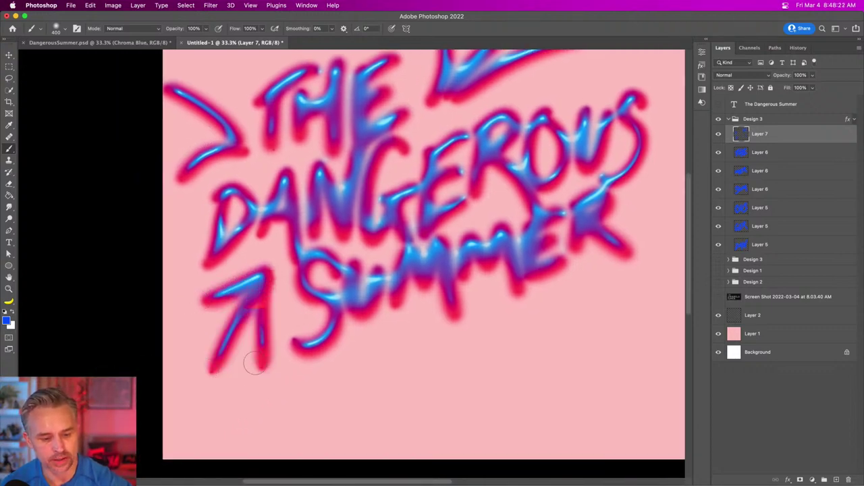
key(super+z)
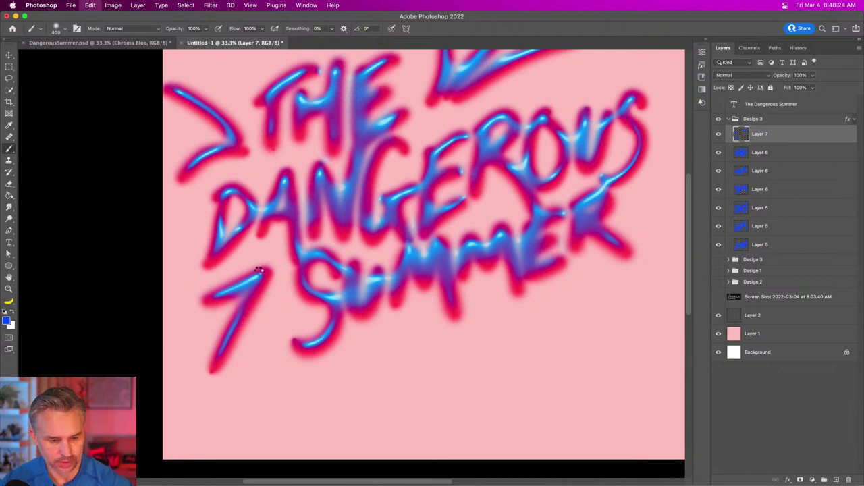
drag(264, 275, 265, 358)
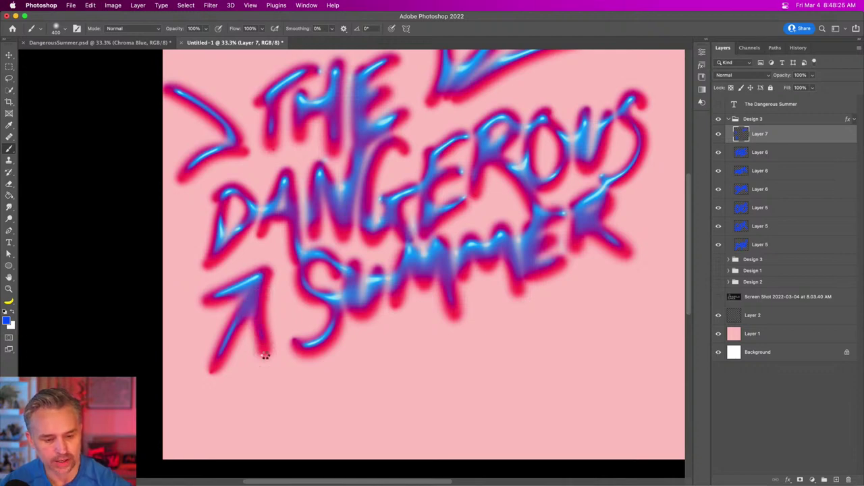
Paint a freehand wavy underline on Layer 7 beneath the word SUMMER, undoing and repainting unsatisfactory strokes.
mouse_move(288, 250)
mouse_down()
mouse_move(234, 304)
mouse_move(232, 266)
mouse_move(238, 270)
mouse_up()
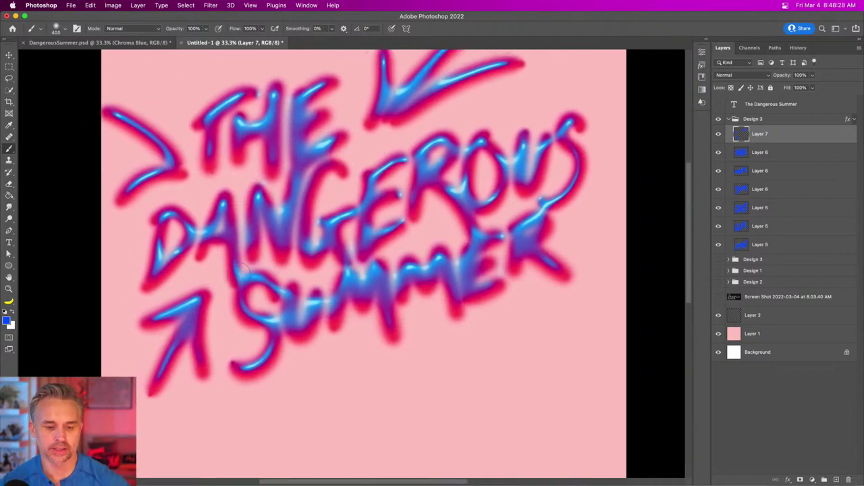
mouse_move(316, 367)
mouse_down()
mouse_move(480, 333)
mouse_move(605, 368)
mouse_up()
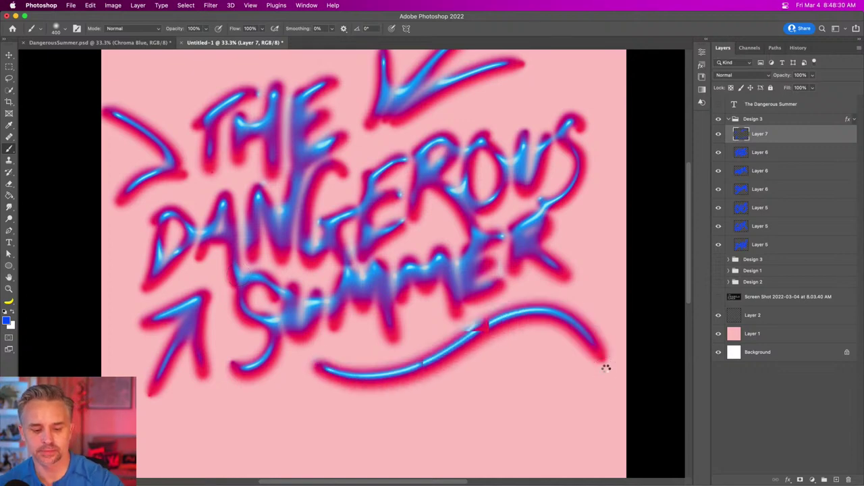
key(ctrl+z)
drag(331, 347, 356, 362)
key(ctrl+z)
mouse_move(305, 352)
mouse_down()
mouse_move(318, 371)
mouse_move(402, 371)
mouse_move(551, 307)
mouse_move(585, 330)
mouse_up()
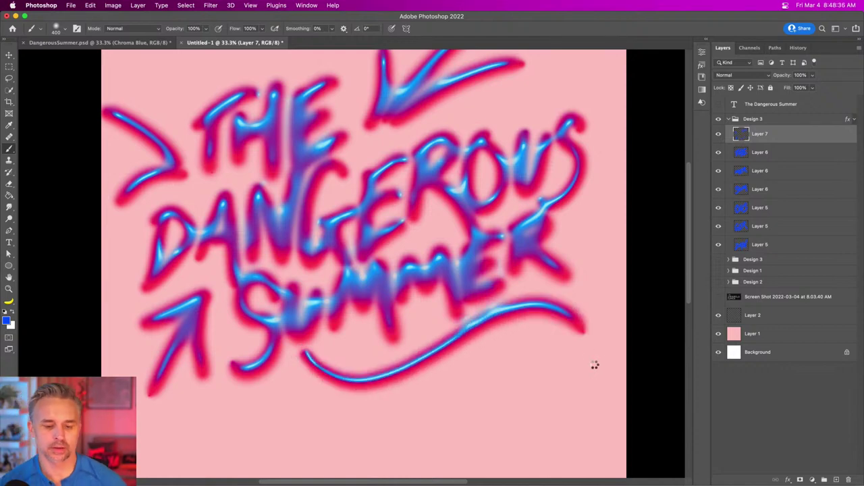
Hide and show Layer 7 to compare the whole lettering without and with the added arrows and underline.
key(super+minus)
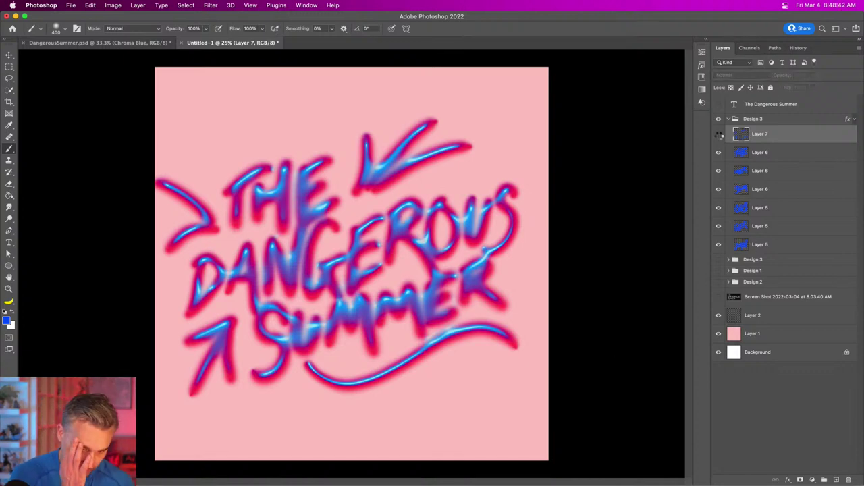
click(719, 133)
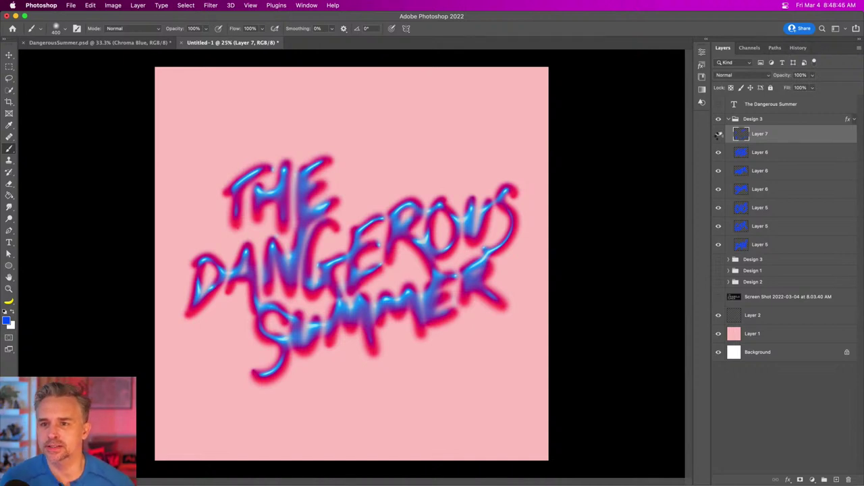
click(719, 135)
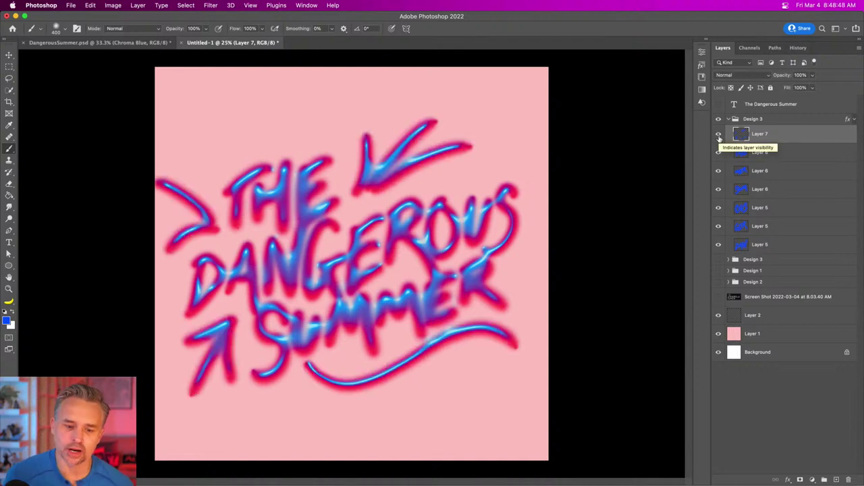
Switch to Chrome, look through the Featured Merch on thedangeroussummer.us, and minimize the browser window.
mouse_move(317, 476)
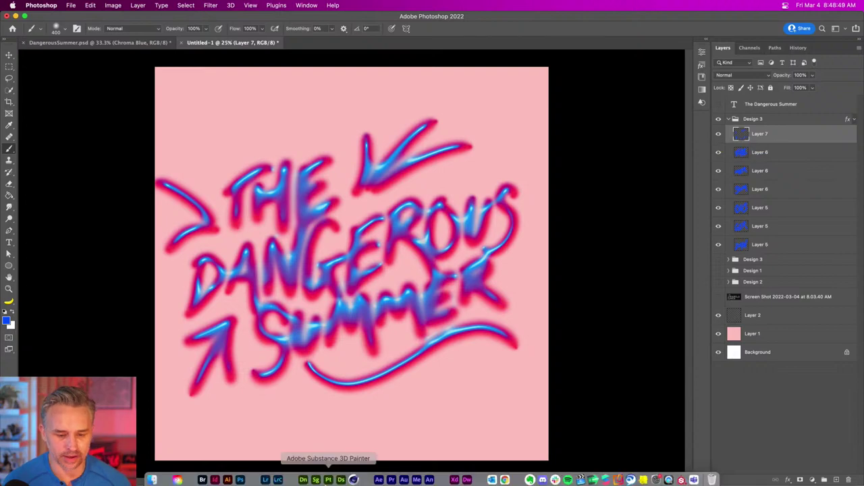
click(504, 477)
scroll(154, 135, down, 10)
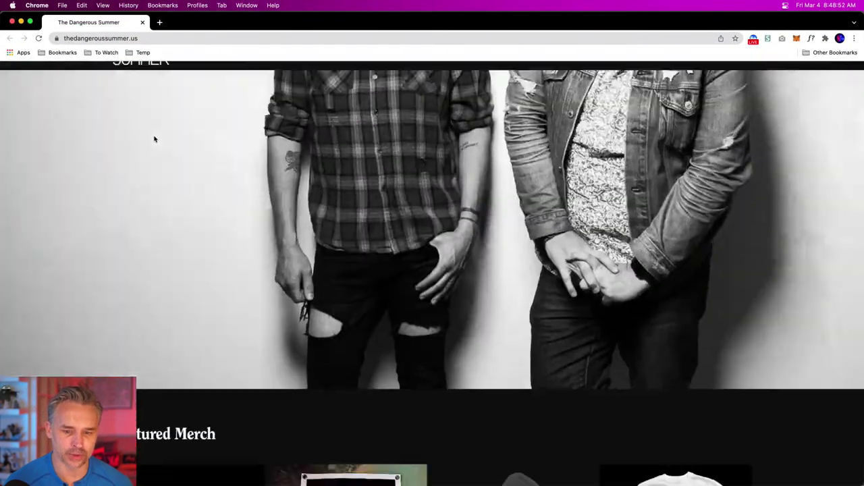
scroll(166, 155, down, 5)
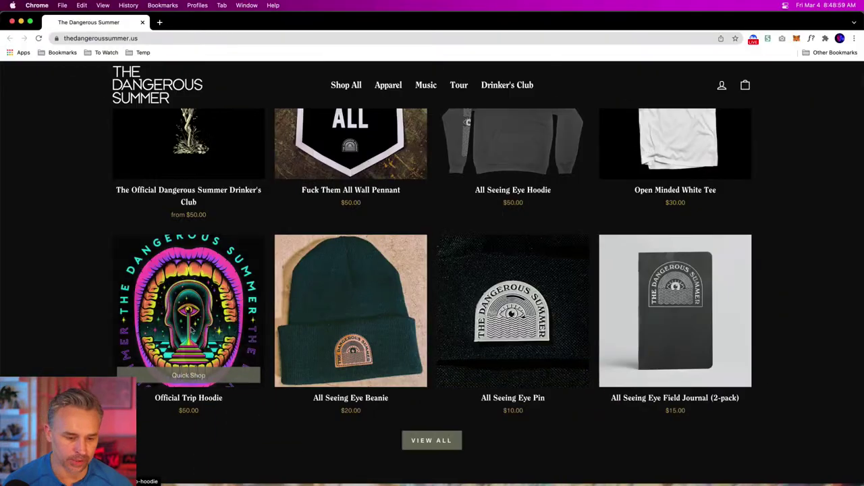
scroll(152, 344, up, 2)
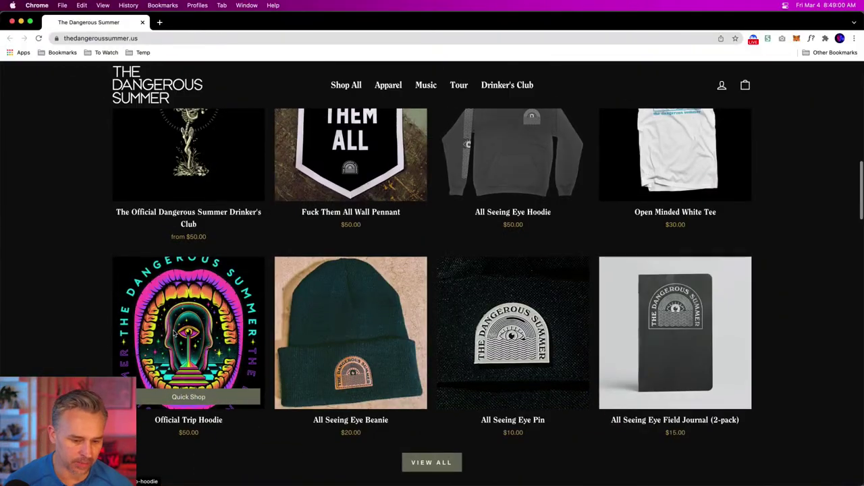
scroll(153, 344, up, 3)
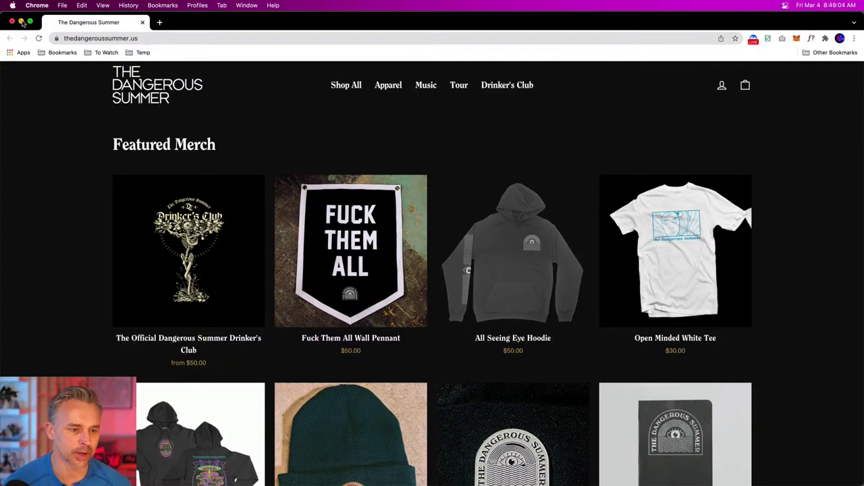
click(21, 22)
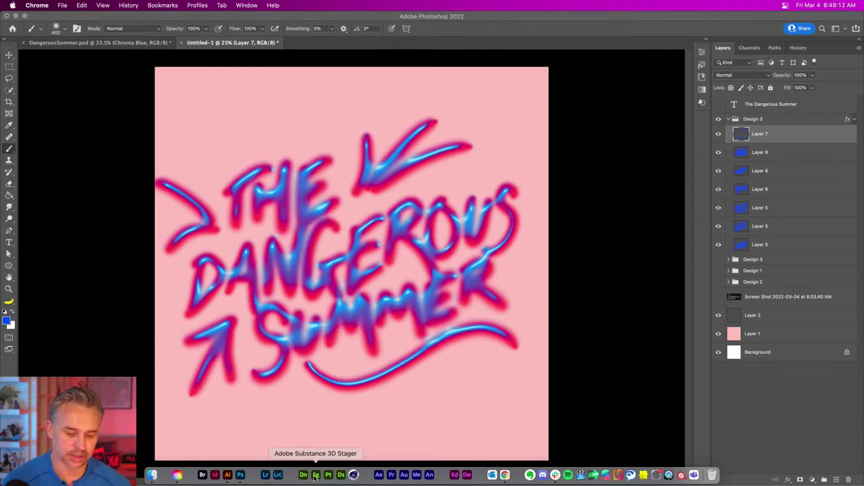
Switch to the SKull scene in Adobe Dimension and select the lower skull model to inspect it.
click(302, 475)
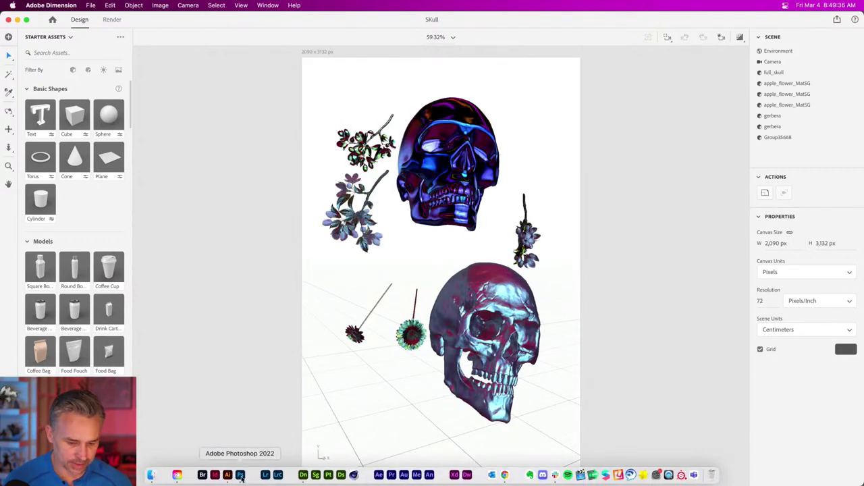
click(240, 475)
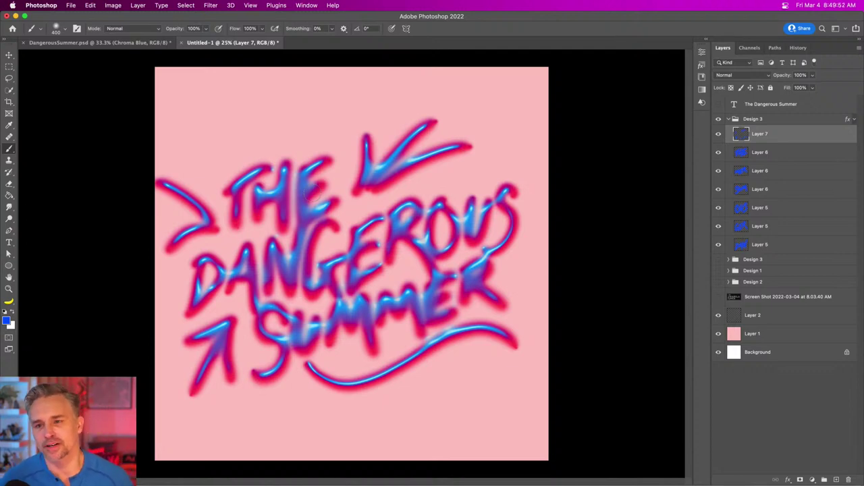
mouse_move(347, 476)
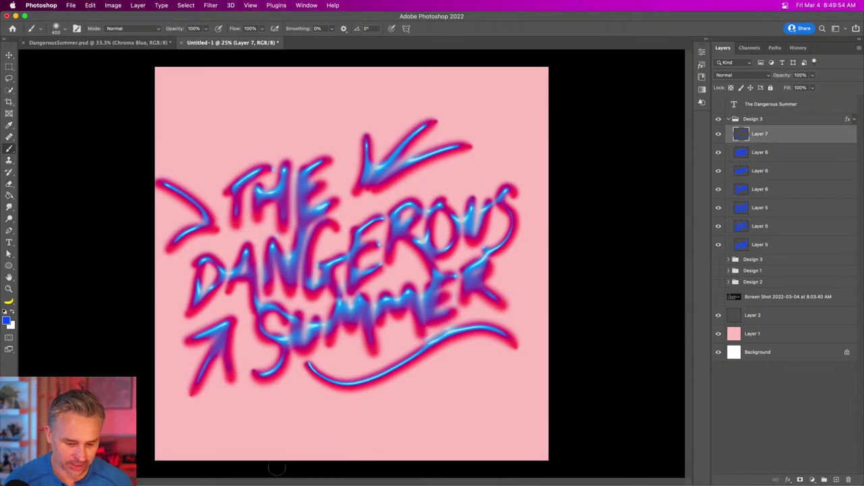
click(303, 475)
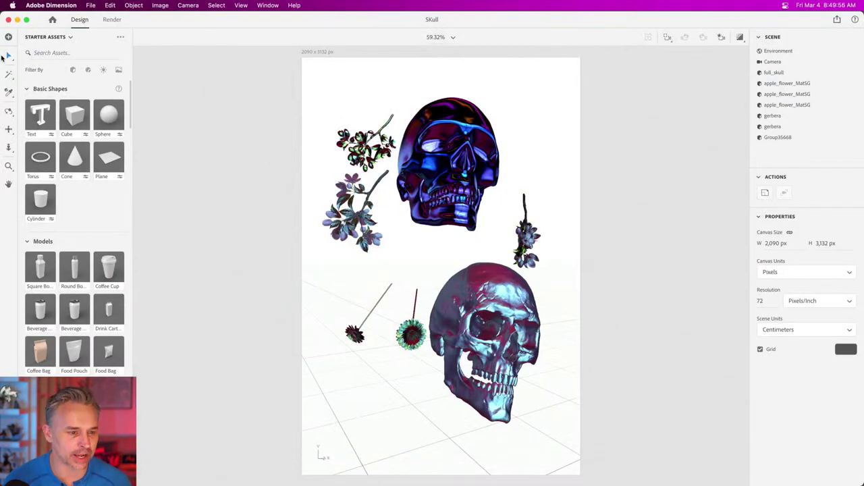
click(7, 55)
click(503, 339)
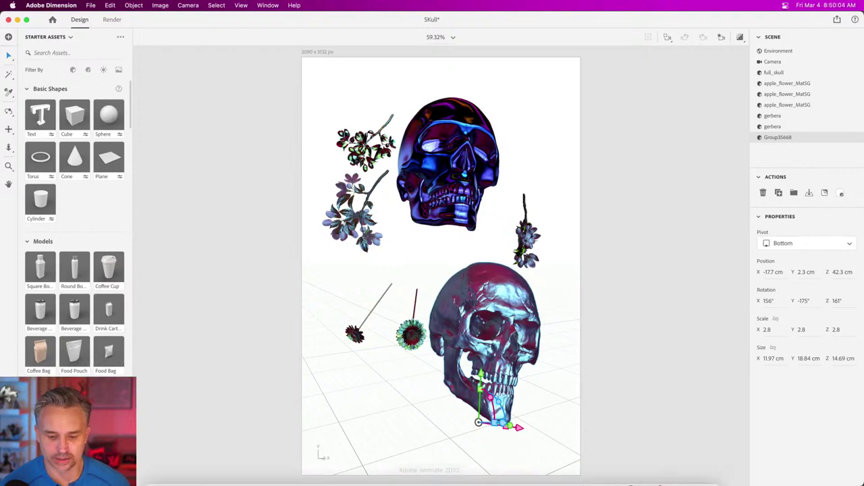
Switch to Chrome and load billelis.com/products in a new browser tab.
click(506, 476)
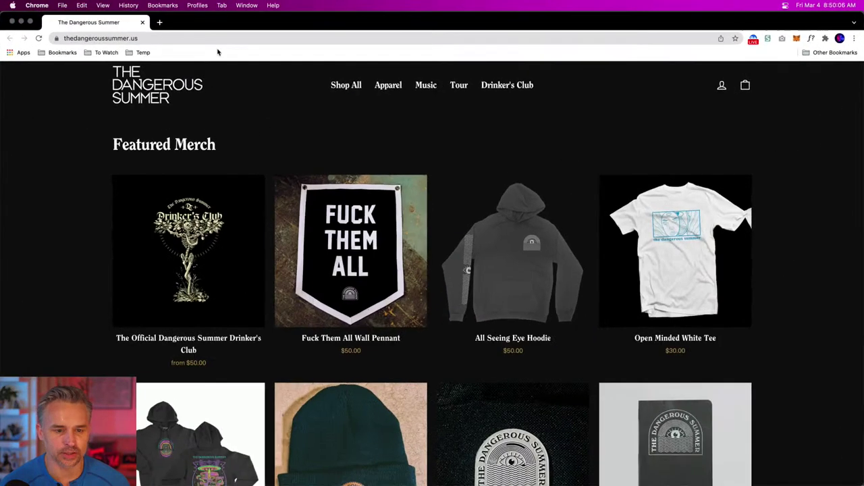
click(155, 22)
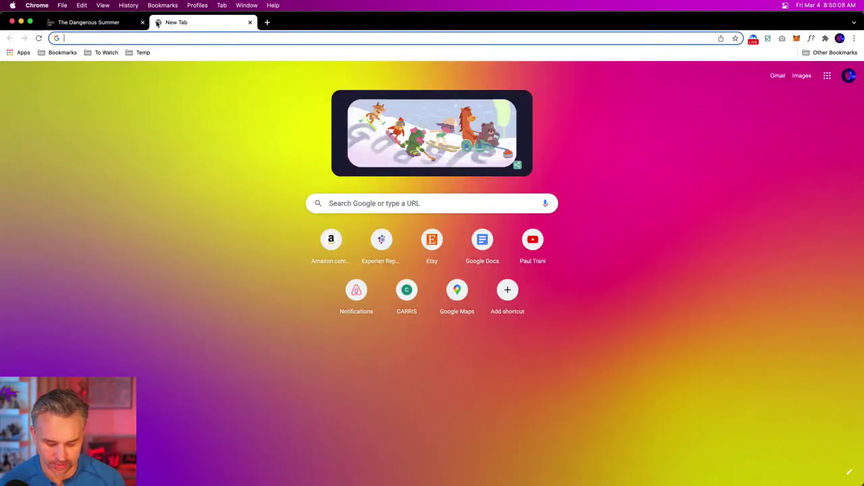
text(billelis.com/products)
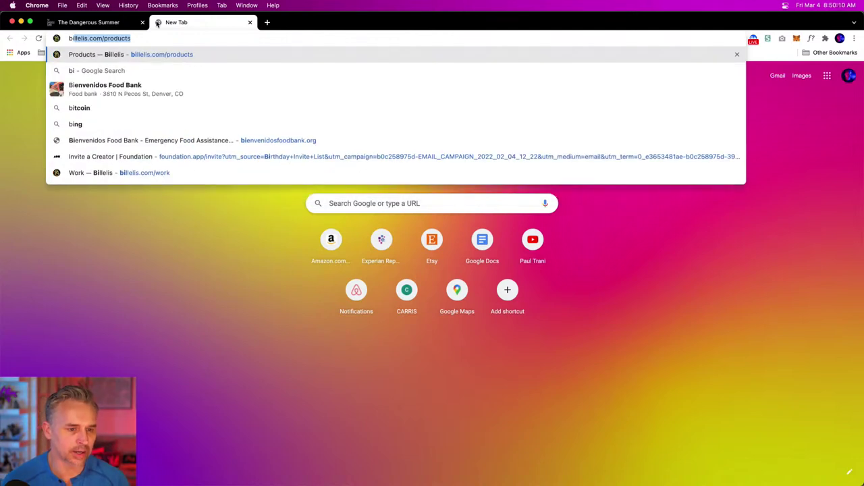
click(74, 42)
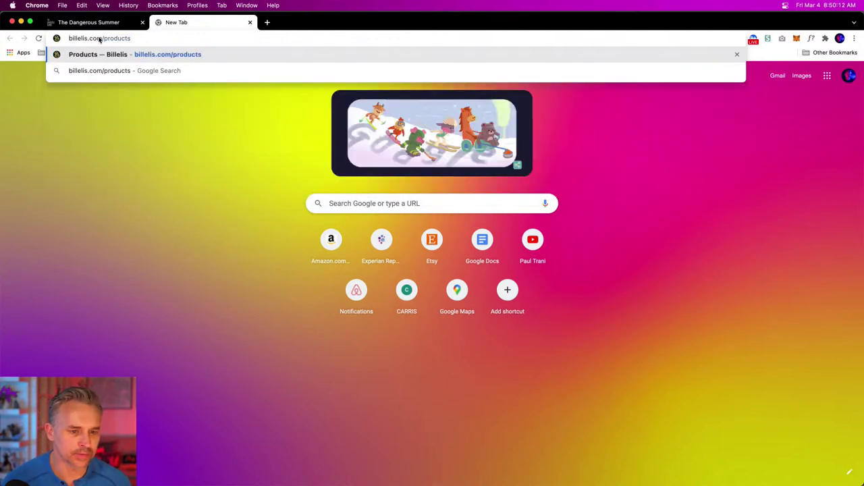
drag(102, 38, 188, 43)
click(145, 38)
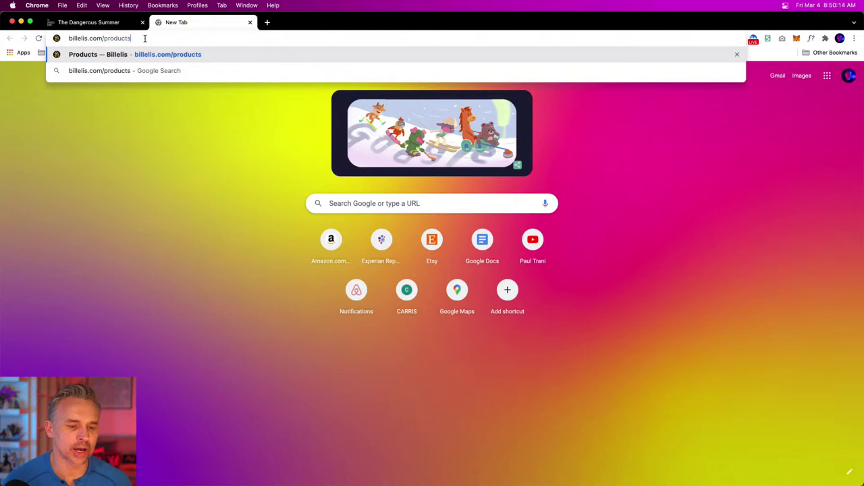
key(Return)
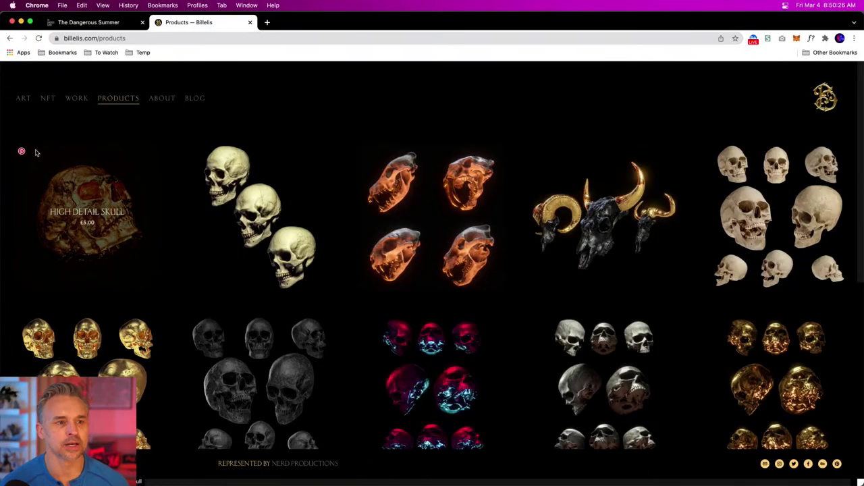
Browse the Billelis products page, examining the 3D skull model packs and the skull photo stock packs.
scroll(35, 153, down, 4)
scroll(30, 172, up, 4)
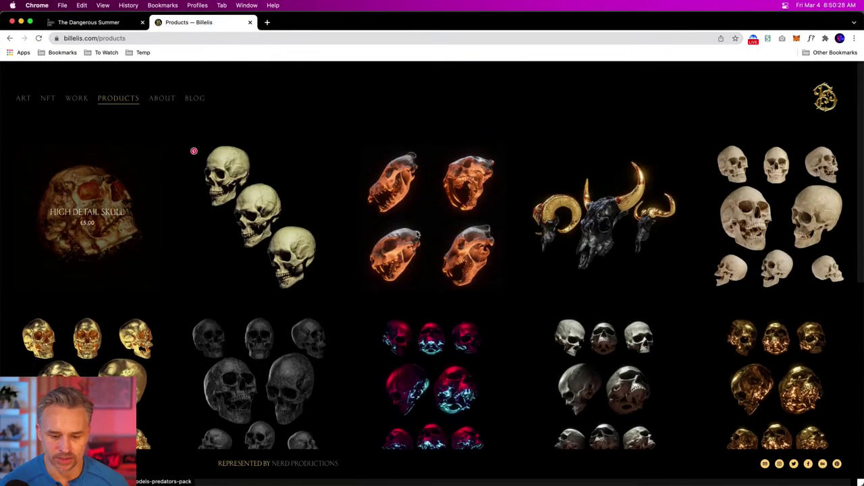
scroll(492, 295, down, 5)
scroll(492, 295, down, 3)
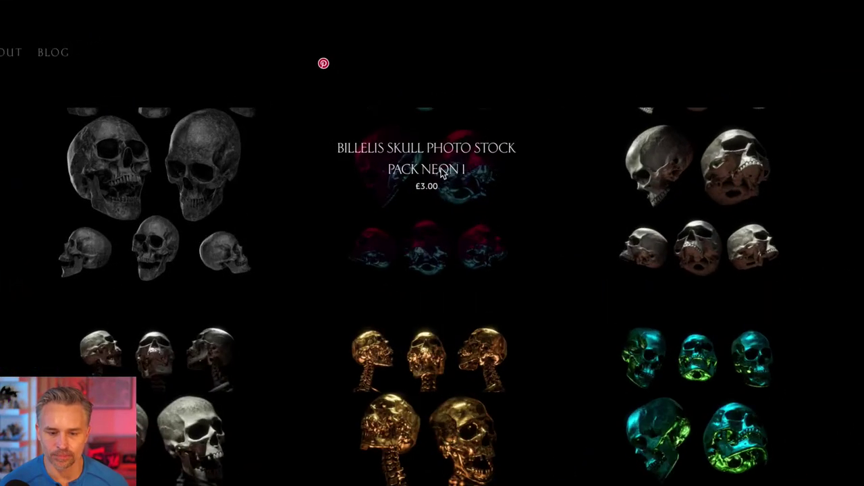
scroll(440, 177, up, 3)
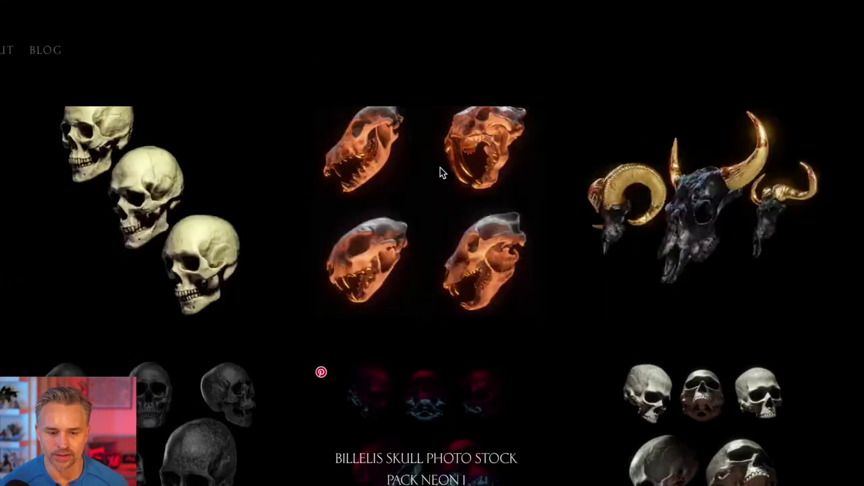
scroll(440, 177, down, 3)
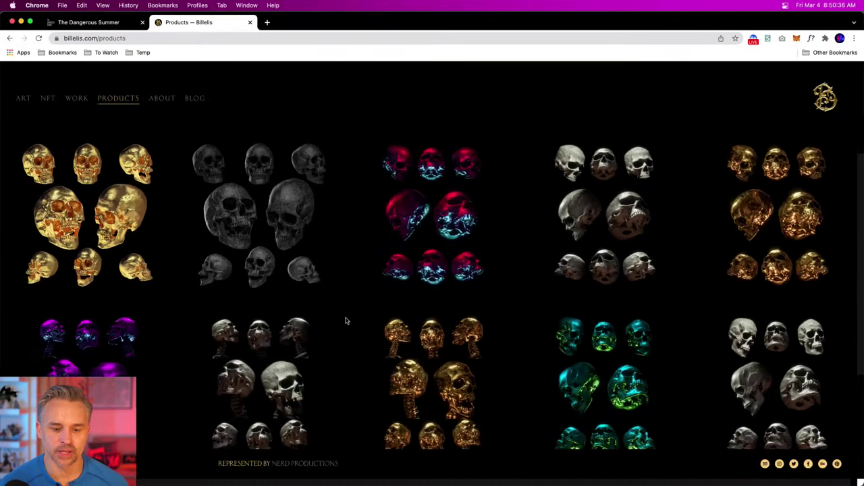
scroll(351, 315, up, 3)
scroll(367, 320, down, 1)
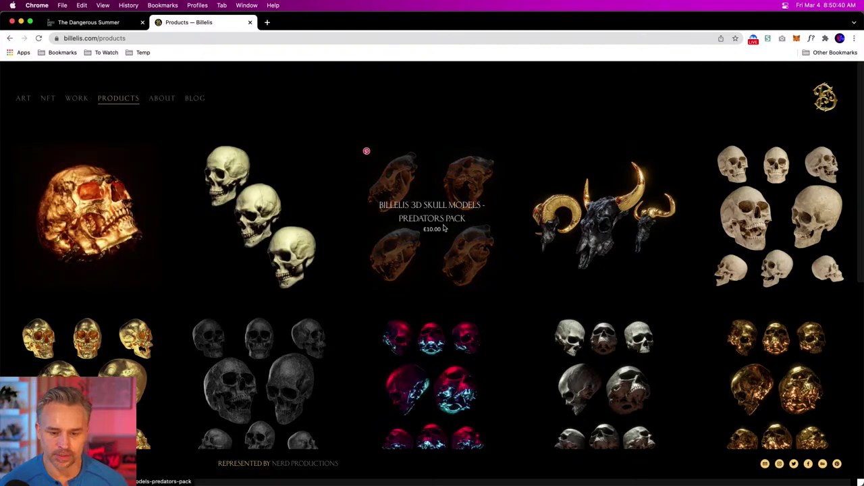
scroll(756, 223, down, 10)
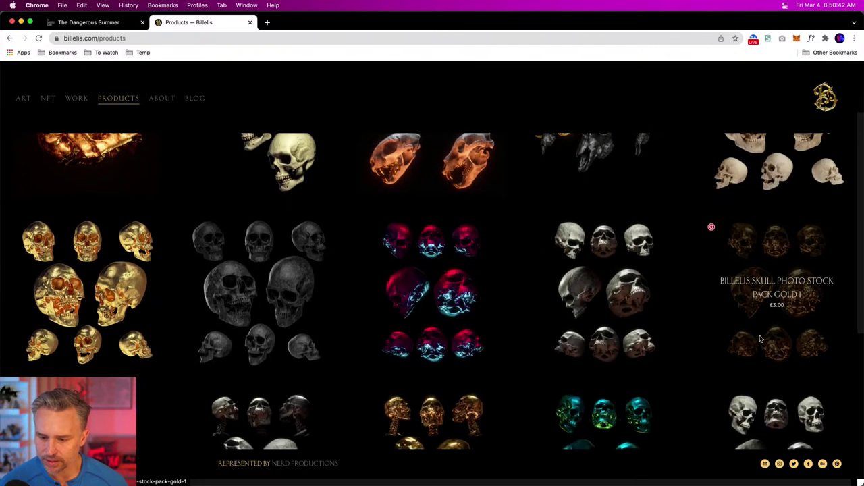
scroll(88, 297, up, 10)
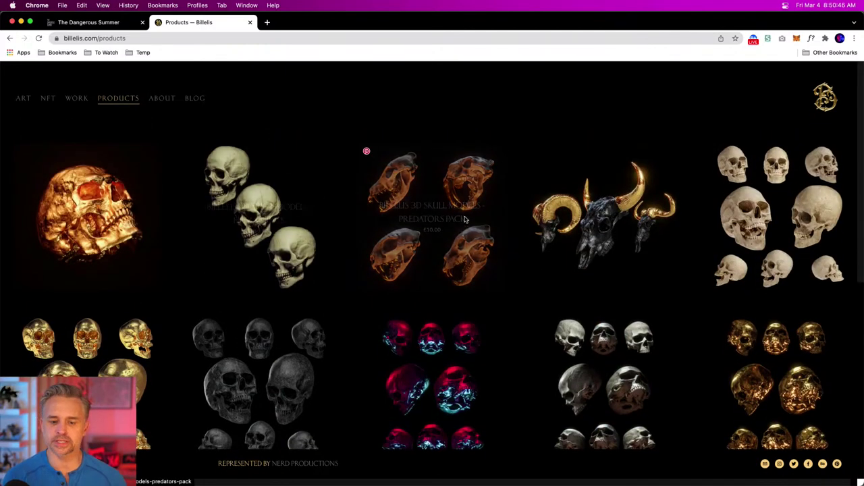
Load stock.adobe.com in a new browser tab and minimize the browser to return to Adobe Dimension.
click(267, 23)
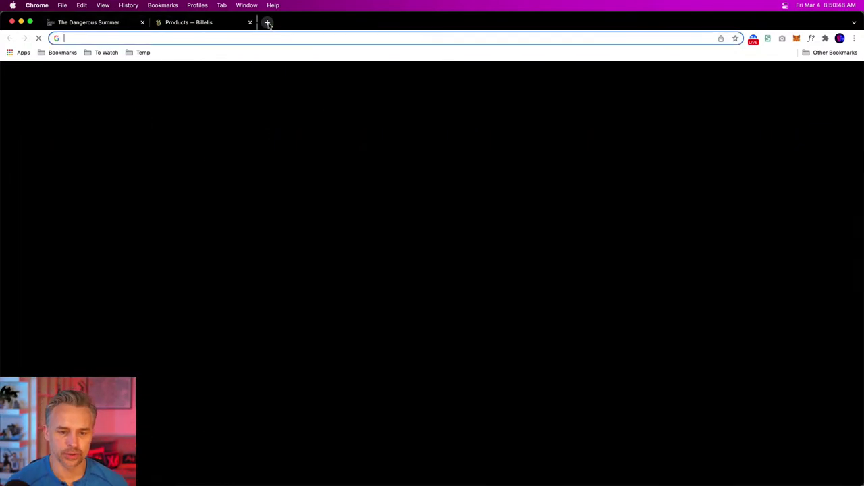
text(stock.adobe.com)
key(Return)
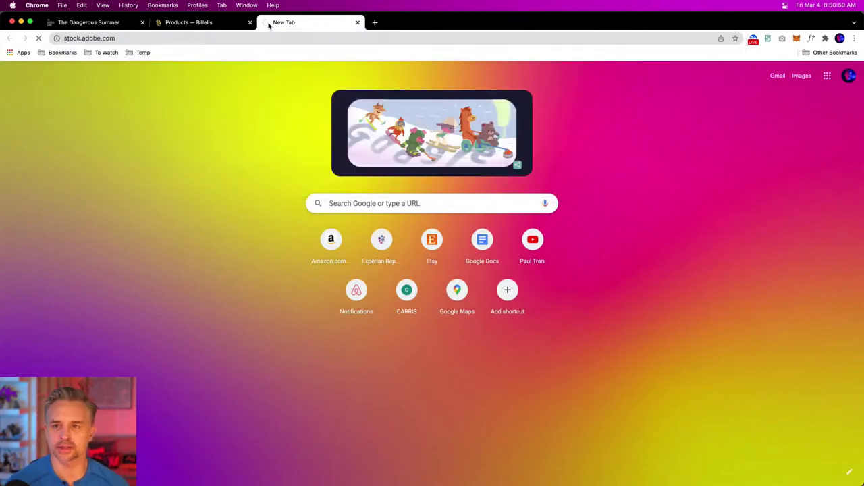
click(21, 23)
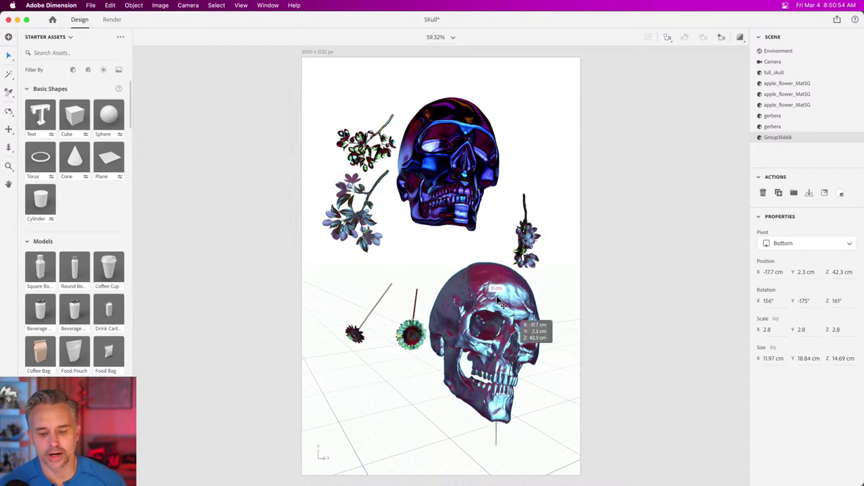
Select the scene's Environment Light and look through the starter materials and lights.
click(766, 52)
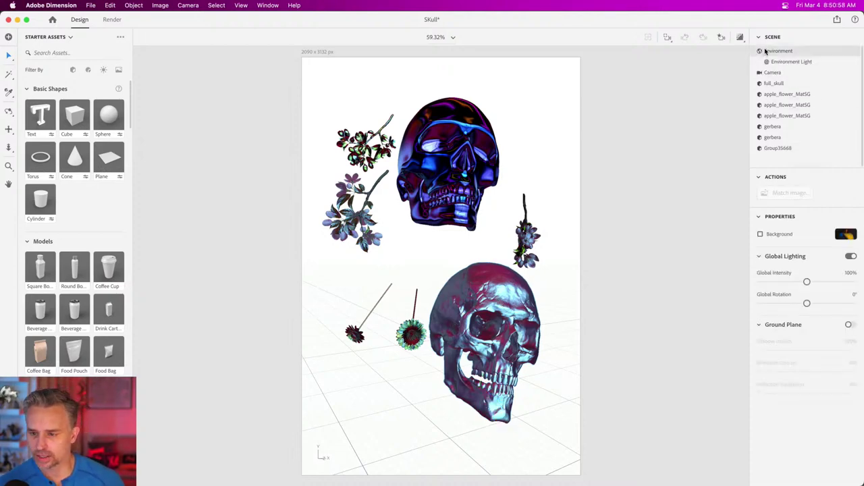
click(791, 62)
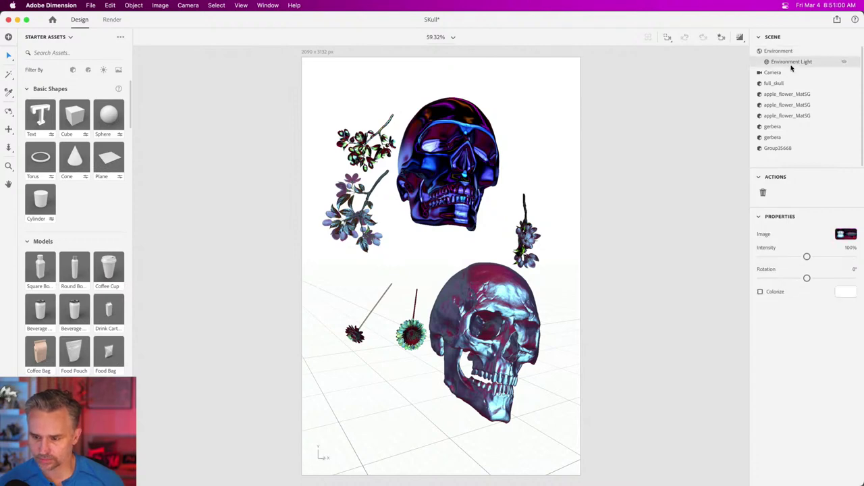
click(88, 71)
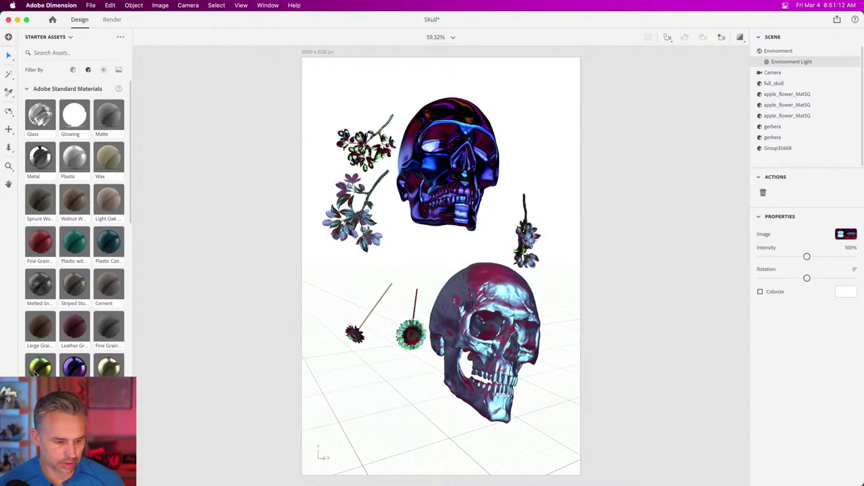
drag(74, 367, 399, 409)
drag(40, 366, 345, 388)
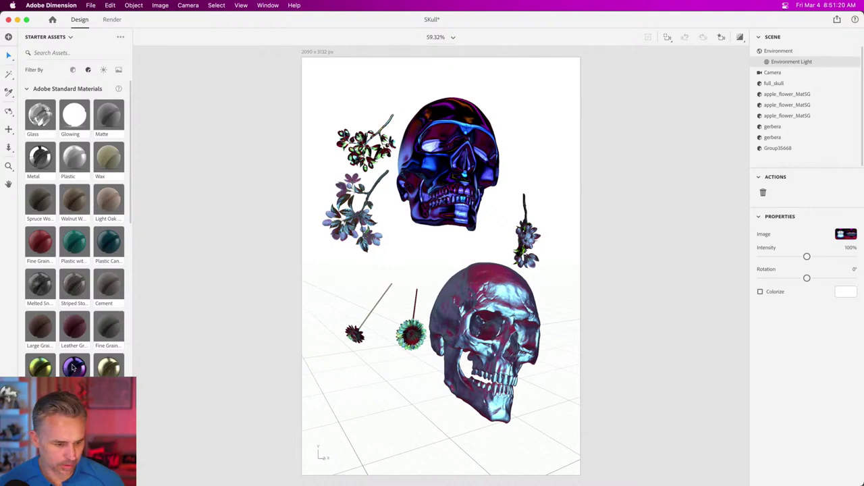
click(105, 71)
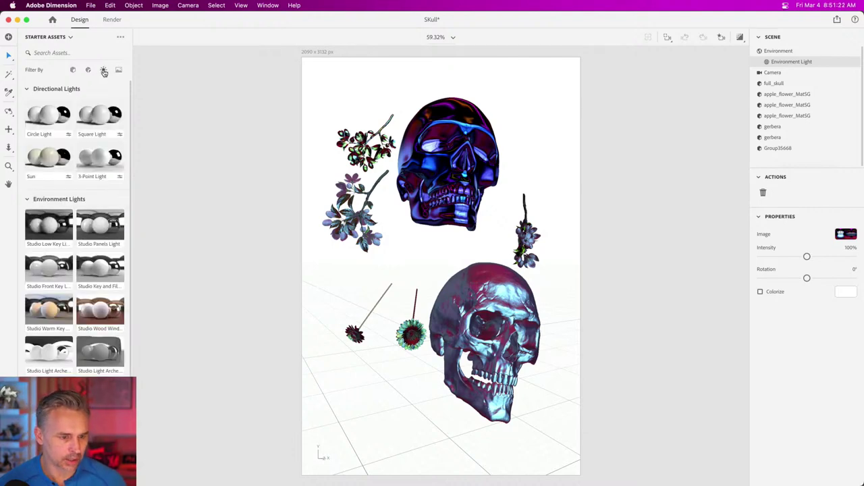
click(86, 71)
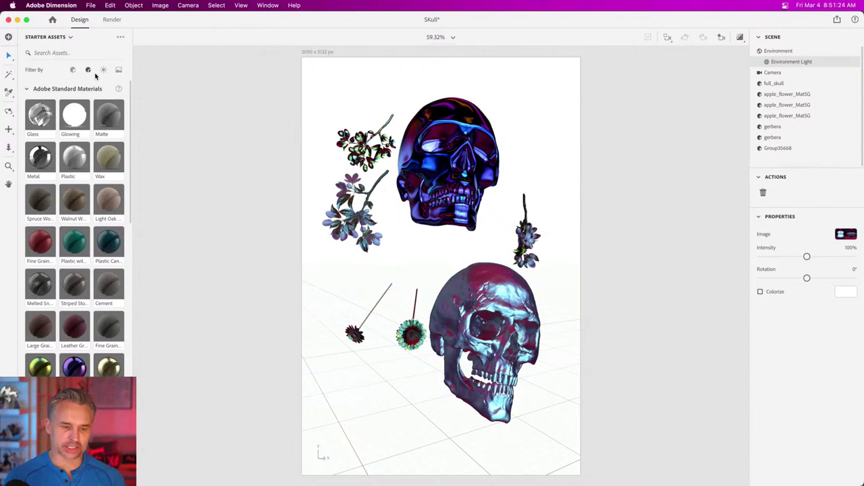
Try the blue Studio Color Stage environment light on the scene, and reapply the magenta-and-cyan Studio Color Stage light.
click(103, 70)
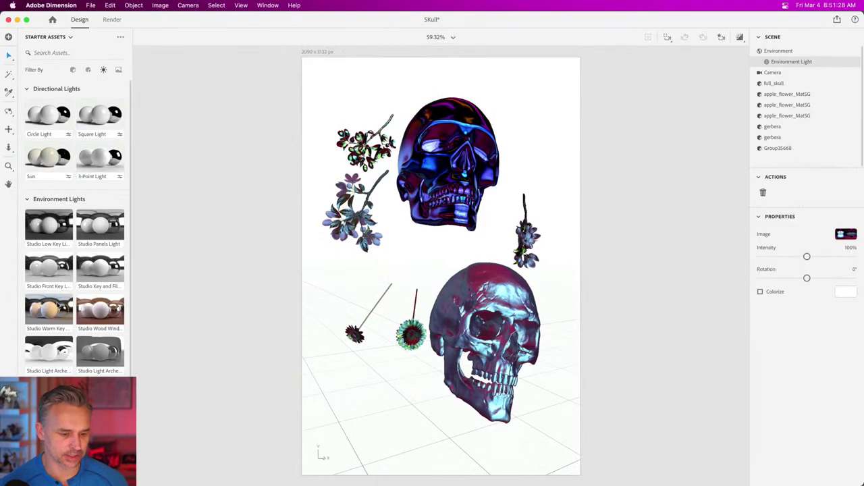
scroll(74, 230, down, 5)
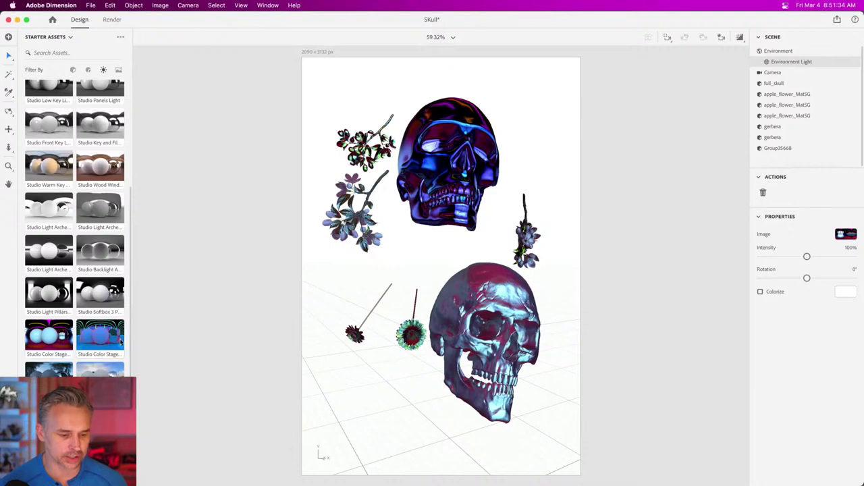
click(374, 298)
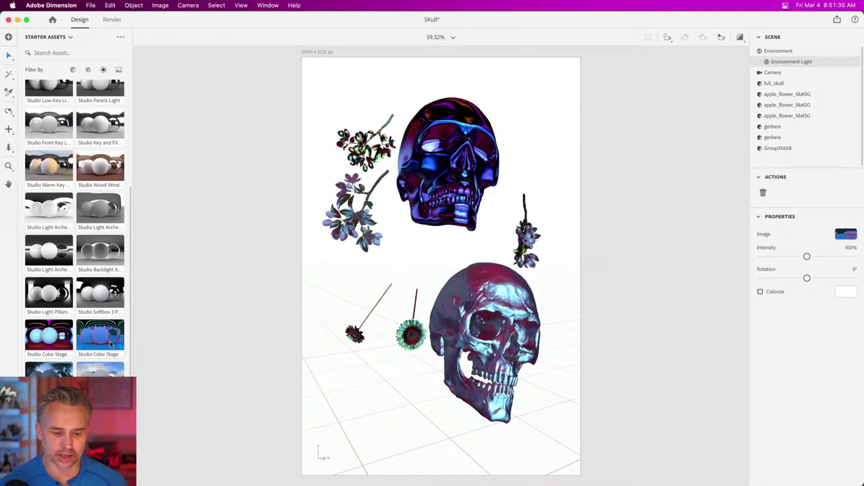
click(41, 340)
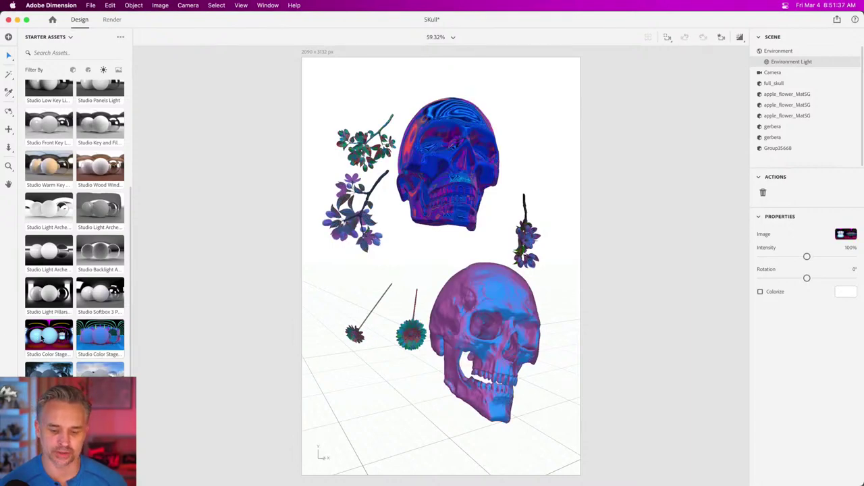
click(499, 274)
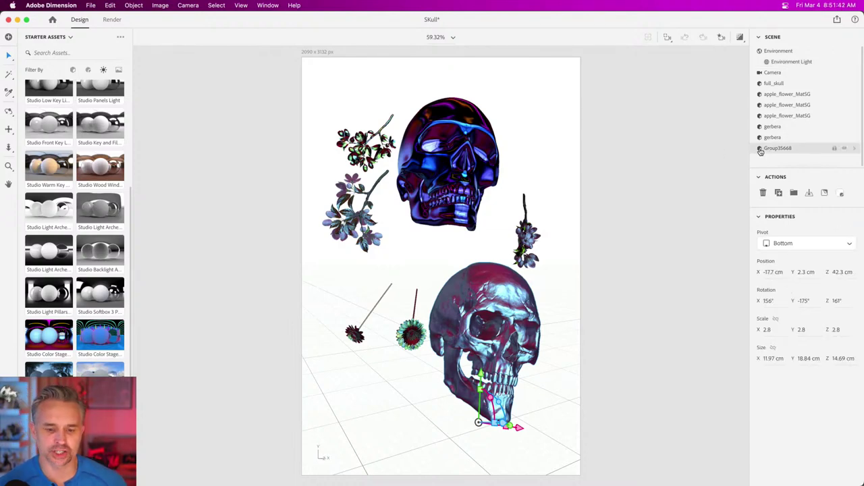
click(111, 19)
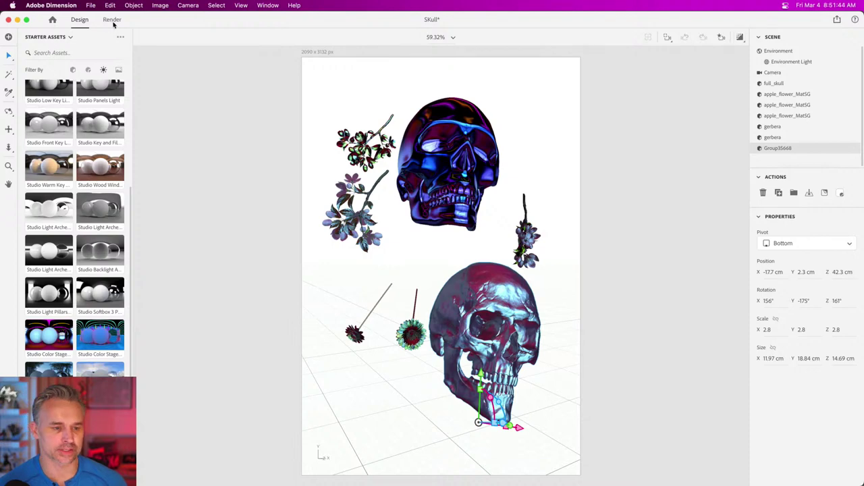
click(830, 183)
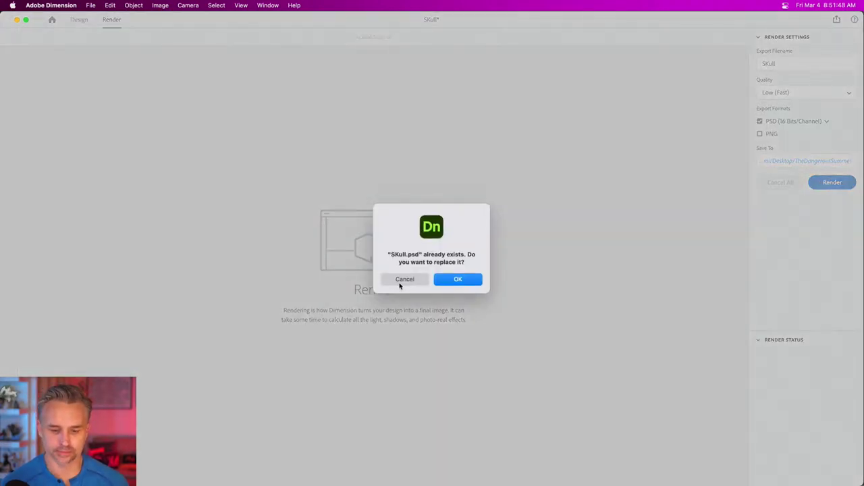
click(399, 282)
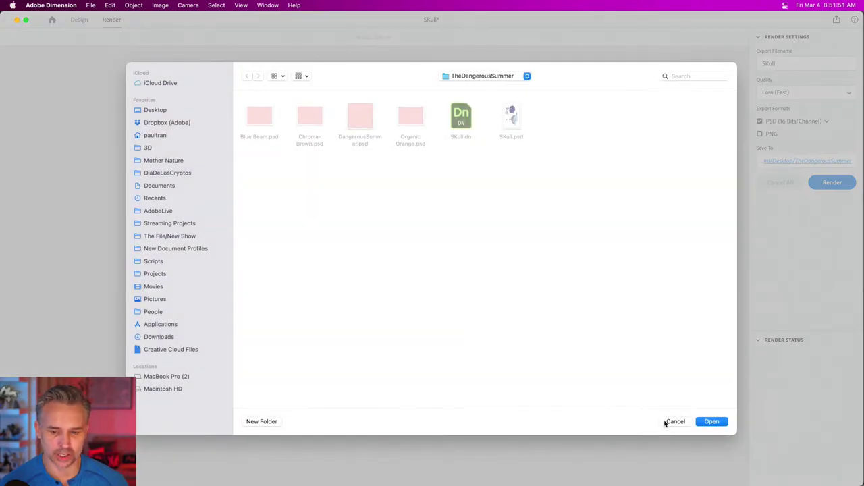
click(674, 422)
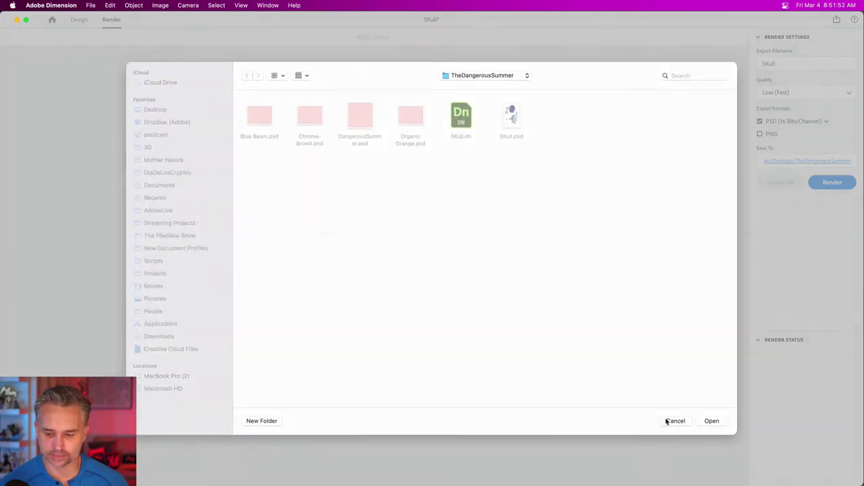
Minimize Dimension and open SKull.psd from the desktop's TheDangerousSummer folder in Photoshop.
click(17, 19)
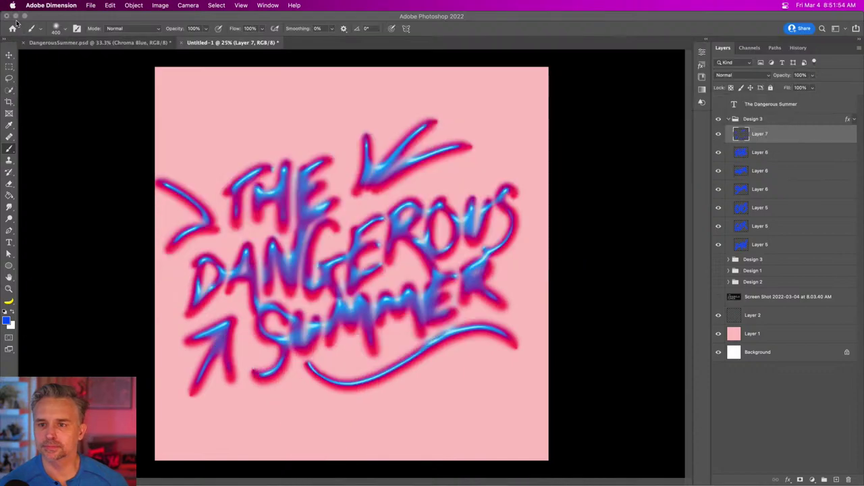
mouse_move(765, 150)
mouse_down()
mouse_move(705, 149)
mouse_move(773, 150)
mouse_up()
double_click(820, 283)
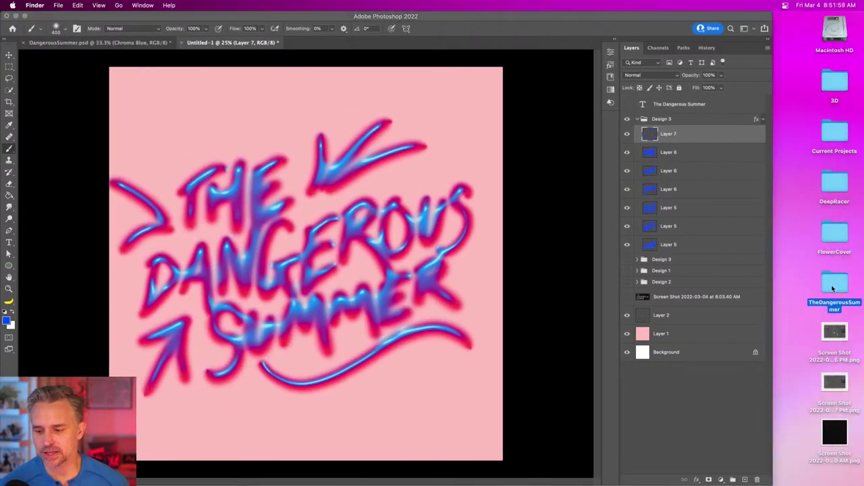
click(446, 167)
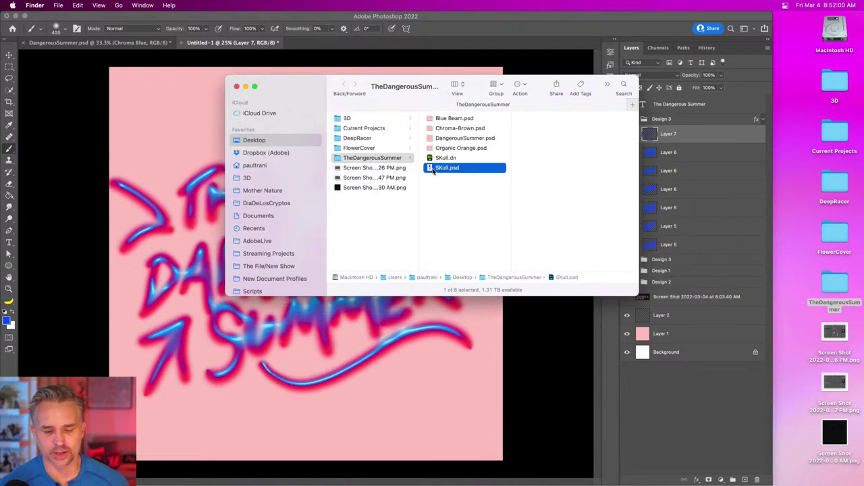
mouse_move(445, 167)
mouse_down()
mouse_move(434, 245)
mouse_move(241, 363)
mouse_move(388, 251)
mouse_move(432, 172)
mouse_up()
double_click(446, 167)
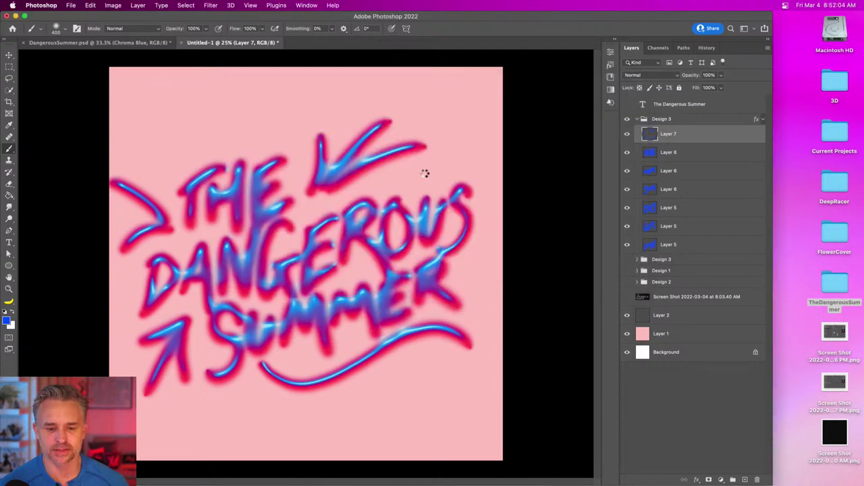
click(8, 66)
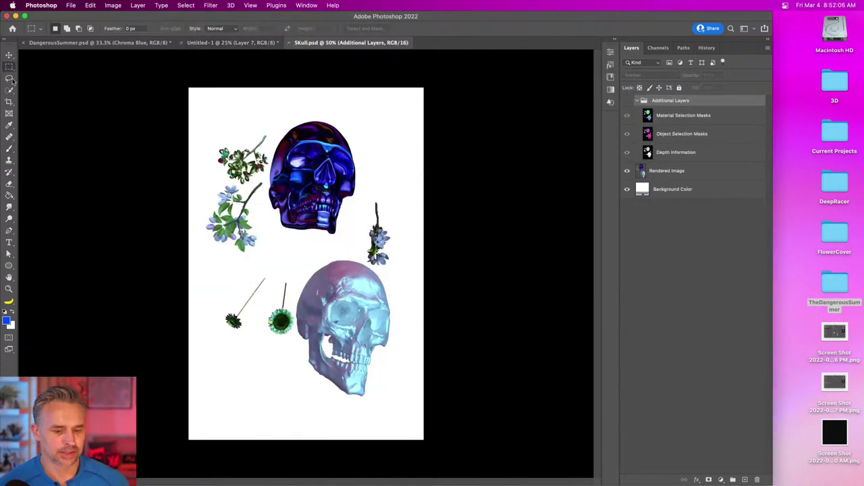
click(8, 78)
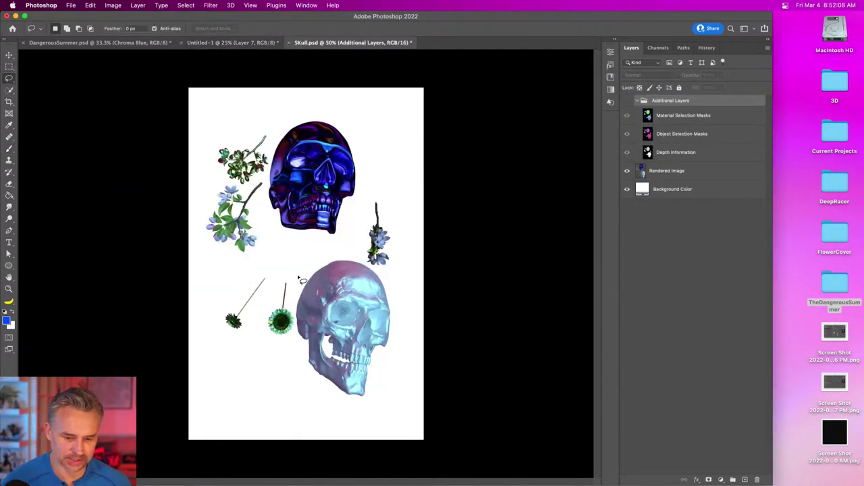
mouse_move(298, 276)
mouse_down()
mouse_move(341, 250)
mouse_move(358, 254)
mouse_move(532, 181)
mouse_up()
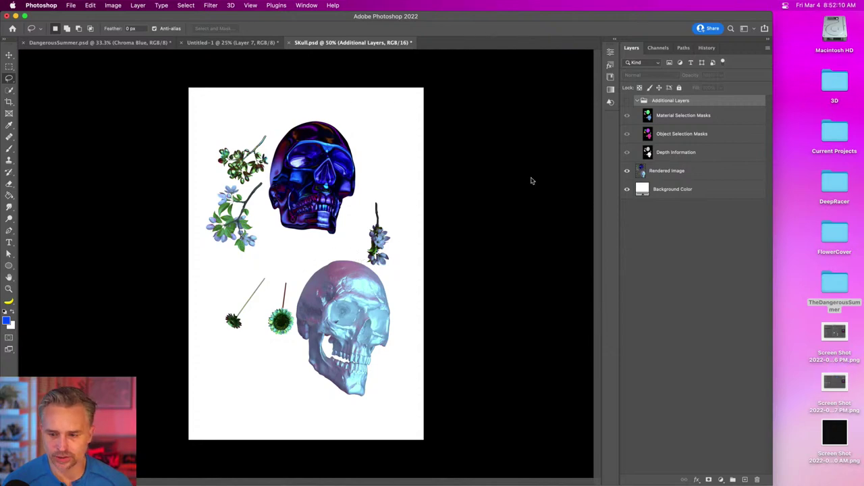
Show the Additional Layers group and select the lower skull's blue shape on Material Selection Masks with the Magic Wand.
click(651, 172)
click(626, 102)
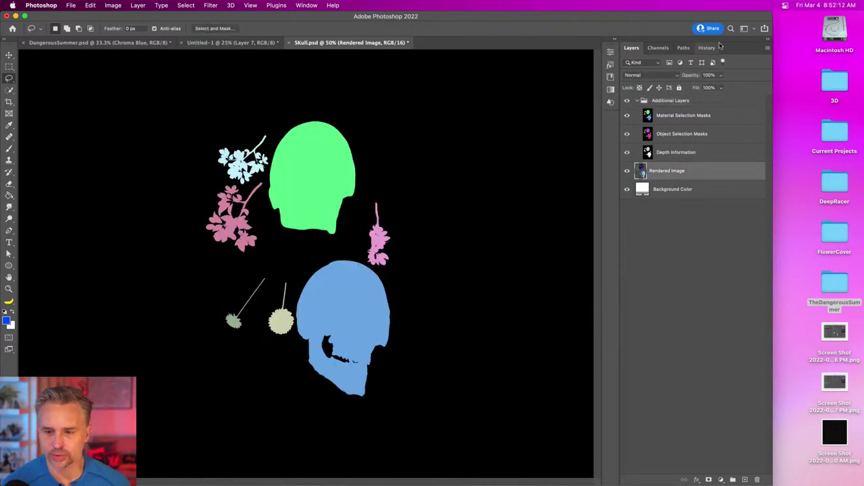
click(684, 100)
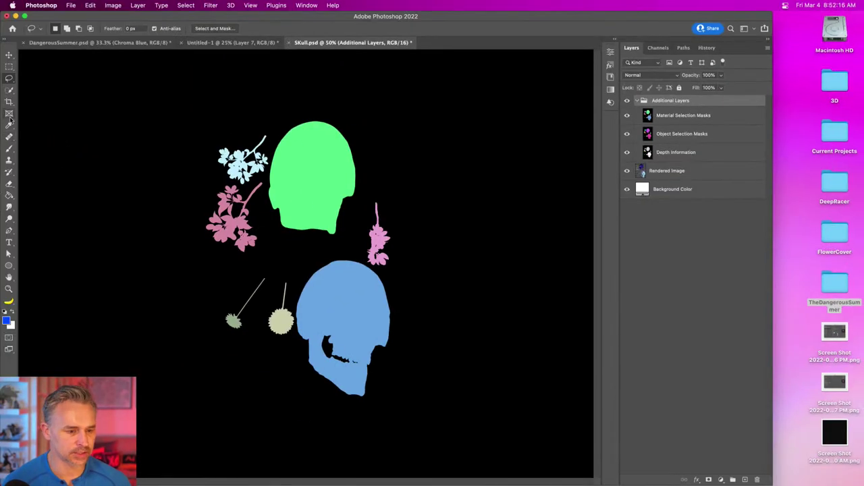
click(9, 90)
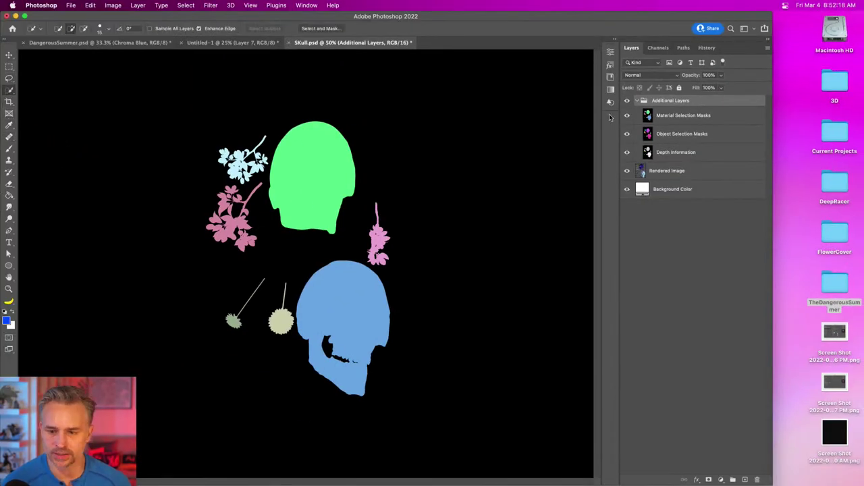
click(654, 120)
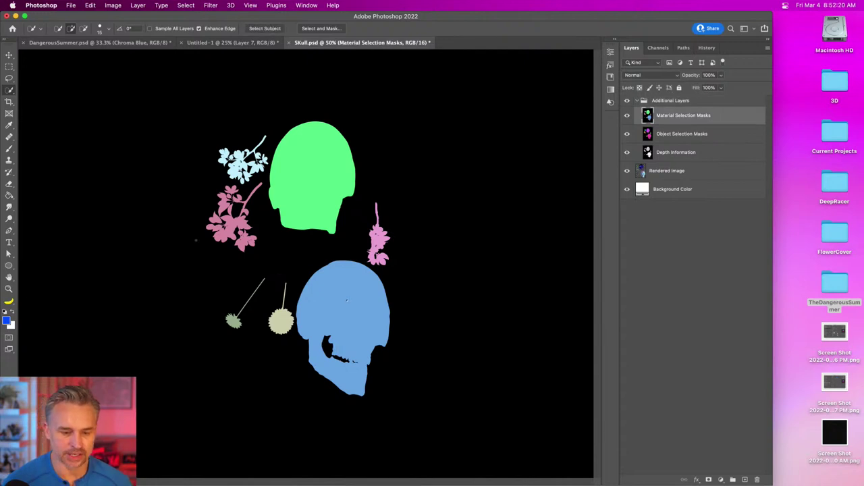
drag(9, 90, 37, 106)
click(306, 313)
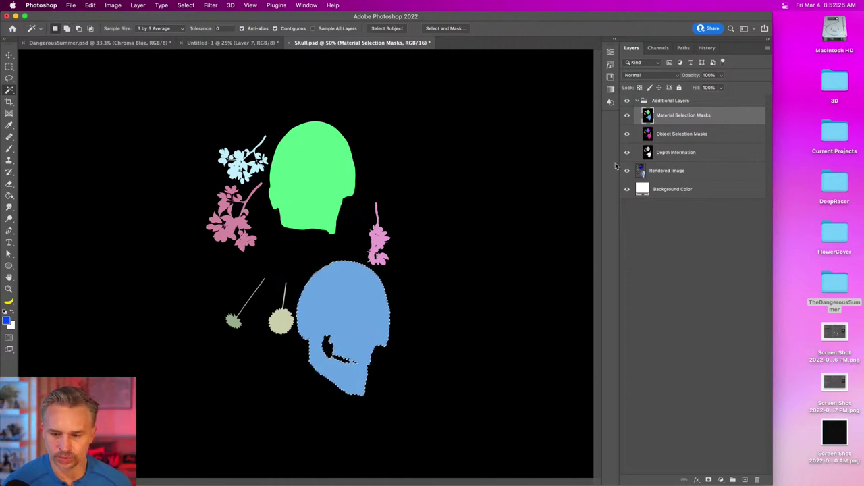
Hide the Additional Layers group and copy the selected skull from the Rendered Image layer to a new layer.
click(648, 171)
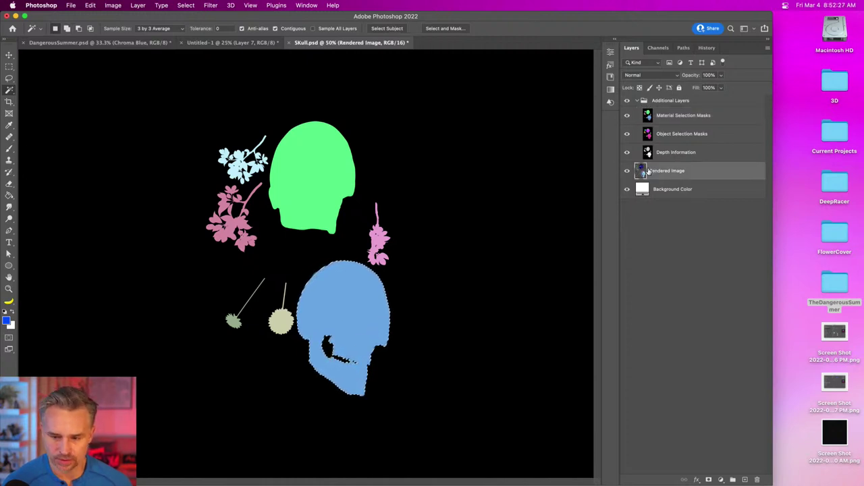
click(627, 101)
key(super+j)
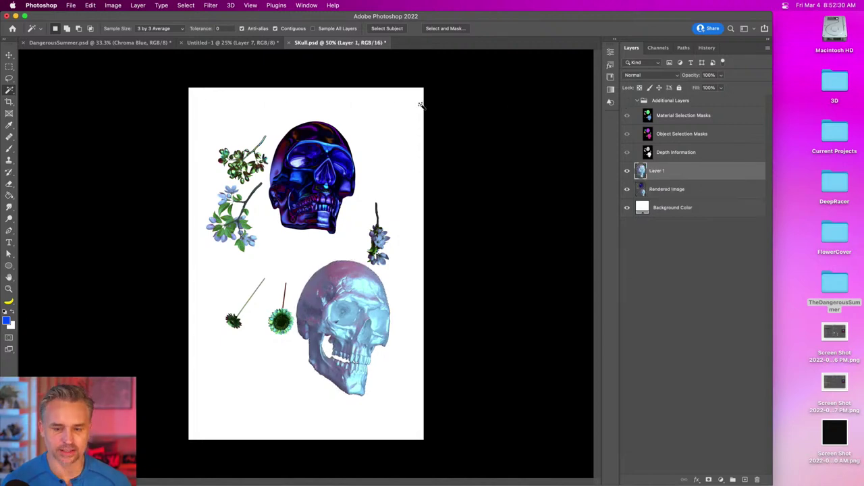
Copy the extracted skull from SKull.psd's Layer 1 into the Untitled-1 document and move it above the word THE.
key(super+a)
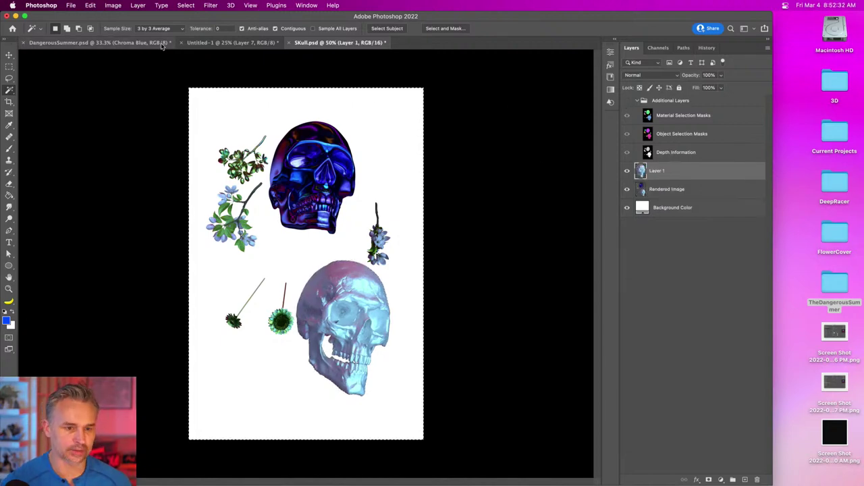
click(209, 43)
key(super+v)
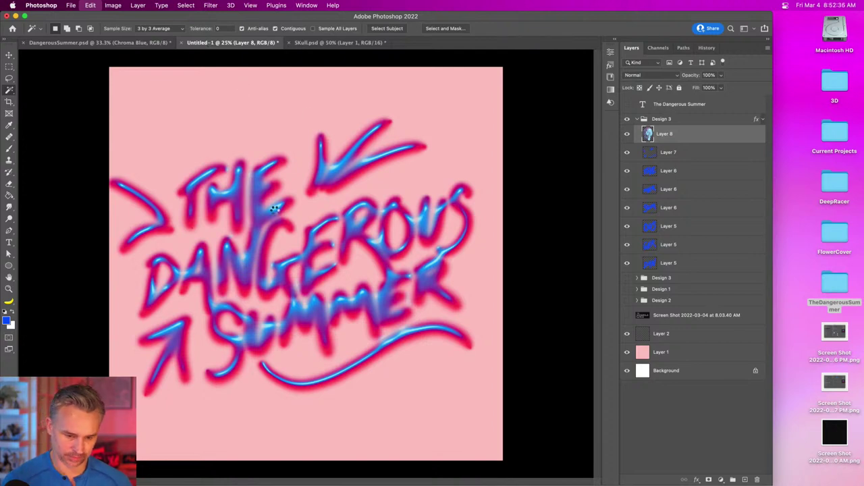
key(super+t)
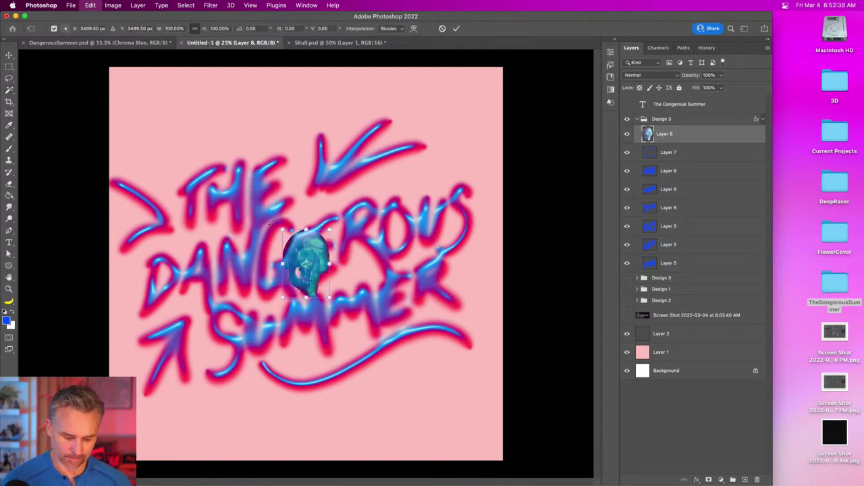
key(Return)
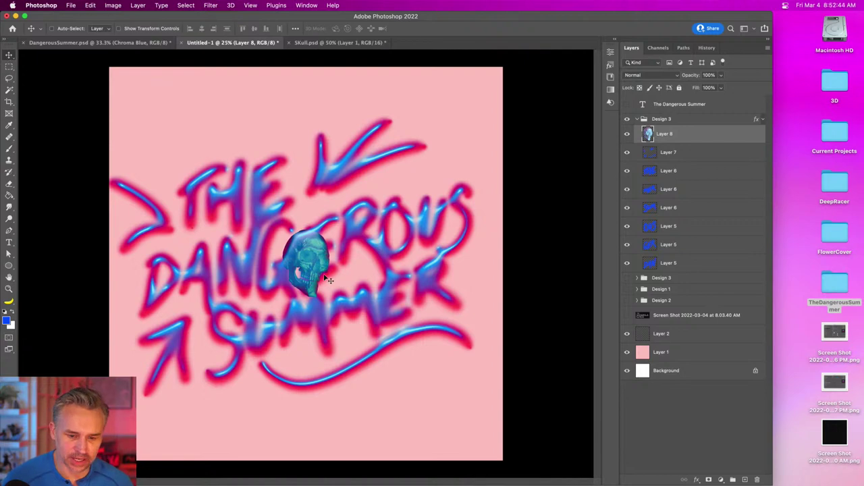
drag(333, 206, 270, 128)
drag(322, 138, 325, 141)
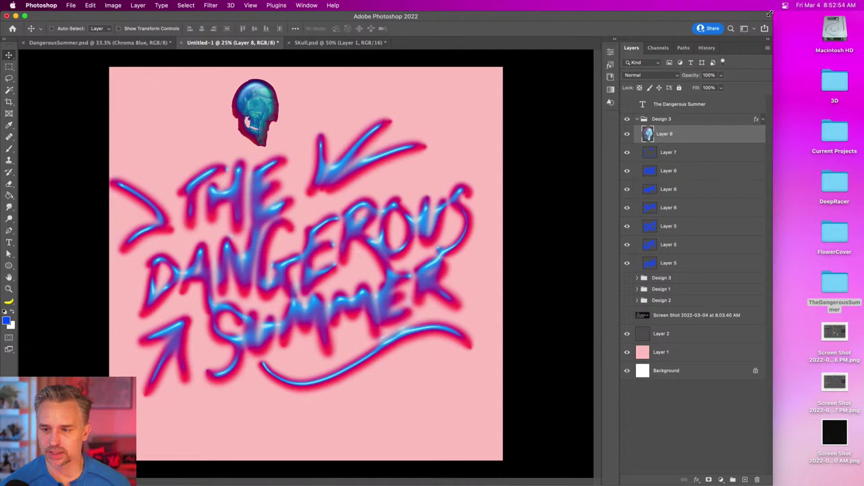
Enlarge the Photoshop window, expand the Design 3 group's effects, and move the skull's Layer 8 out of the group, directly above it.
drag(770, 14, 862, 6)
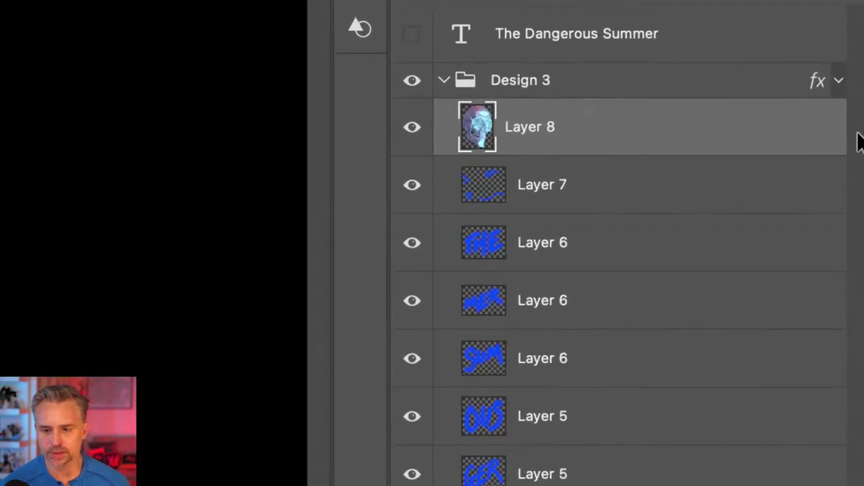
click(515, 85)
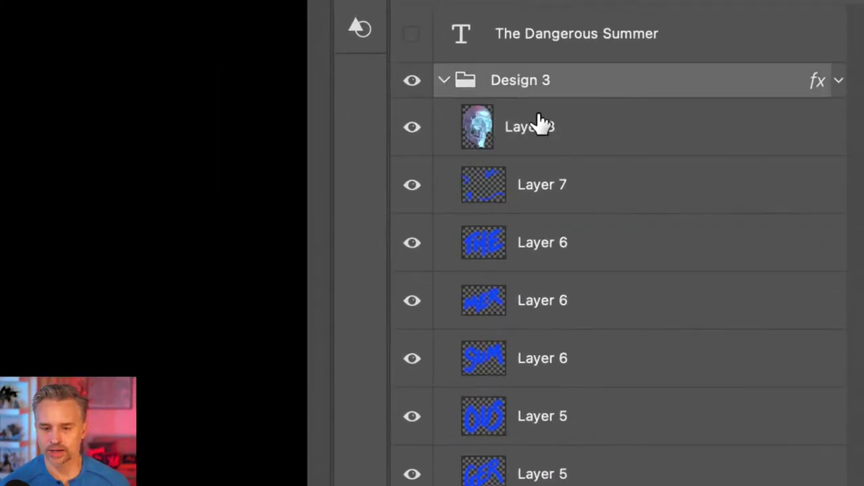
click(538, 132)
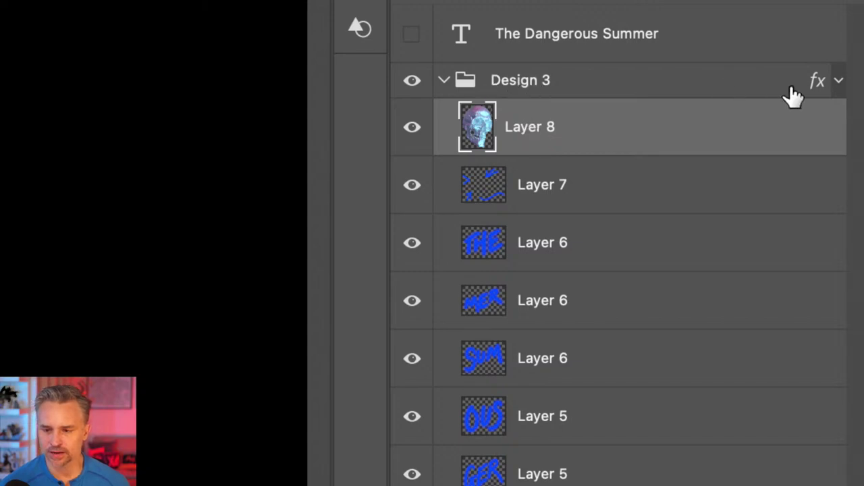
click(838, 81)
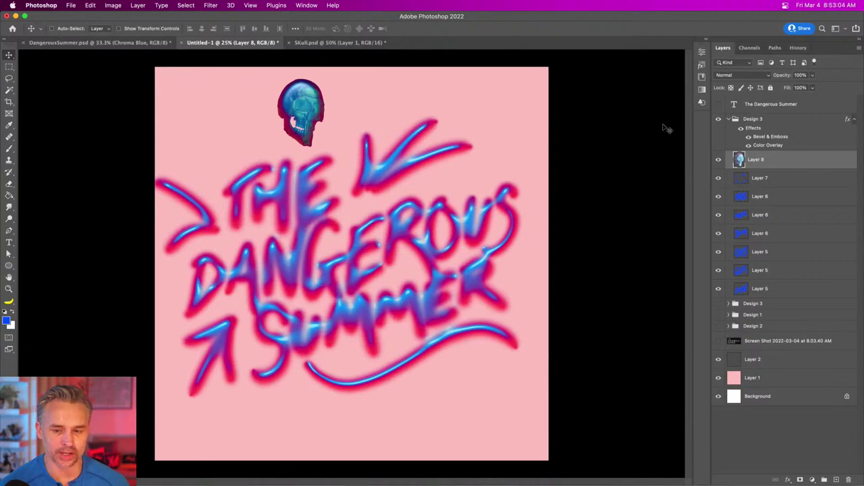
drag(496, 220, 512, 63)
drag(751, 113, 749, 110)
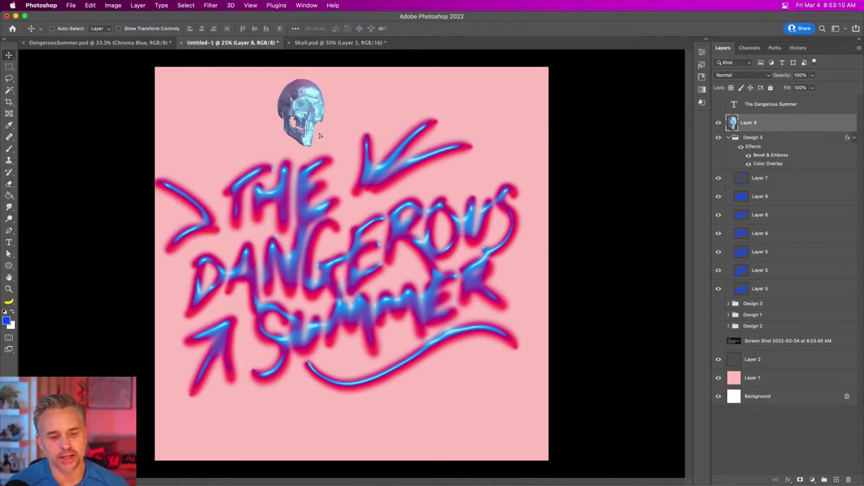
Shift the skull slightly and darken it with Levels, setting the input black point to 58.
drag(320, 135, 307, 117)
key(super+l)
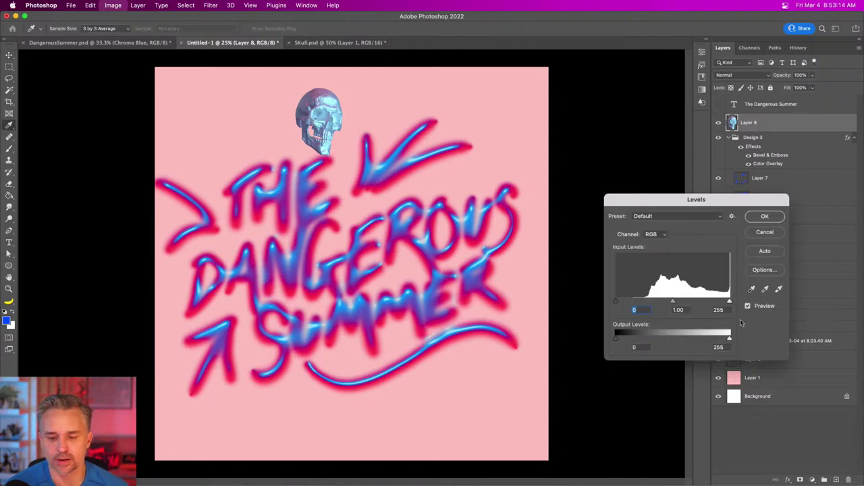
click(617, 302)
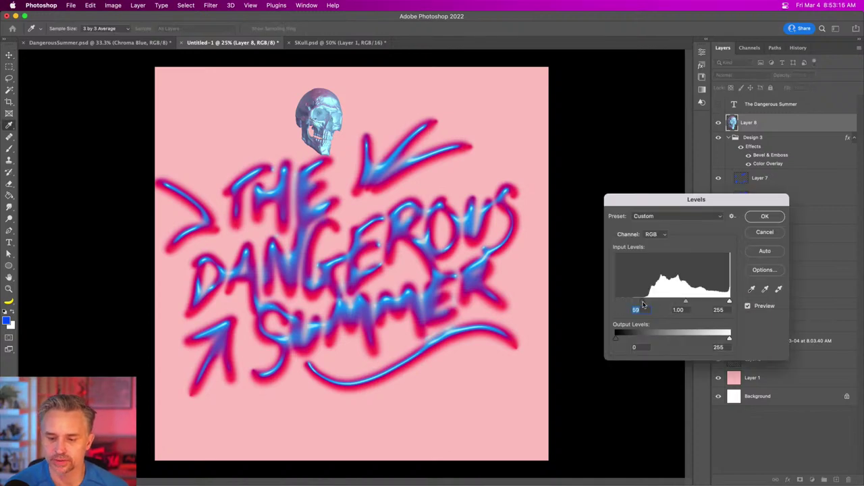
drag(645, 306, 642, 306)
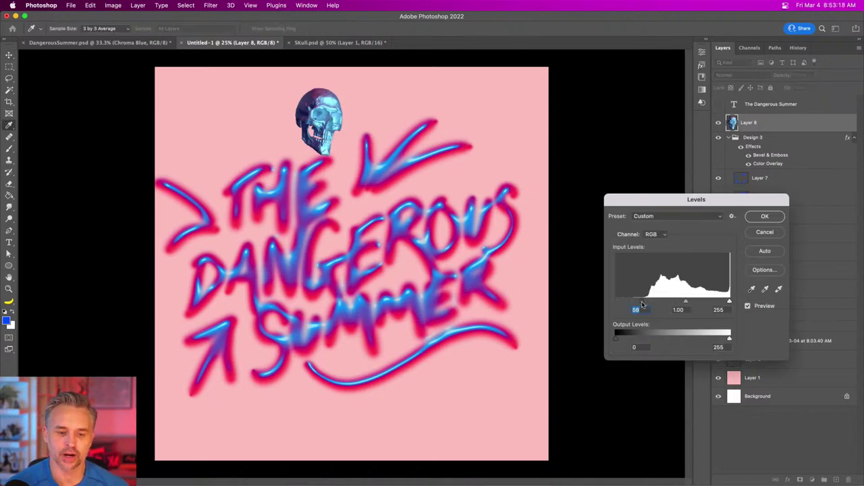
click(758, 221)
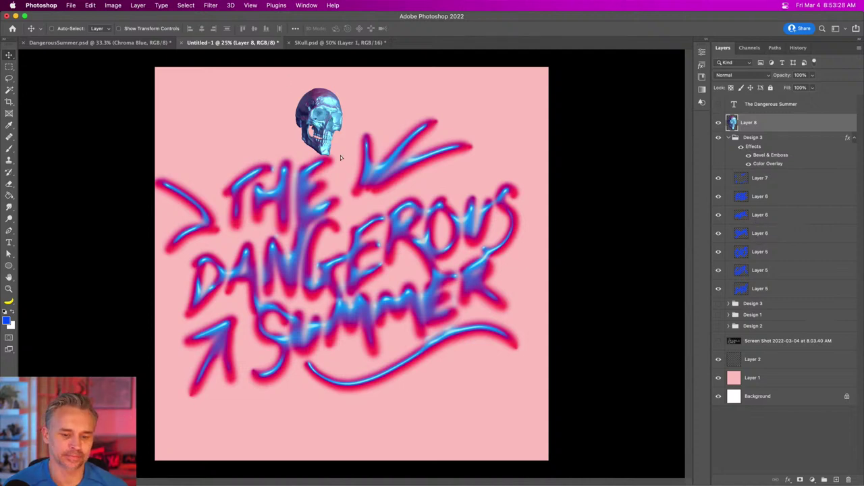
Move the skull onto the arrow beside THE and set its layer's blend mode to Soft Light.
drag(336, 181, 373, 242)
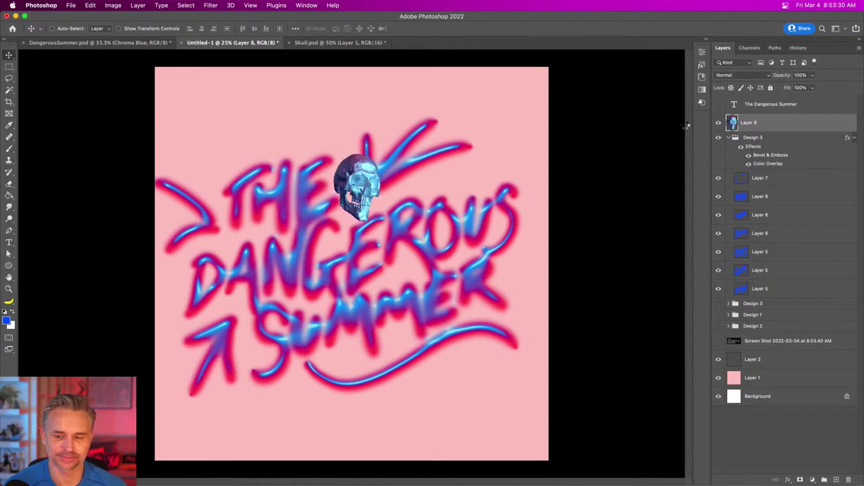
click(741, 74)
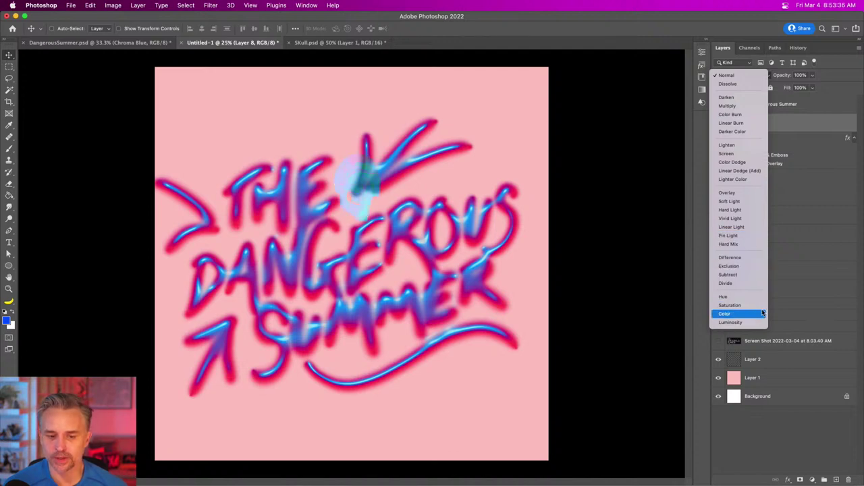
click(761, 202)
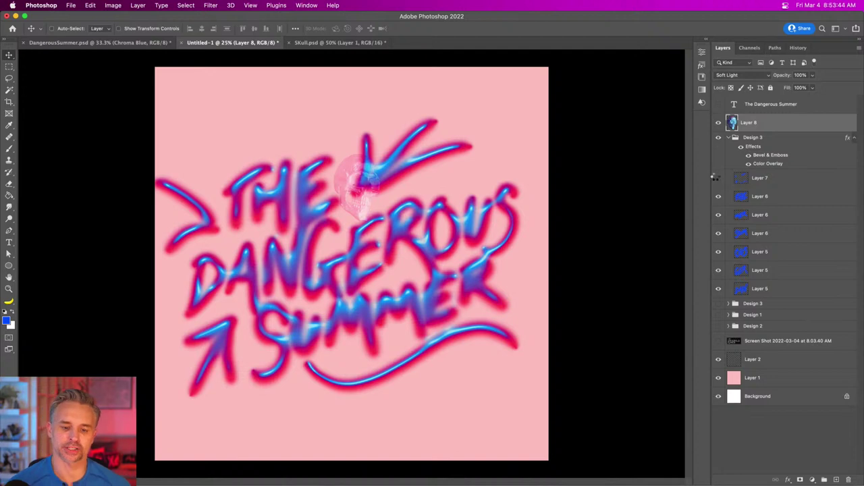
Hide the arrows-and-underline Layer 7 and reposition the skull in the open space between THE and DANGEROUS.
click(717, 177)
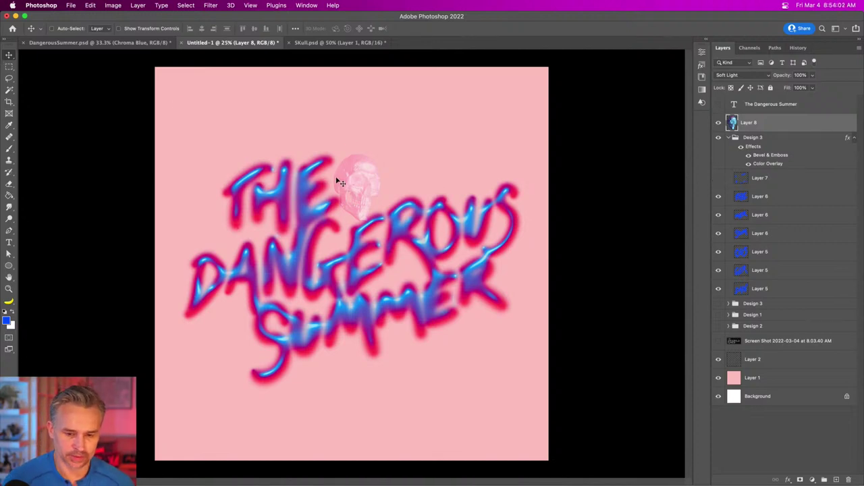
drag(341, 183, 352, 166)
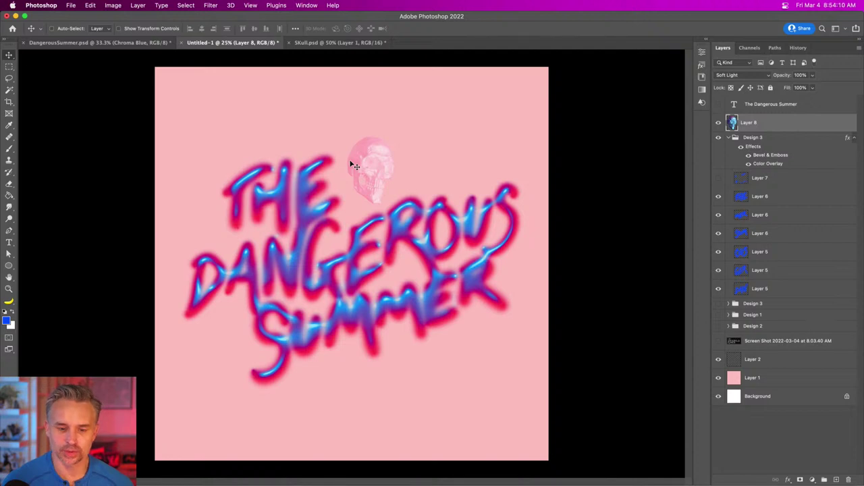
key(super+equal)
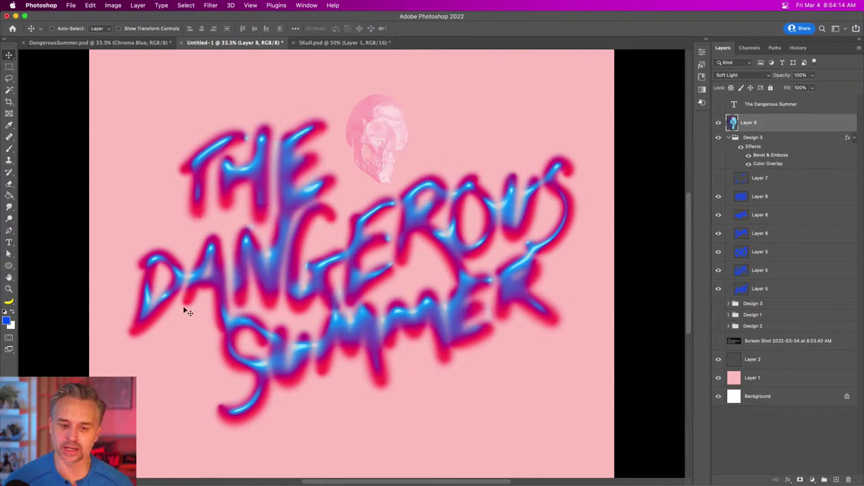
Lasso the two flower branches beside the dark skull in SKull.psd and copy them from Rendered Image into Untitled-1.
click(307, 43)
click(8, 79)
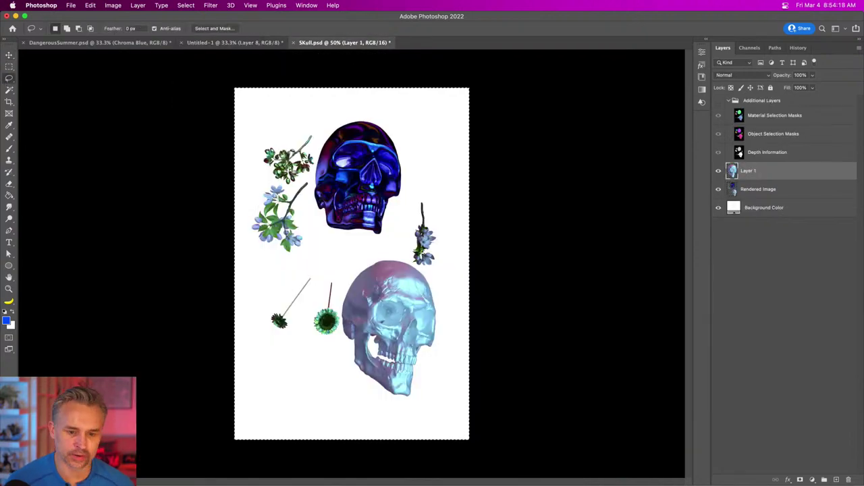
mouse_move(255, 139)
mouse_down()
mouse_move(303, 125)
mouse_move(321, 139)
mouse_move(297, 266)
mouse_move(248, 252)
mouse_move(233, 174)
mouse_move(251, 131)
mouse_up()
key(super+c)
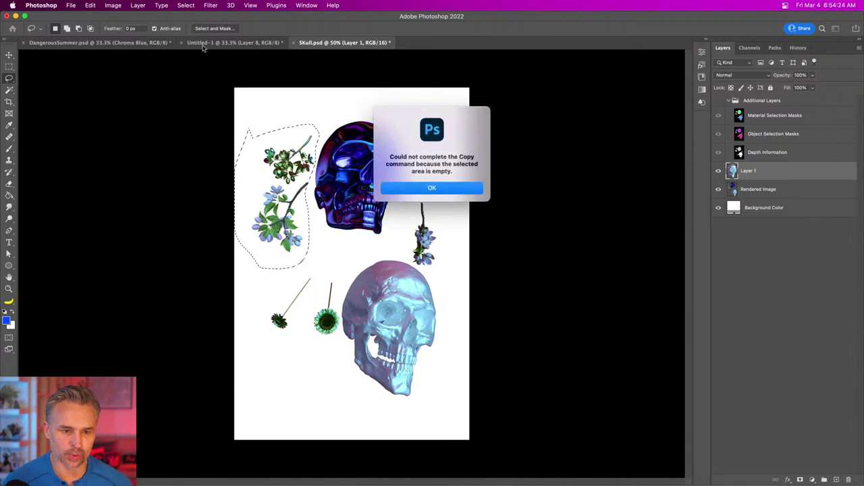
click(443, 192)
click(759, 189)
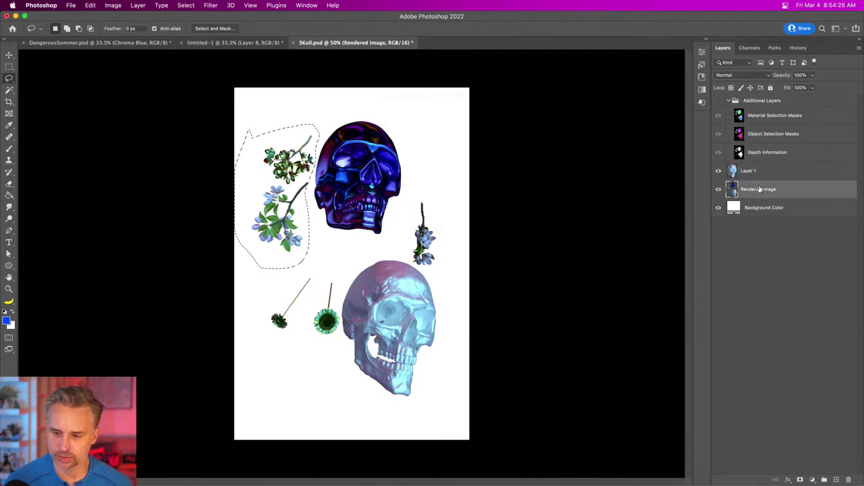
click(211, 45)
key(super+v)
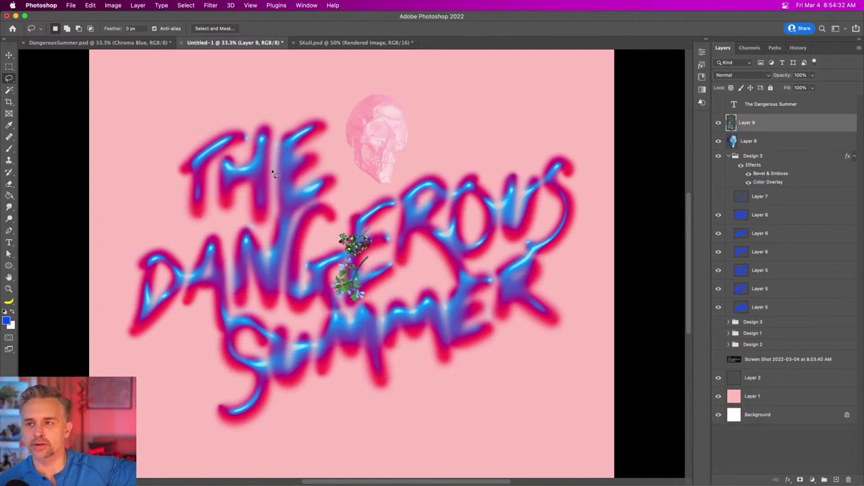
Move the flower branches in front of the S of SUMMER and set their layer's blend mode to Overlay.
click(9, 55)
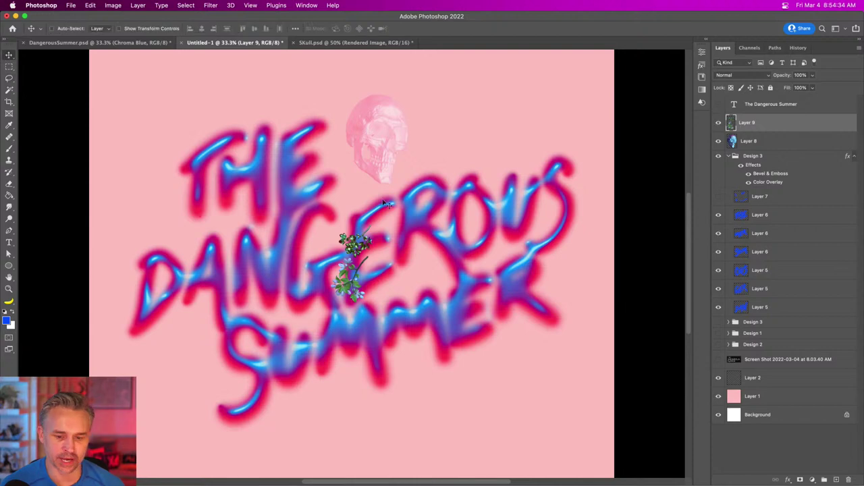
drag(371, 227, 212, 314)
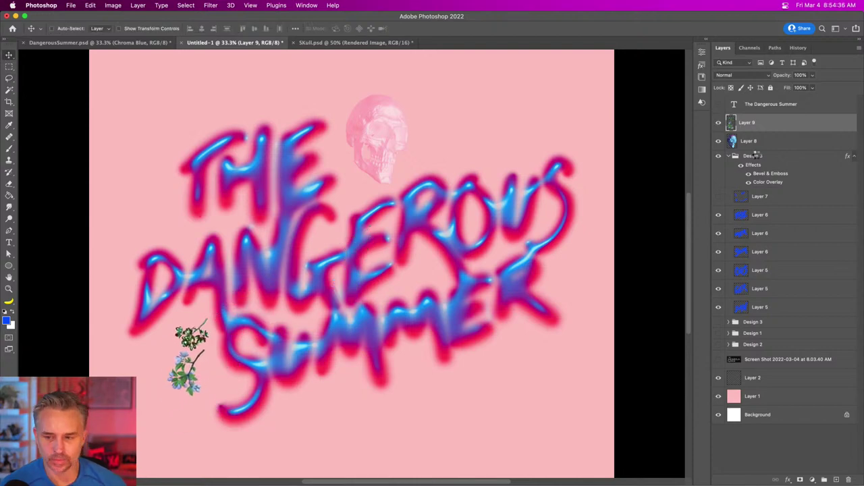
click(751, 141)
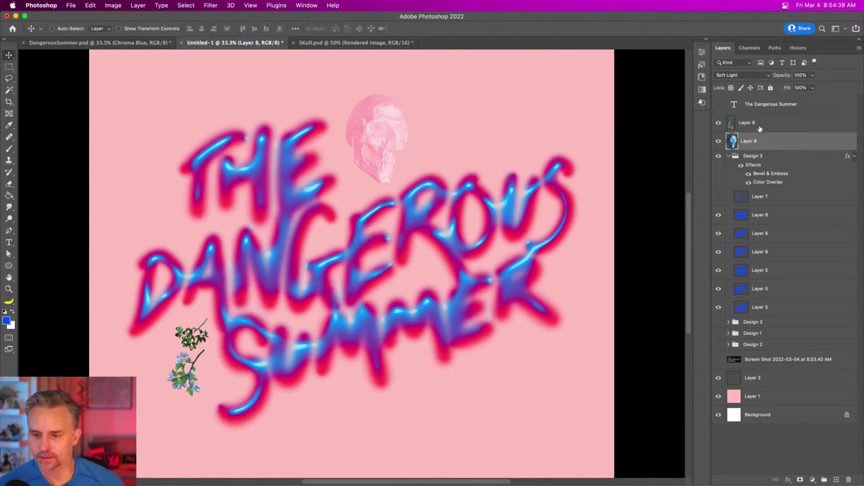
click(746, 122)
click(741, 75)
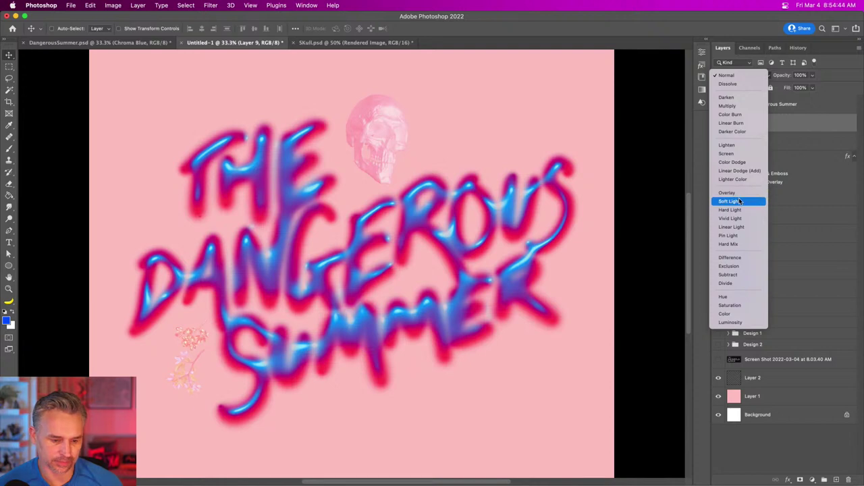
click(738, 193)
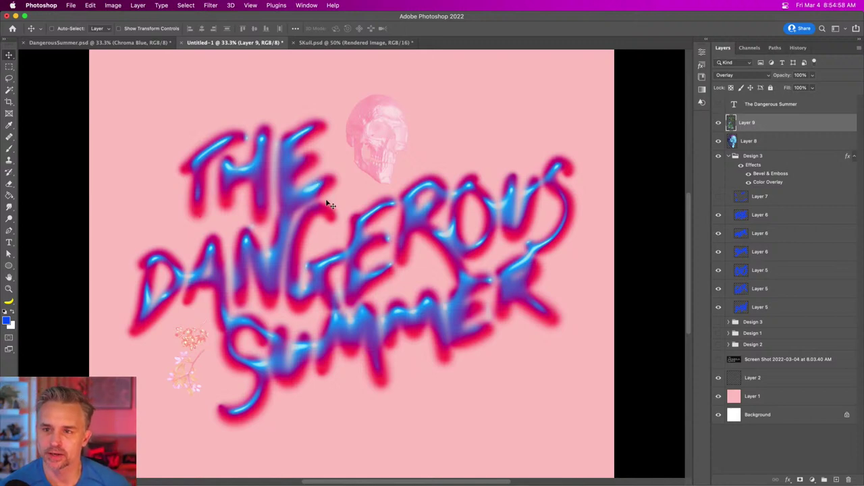
Duplicate the skull's Layer 8, and hide the flower branches' Layer 9 and the original skull layer.
click(761, 141)
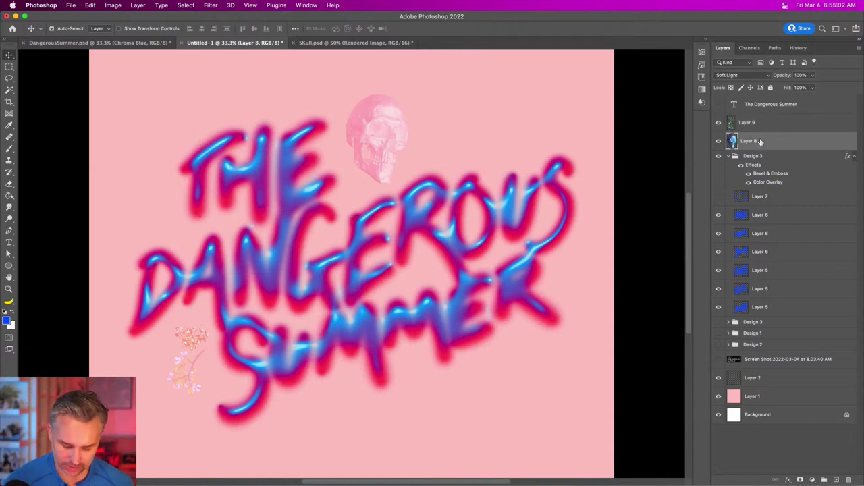
key(super+j)
click(718, 123)
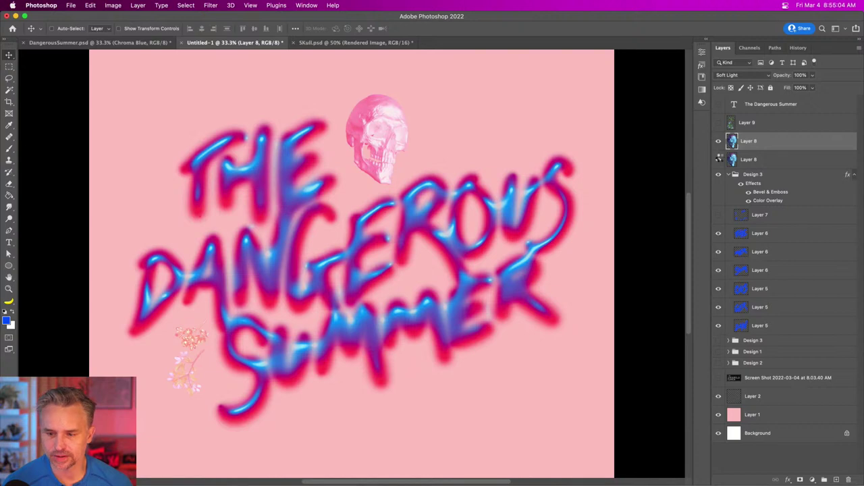
click(718, 160)
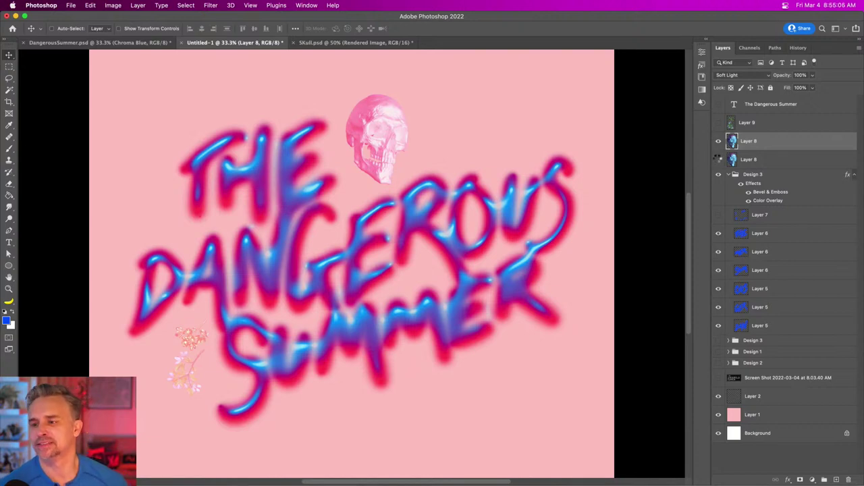
Scale the skull copy up to nearly the canvas height, extending behind the lettering, and move its layer directly above Layer 2.
key(super+t)
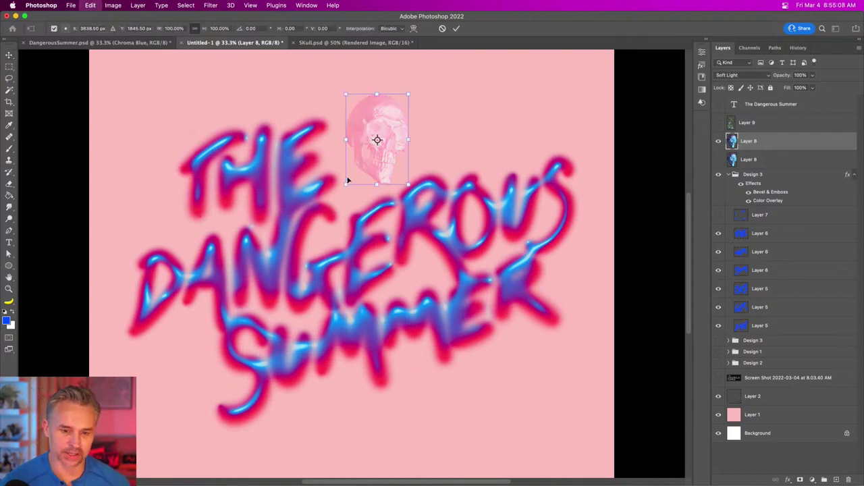
drag(345, 184, 120, 432)
drag(119, 303, 40, 304)
key(Return)
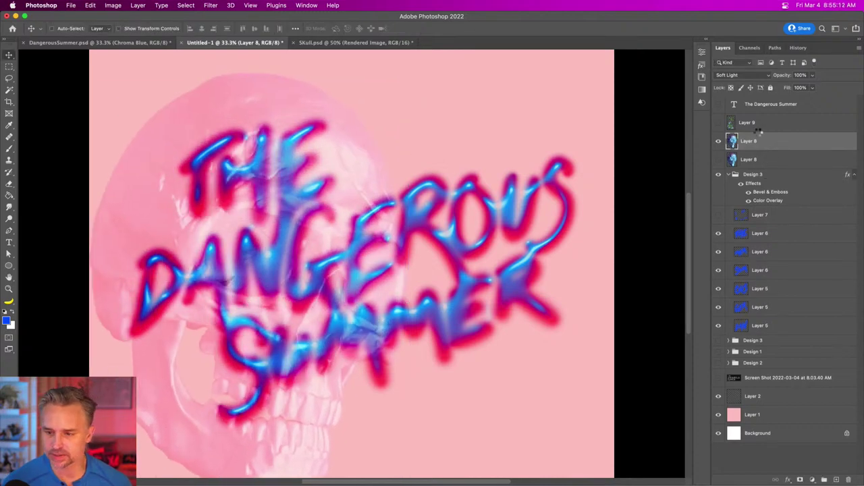
drag(772, 380, 773, 393)
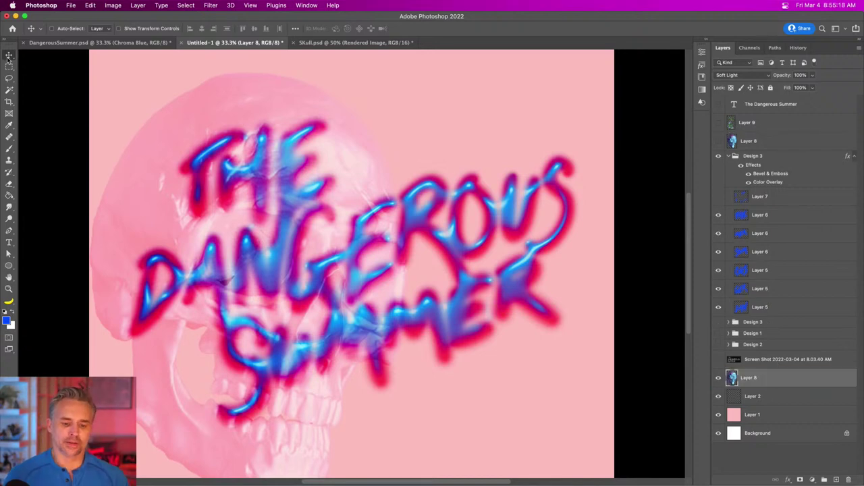
Centre the Soft Light skull copy behind the lettering and scale it proportionally from its centre to about 140%, extending past the canvas height.
drag(244, 206, 255, 191)
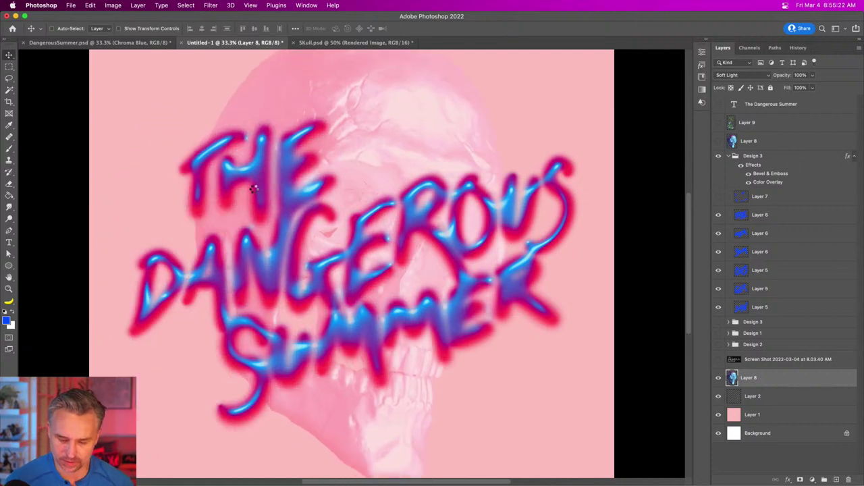
key(super+minus)
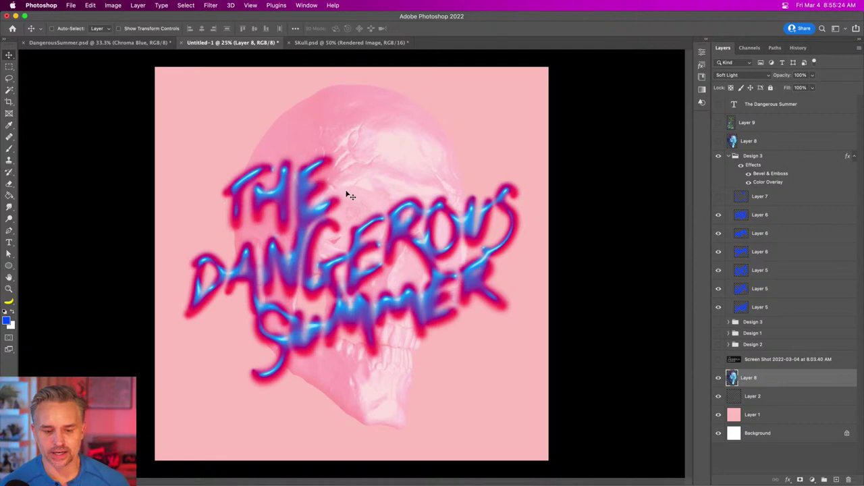
key(super+t)
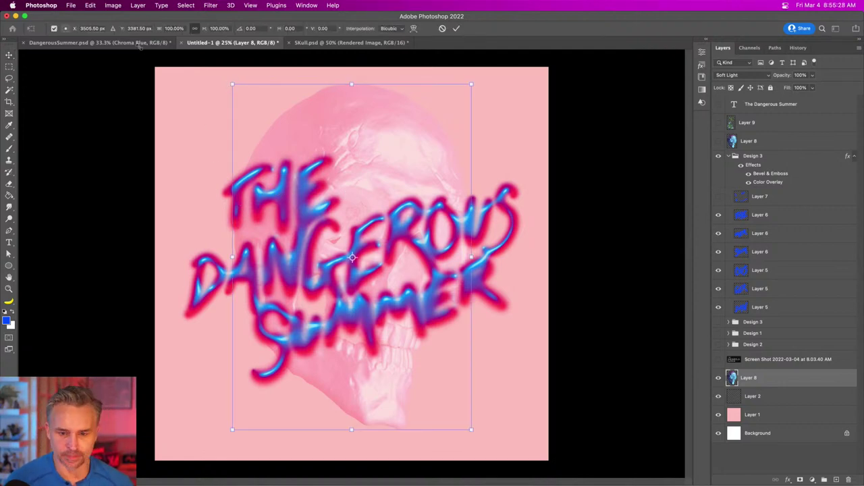
drag(233, 85, 182, 108)
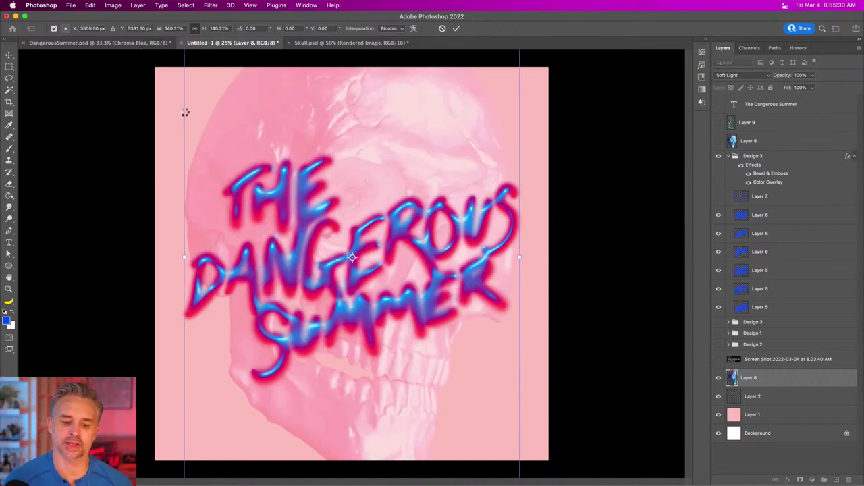
key(Return)
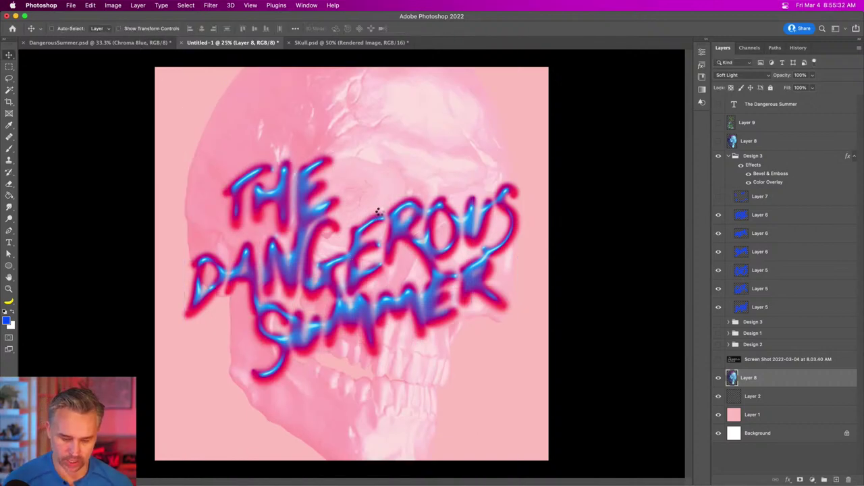
Show the whole artwork in full-screen mode without the interface, fitted to the screen.
key(f)
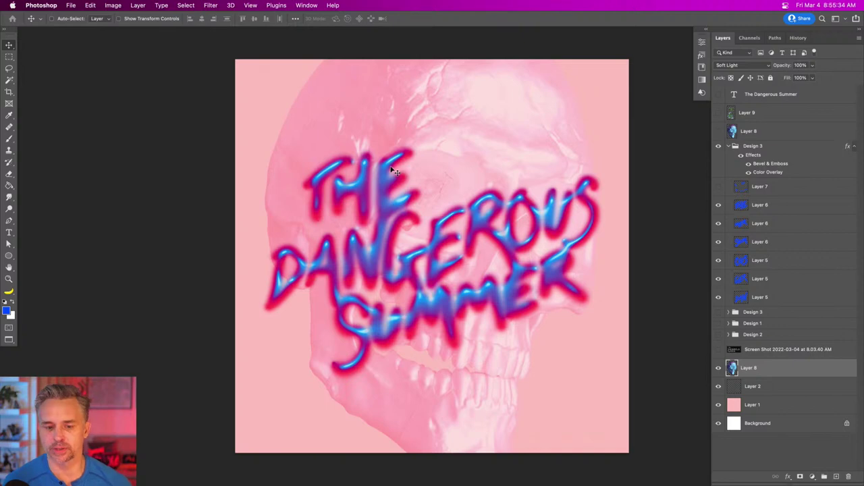
key(f)
key(ctrl+0)
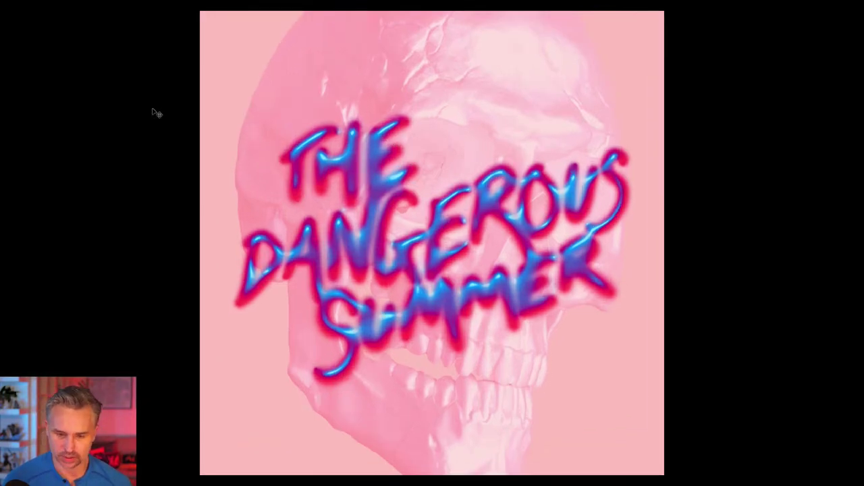